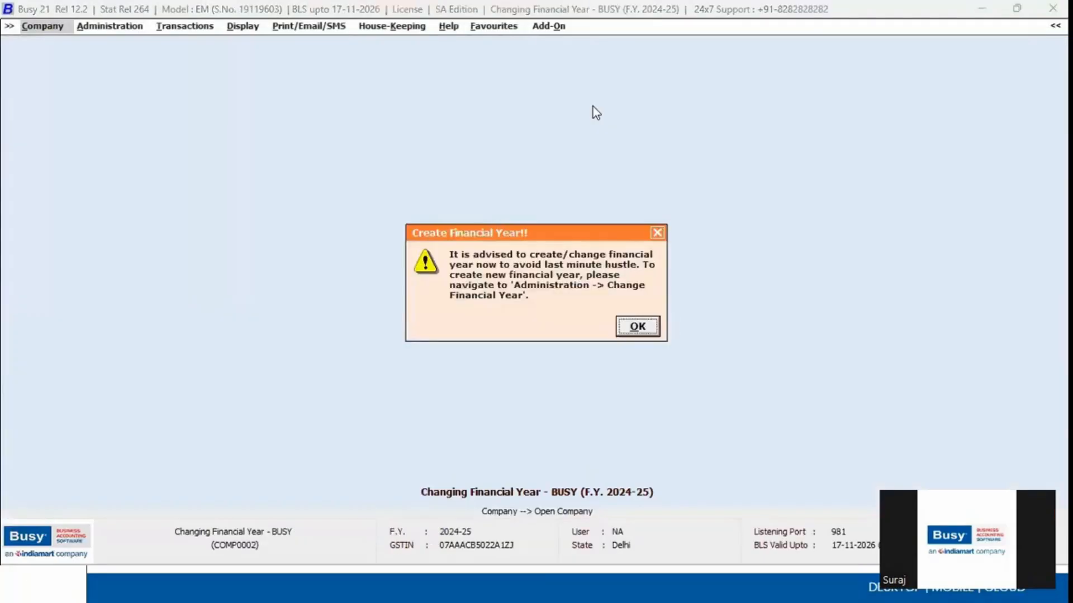
# Dismiss the reminder about creating the new financial year
pyautogui.press('Return')
pyautogui.hotkey('alt', 'a')
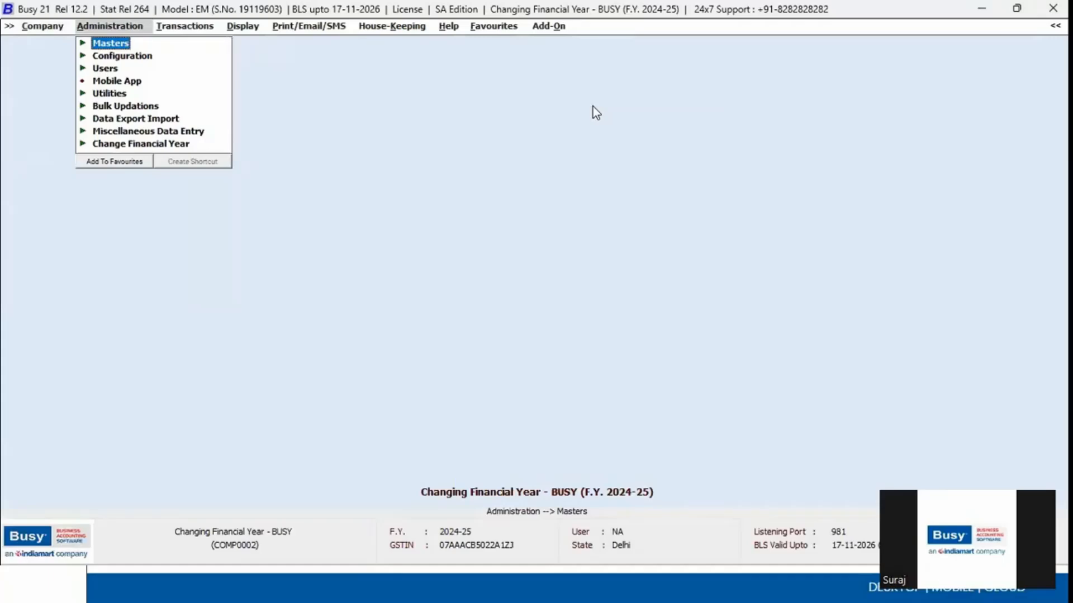
pyautogui.hotkey('alt', 'Tab')
pyautogui.hotkey('alt', 'Tab')
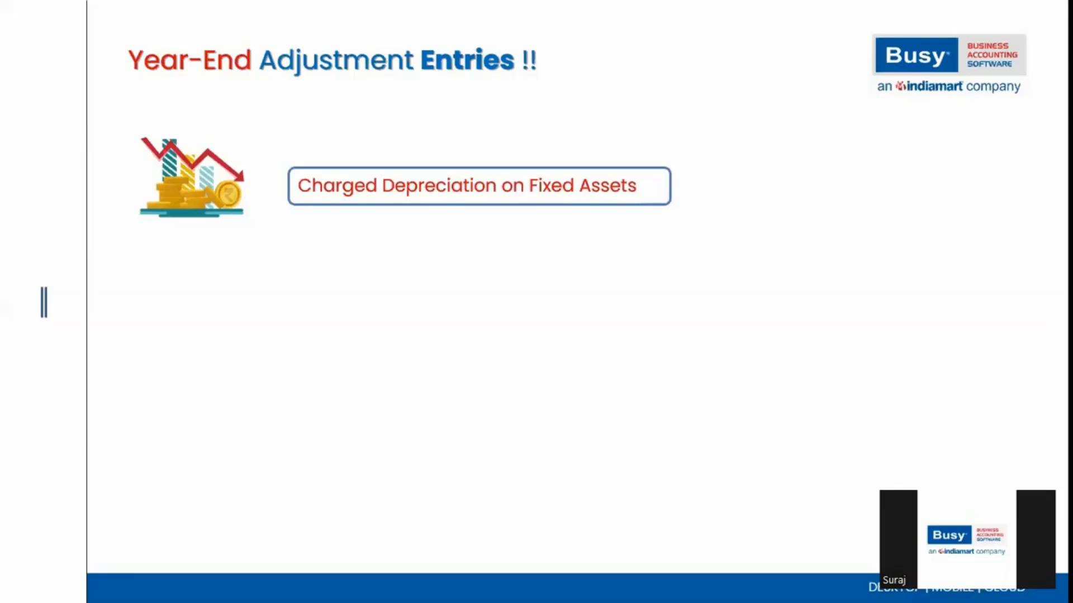
pyautogui.hotkey('alt', 'Tab')
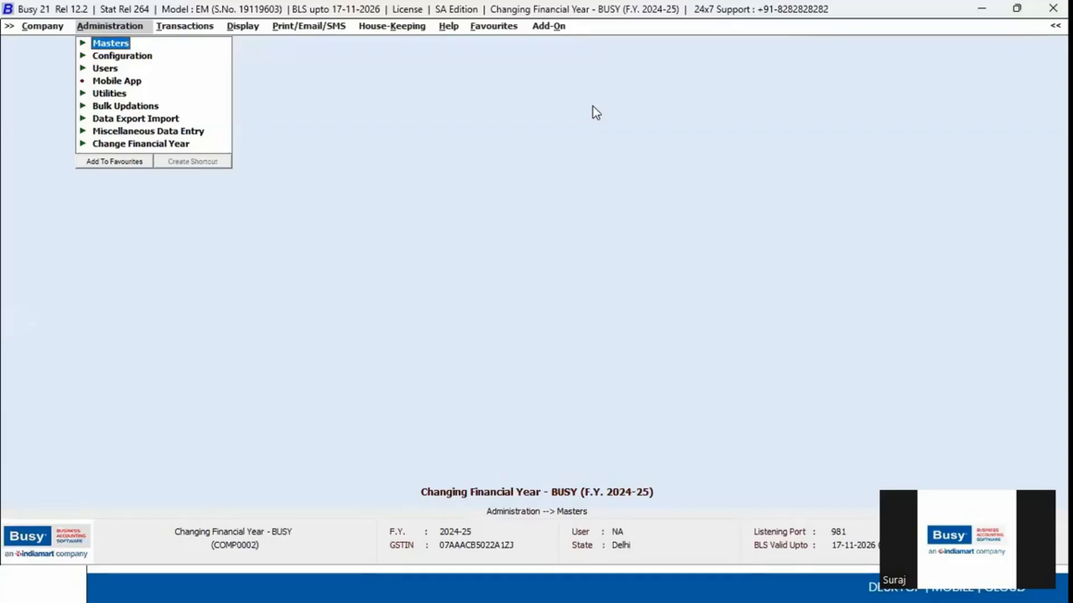
# View the Income Tax Act depreciation chart with its existing report options, and close it
pyautogui.press('Right')
pyautogui.press('Right')
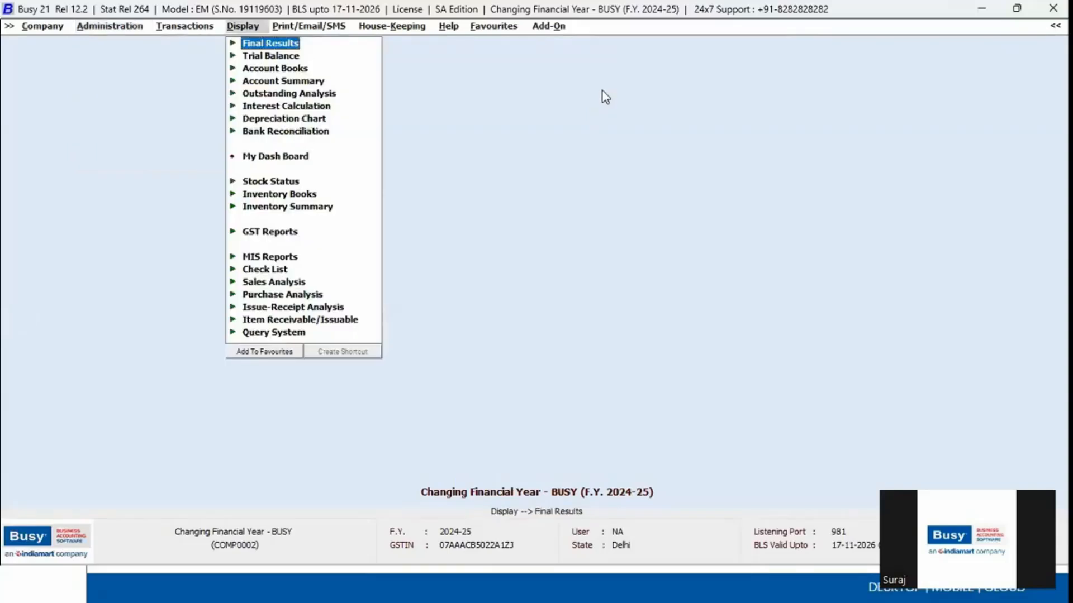
pyautogui.click(258, 119)
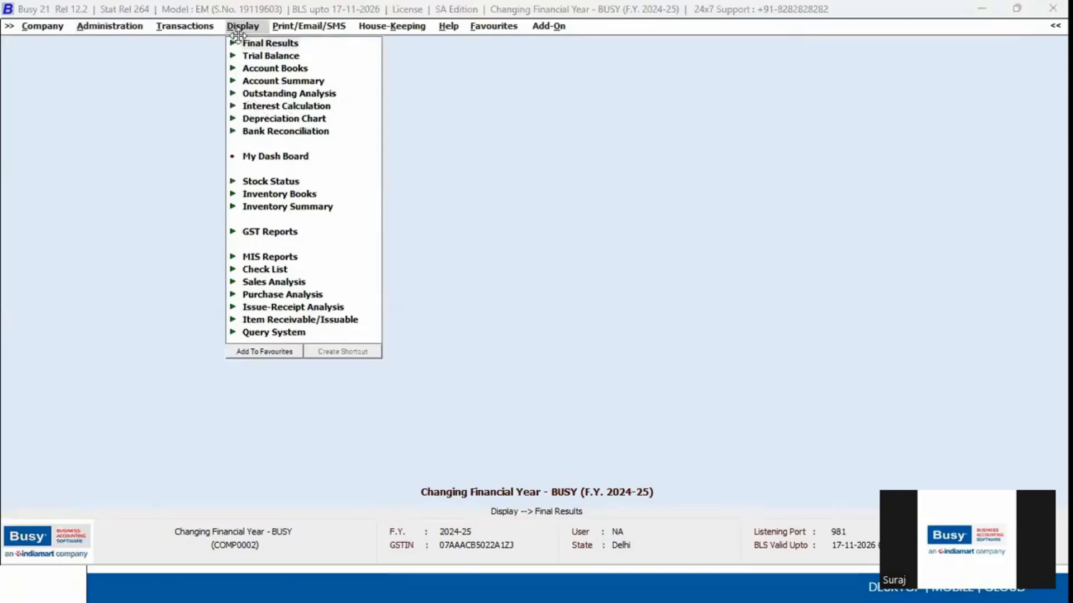
pyautogui.press('Down')
pyautogui.press('Down')
pyautogui.press('Down')
pyautogui.press('Down')
pyautogui.press('Down')
pyautogui.press('Down')
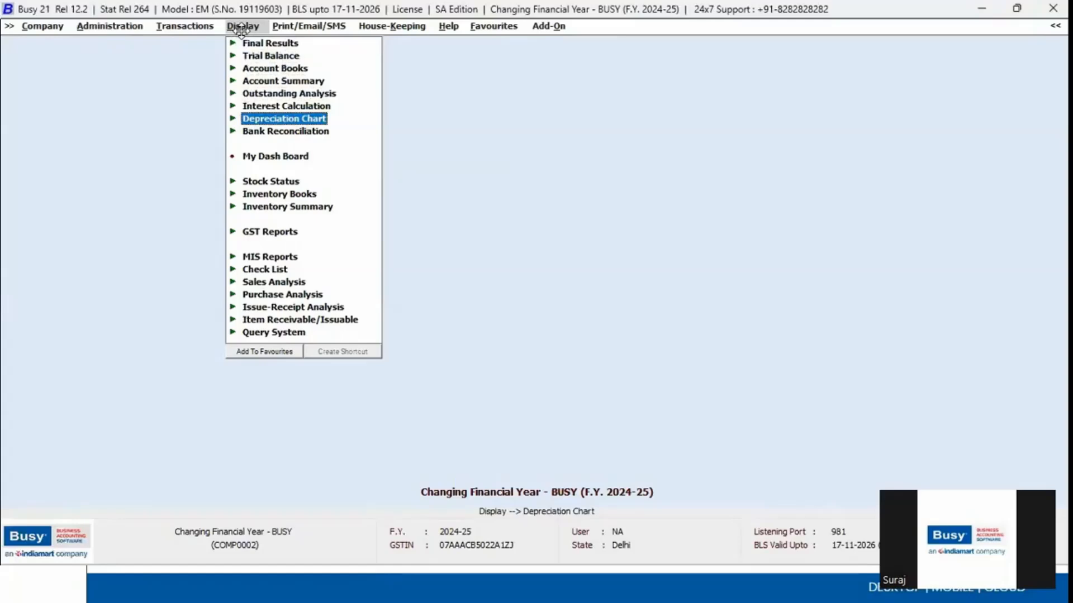
pyautogui.press('Return')
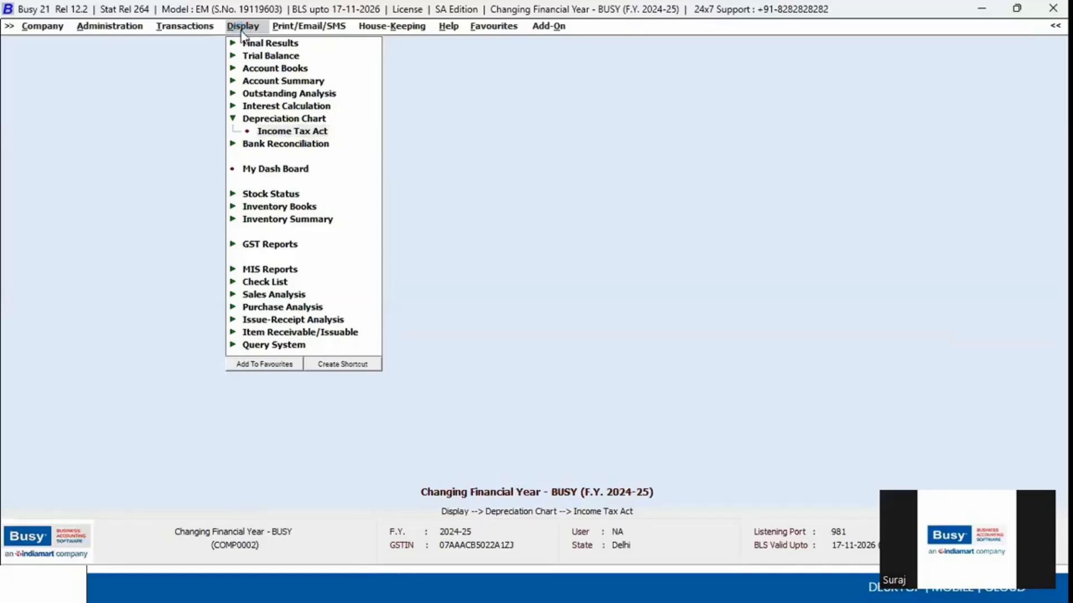
pyautogui.press('Return')
pyautogui.press('F2')
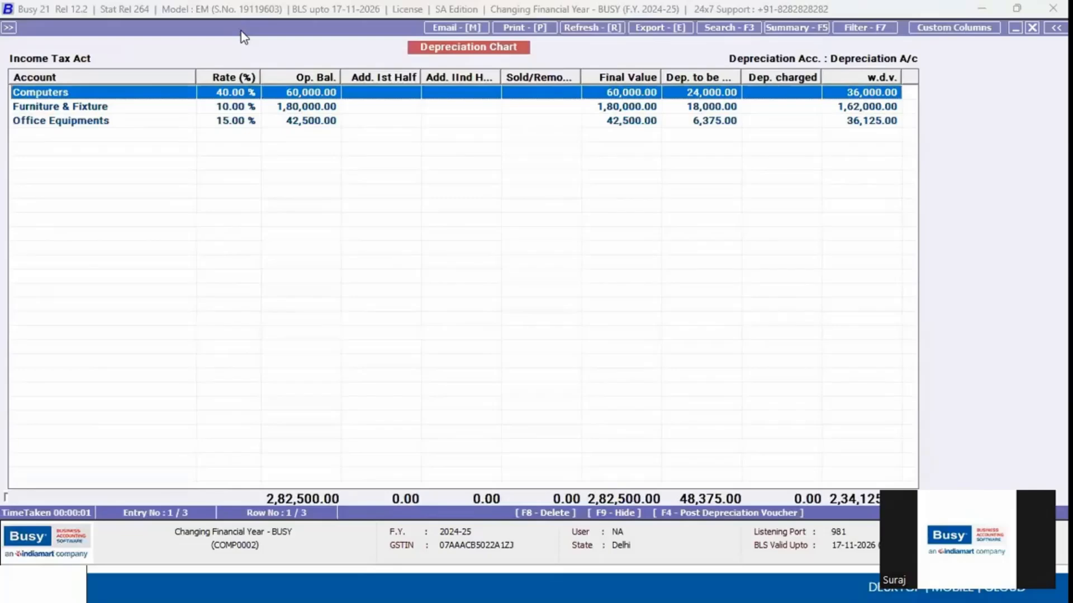
pyautogui.press('Escape')
pyautogui.press('Escape')
pyautogui.press('Escape')
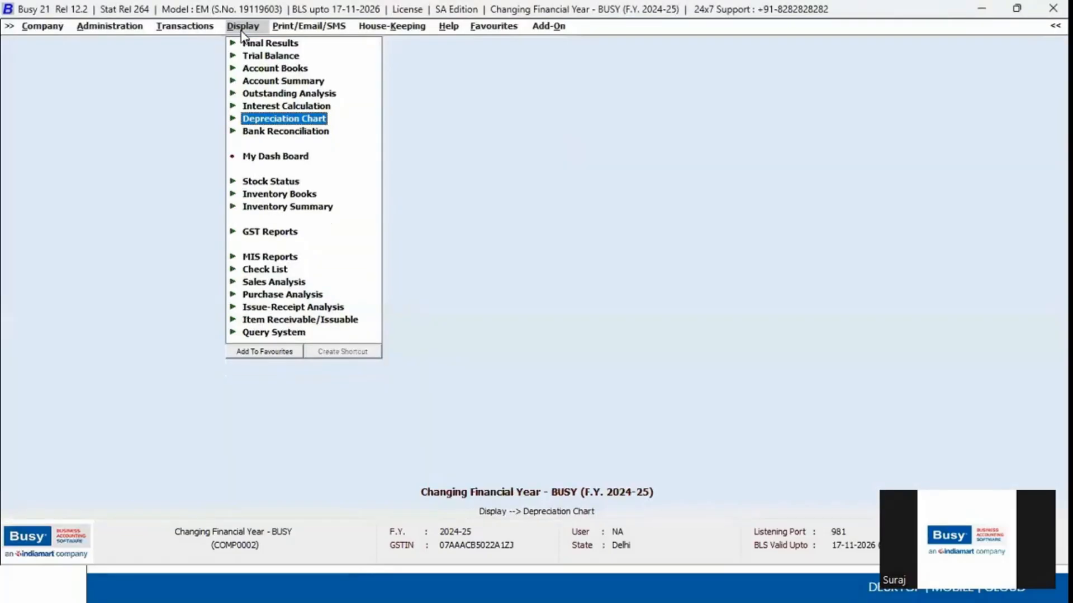
# Generate the Income Tax Act depreciation chart for Depreciation A/c, showing accounts by Name with Automatic rounding up to Rs. 1
pyautogui.press('Return')
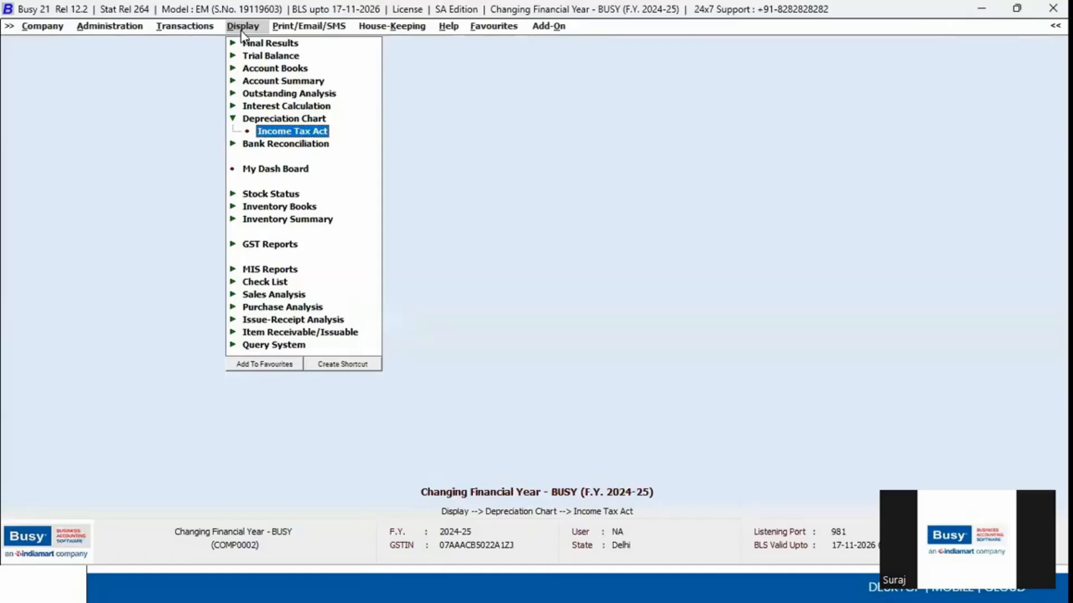
pyautogui.press('Return')
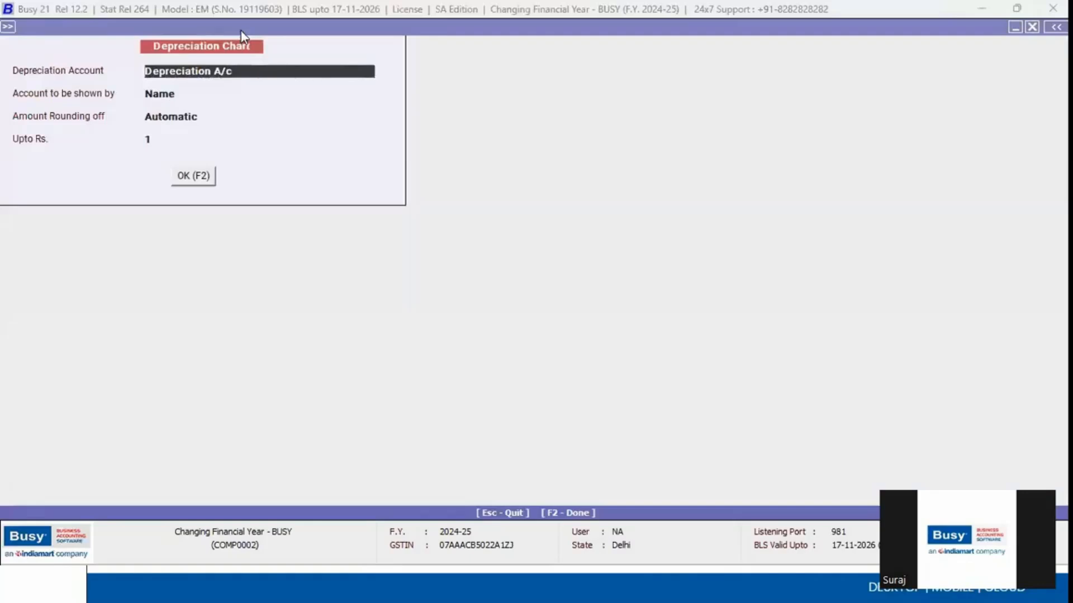
pyautogui.press('BackSpace')
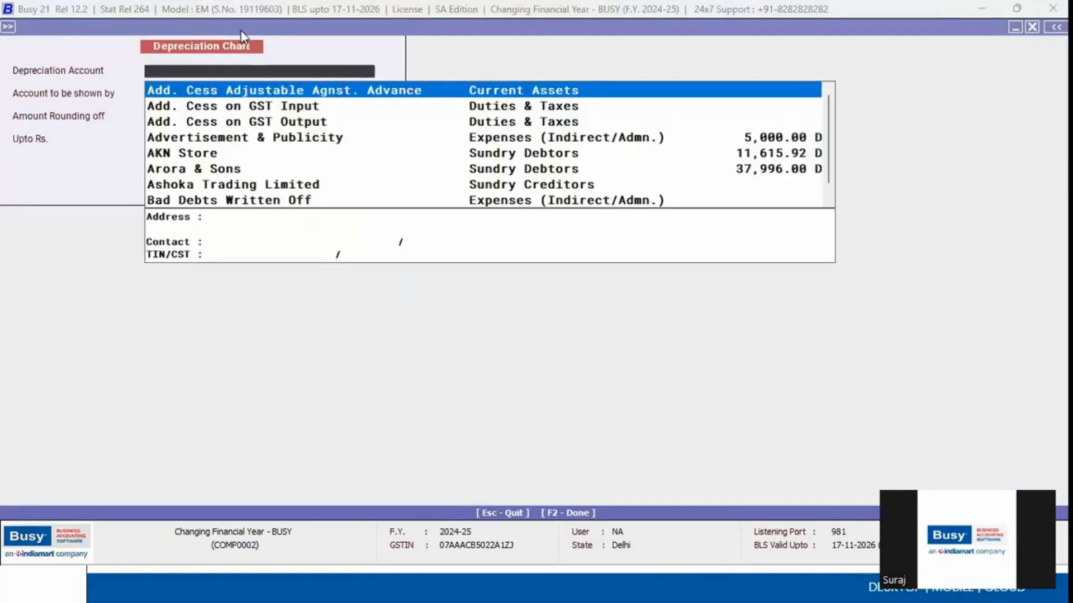
pyautogui.write('Ba')
pyautogui.press('BackSpace')
pyautogui.press('BackSpace')
pyautogui.write('de')
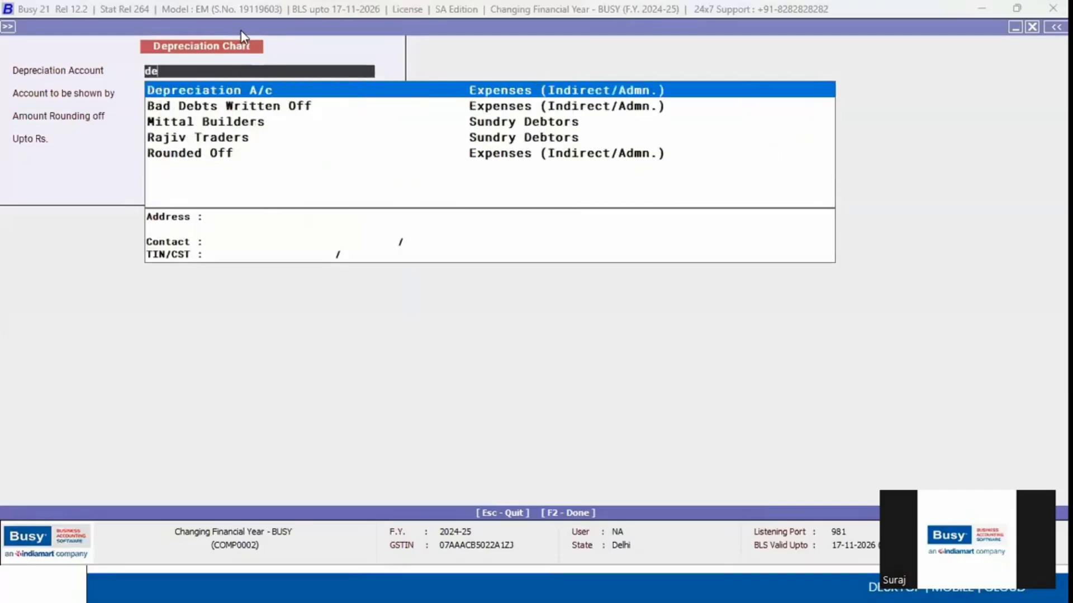
pyautogui.press('Return')
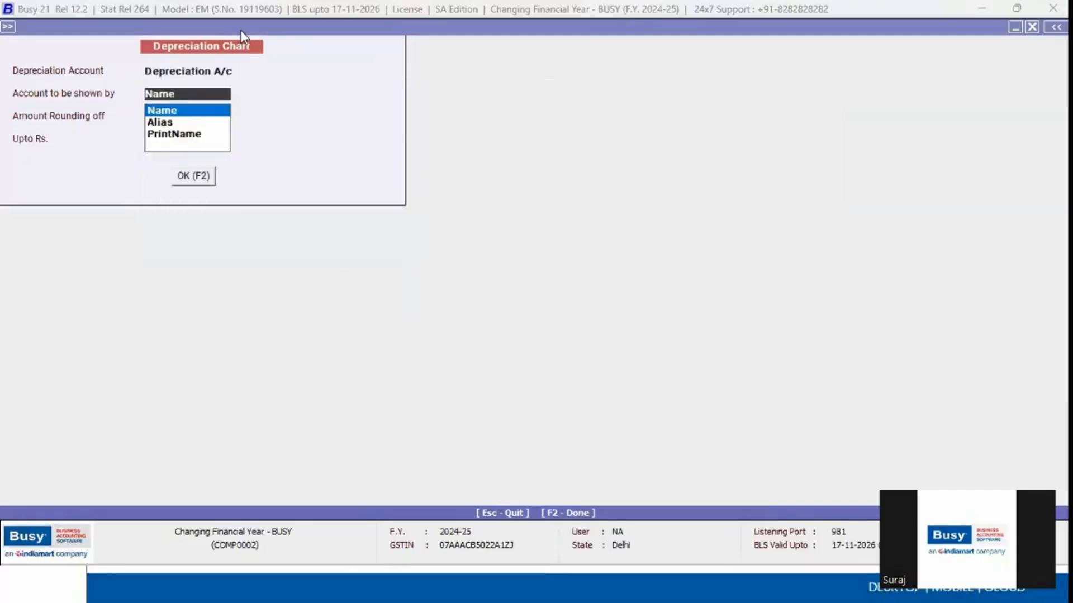
pyautogui.press('Return')
pyautogui.press('Return')
pyautogui.press('Return')
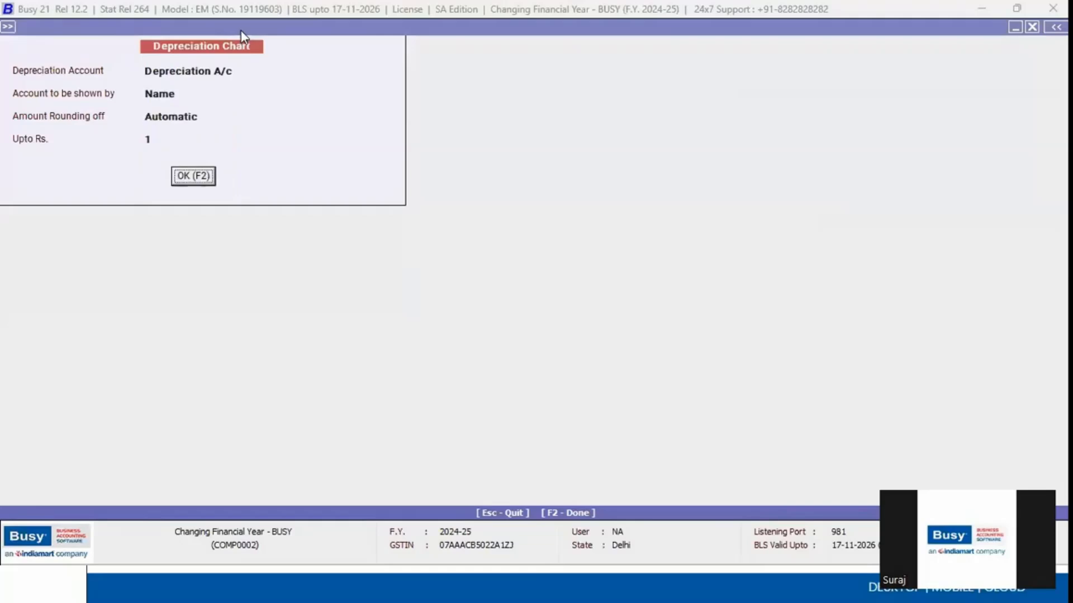
pyautogui.press('Return')
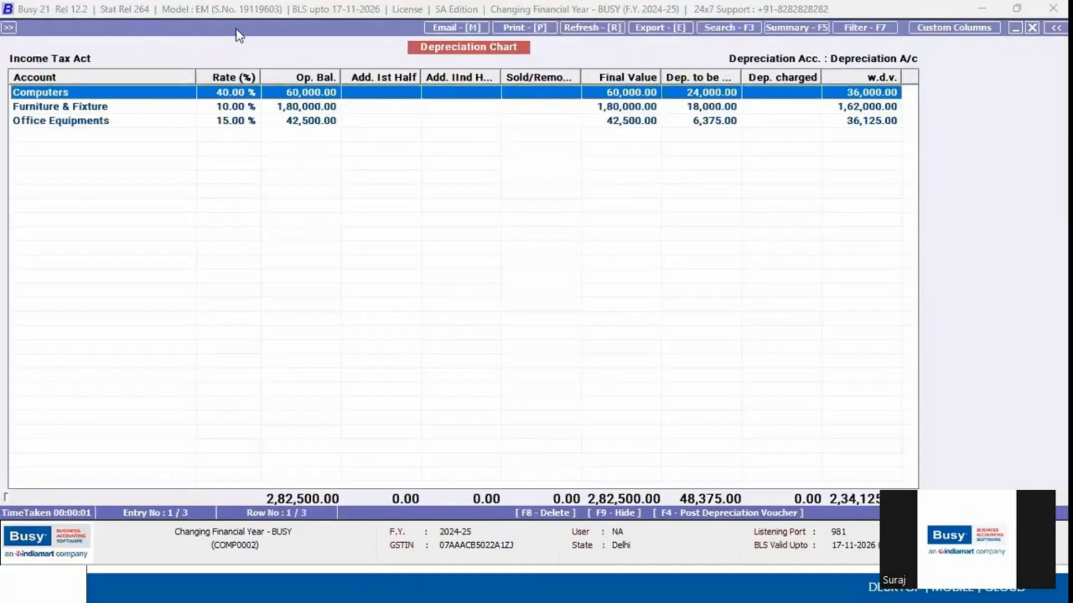
# View the depreciation rates in the Computers account master from the chart, and return to the main screen
pyautogui.click(55, 122)
pyautogui.press('Up')
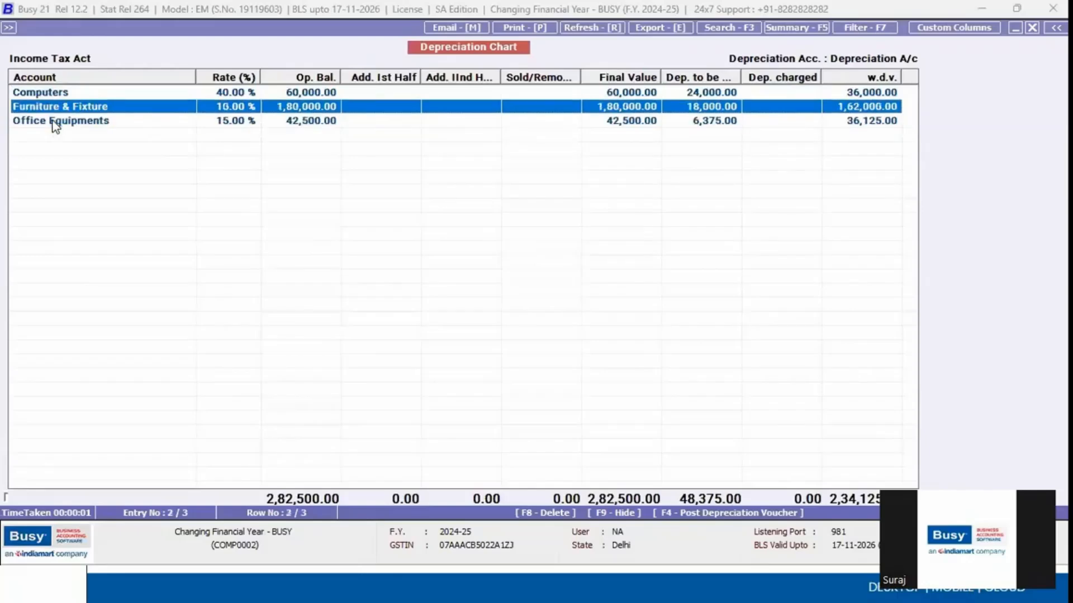
pyautogui.press('Up')
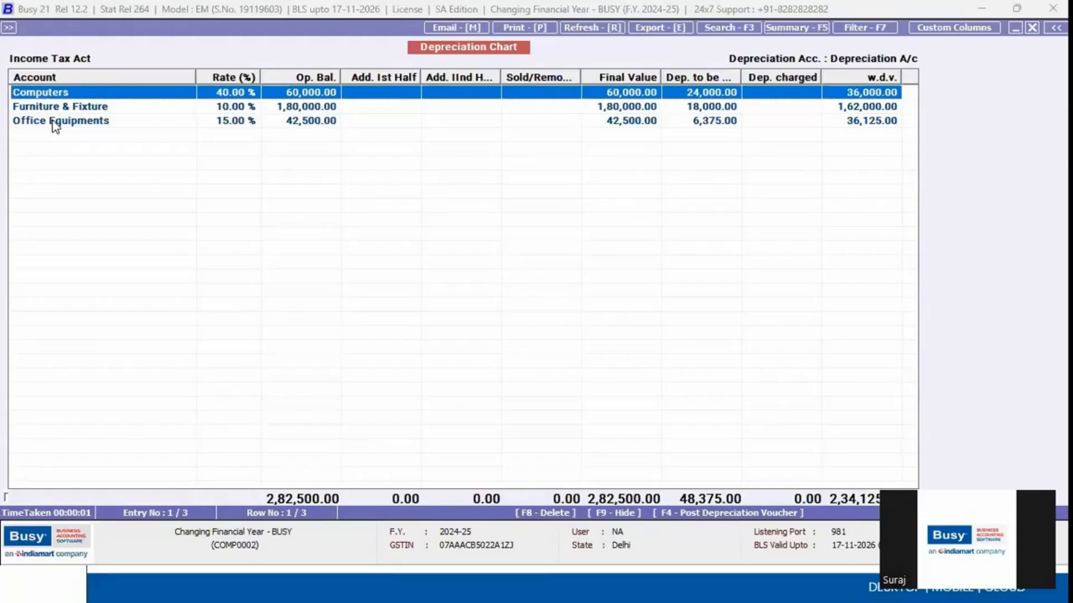
pyautogui.doubleClick(54, 122)
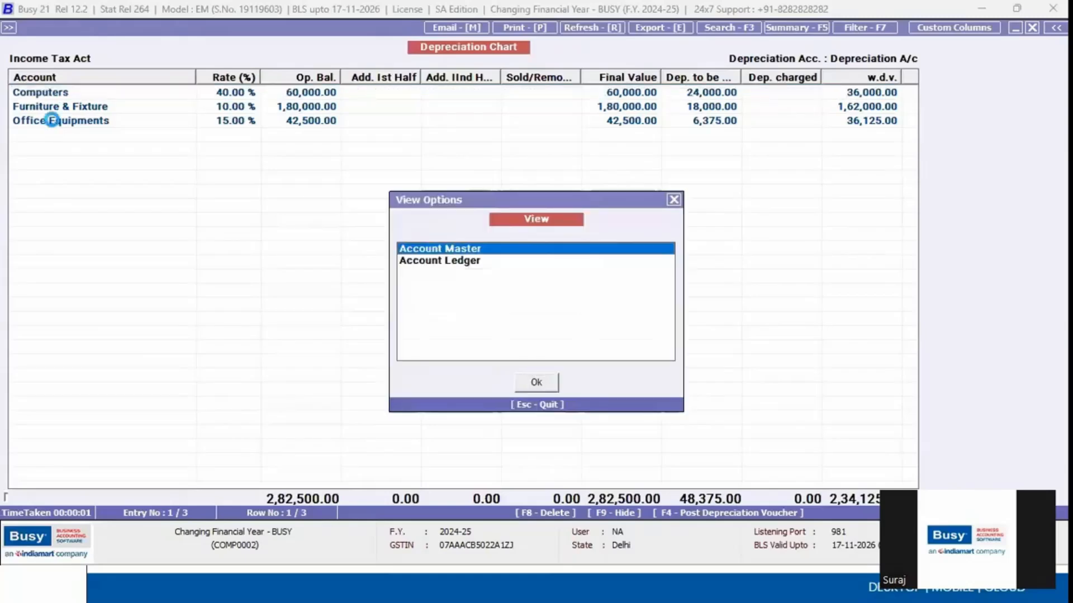
pyautogui.press('Return')
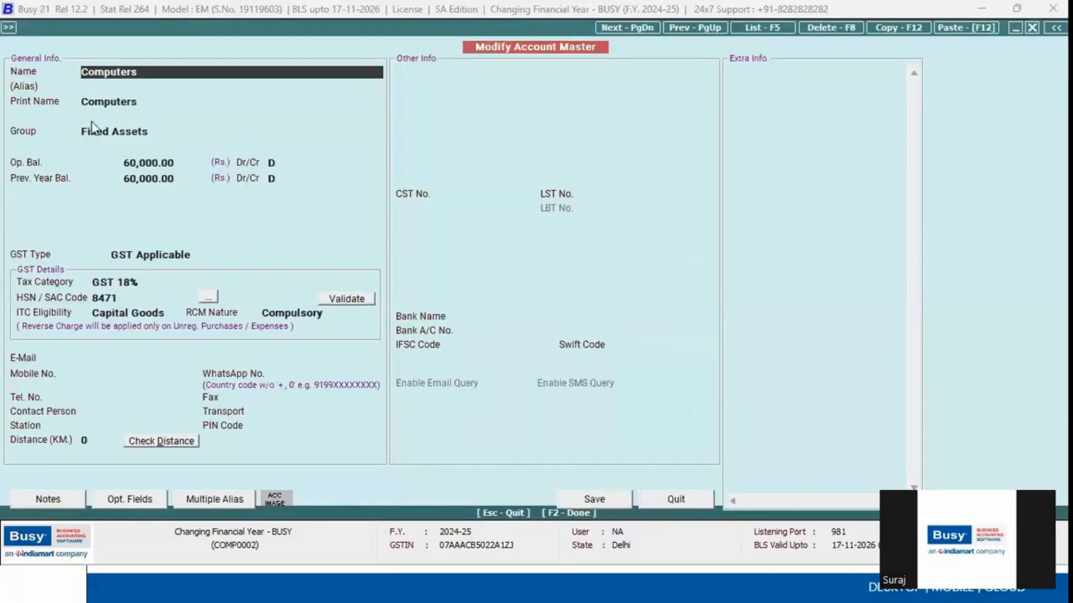
pyautogui.press('Return')
pyautogui.press('Return')
pyautogui.press('Return')
pyautogui.press('Return')
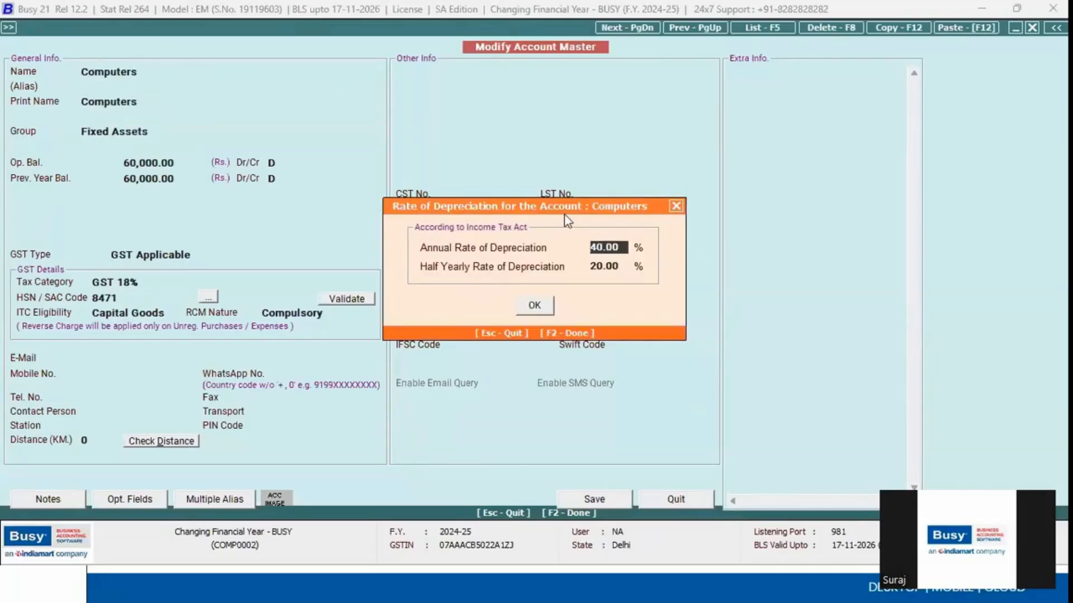
pyautogui.doubleClick(603, 247)
pyautogui.press('Escape')
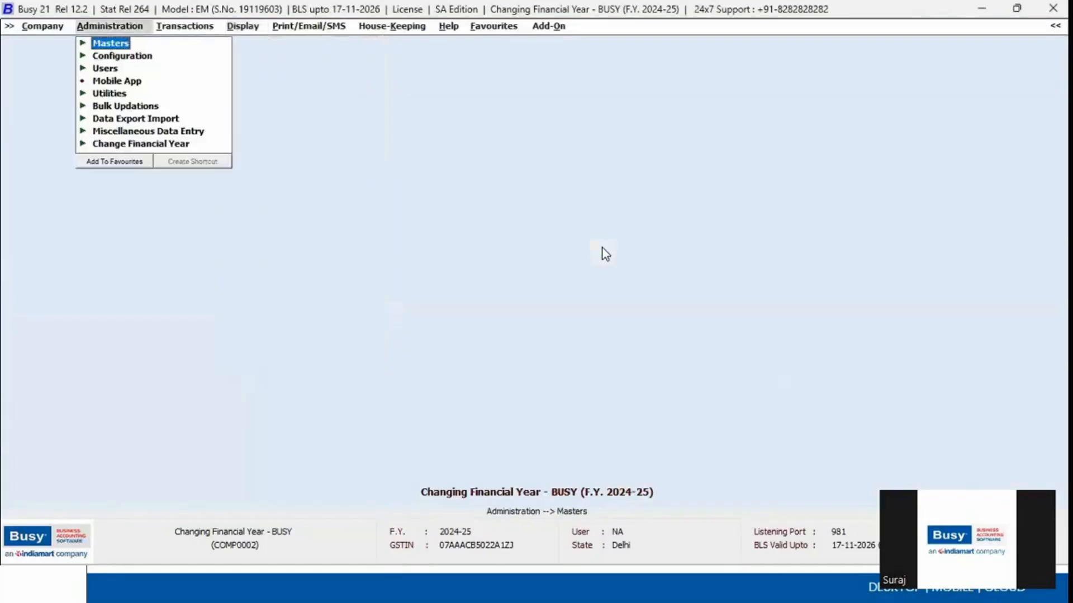
# Open the Computers account master for modification
pyautogui.press('Return')
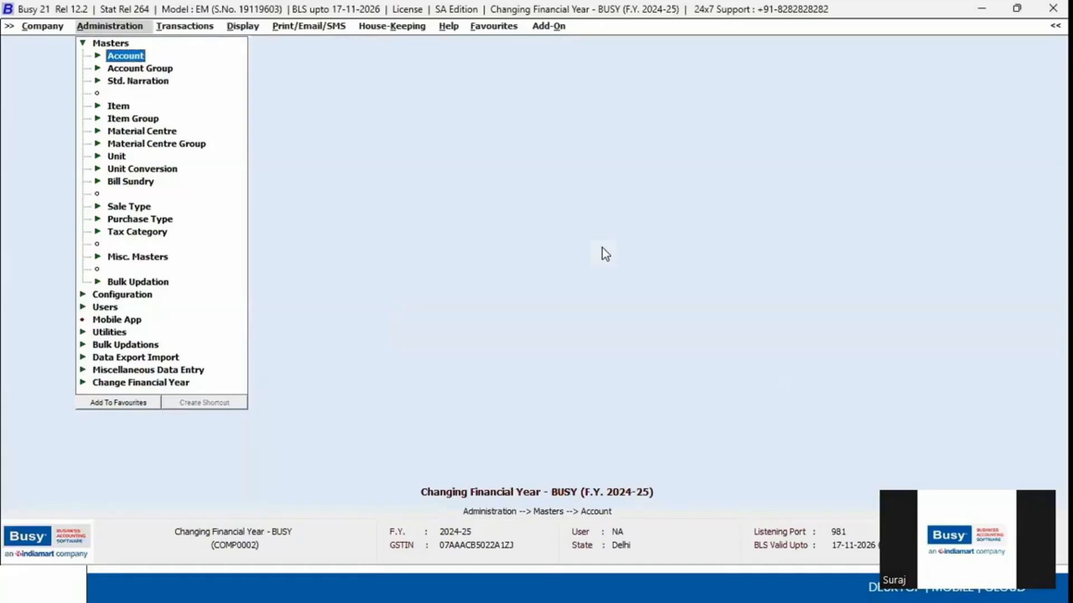
pyautogui.press('Return')
pyautogui.press('Down')
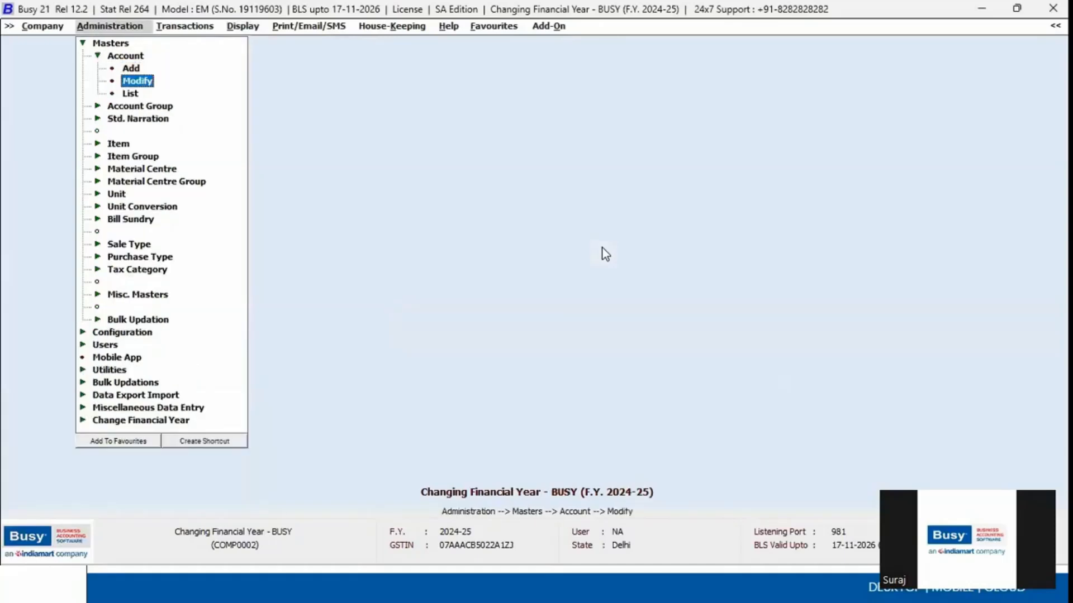
pyautogui.press('Return')
pyautogui.write('com')
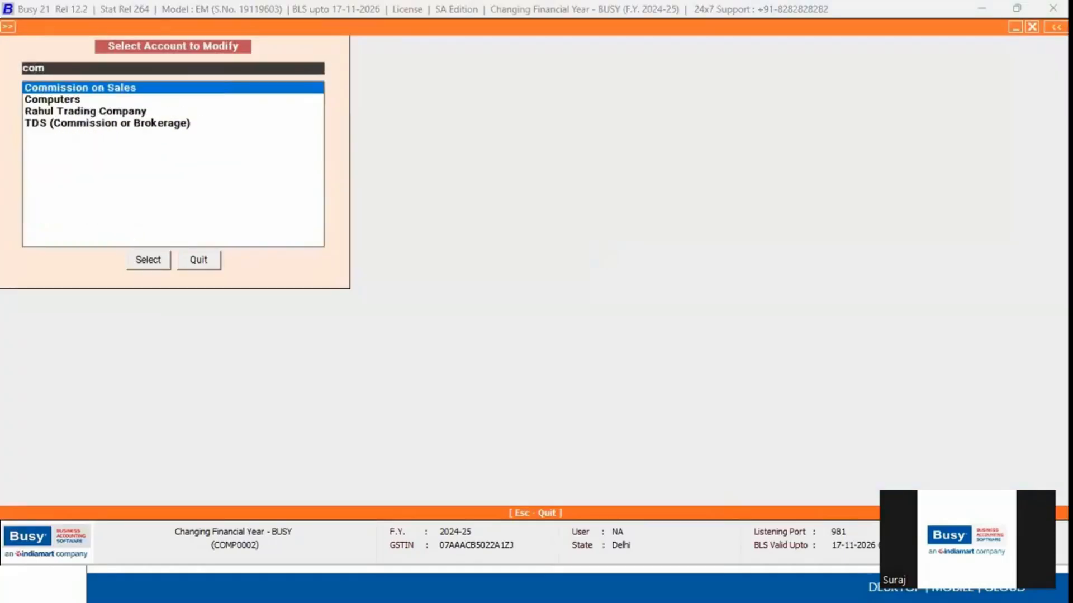
pyautogui.press('Down')
pyautogui.press('Return')
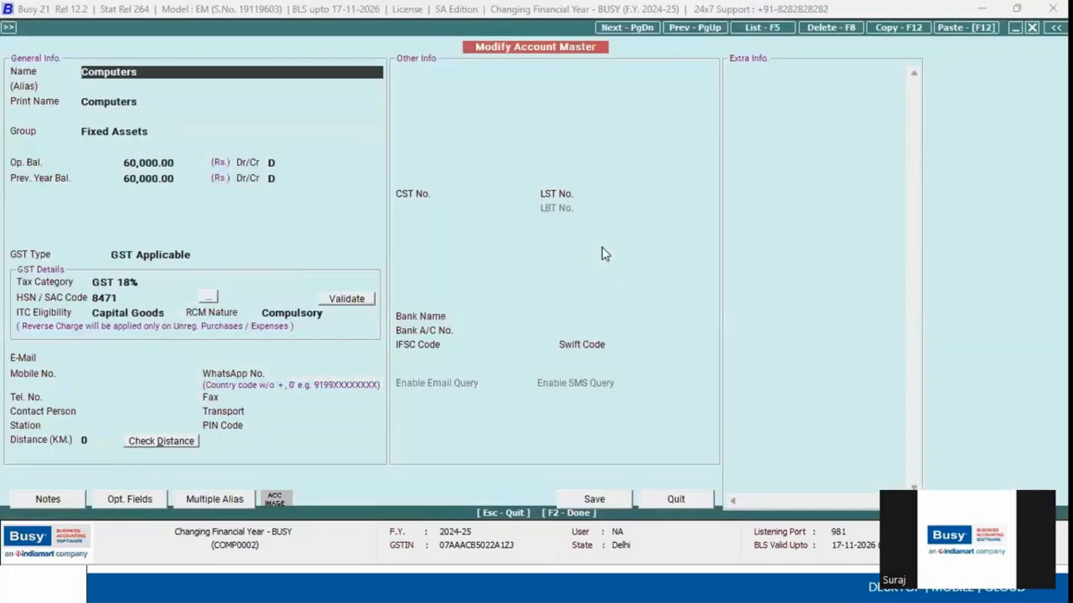
# Check the annual and half-yearly Income Tax Act depreciation rates for Computers, accept them and save the account master
pyautogui.press('Return')
pyautogui.press('Return')
pyautogui.press('Return')
pyautogui.press('Return')
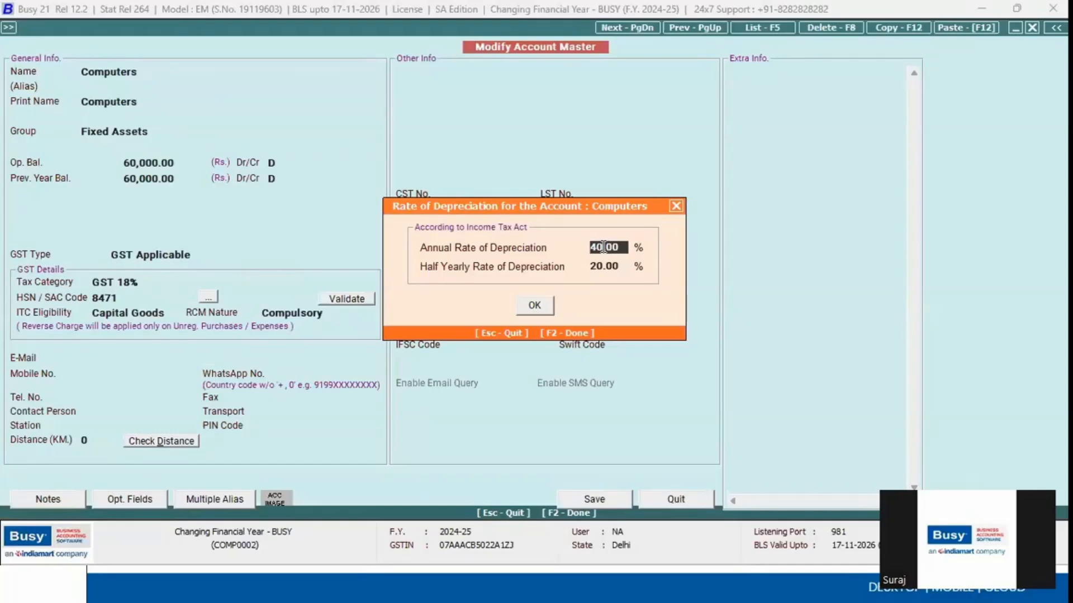
pyautogui.press('F2')
pyautogui.press('F2')
pyautogui.press('Escape')
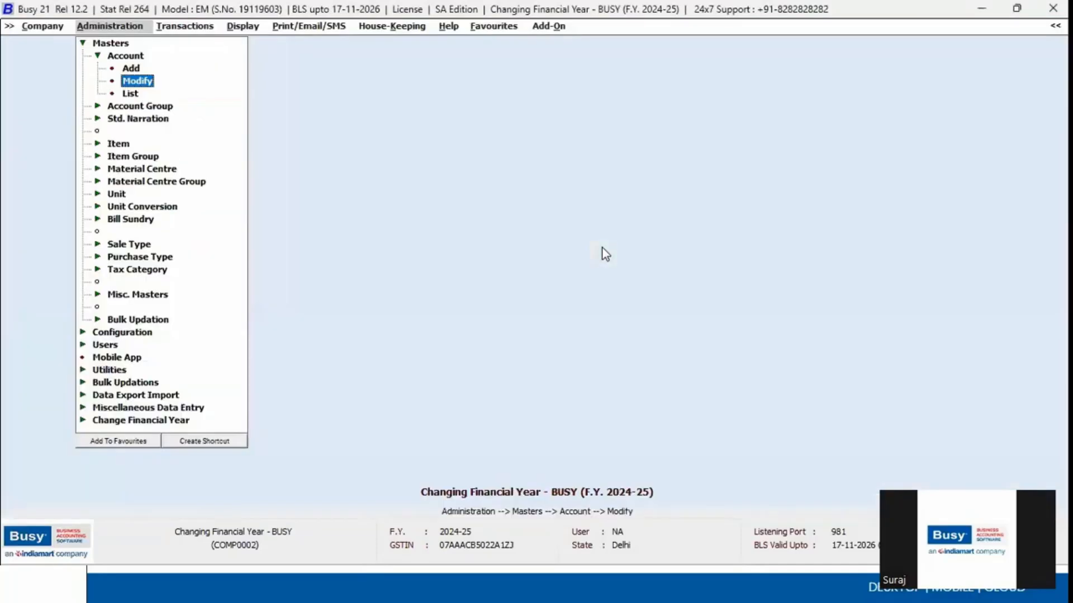
# Display the Income Tax Act depreciation chart with Depreciation A/c as the depreciation account
pyautogui.press('Right')
pyautogui.press('Right')
pyautogui.press('Down')
pyautogui.press('Up')
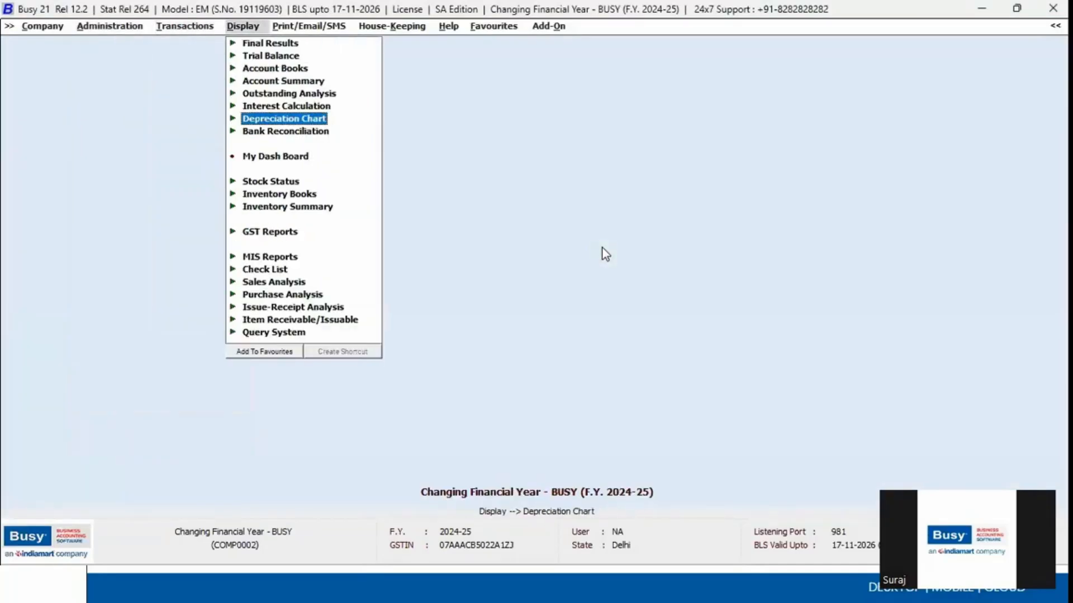
pyautogui.press('Return')
pyautogui.press('Return')
pyautogui.press('F2')
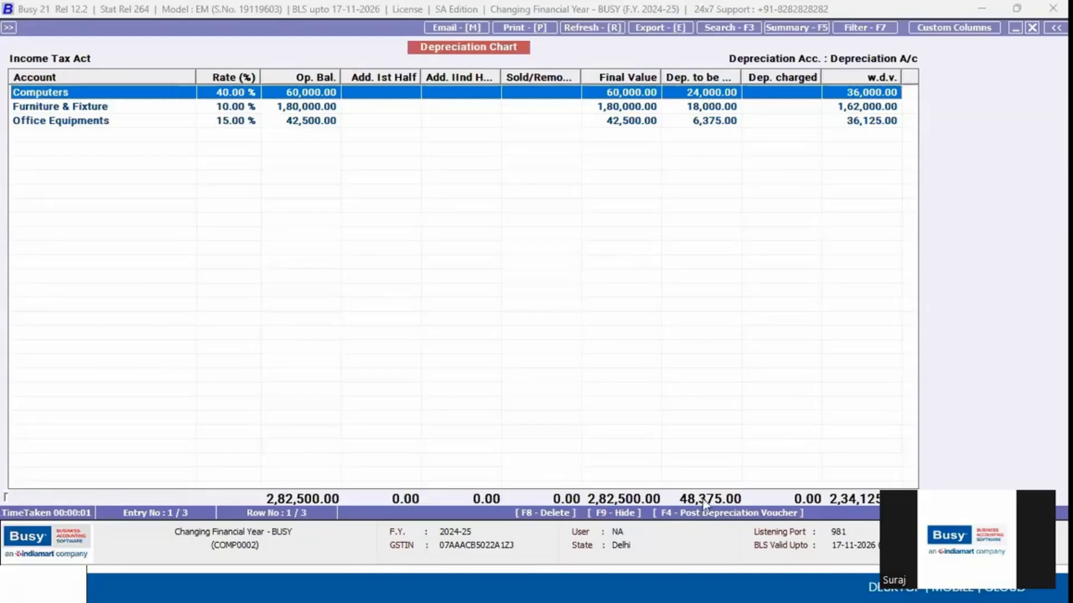
# Post depreciation vouchers for all accounts in journal series Main, dated 31-03-2025, against Depreciation A/c, keeping the period-ending narration
pyautogui.press('F4')
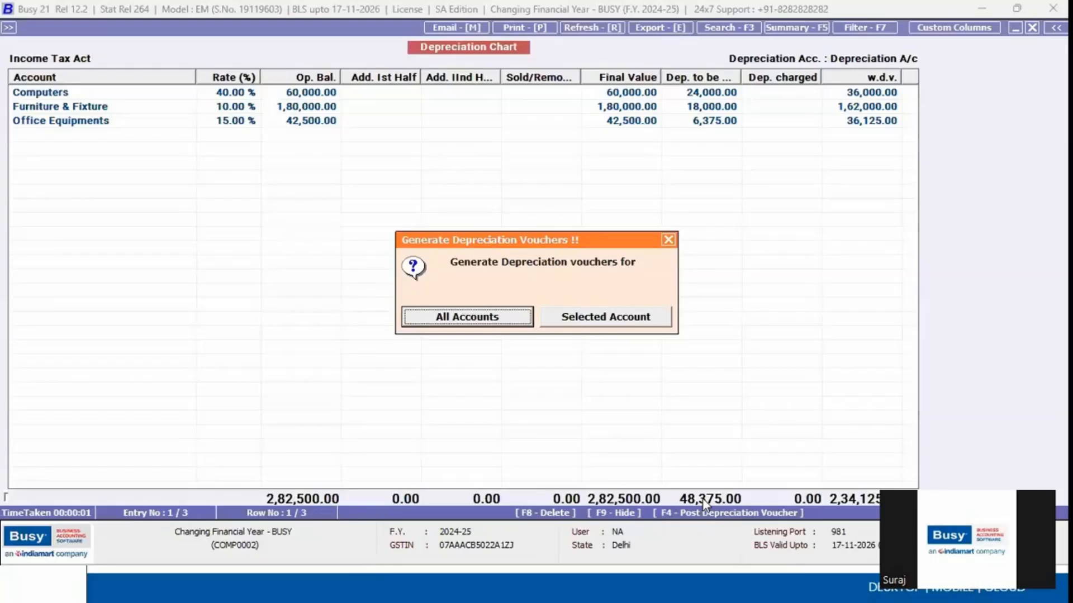
pyautogui.press('Return')
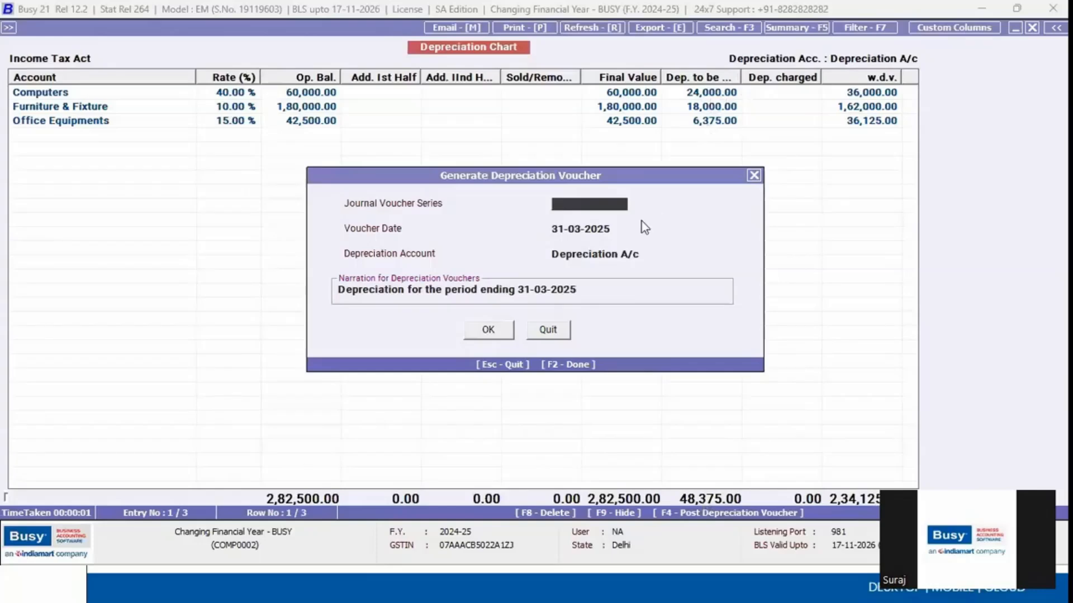
pyautogui.press('space')
pyautogui.press('Return')
pyautogui.press('Return')
pyautogui.press('Return')
pyautogui.press('Return')
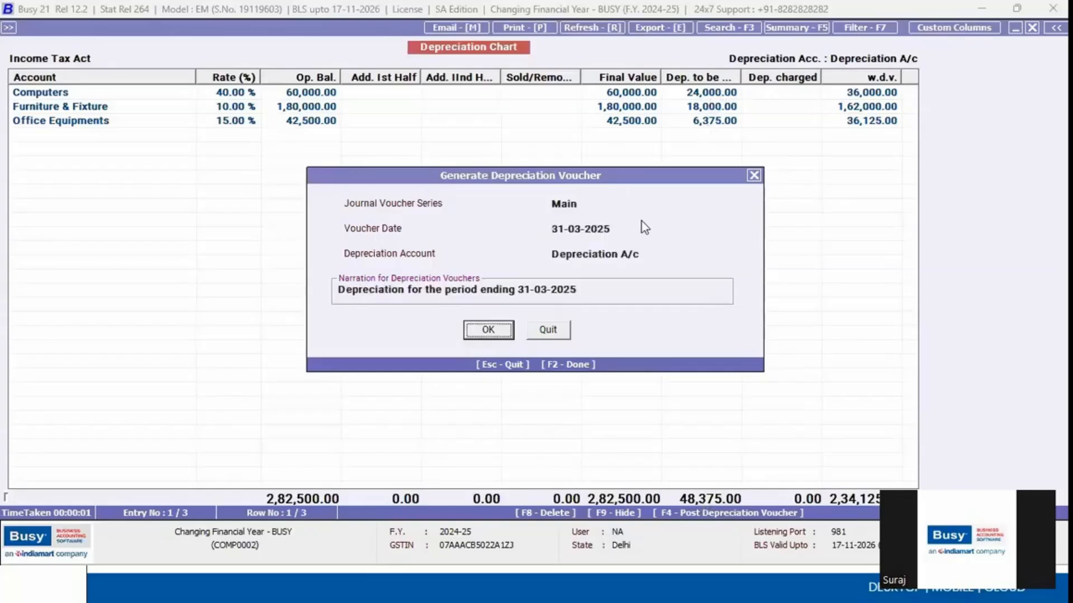
pyautogui.press('Return')
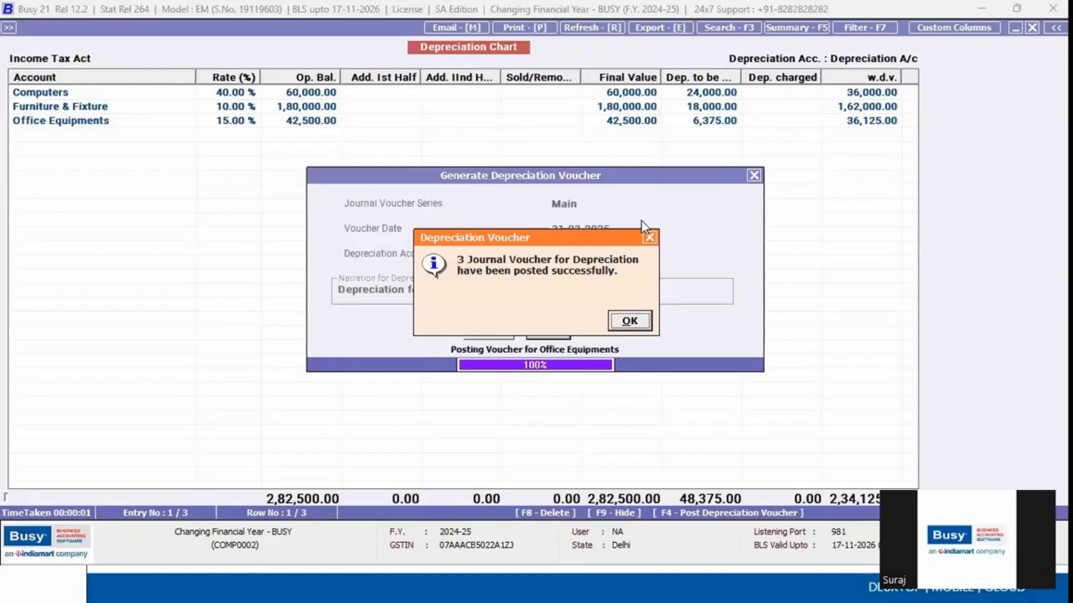
pyautogui.press('Return')
pyautogui.press('Escape')
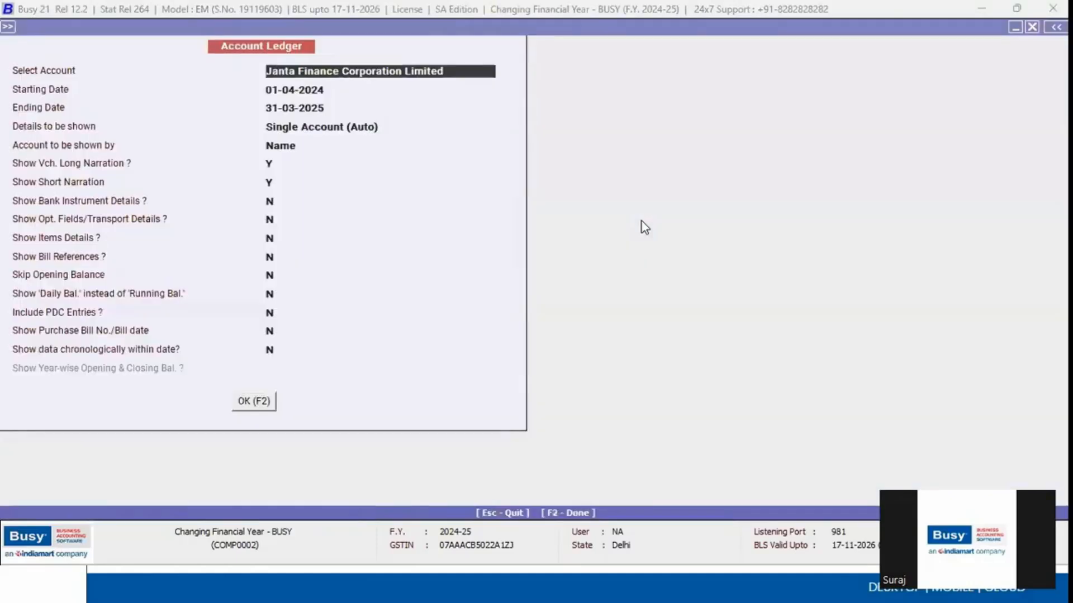
# Display the Depreciation A/c ledger from 01-04-2024 to 31-03-2025, check the posted journal voucher for Computers and close the ledger
pyautogui.write('dep')
pyautogui.press('Return')
pyautogui.press('F2')
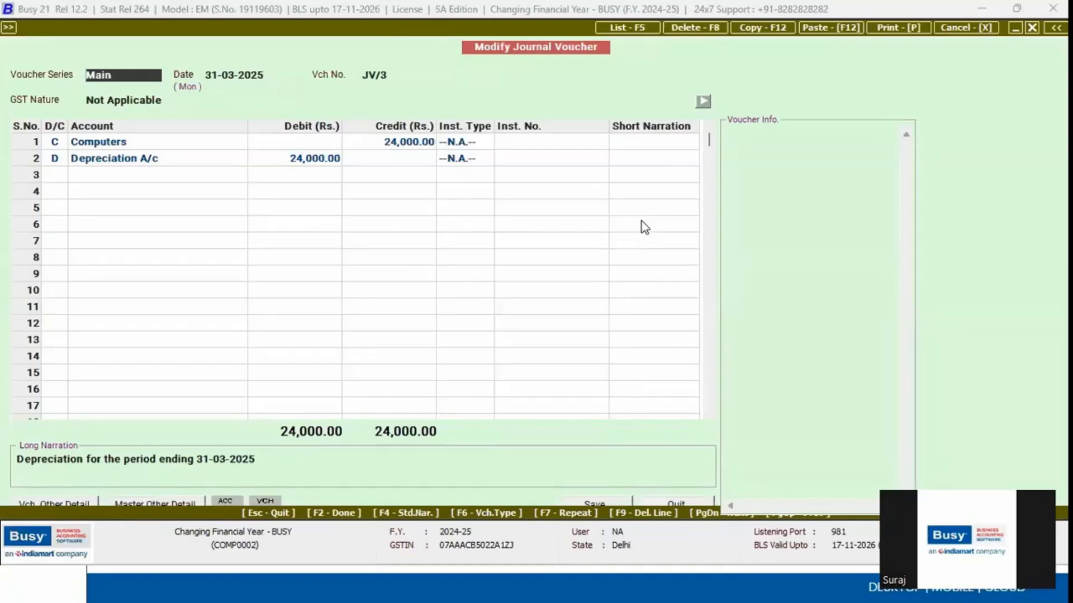
pyautogui.press('Escape')
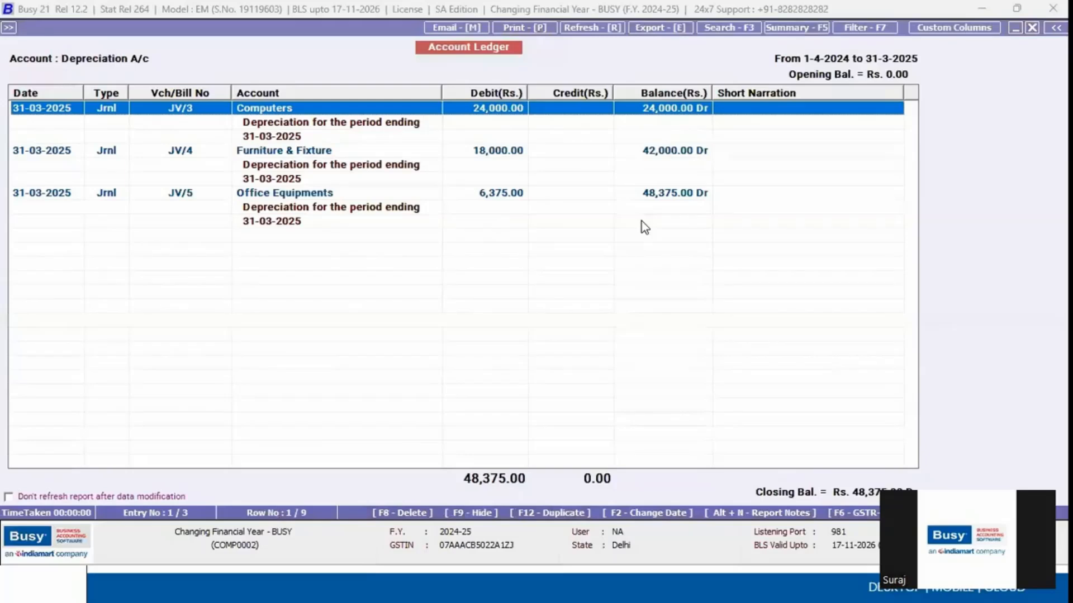
pyautogui.press('Escape')
pyautogui.press('Escape')
pyautogui.press('Escape')
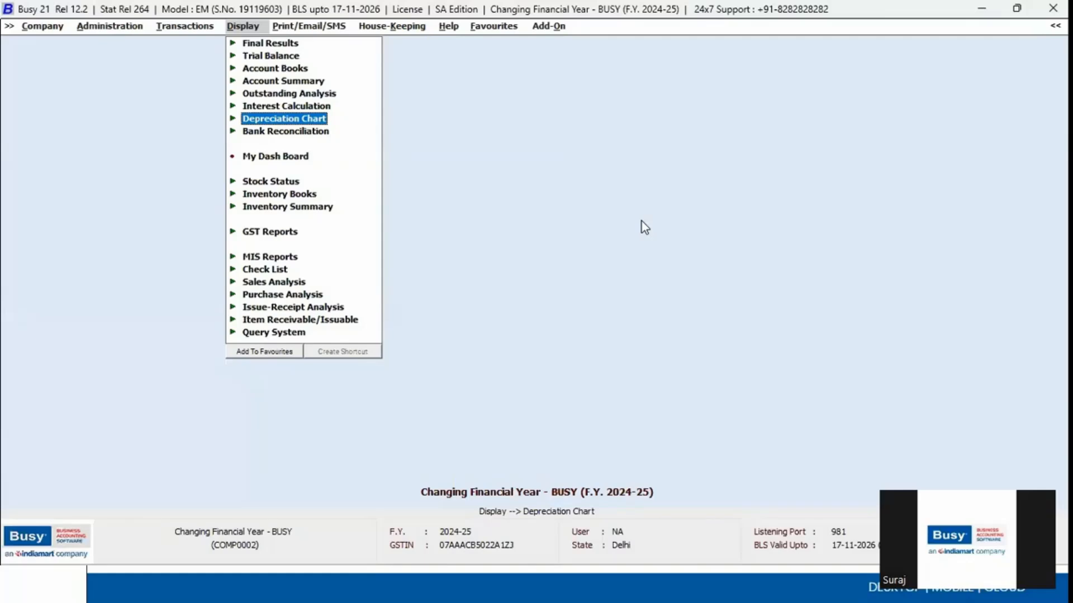
pyautogui.hotkey('alt', 'Tab')
pyautogui.hotkey('alt', 'Tab')
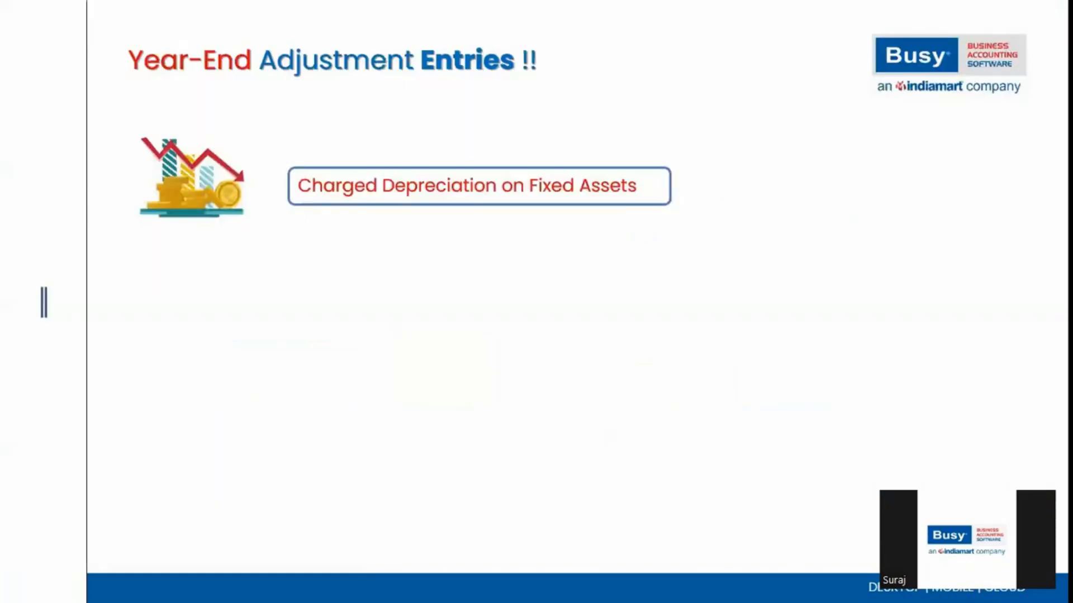
pyautogui.press('Right')
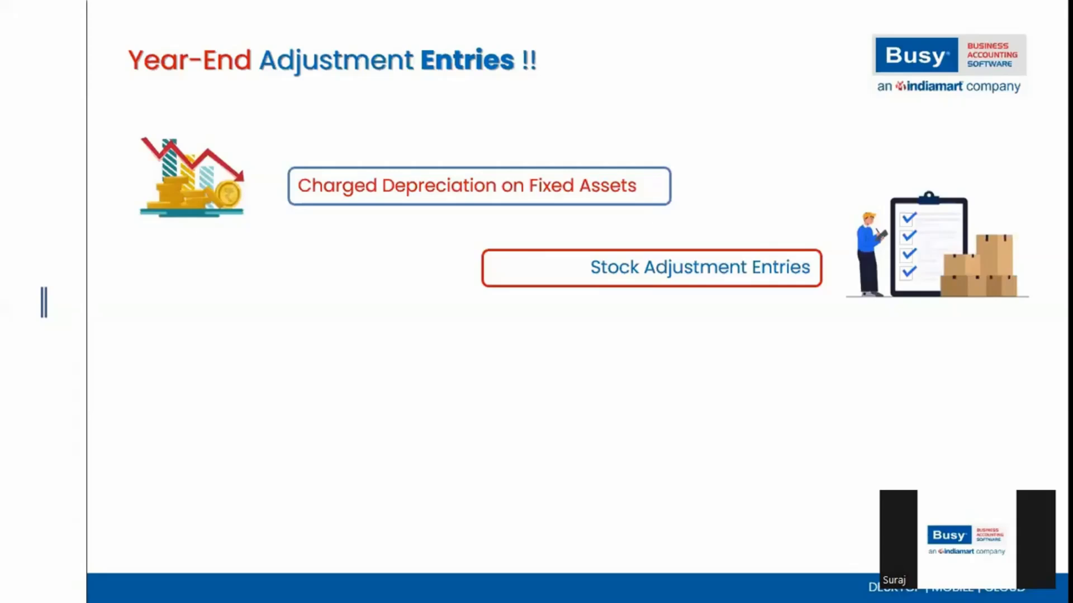
pyautogui.hotkey('alt', 'Tab')
# Display the detailed alphabetical closing stock status for all material centres
pyautogui.press('Return')
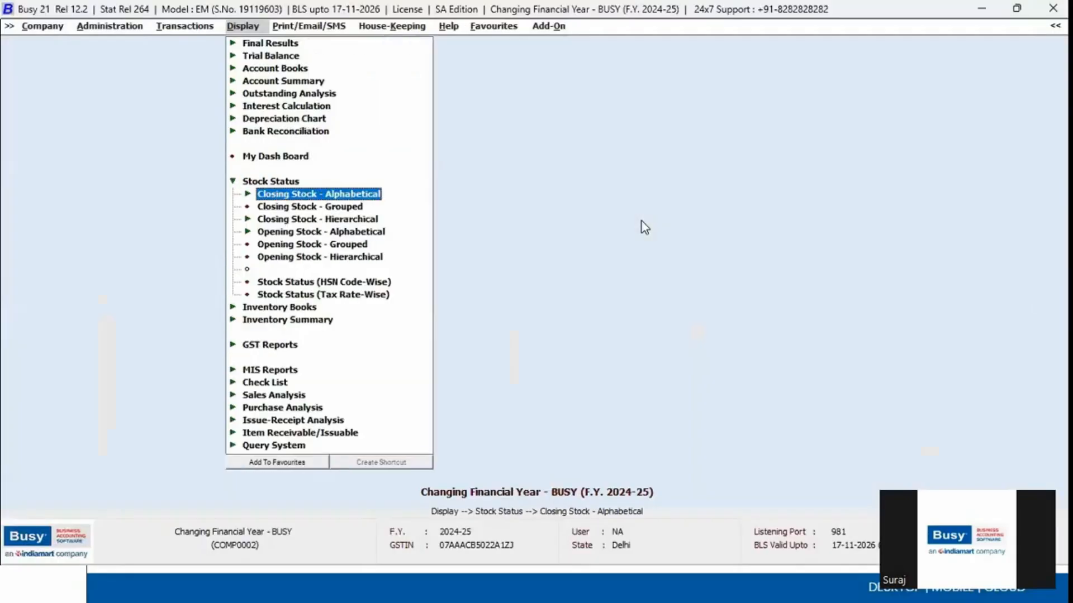
pyautogui.press('Return')
pyautogui.press('Down')
pyautogui.press('Return')
pyautogui.press('Return')
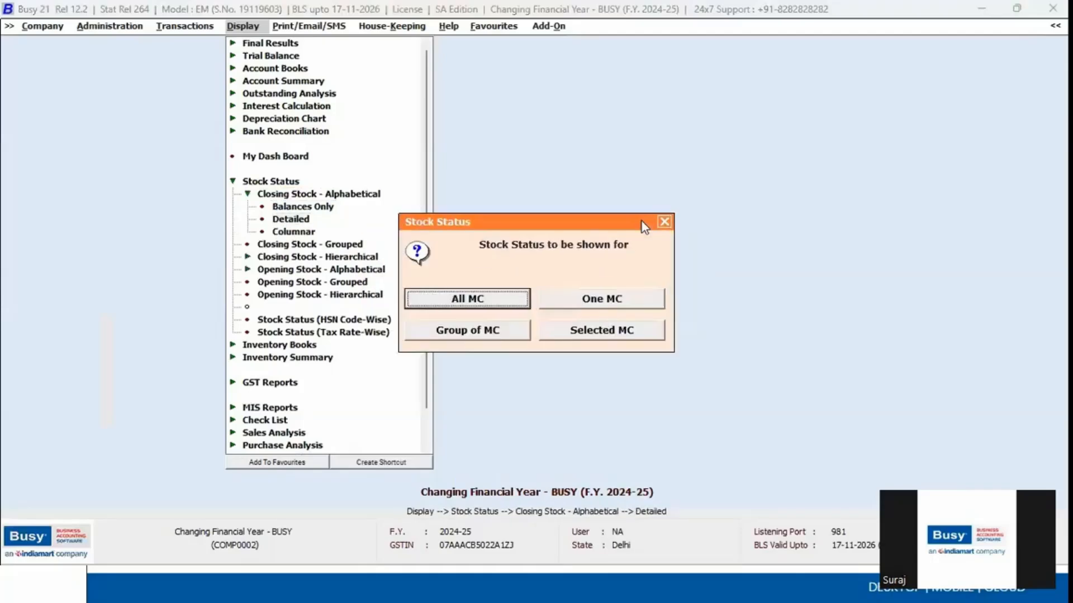
pyautogui.press('Return')
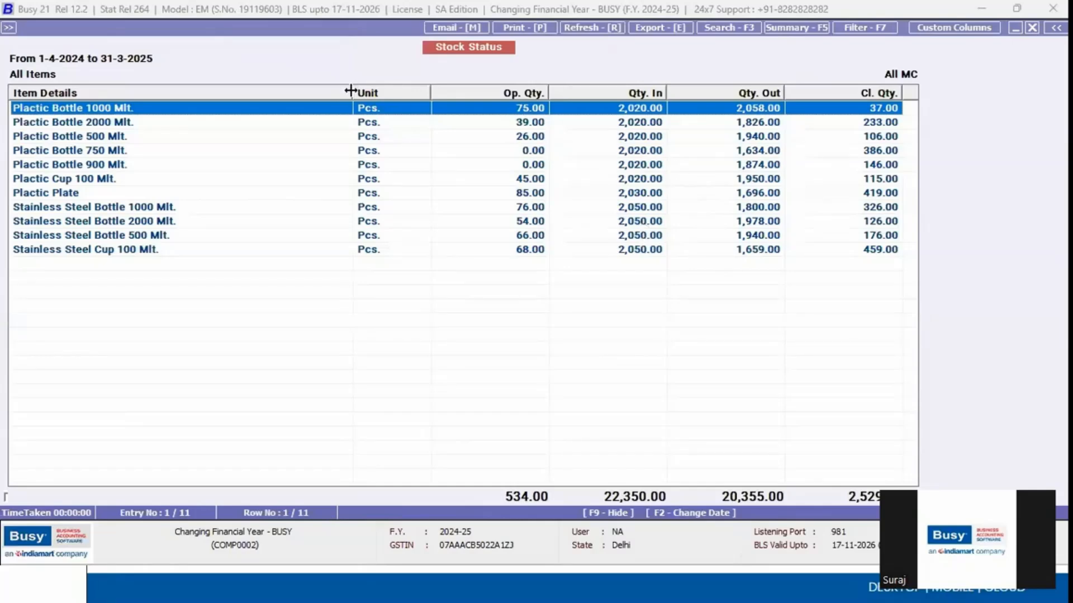
# Narrow the Item Details column, examine the items' outgoing and closing quantities, and close the stock status report
pyautogui.moveTo(352, 91); pyautogui.dragTo(241, 91)
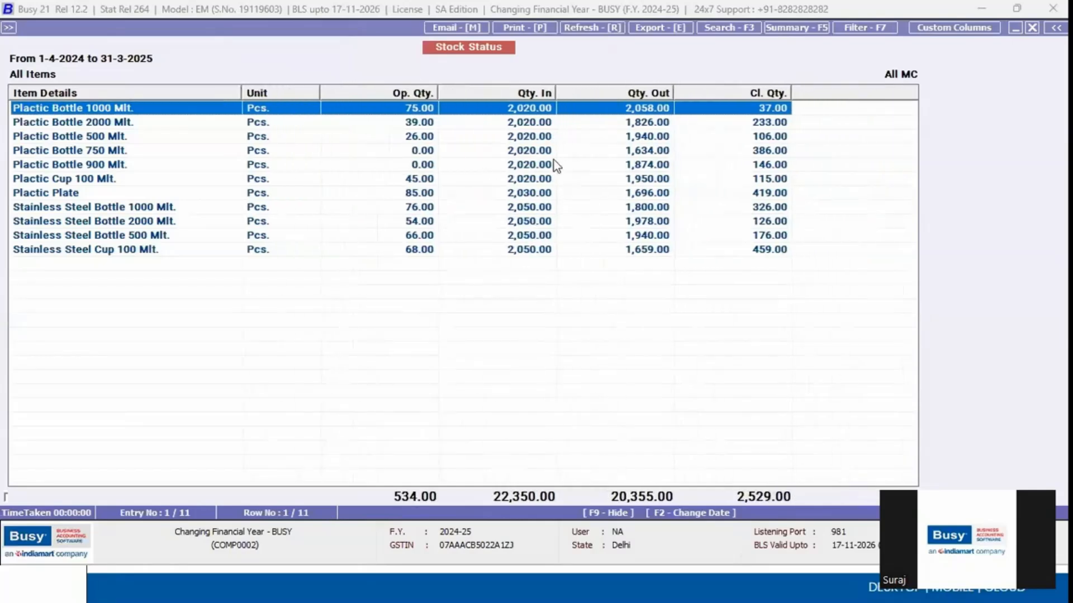
pyautogui.click(646, 166)
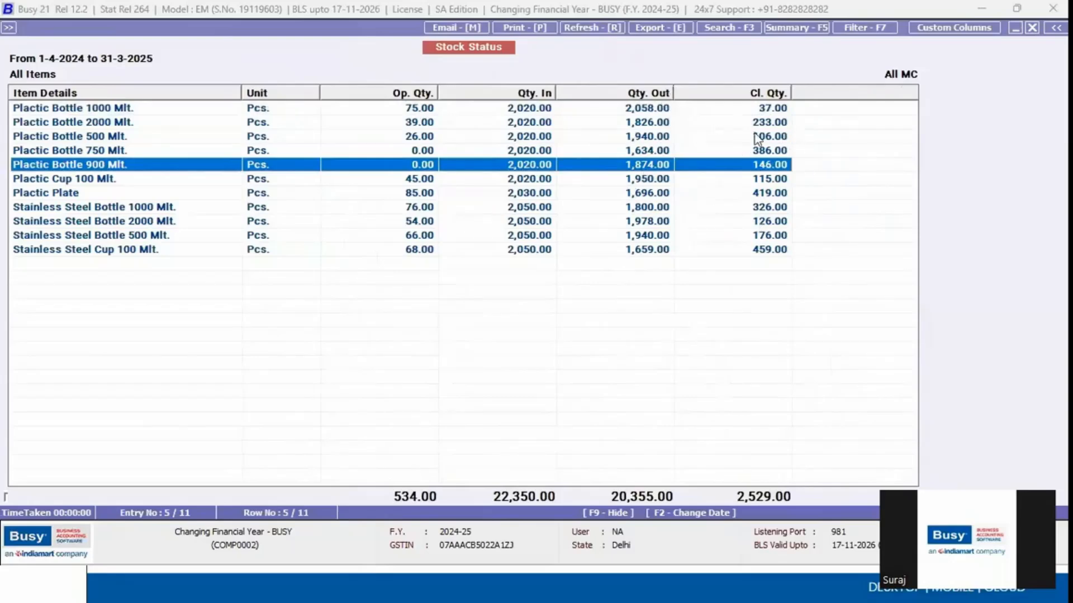
pyautogui.click(770, 111)
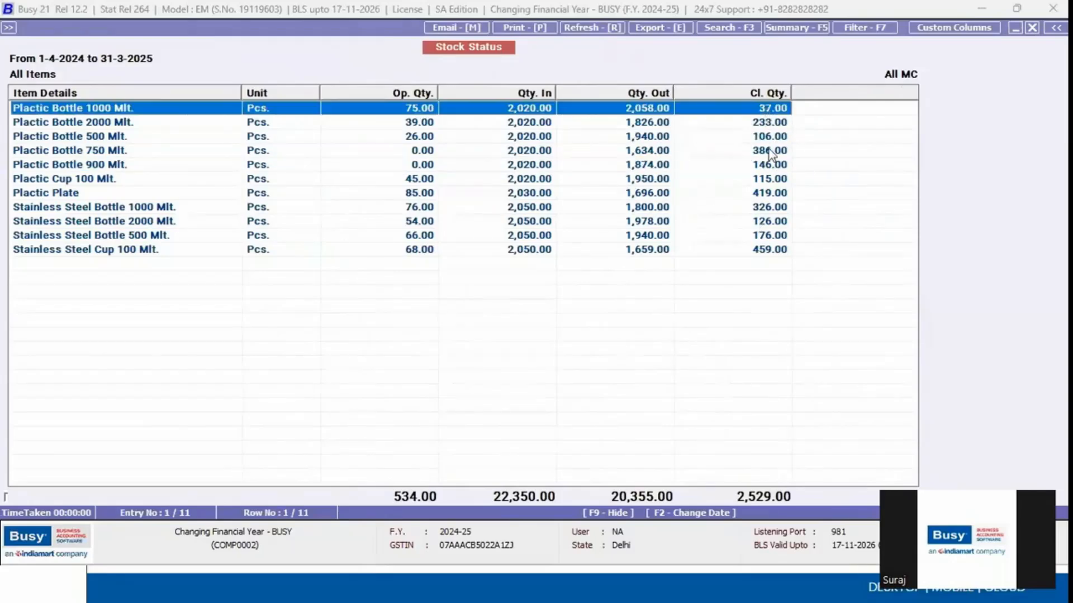
pyautogui.moveTo(770, 155); pyautogui.dragTo(773, 247)
pyautogui.click(724, 136)
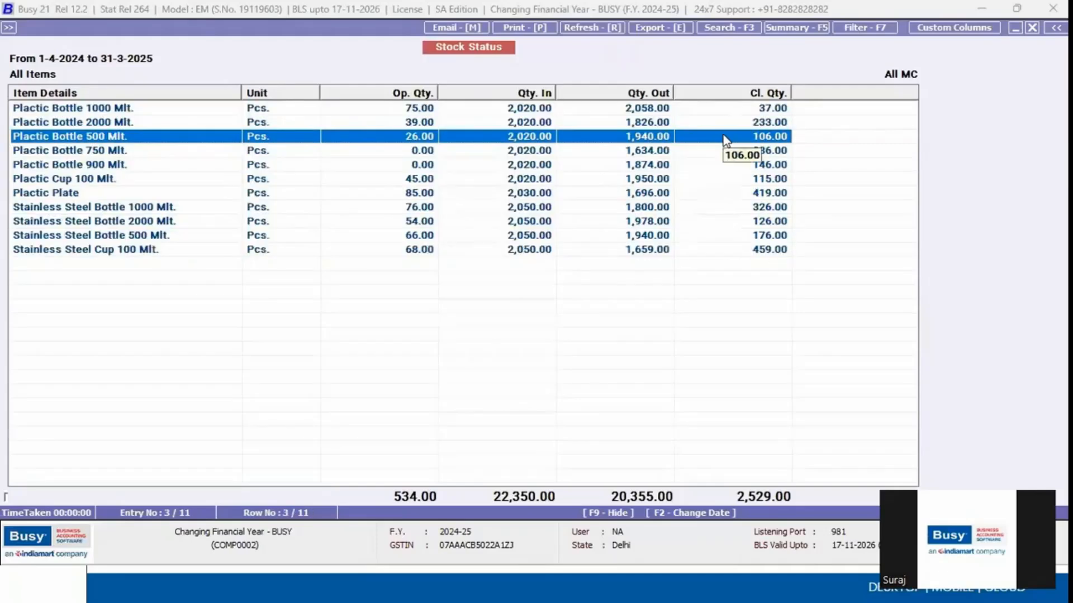
pyautogui.press('Up')
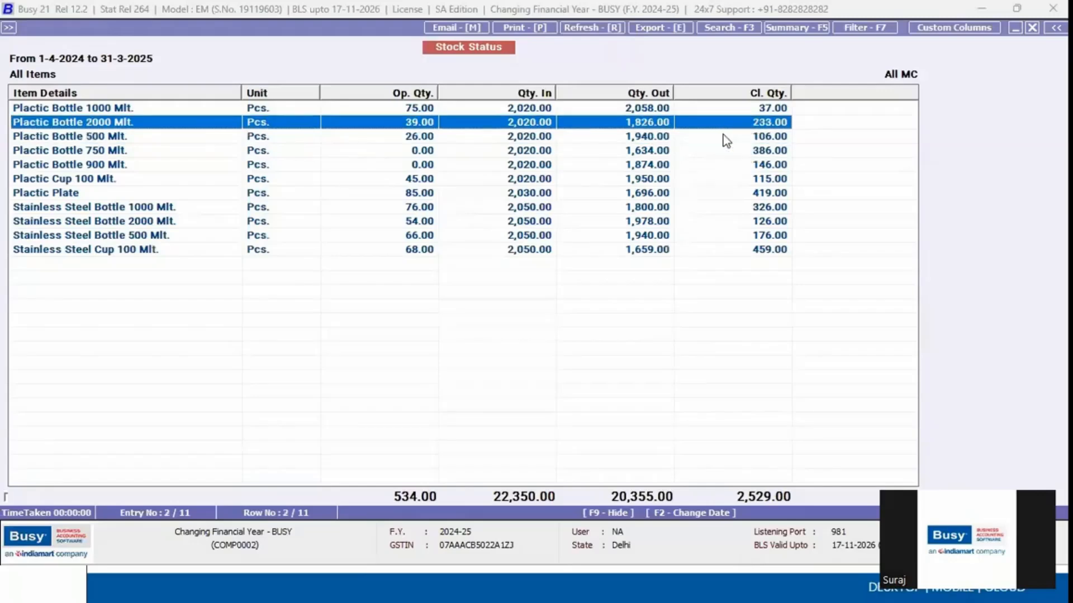
pyautogui.press('Up')
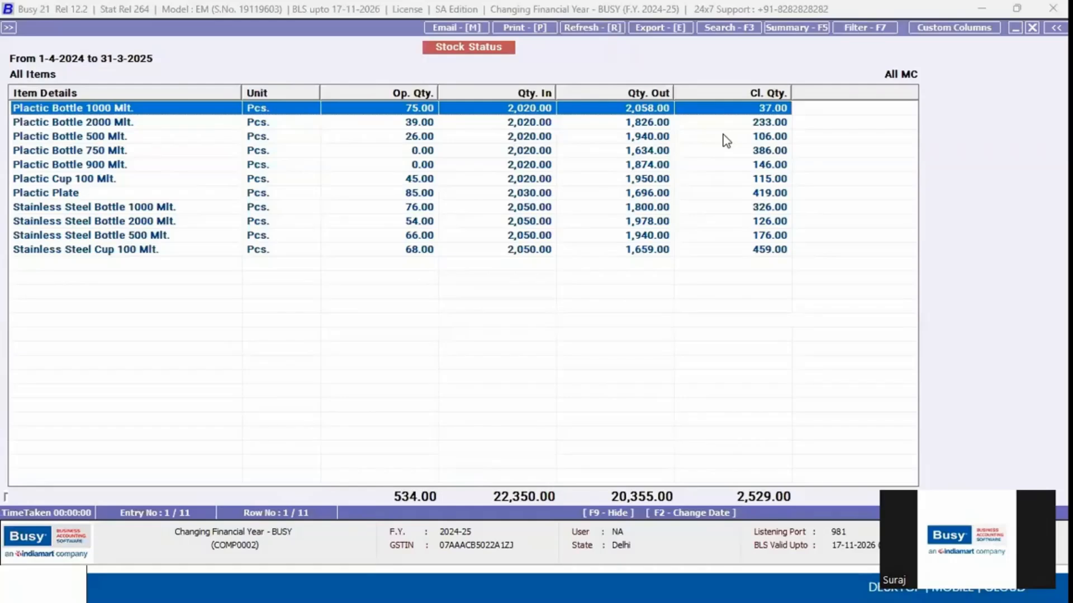
pyautogui.press('Escape')
pyautogui.press('Escape')
pyautogui.press('Escape')
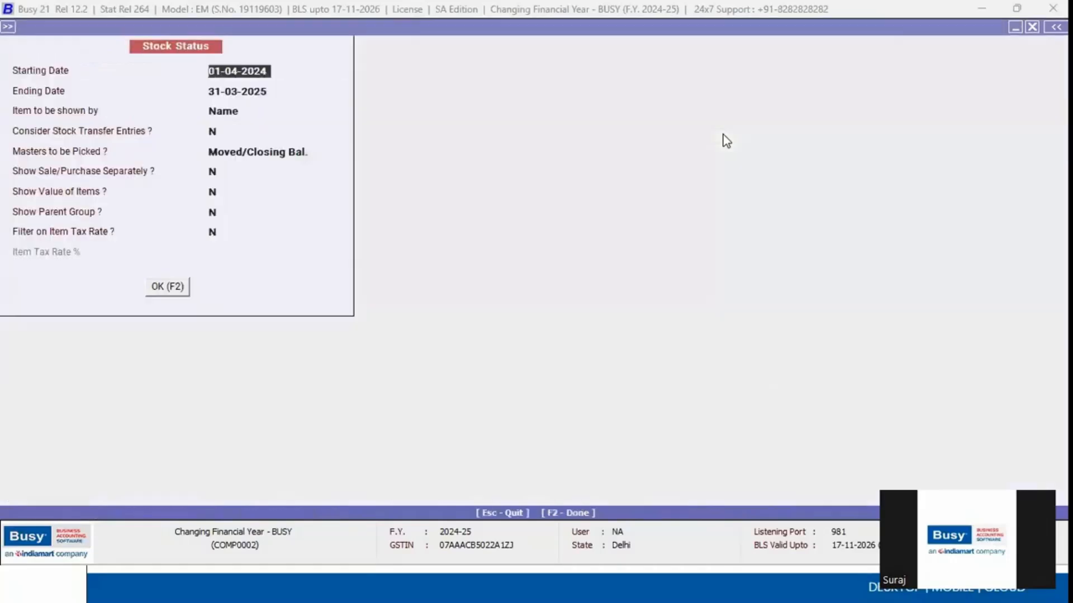
pyautogui.press('Escape')
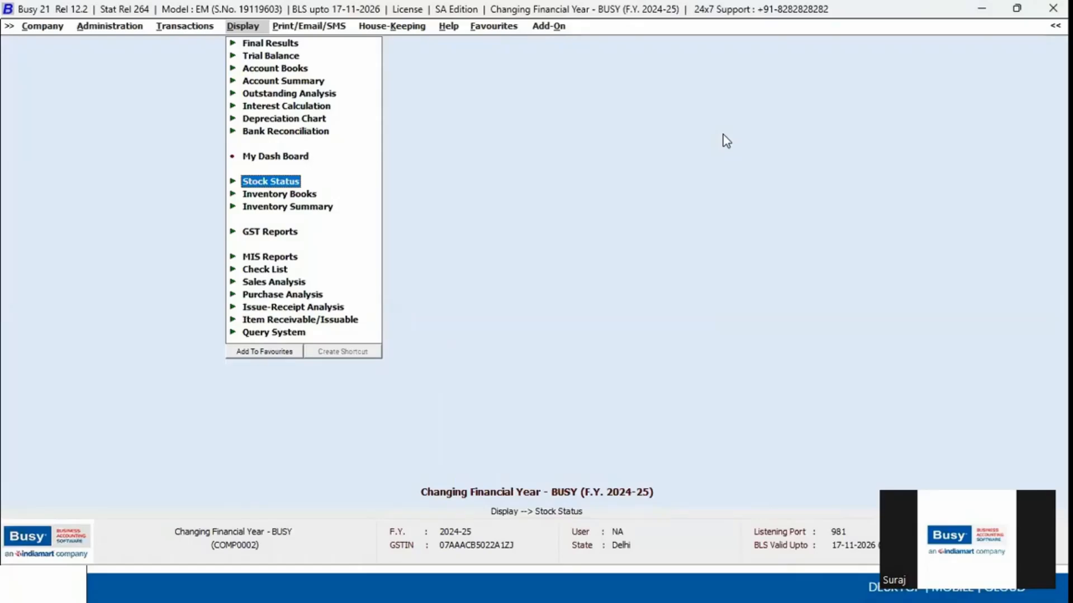
pyautogui.press('Return')
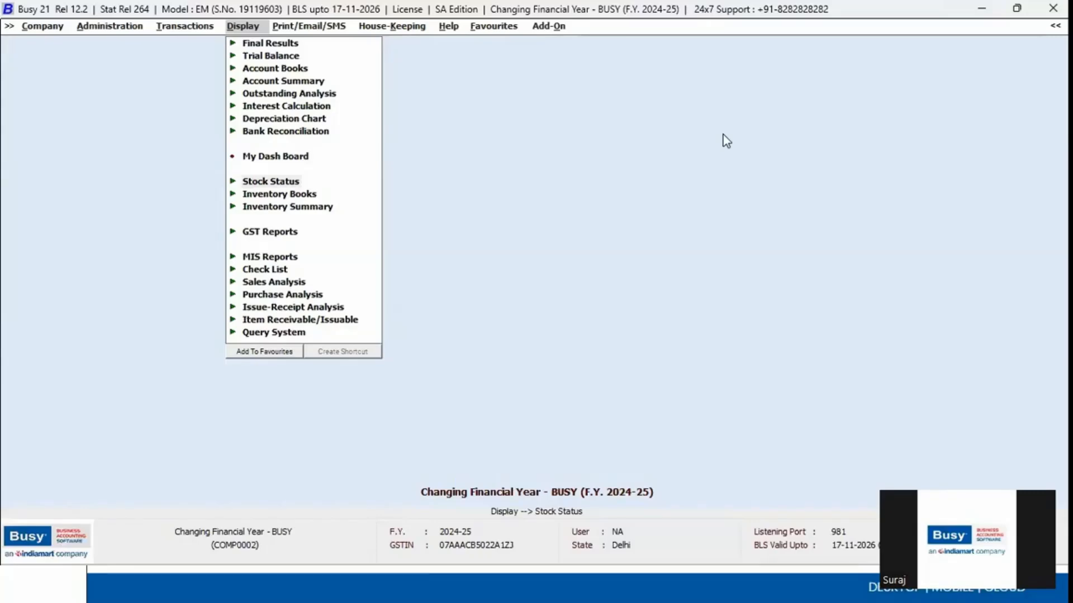
# Start adding a new physical stock voucher
pyautogui.click(185, 28)
pyautogui.press('Up')
pyautogui.press('Up')
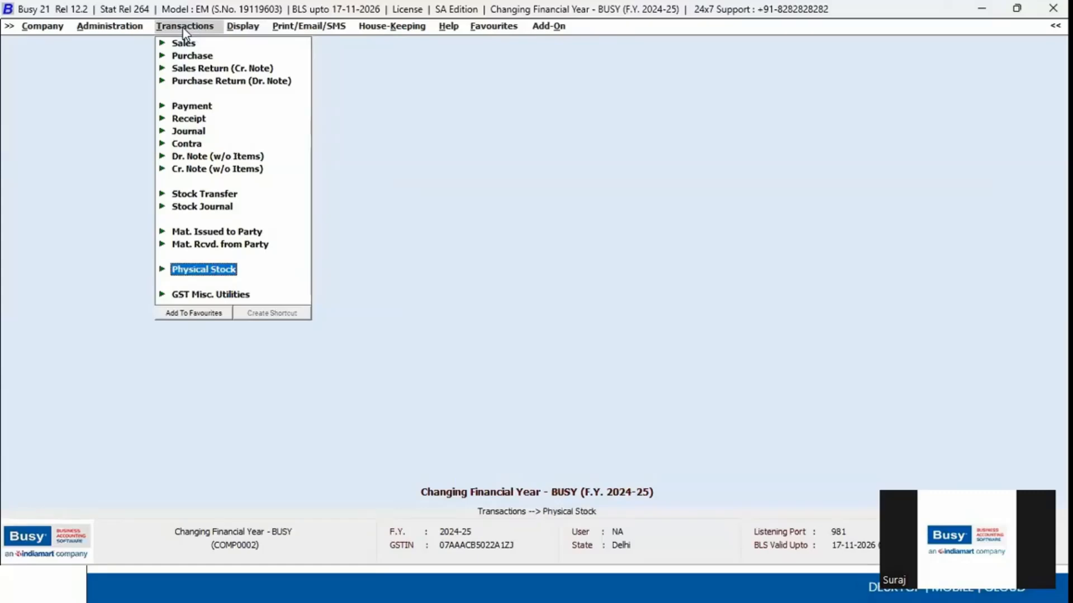
pyautogui.press('Return')
pyautogui.click(182, 27)
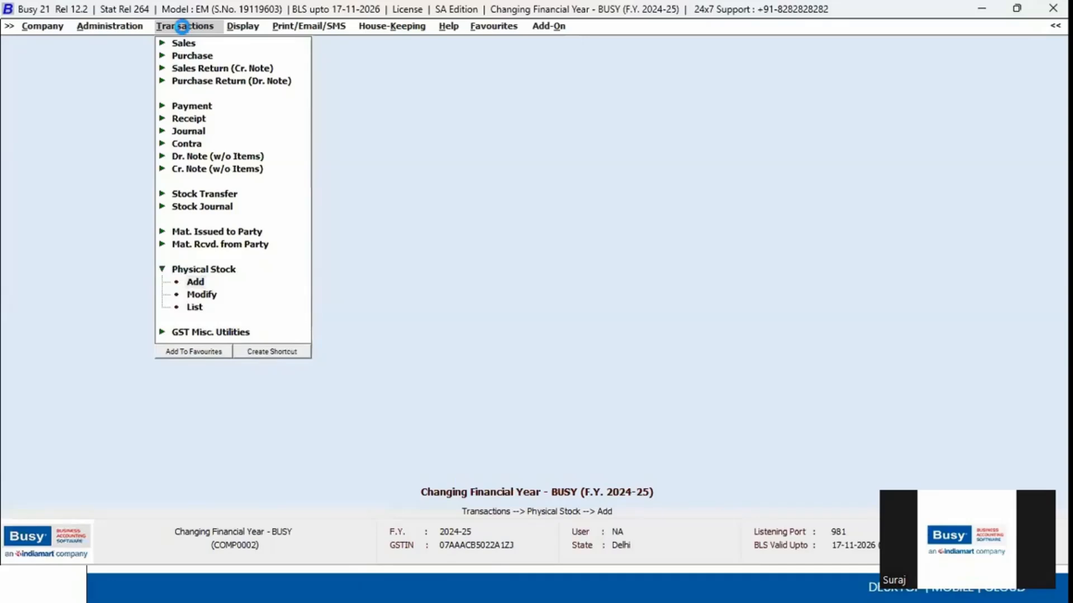
pyautogui.press('Return')
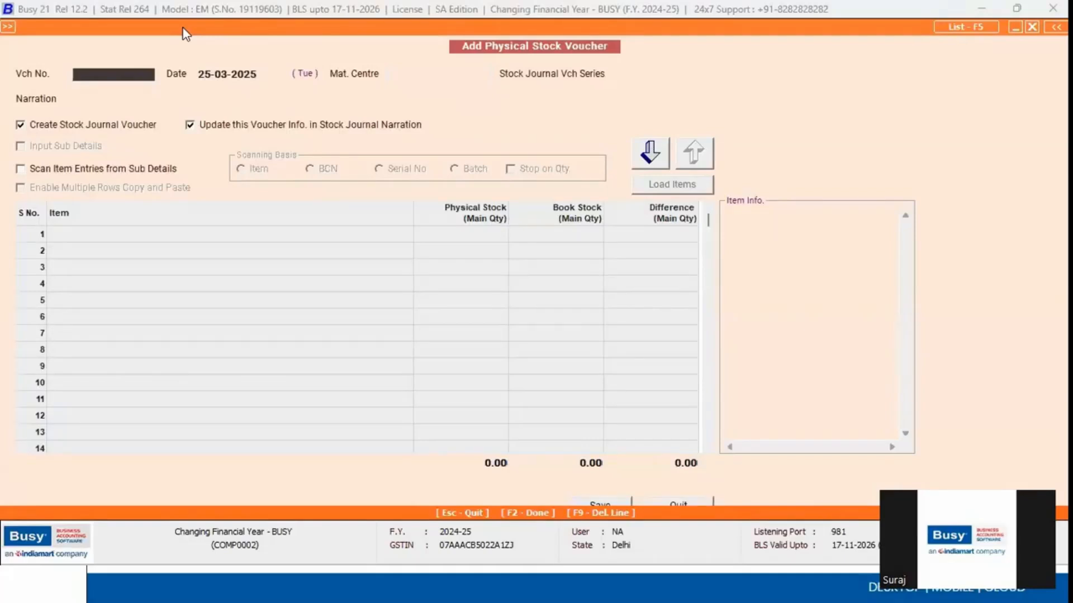
# Fill the voucher header with number 67, date 31-03-2025, material centre Main Store and stock journal series Main, keeping stock journal creation enabled
pyautogui.press('Return')
pyautogui.write('31.')
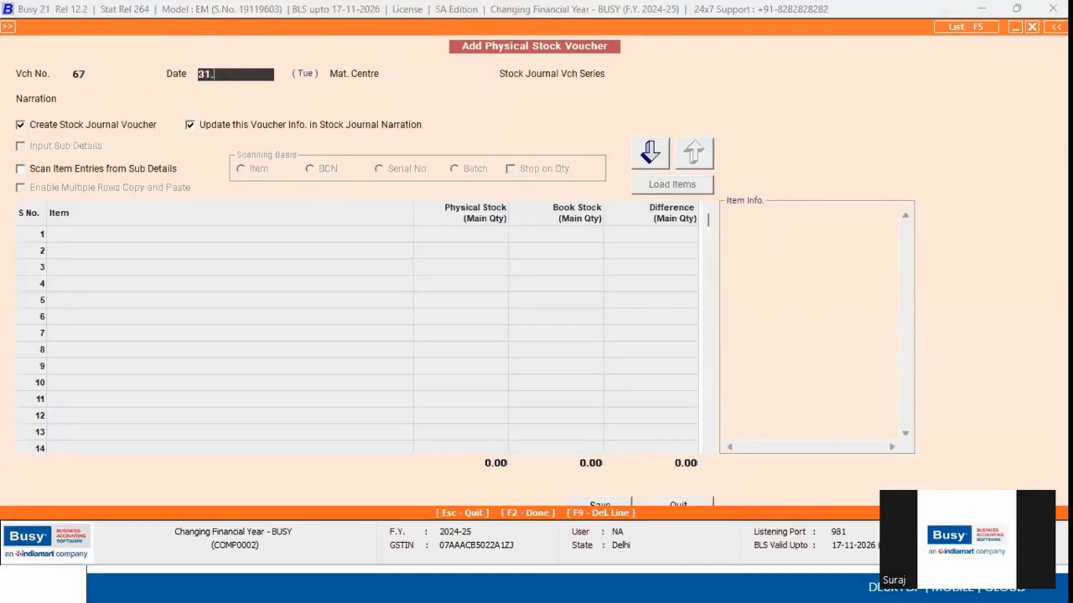
pyautogui.write('3')
pyautogui.press('Return')
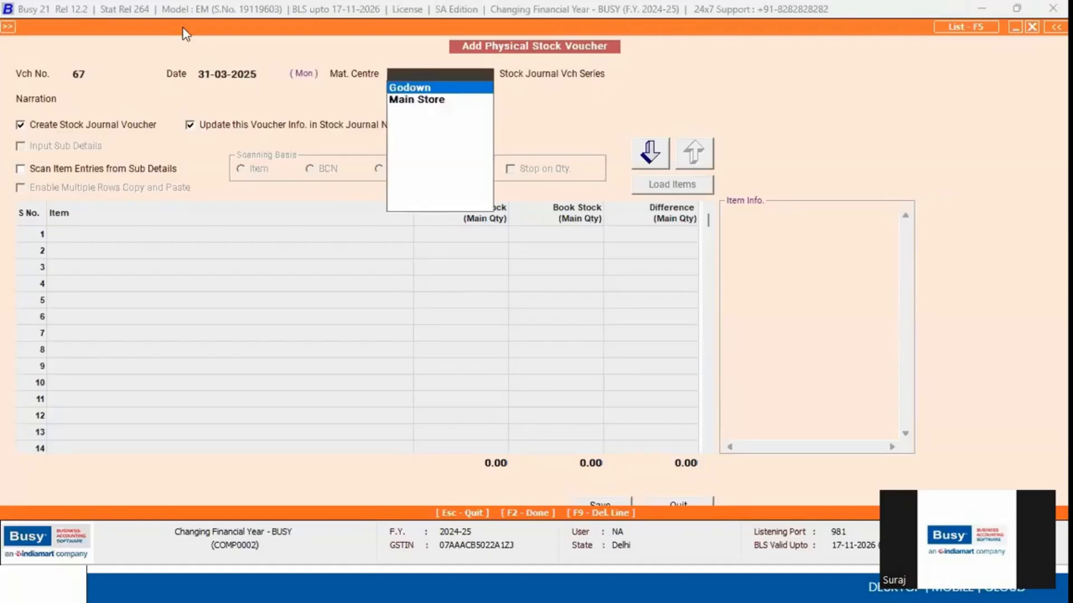
pyautogui.press('Down')
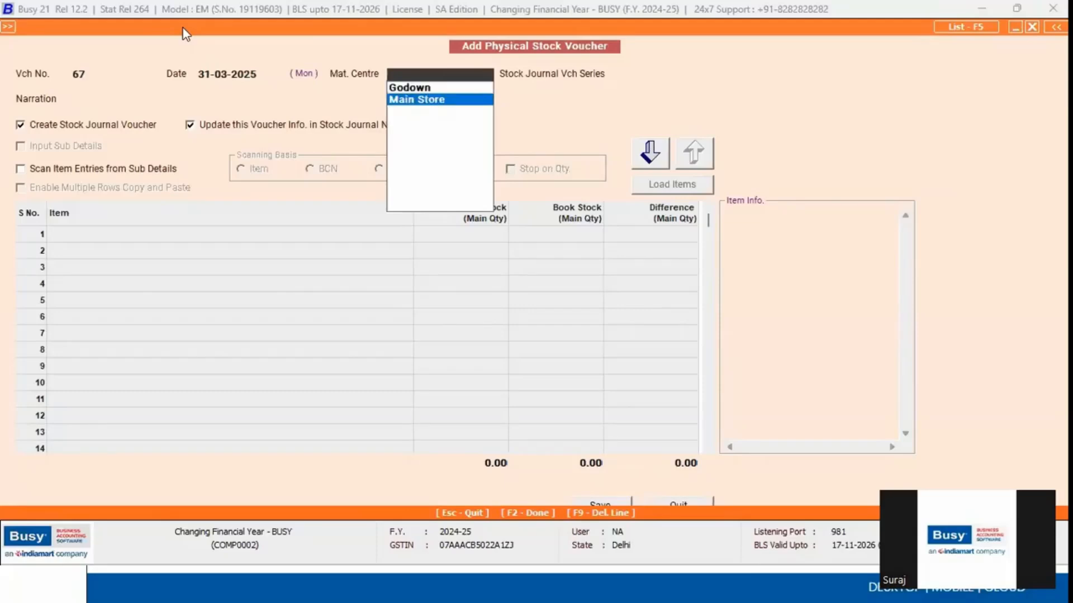
pyautogui.press('Return')
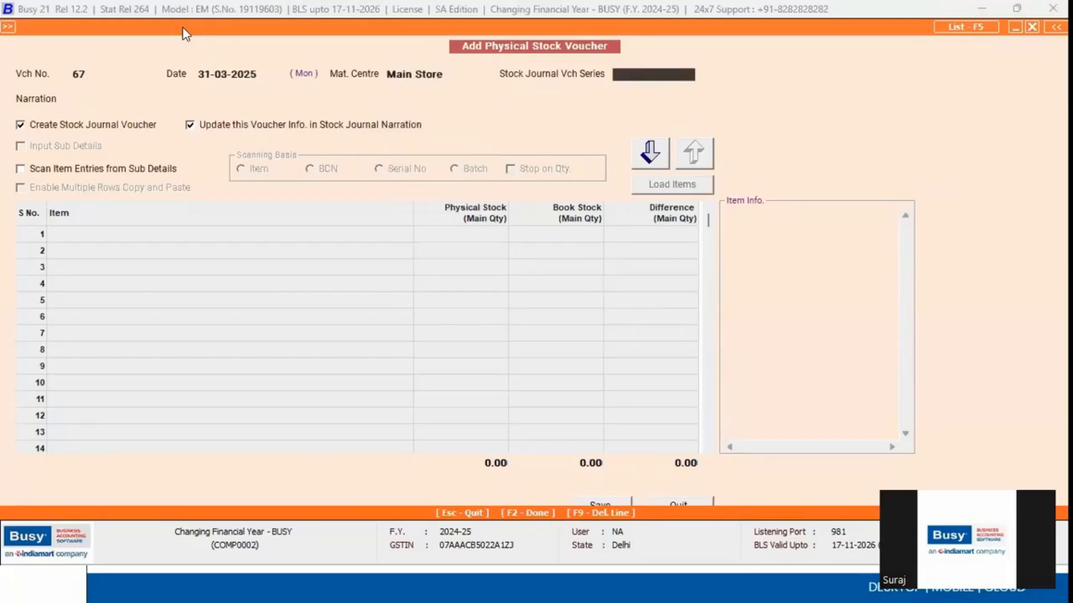
pyautogui.press('Return')
pyautogui.press('Return')
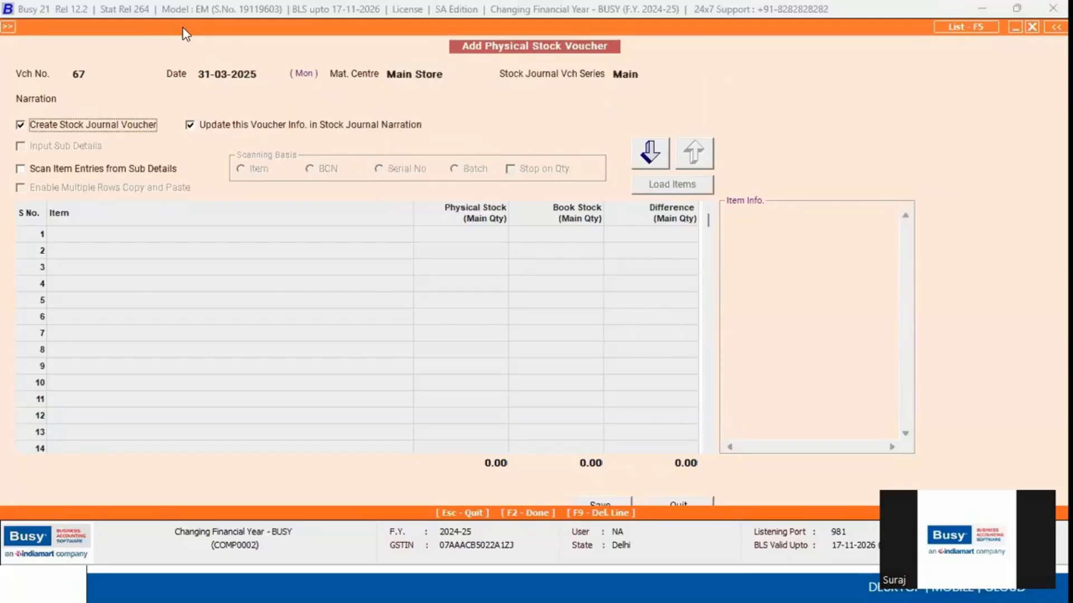
# Load all stock items into the physical stock voucher's item grid
pyautogui.click(652, 155)
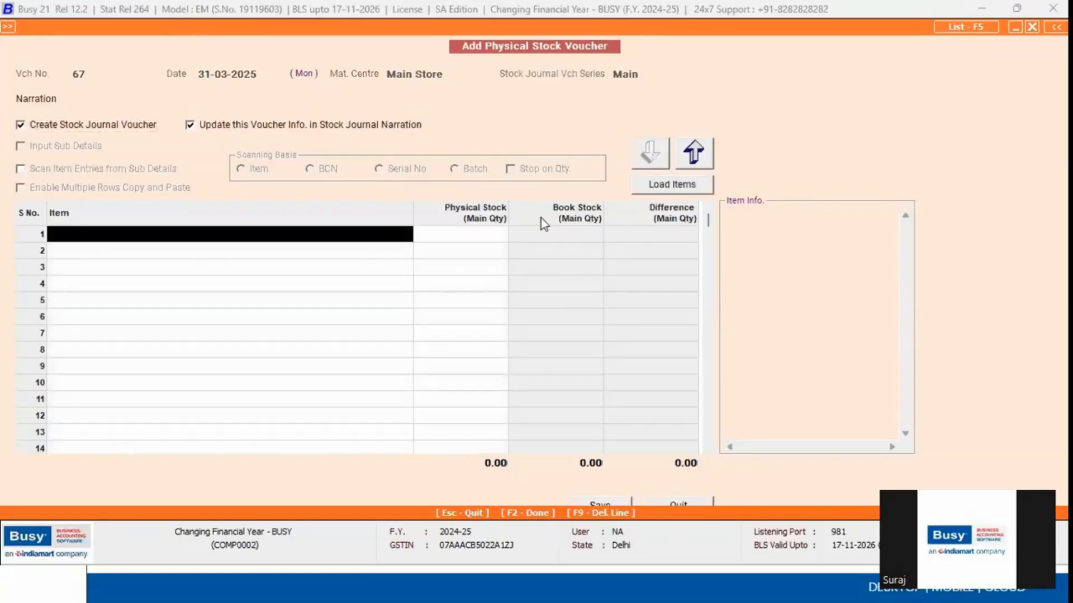
pyautogui.click(666, 187)
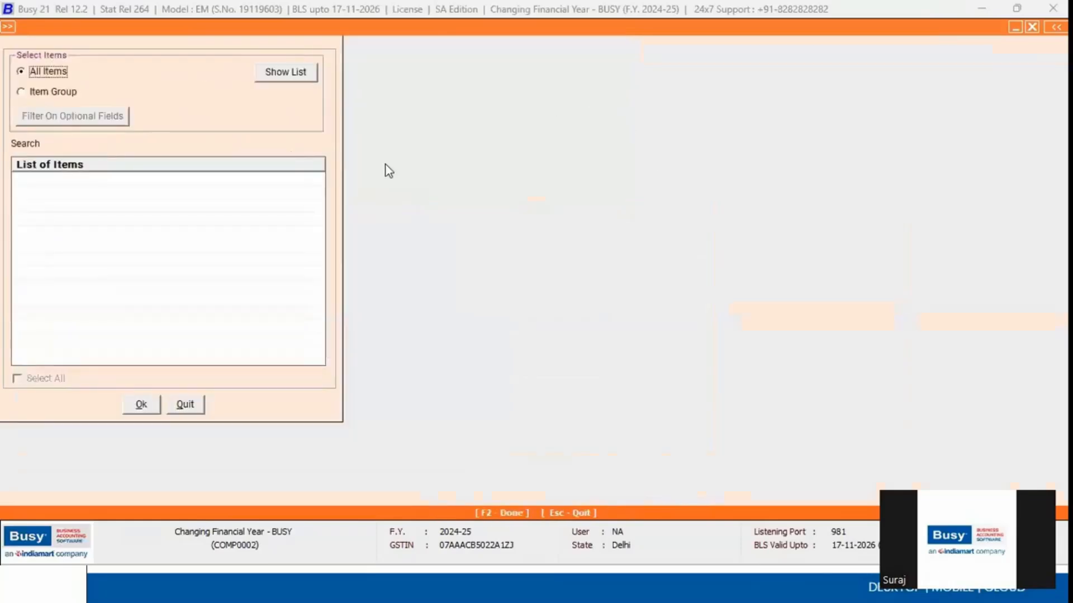
pyautogui.click(280, 72)
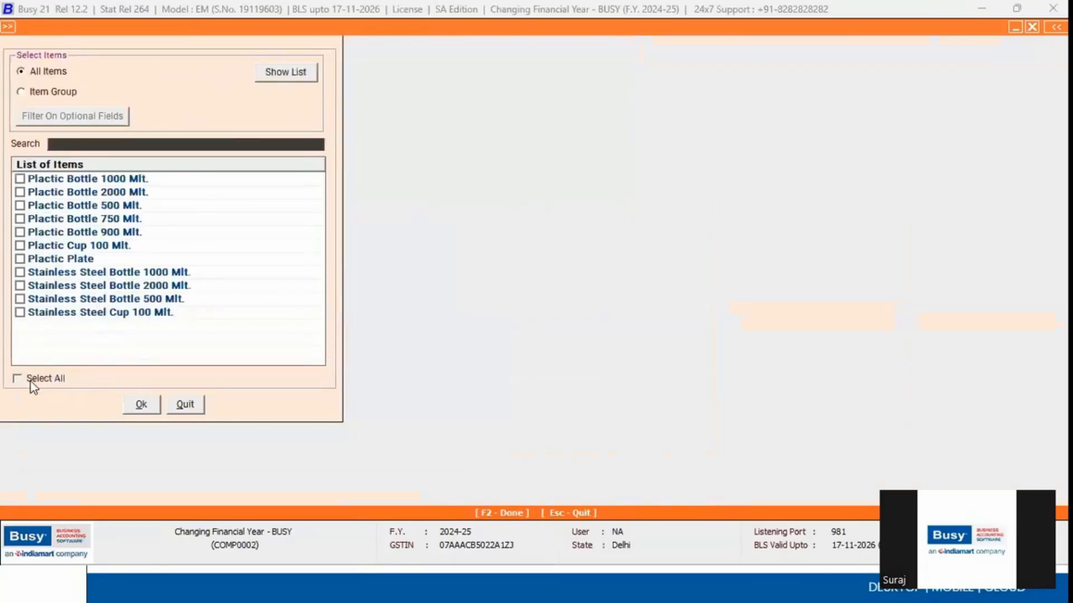
pyautogui.click(31, 380)
pyautogui.click(141, 404)
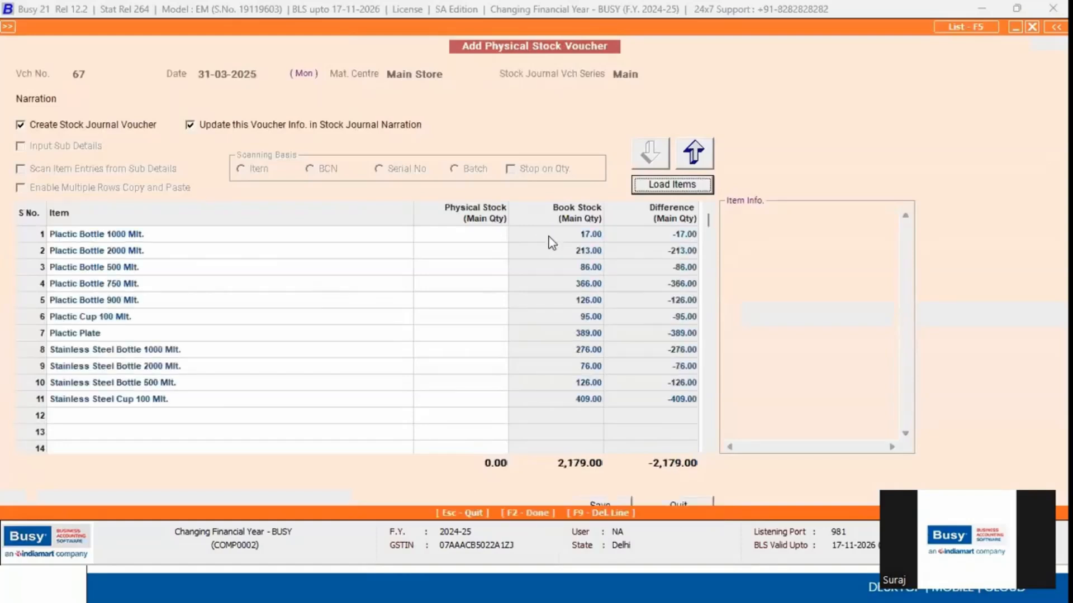
# Enter physical stock quantities of 16 for Plactic Bottle 1000 Mlt. and 214 for Plactic Bottle 2000 Mlt
pyautogui.click(478, 241)
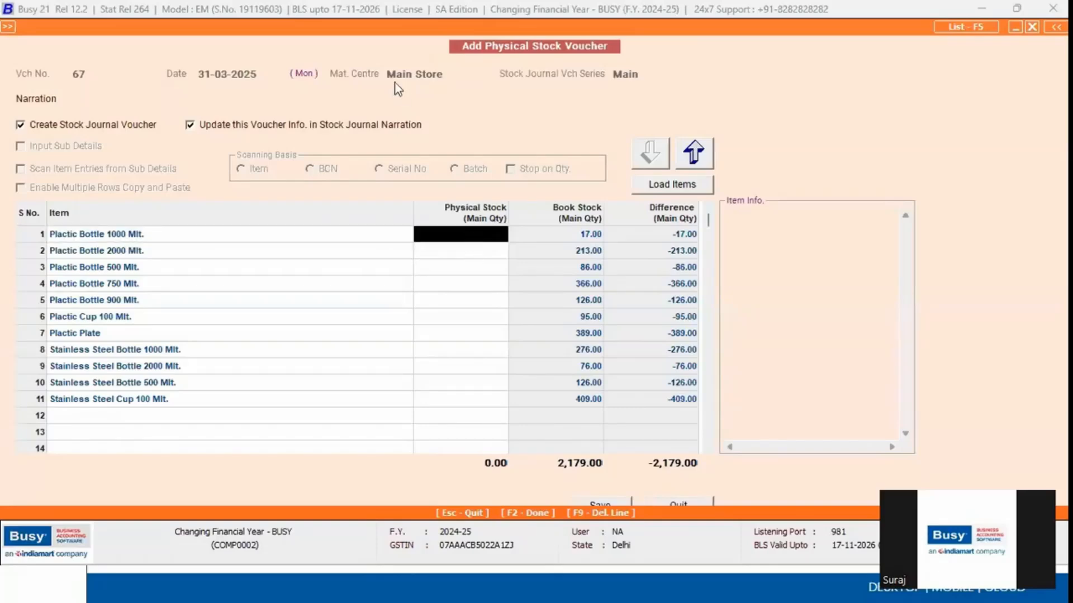
pyautogui.moveTo(608, 252); pyautogui.dragTo(589, 233)
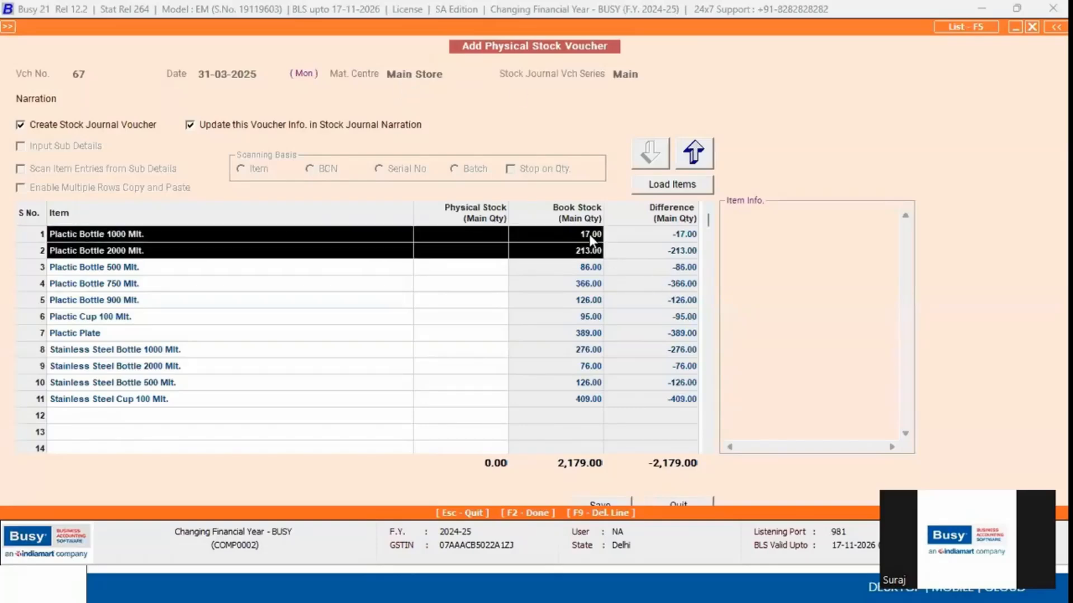
pyautogui.click(489, 237)
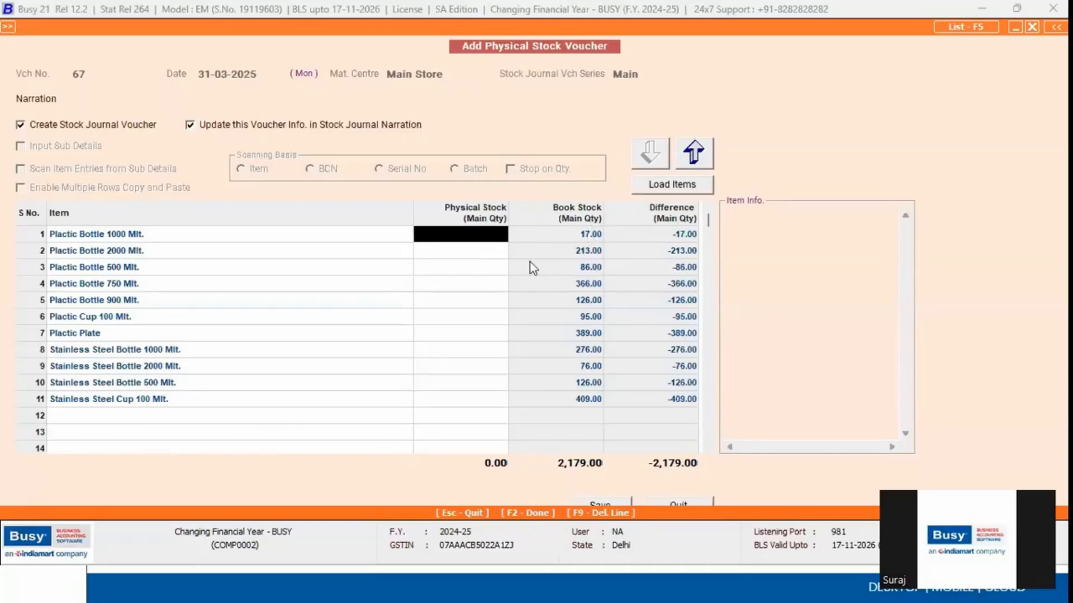
pyautogui.write('16')
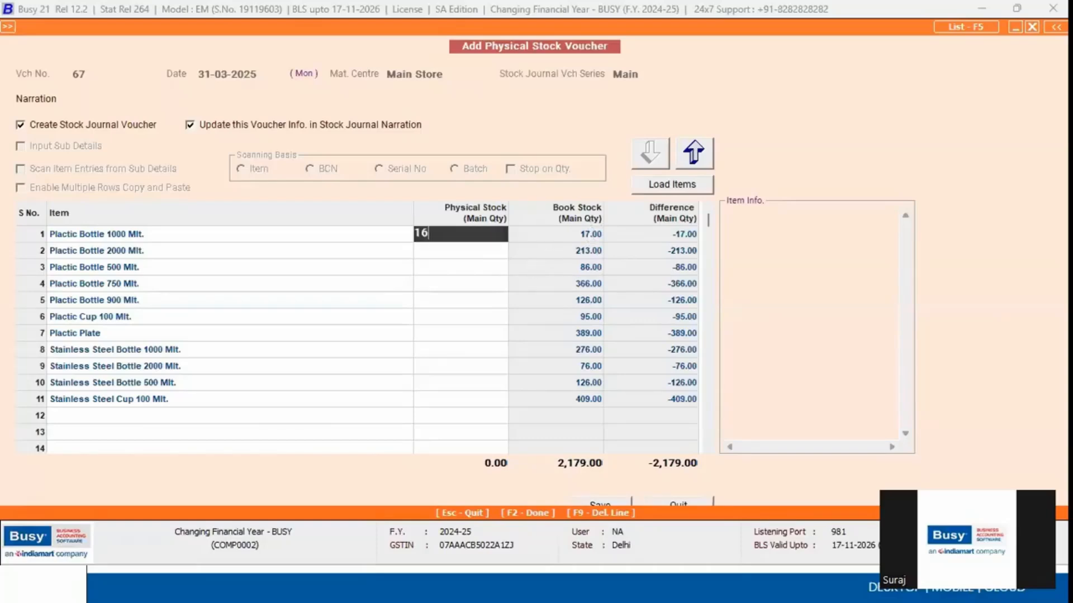
pyautogui.press('Return')
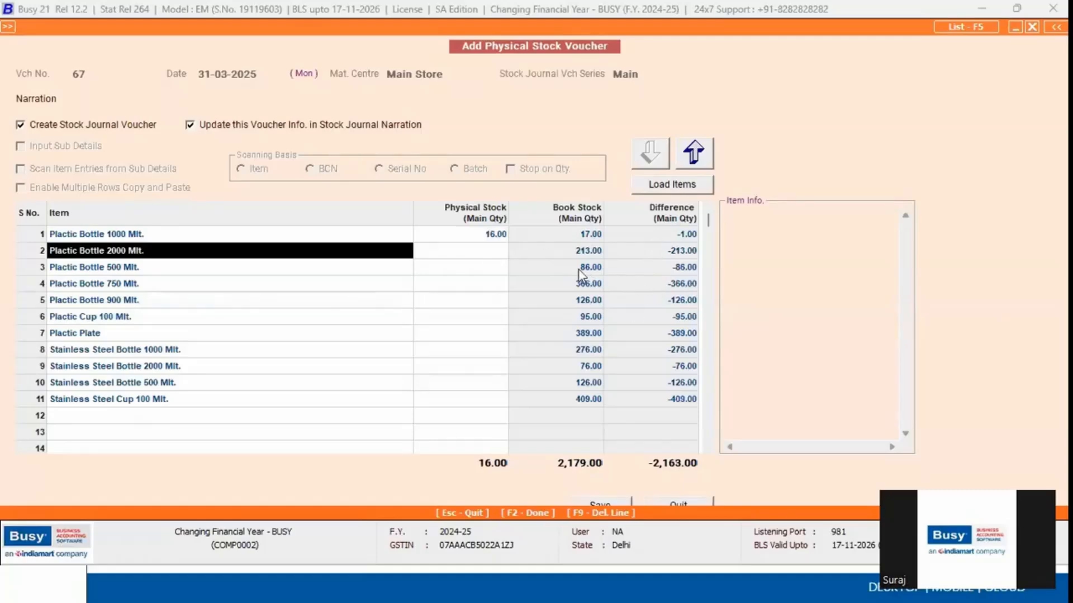
pyautogui.press('Return')
pyautogui.write('214')
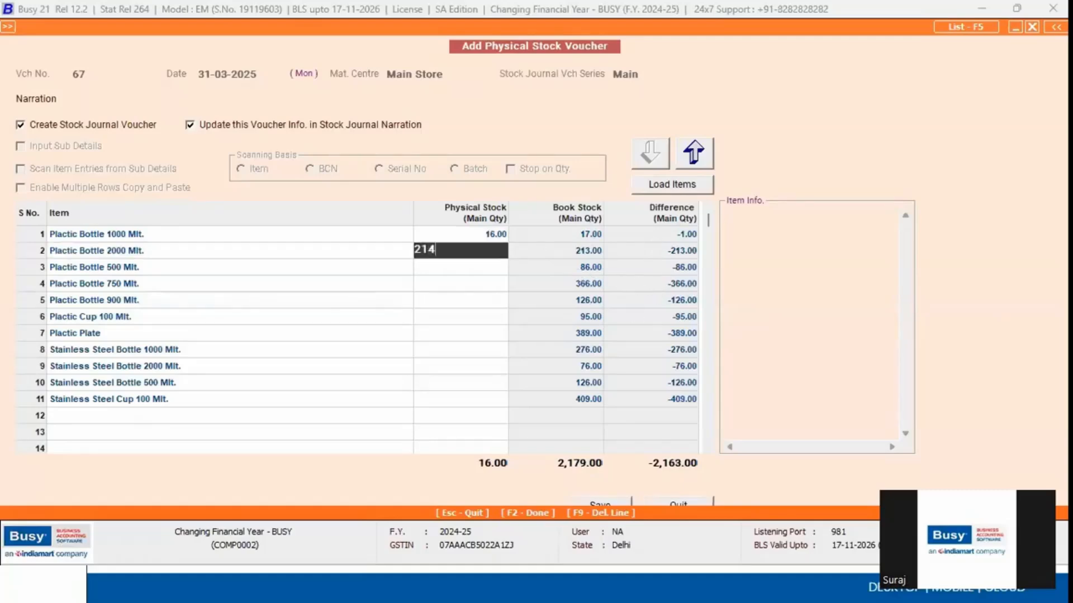
pyautogui.press('Return')
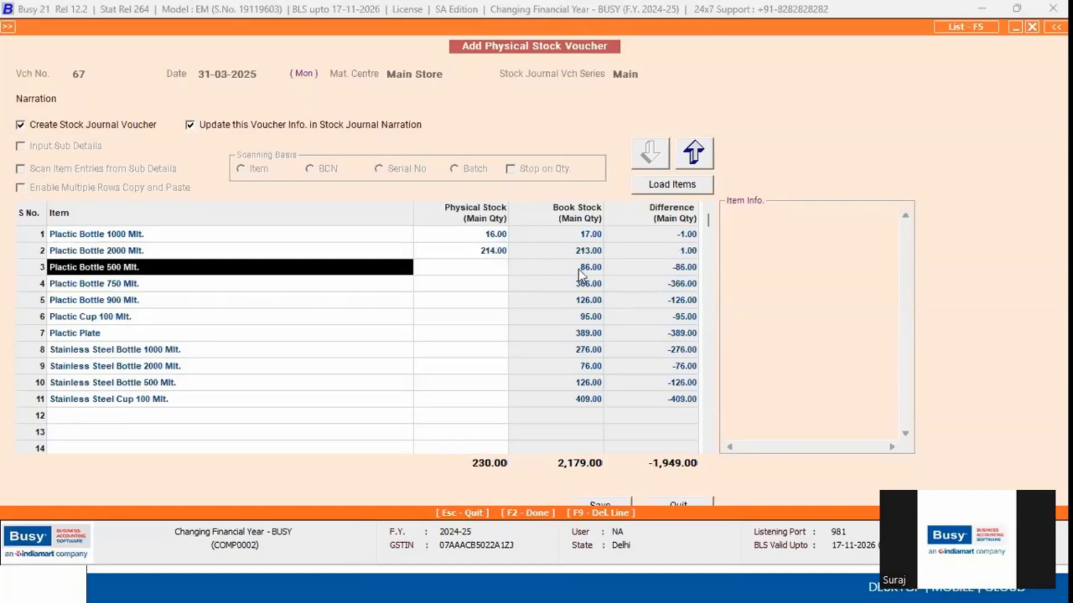
# Delete all item lines below Plactic Bottle 2000 Mlt. and save the physical stock voucher
pyautogui.press('Return')
pyautogui.press('F9')
pyautogui.press('F9')
pyautogui.press('F9')
pyautogui.press('F9')
pyautogui.press('F9')
pyautogui.press('F9')
pyautogui.press('F9')
pyautogui.press('F9')
pyautogui.press('F9')
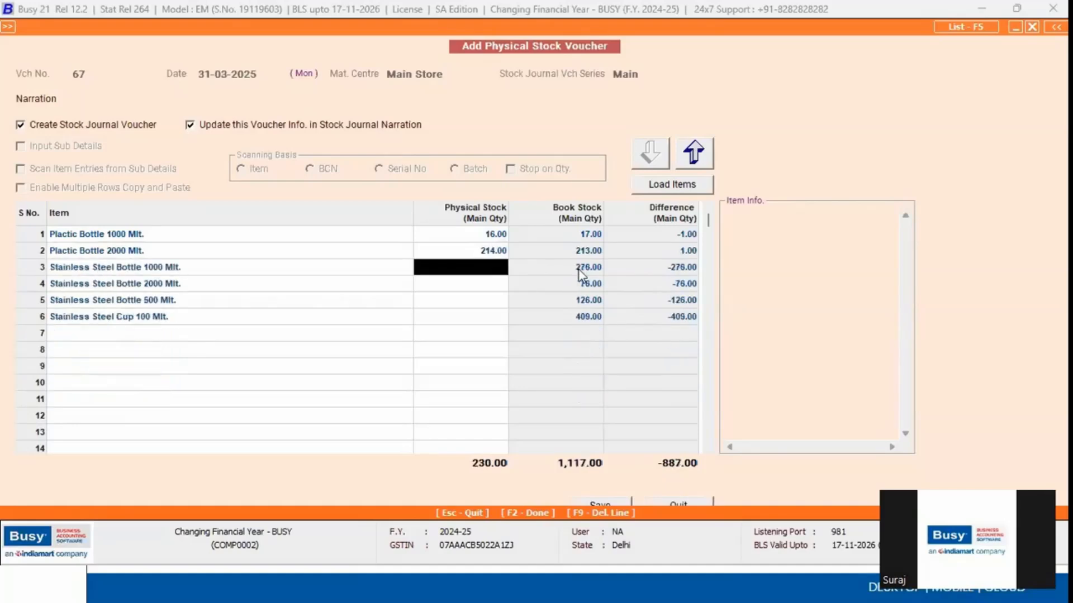
pyautogui.click(474, 241)
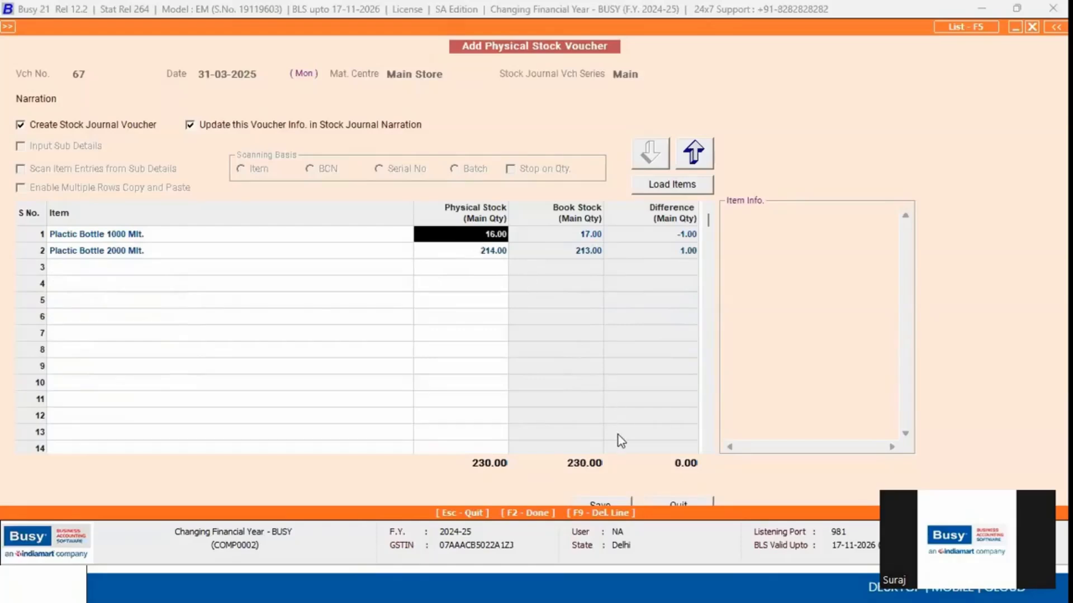
pyautogui.click(608, 503)
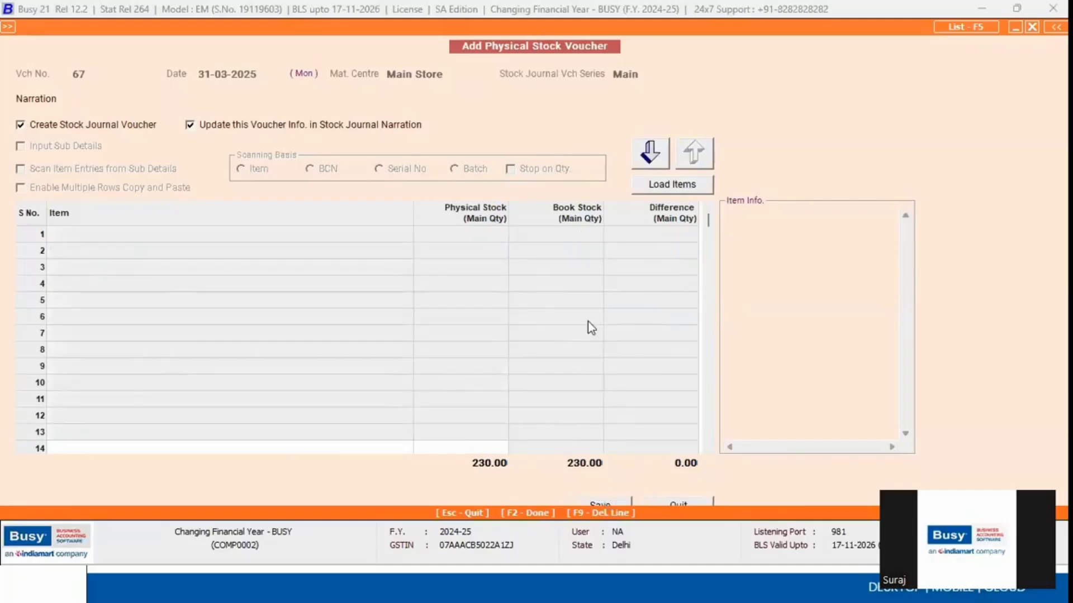
# Close the voucher form and display the detailed alphabetical closing stock status of all items at Main Store for 01-04-2024 to 31-03-2025
pyautogui.press('Escape')
pyautogui.press('Right')
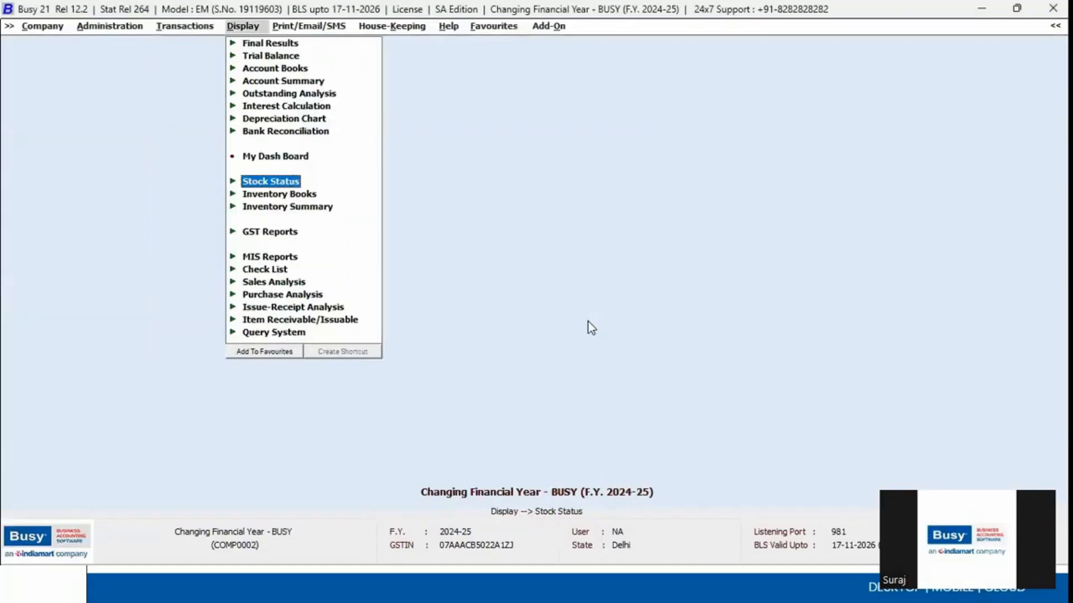
pyautogui.press('Return')
pyautogui.press('Return')
pyautogui.press('Return')
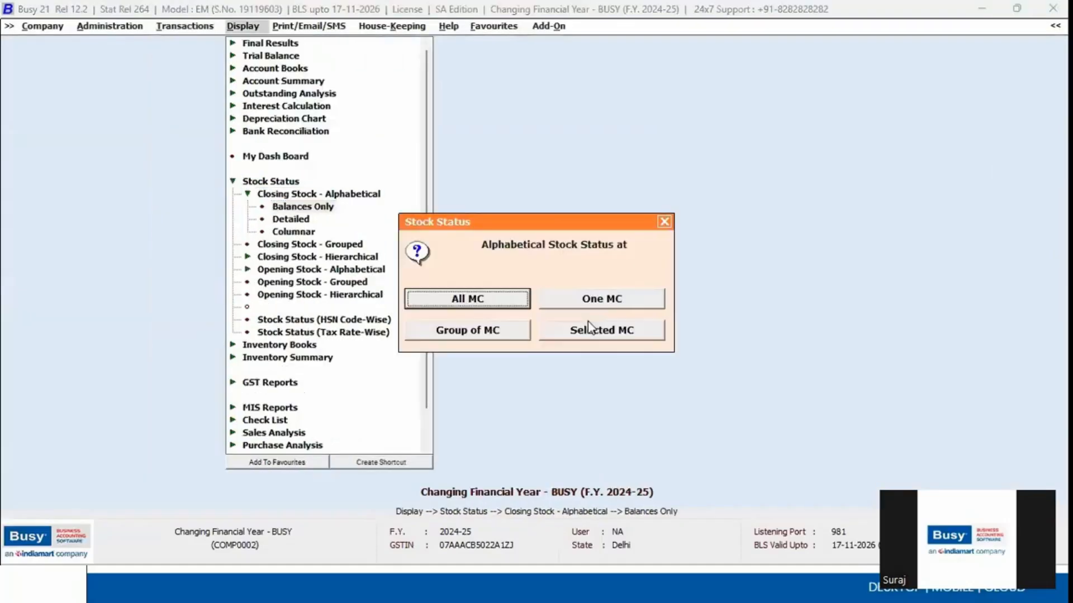
pyautogui.press('Escape')
pyautogui.press('Down')
pyautogui.press('Return')
pyautogui.press('Return')
pyautogui.click(587, 322)
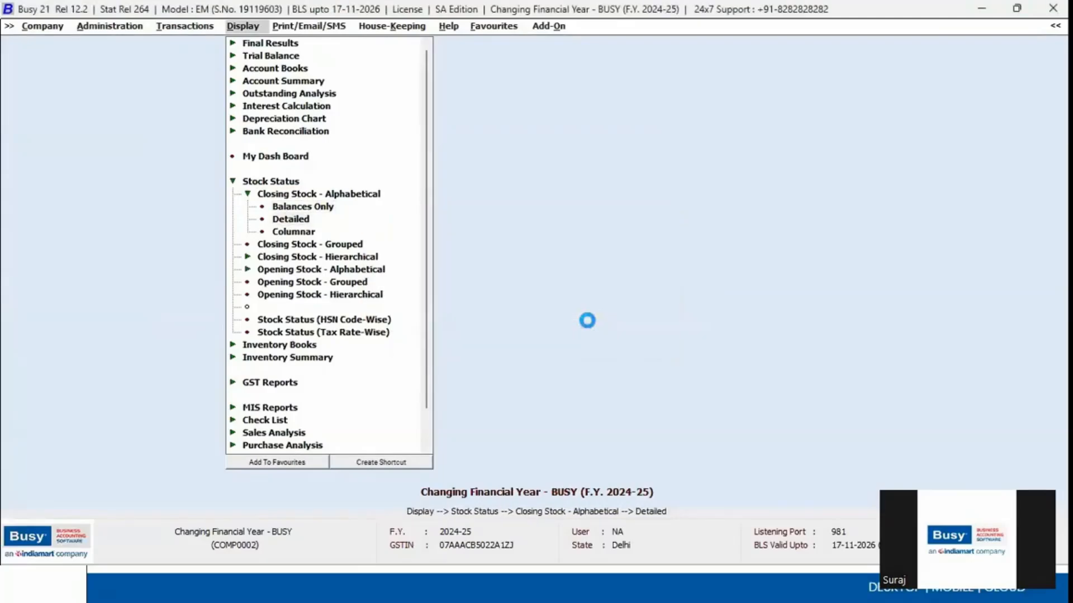
pyautogui.press('Return')
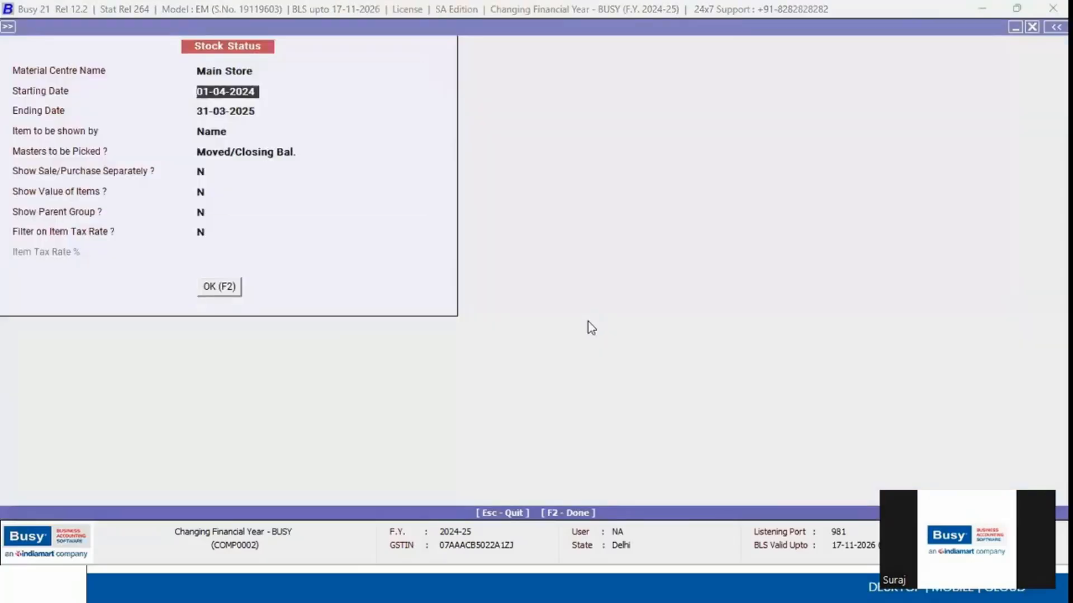
pyautogui.press('Return')
pyautogui.press('F2')
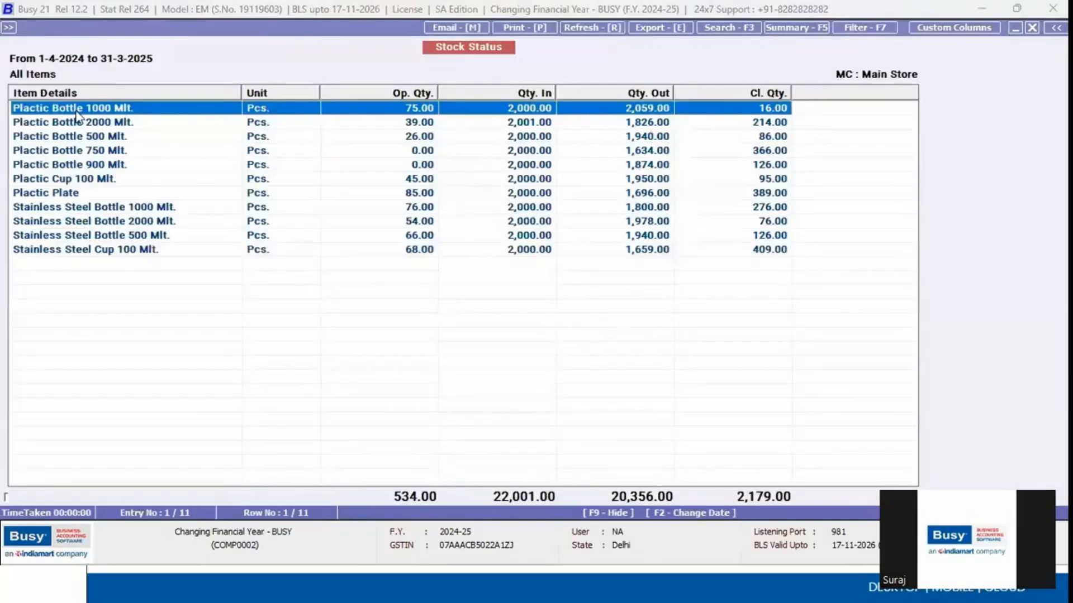
# Open the ledger of Plactic Bottle 1000 Mlt., examine stock journal SJ/1's generated and consumed items, and close the voucher and reports
pyautogui.doubleClick(768, 109)
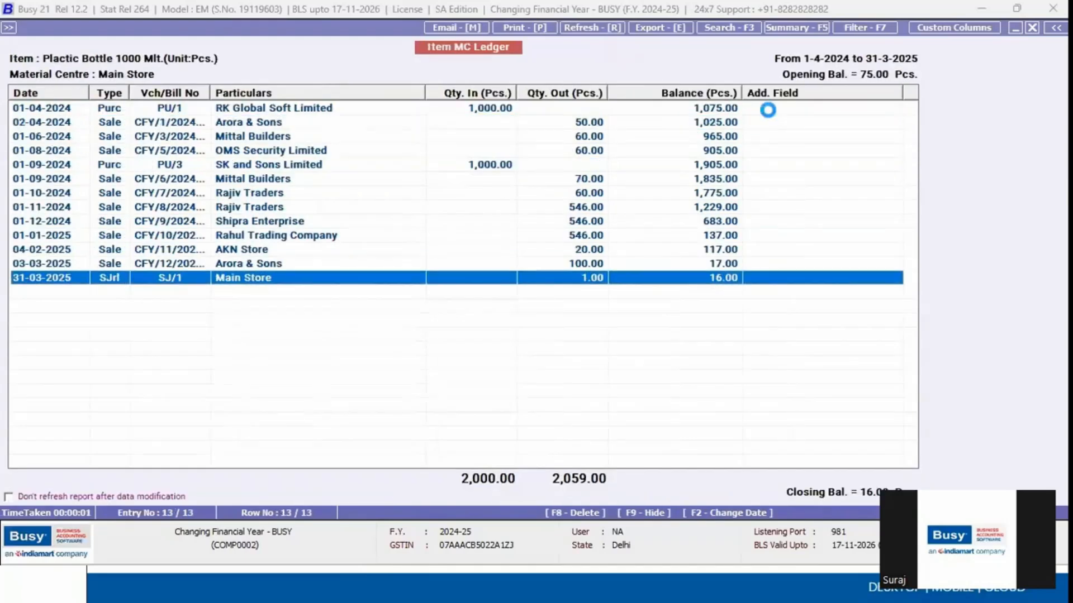
pyautogui.press('Return')
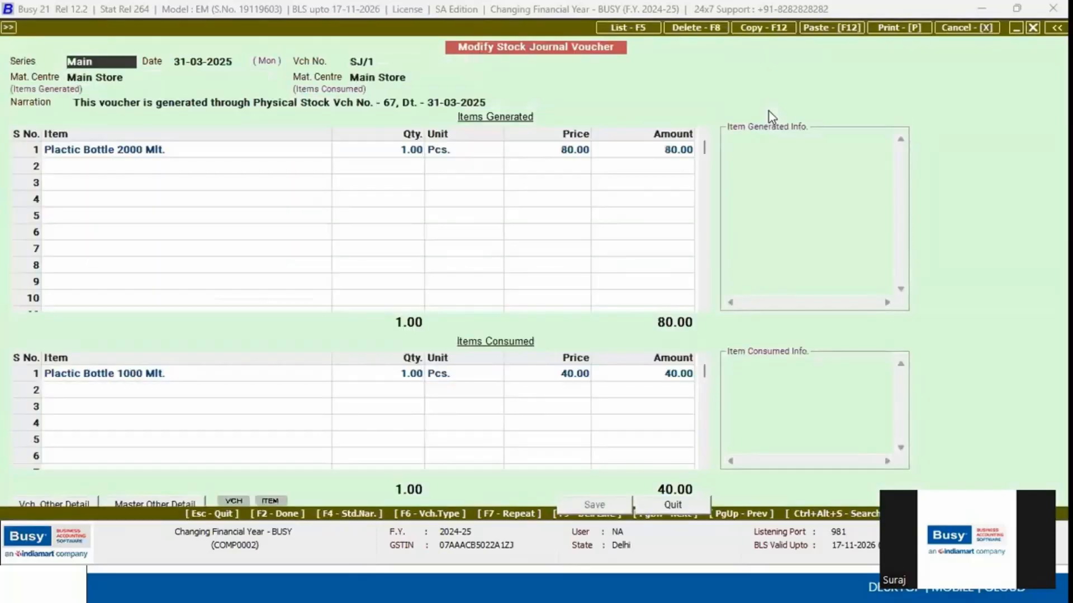
pyautogui.click(379, 156)
pyautogui.click(418, 375)
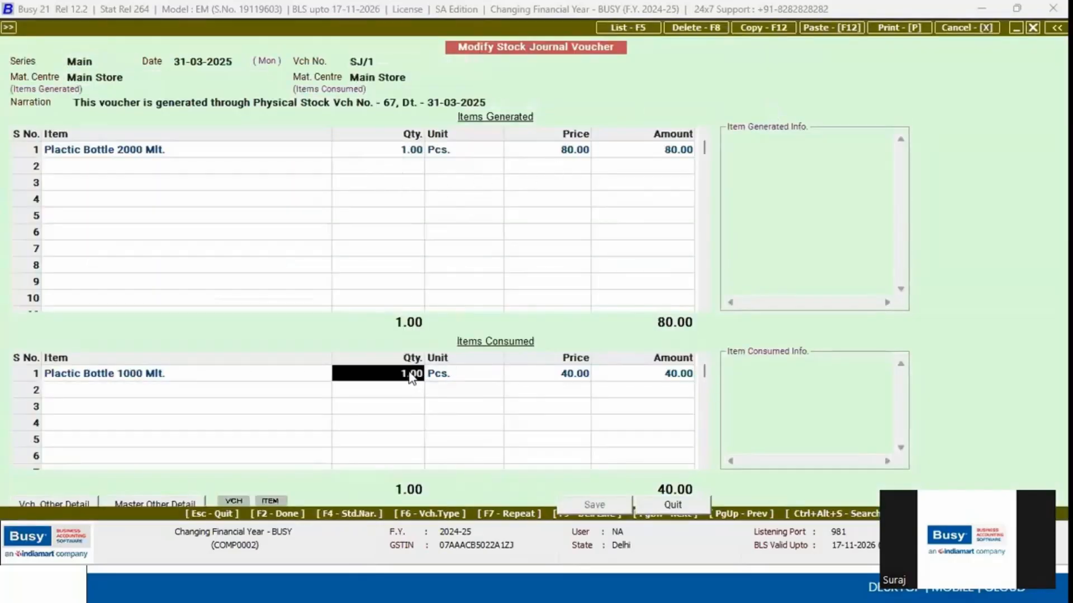
pyautogui.press('Escape')
pyautogui.press('Escape')
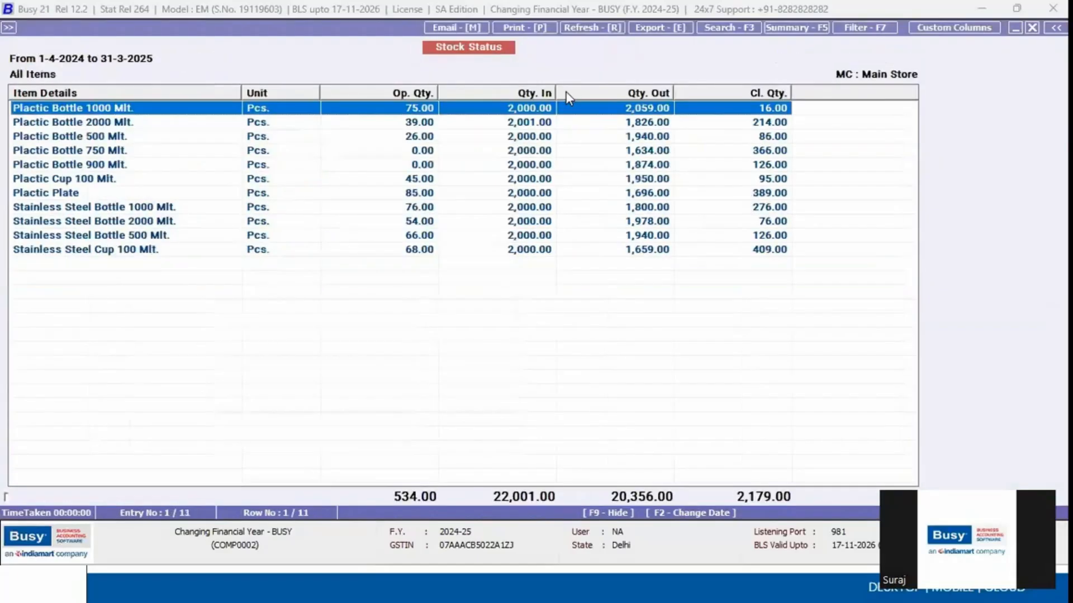
pyautogui.press('Escape')
pyautogui.press('Escape')
pyautogui.press('Escape')
pyautogui.press('Escape')
pyautogui.press('Escape')
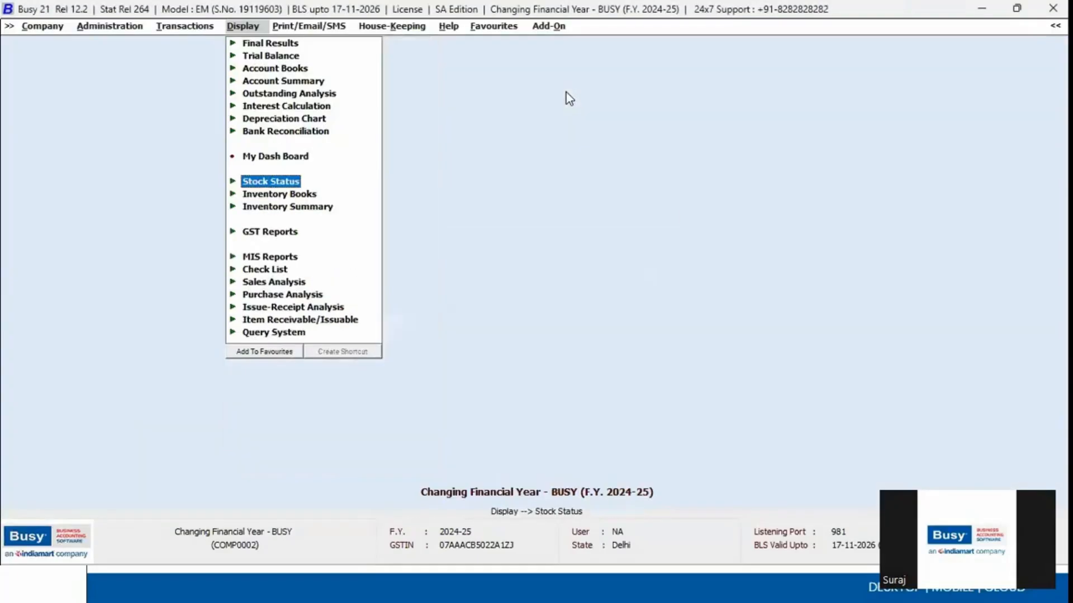
# Open a blank stock journal voucher in the Main series to view its entry form, and close it without saving
pyautogui.press('Left')
pyautogui.press('Up')
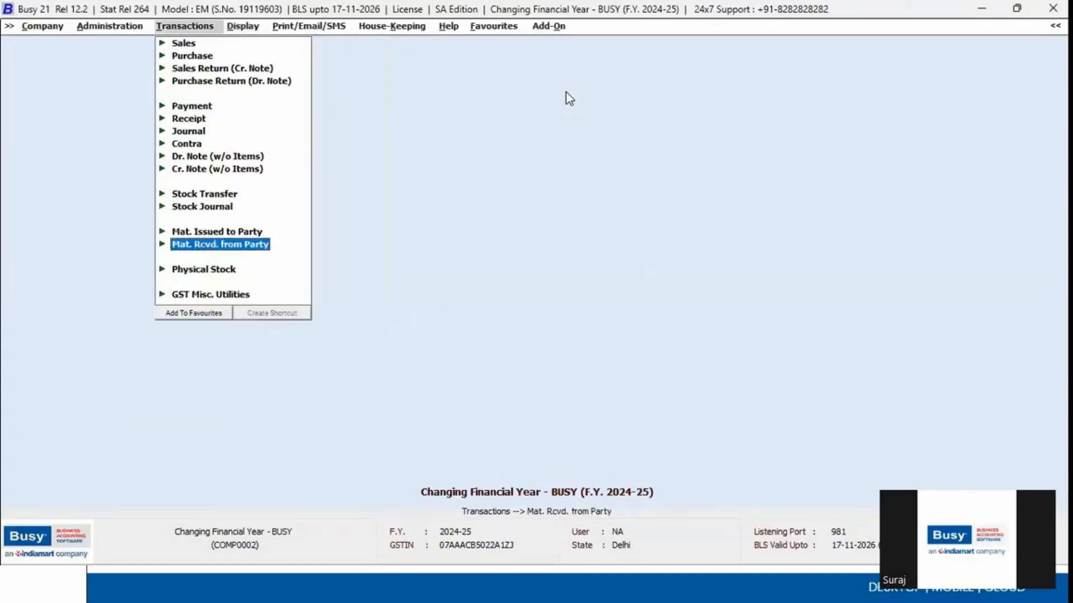
pyautogui.press('Up')
pyautogui.press('Up')
pyautogui.press('Up')
pyautogui.press('Down')
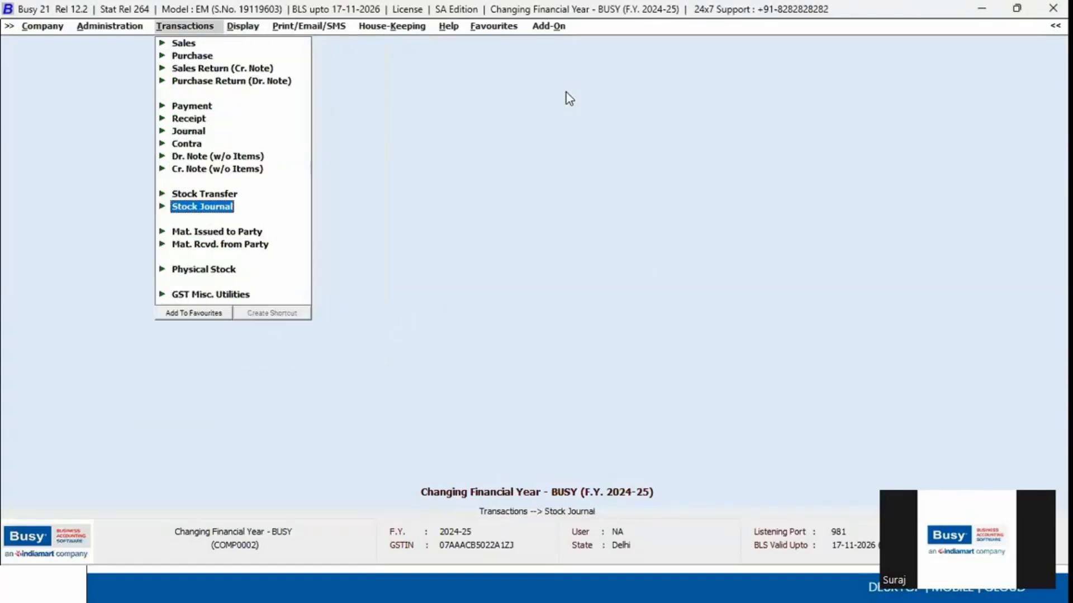
pyautogui.press('Return')
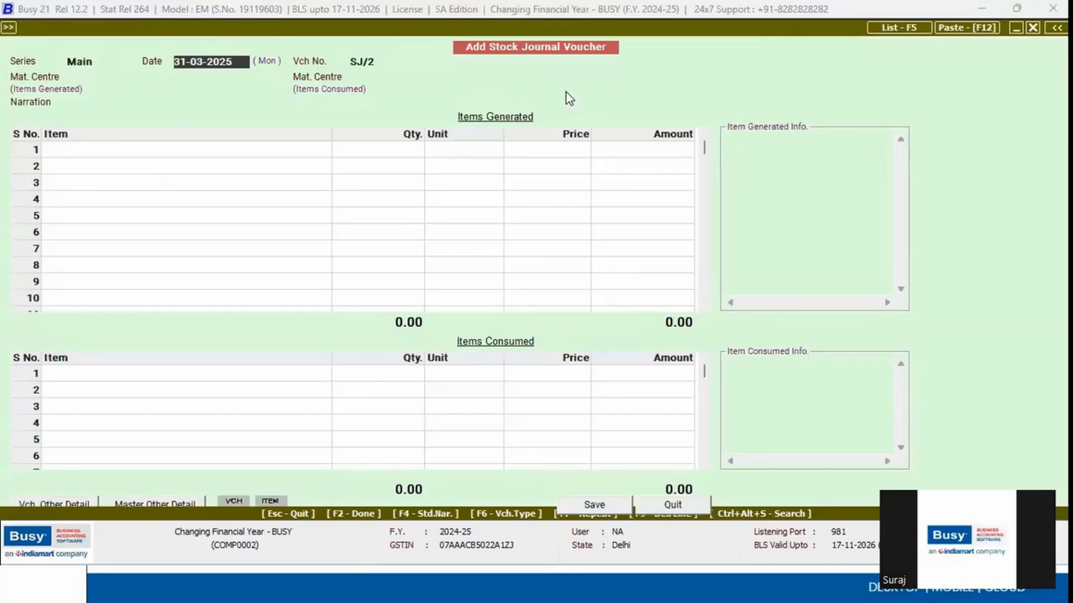
pyautogui.press('Escape')
pyautogui.press('Escape')
# Display the detailed alphabetical closing stock status for all items at all material centres, examine the quantities, and close the report
pyautogui.press('Right')
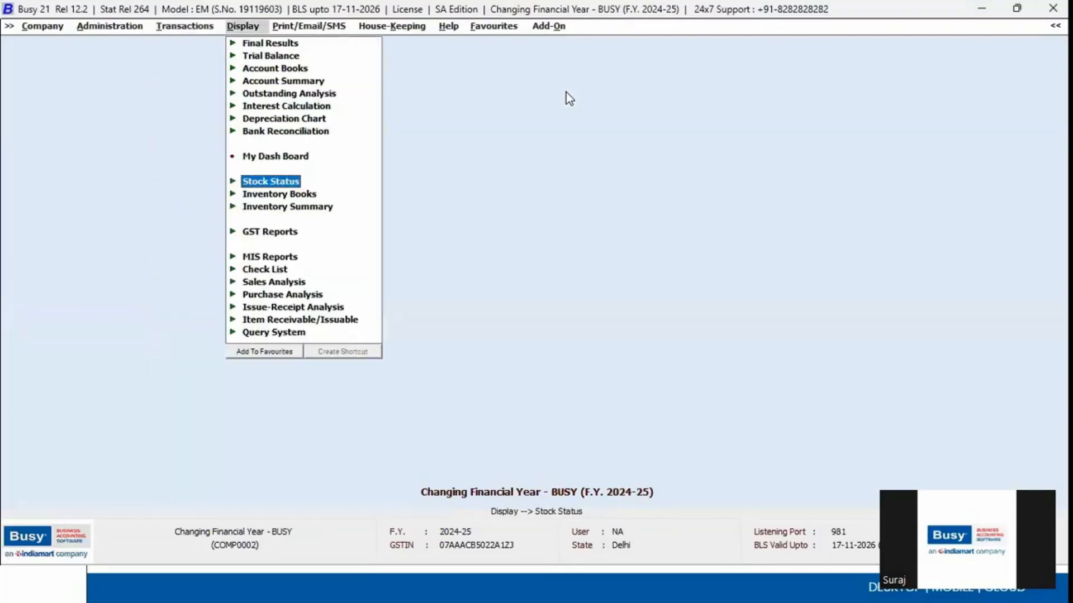
pyautogui.press('Right')
pyautogui.press('Right')
pyautogui.press('Down')
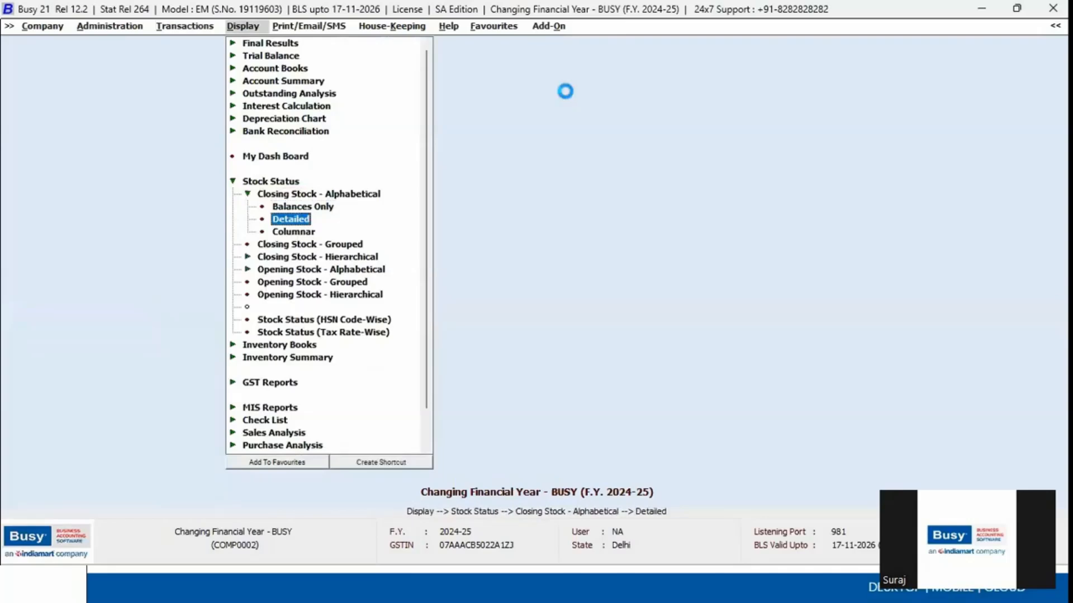
pyautogui.press('Return')
pyautogui.press('Return')
pyautogui.press('Return')
pyautogui.press('F2')
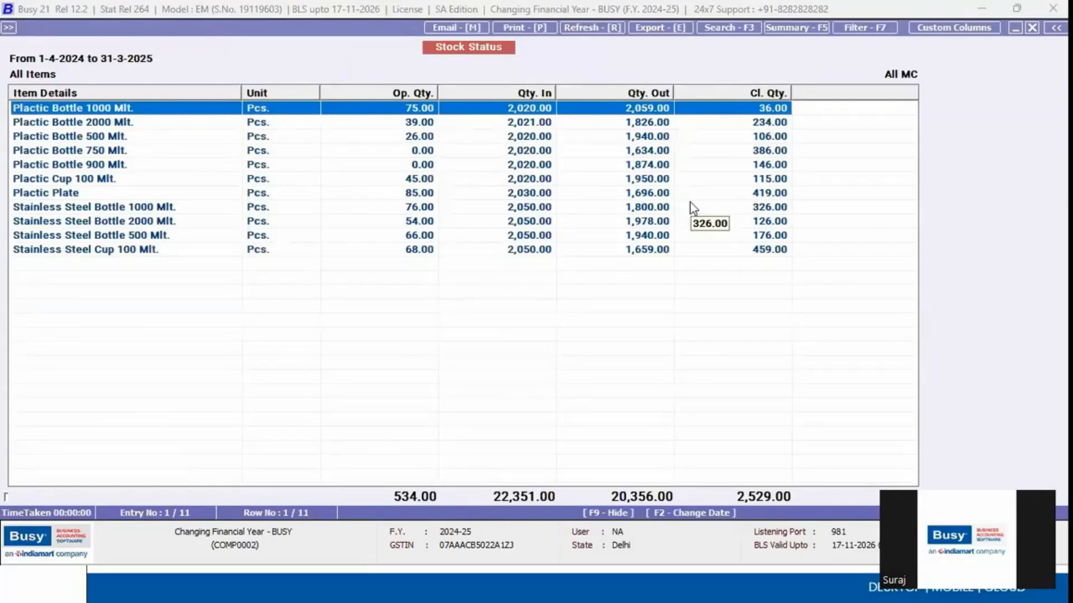
pyautogui.press('Escape')
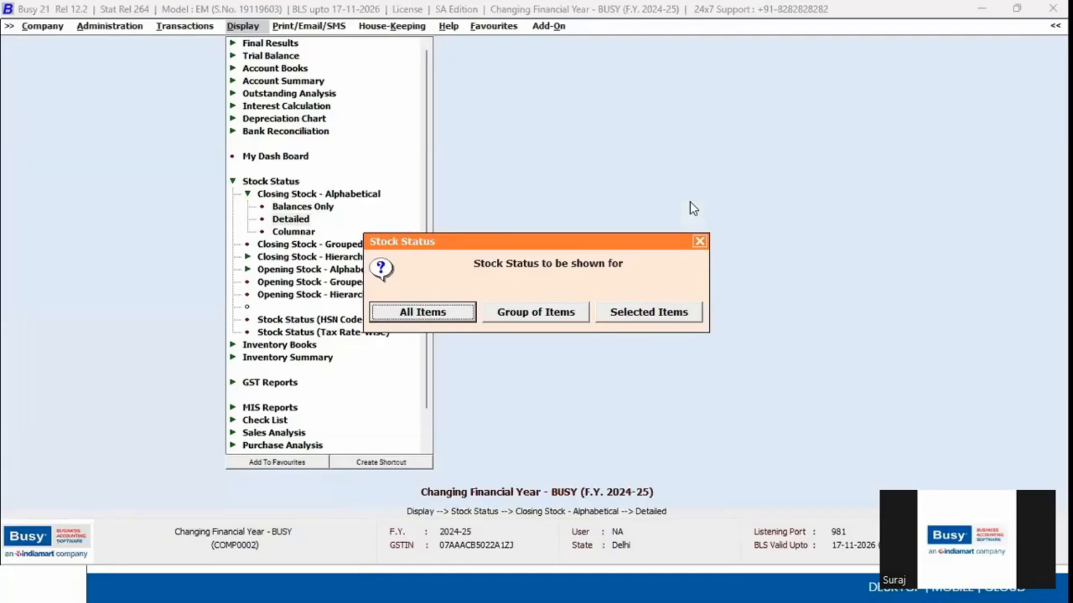
pyautogui.hotkey('alt', 'Tab')
pyautogui.hotkey('alt', 'Tab')
pyautogui.hotkey('alt', 'shift', 'Tab')
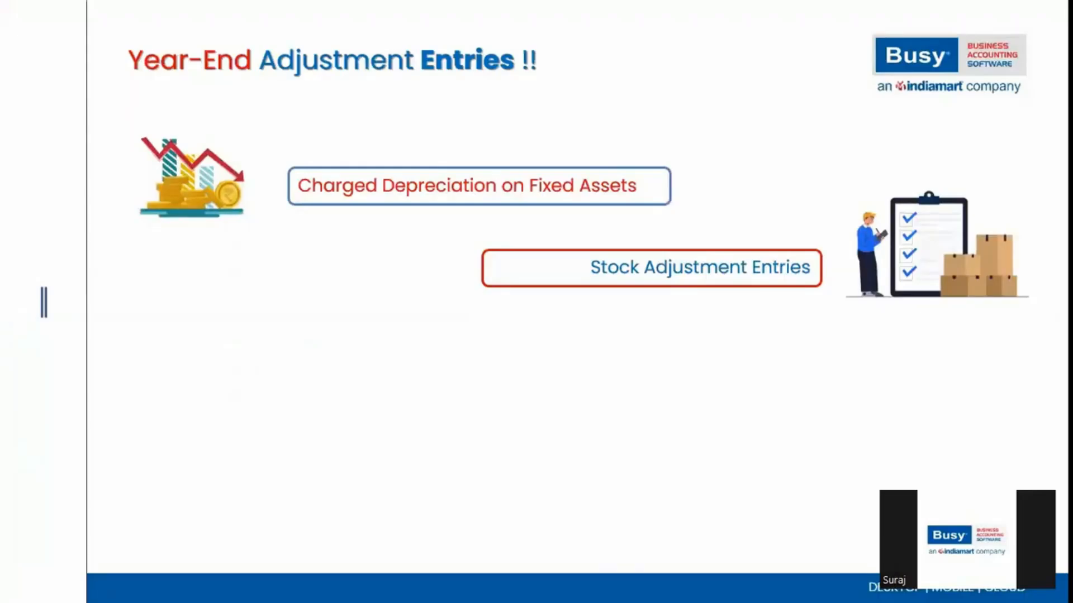
pyautogui.press('Right')
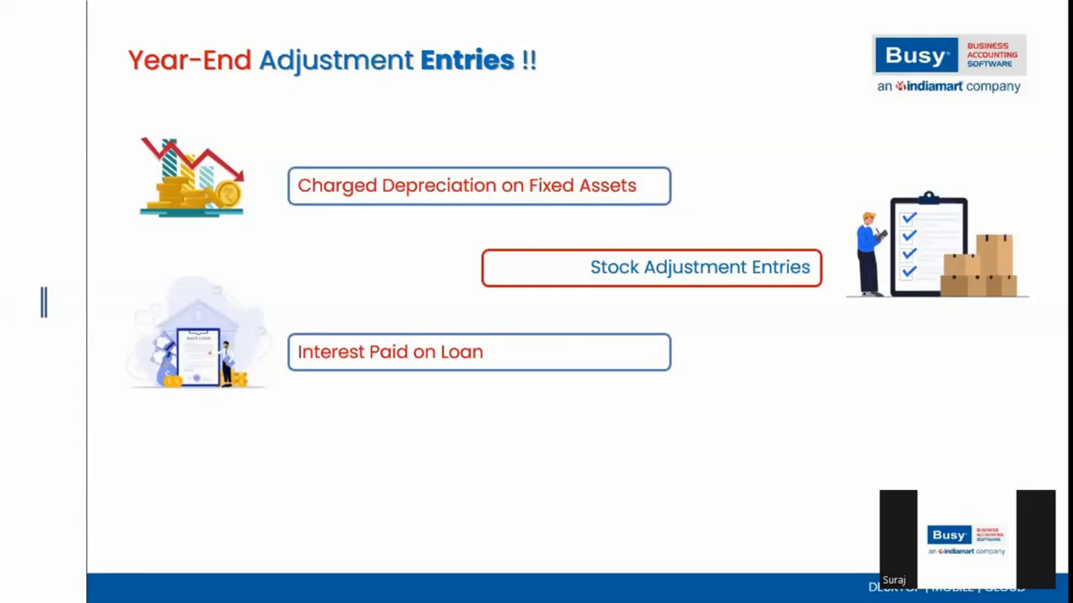
pyautogui.hotkey('alt', 'Tab')
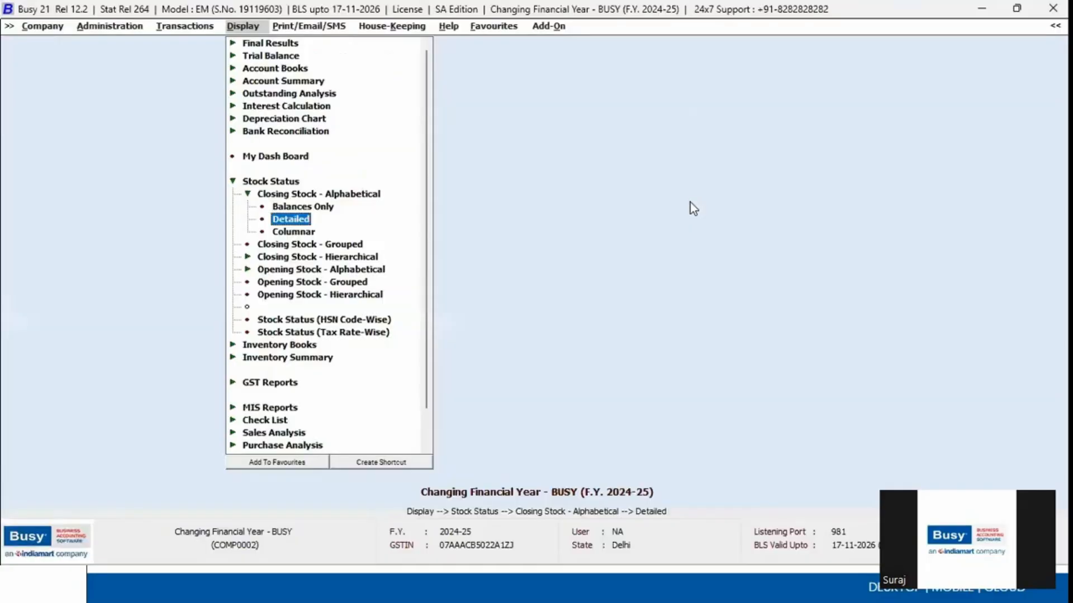
# Examine the debit and credit lines of loan journal voucher JV/2 dated 03-10-2024, and close it with the Janta Finance Corporation Limited ledger
pyautogui.hotkey('alt', 'Tab')
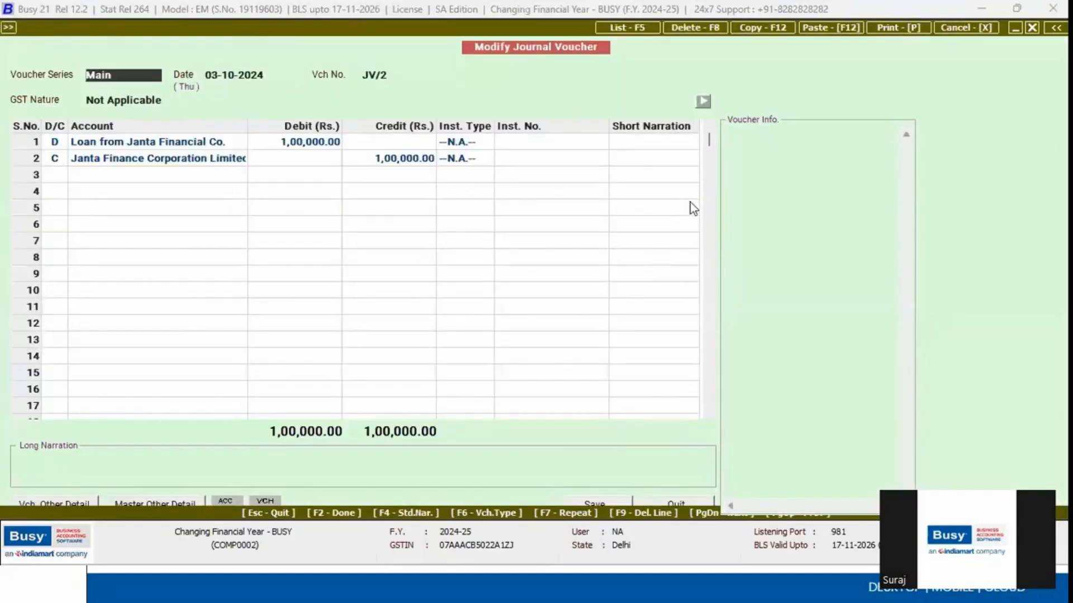
pyautogui.click(118, 147)
pyautogui.click(282, 145)
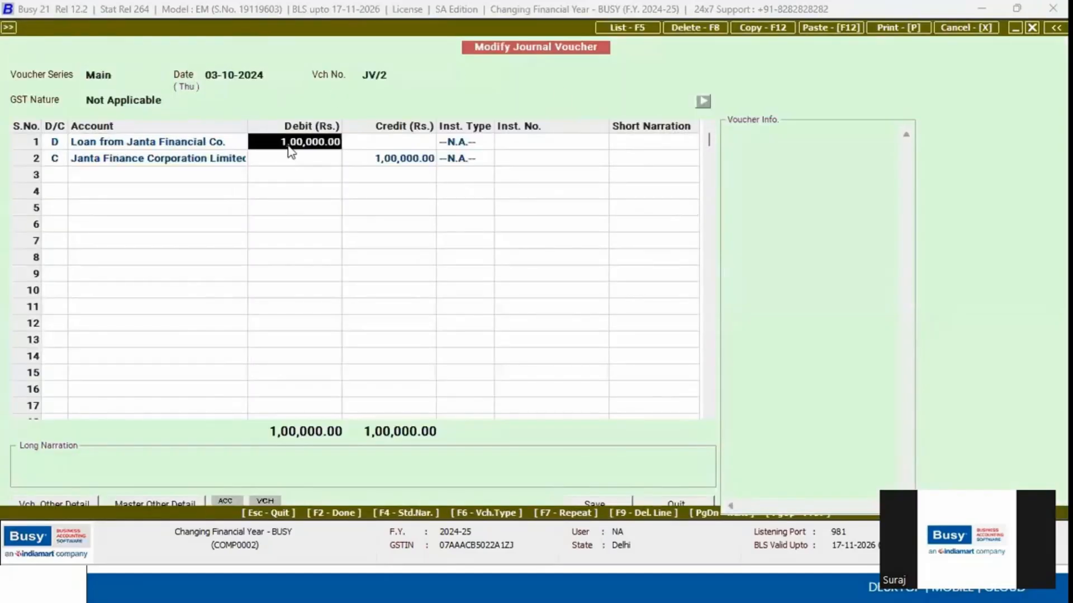
pyautogui.click(386, 161)
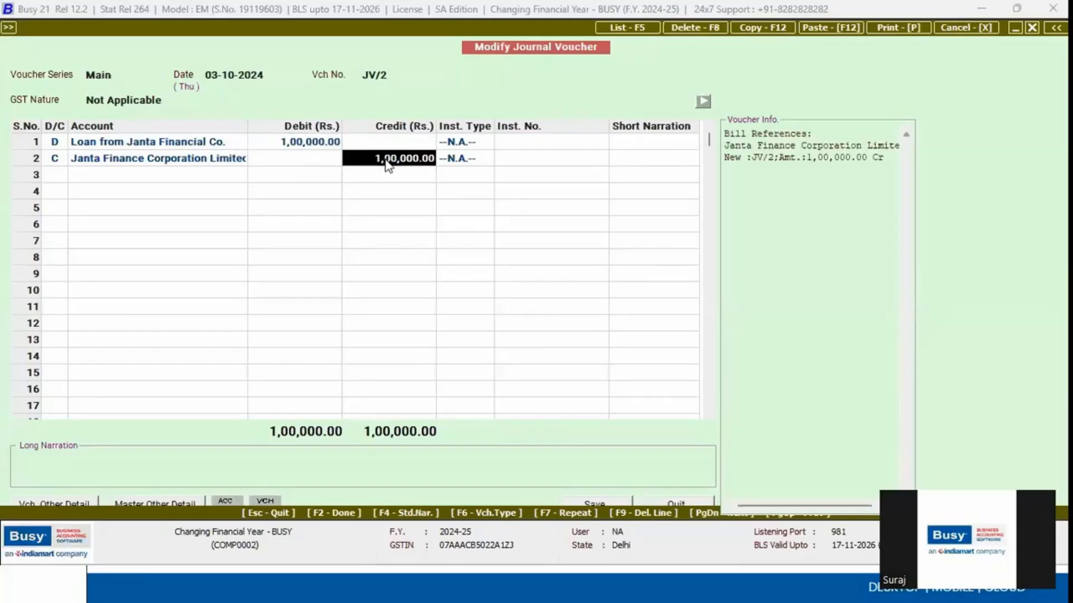
pyautogui.click(165, 160)
pyautogui.doubleClick(165, 159)
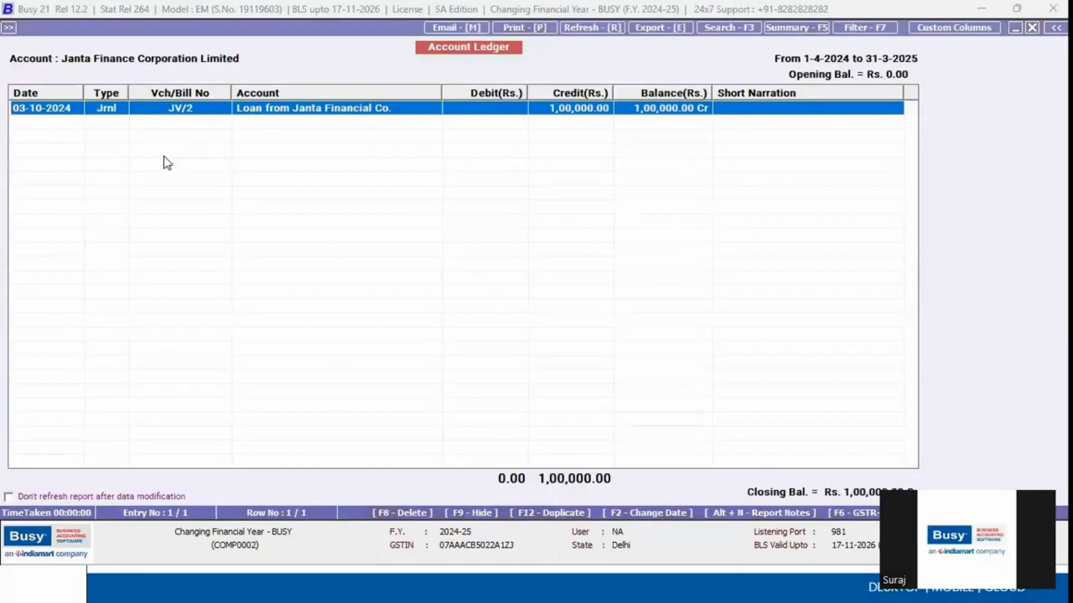
pyautogui.press('Escape')
pyautogui.press('Escape')
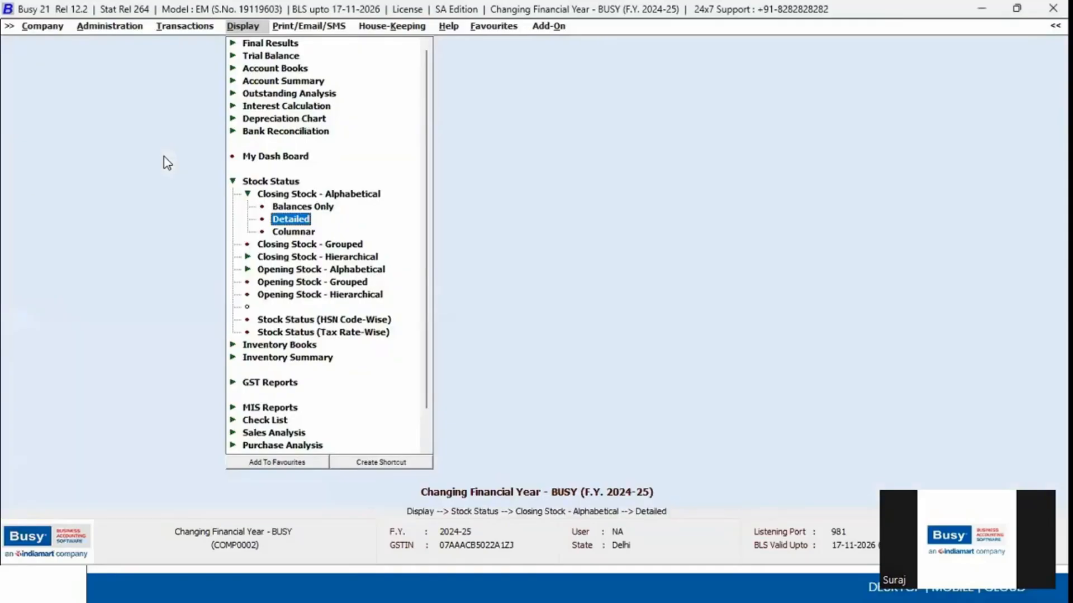
# Open the product-basis interest calculation for one account
pyautogui.press('Escape')
pyautogui.press('Escape')
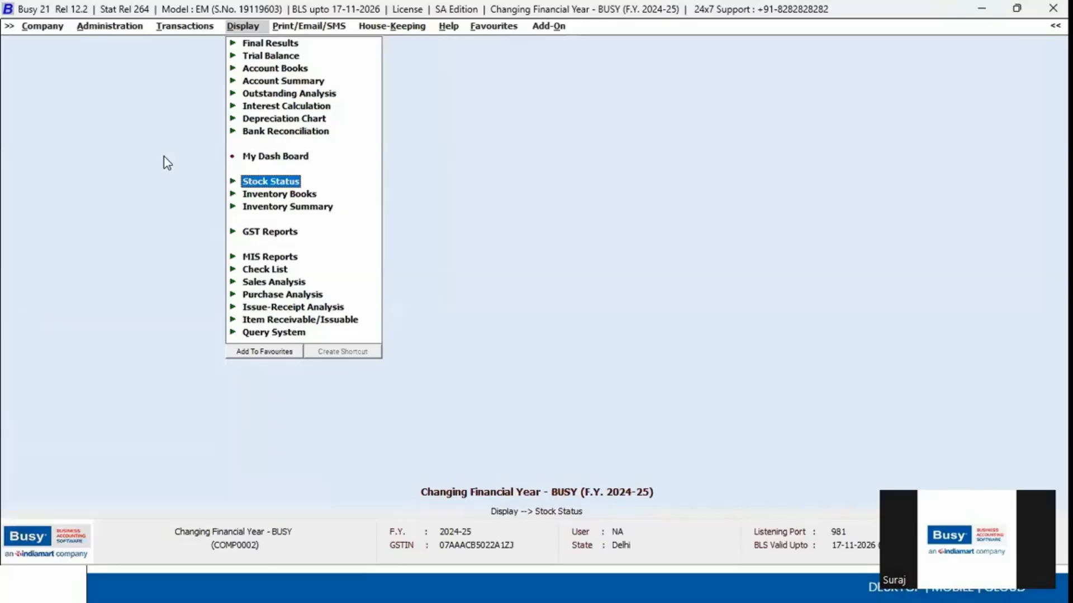
pyautogui.press('Up')
pyautogui.press('Up')
pyautogui.press('Up')
pyautogui.press('Up')
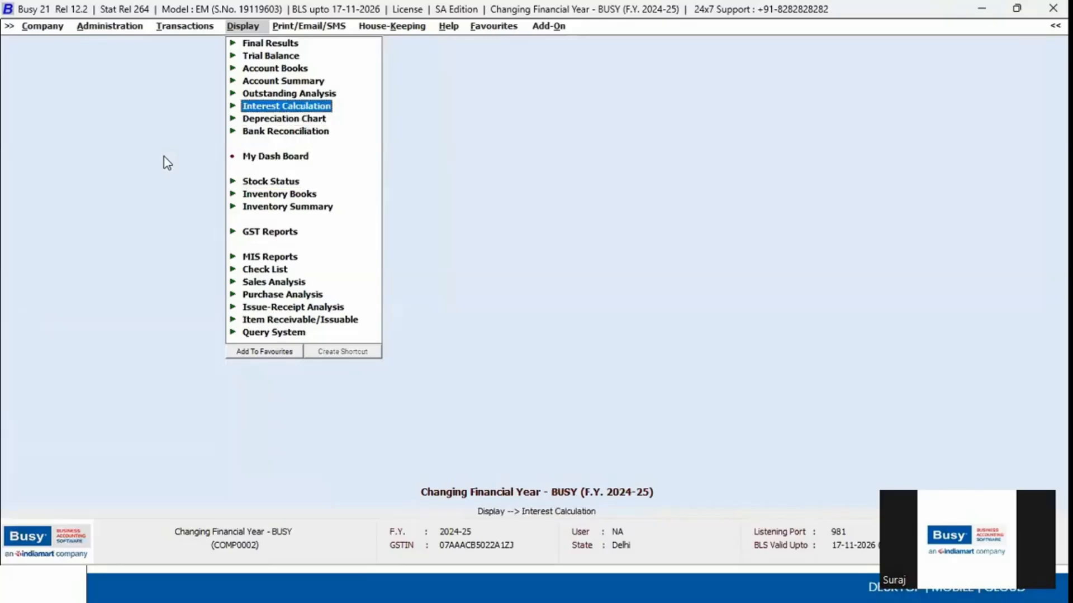
pyautogui.press('Return')
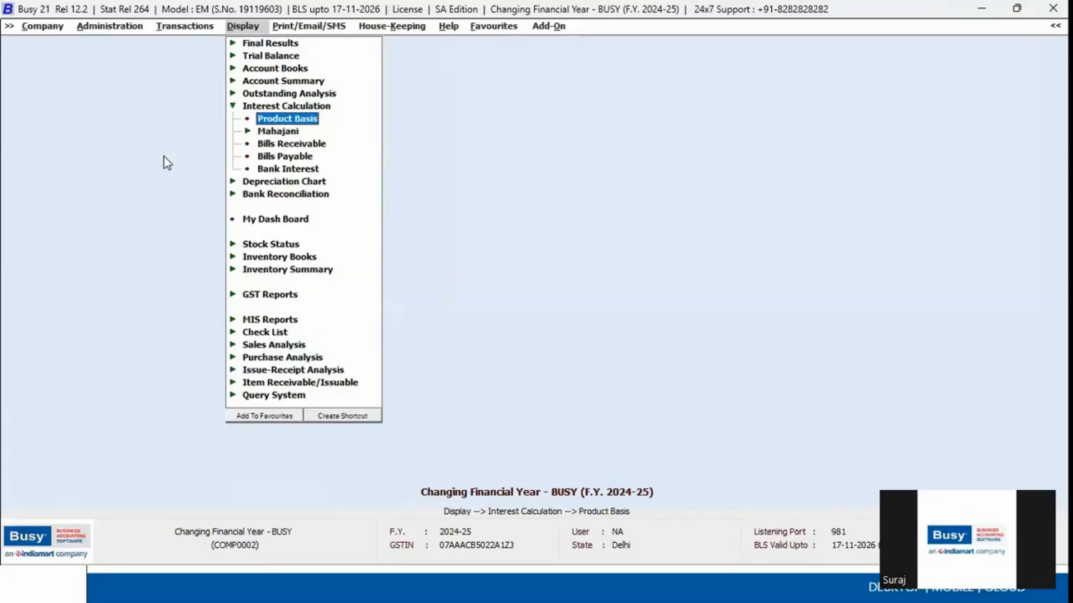
pyautogui.press('Return')
pyautogui.press('Return')
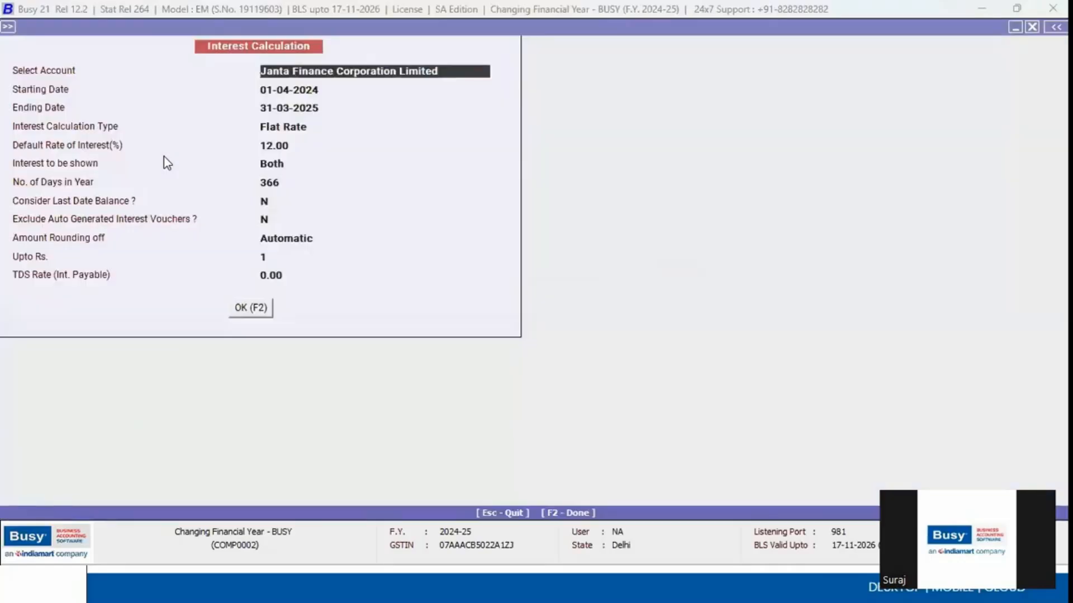
# Calculate interest for Janta Finance Corporation Limited from 01-04-2024 to 31-03-2025 at a flat 12% rate, showing both interest types, with 365 days in the year
pyautogui.press('Return')
pyautogui.press('Return')
pyautogui.press('Return')
pyautogui.press('Return')
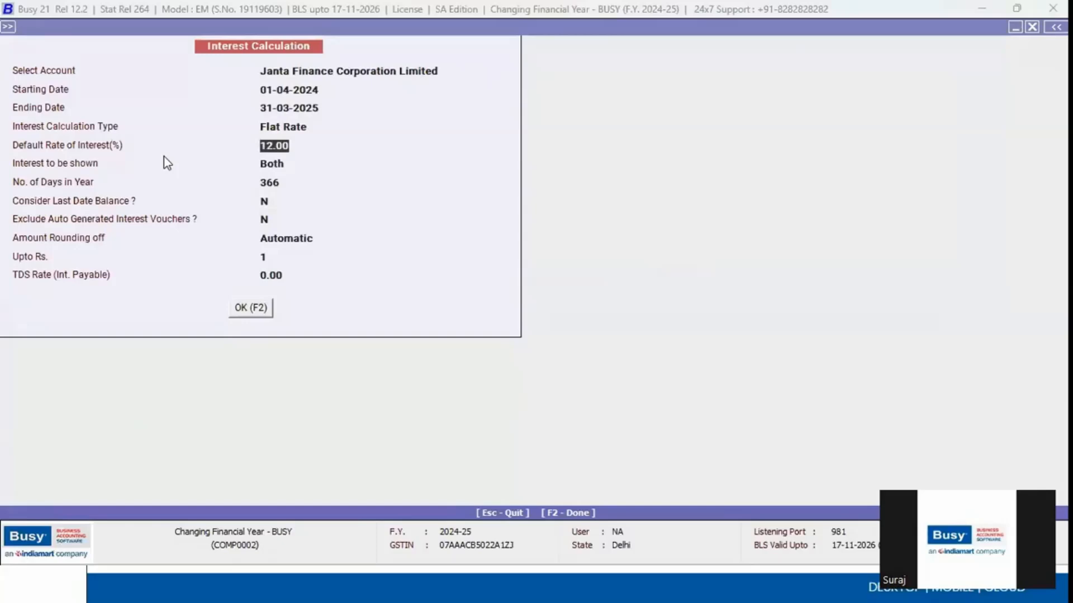
pyautogui.press('Return')
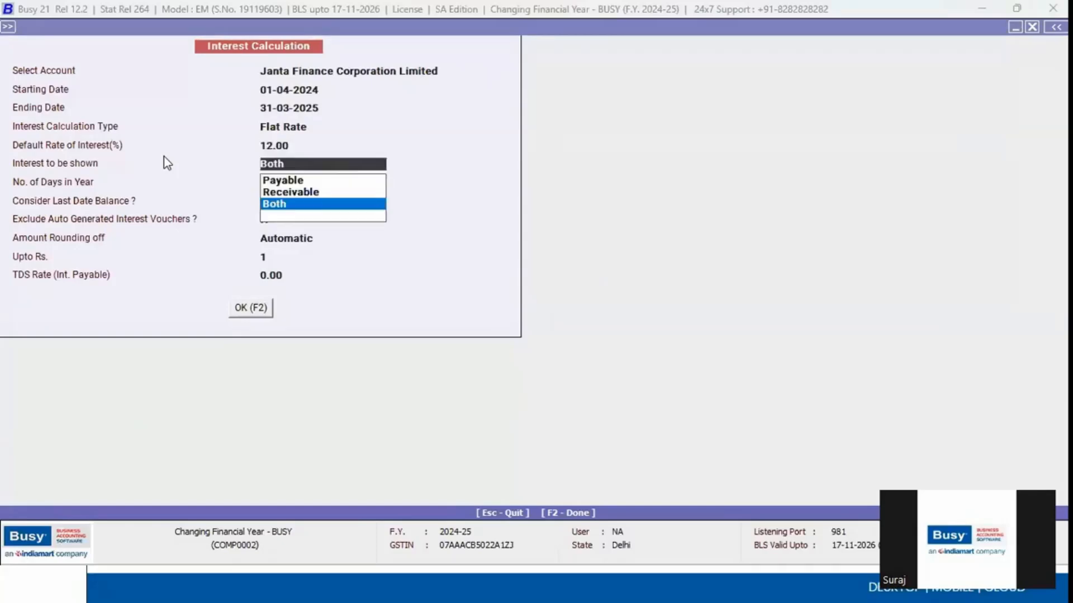
pyautogui.press('Return')
pyautogui.press('Return')
pyautogui.press('Up')
pyautogui.write('365')
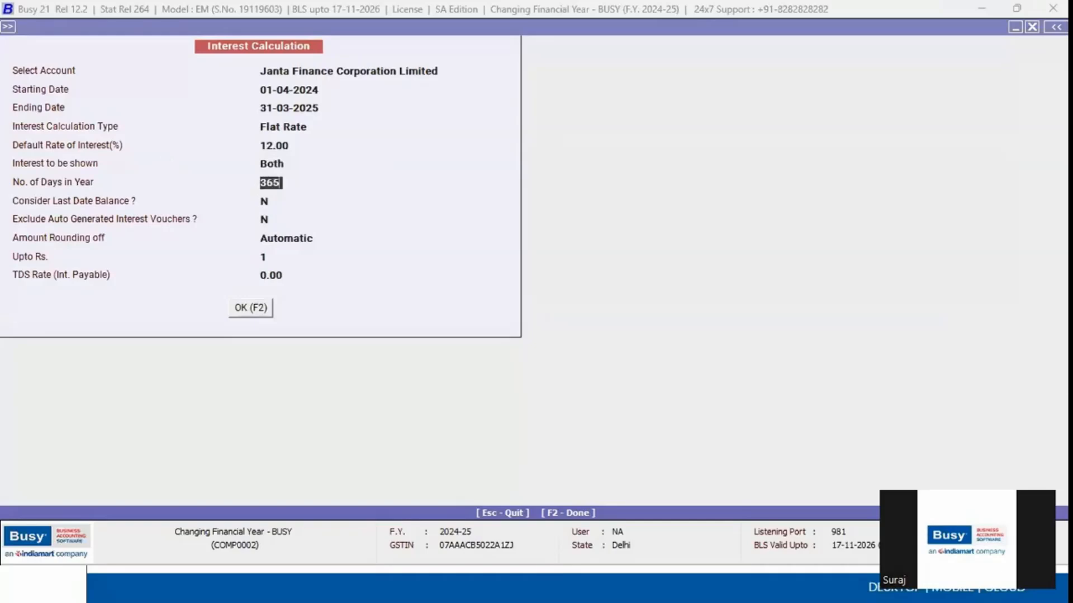
pyautogui.press('Return')
pyautogui.press('Return')
pyautogui.press('Return')
pyautogui.press('Return')
pyautogui.press('Return')
pyautogui.press('Return')
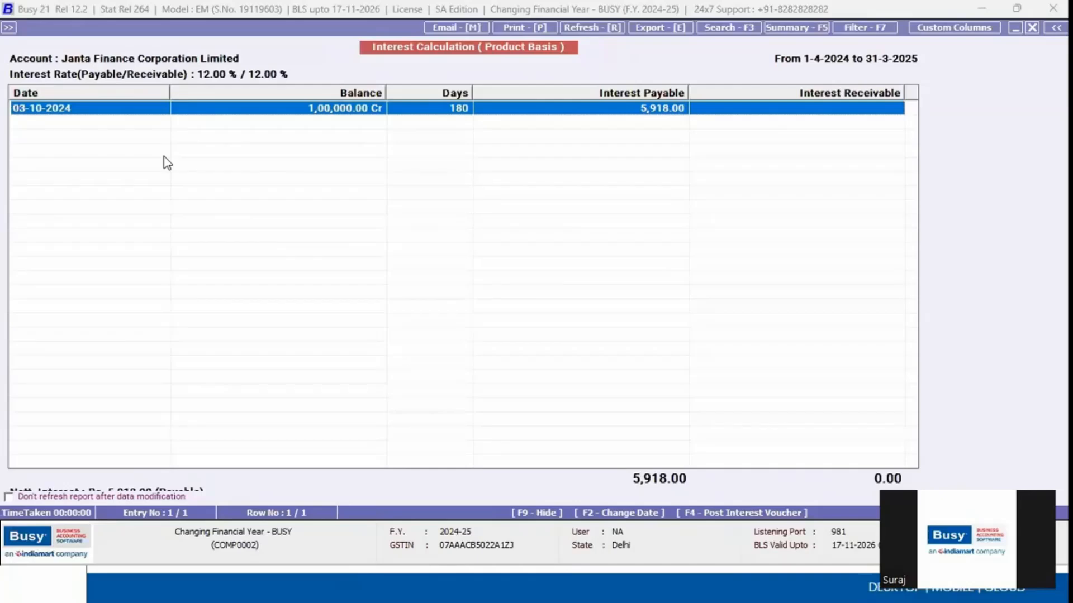
# Set up an interest voucher in the Main series dated 31-03-2025, with Interest on Loan as both payable and receivable account and no bill references
pyautogui.press('F4')
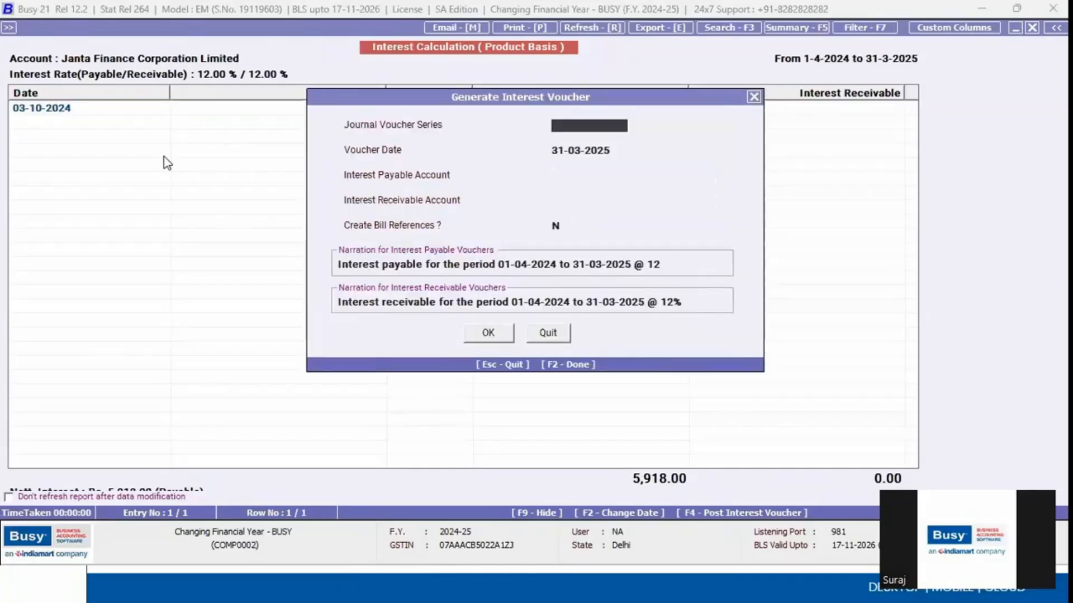
pyautogui.press('Return')
pyautogui.press('Return')
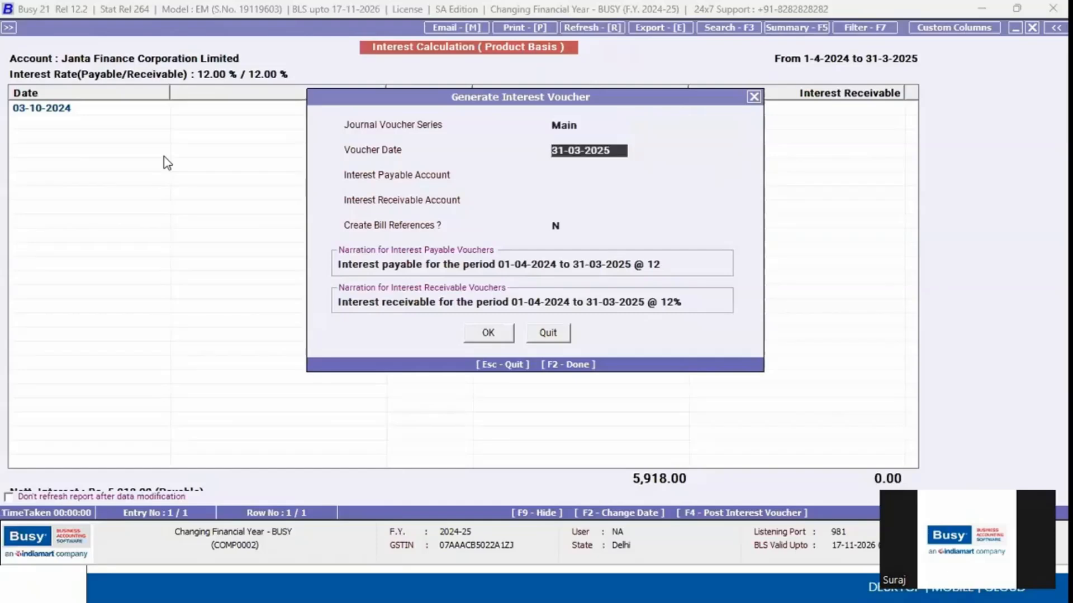
pyautogui.press('Return')
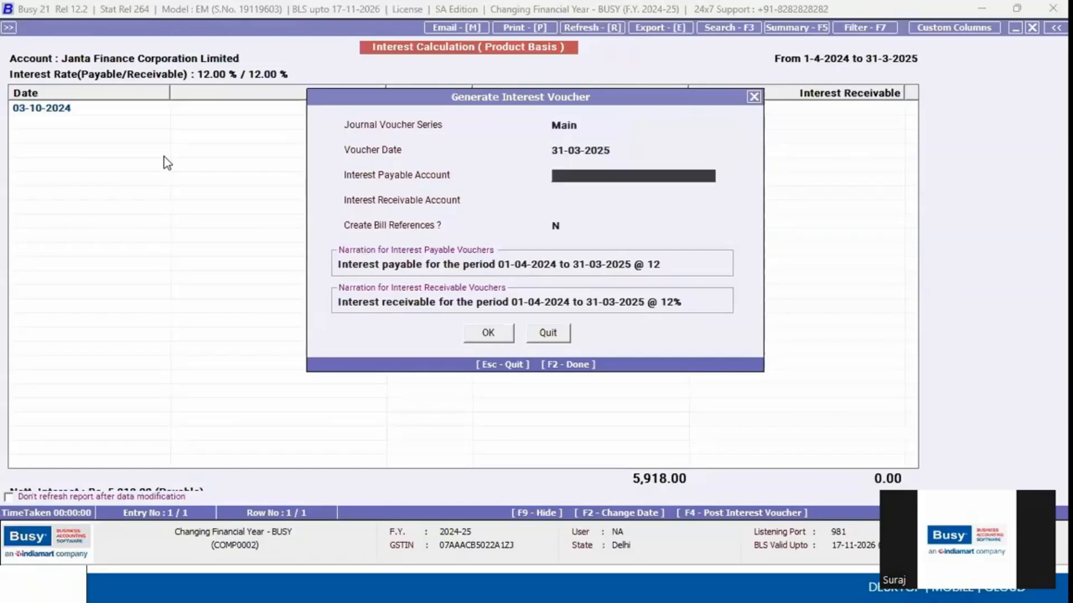
pyautogui.press('Return')
pyautogui.write('inter')
pyautogui.press('Return')
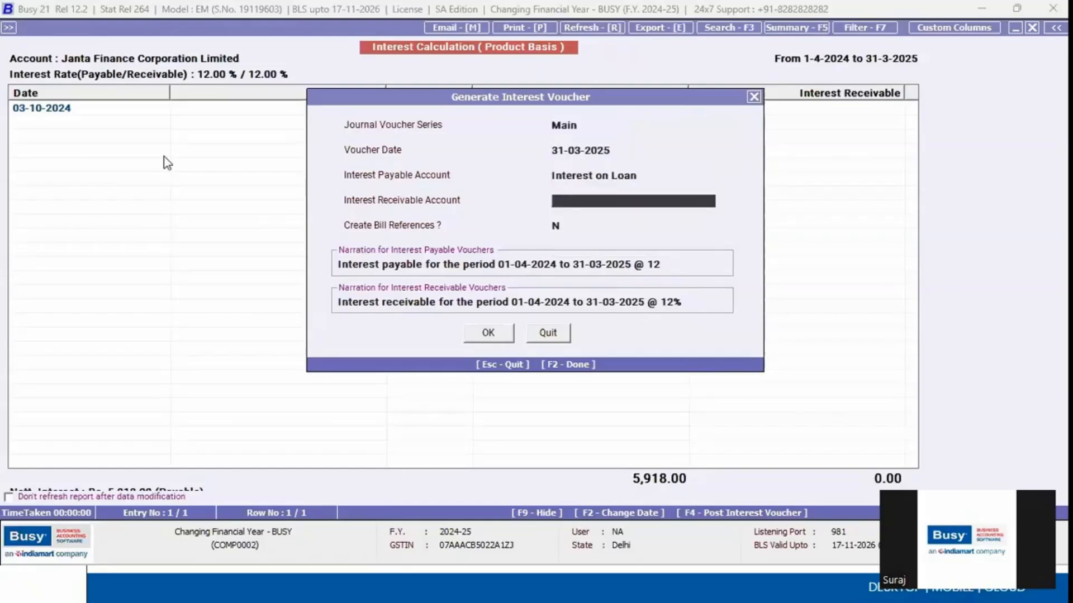
pyautogui.write('inter')
pyautogui.press('Return')
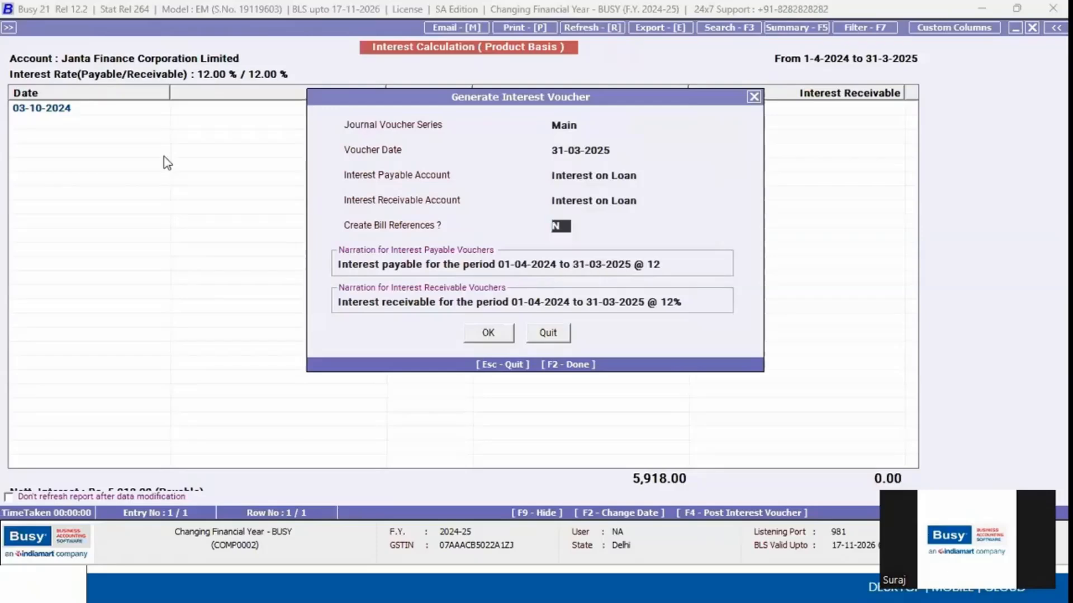
# Open the Interest on Loan account master, check its group, and return without changing it
pyautogui.press('Up')
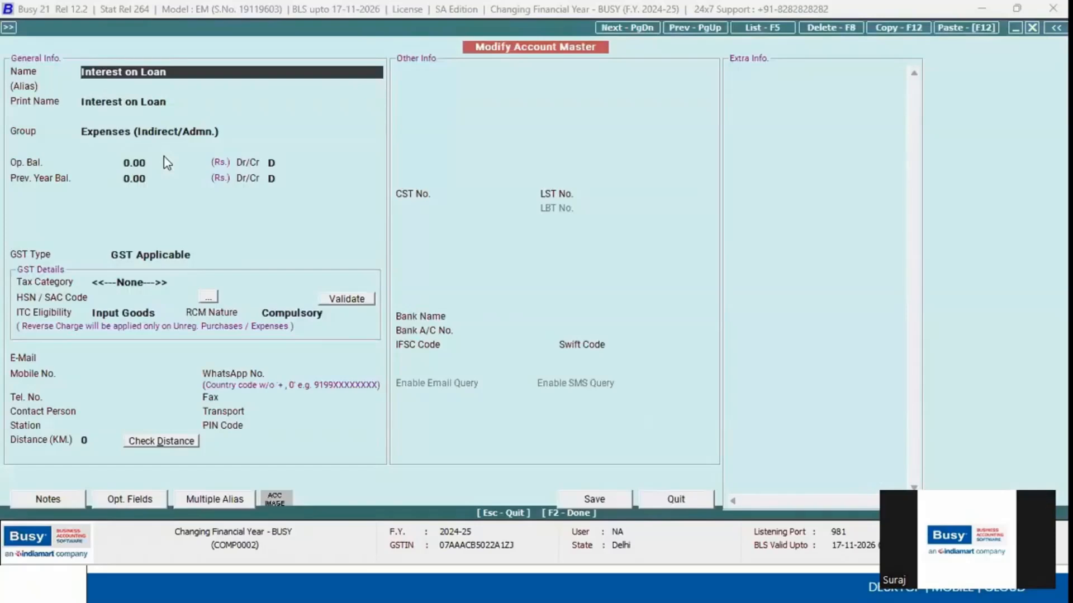
pyautogui.click(148, 131)
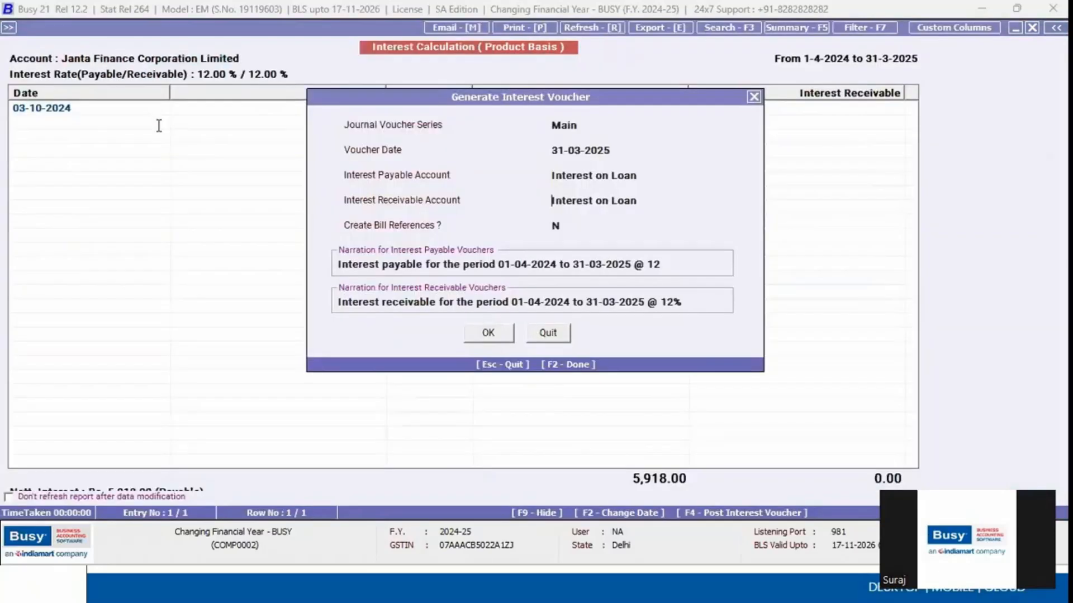
pyautogui.press('Escape')
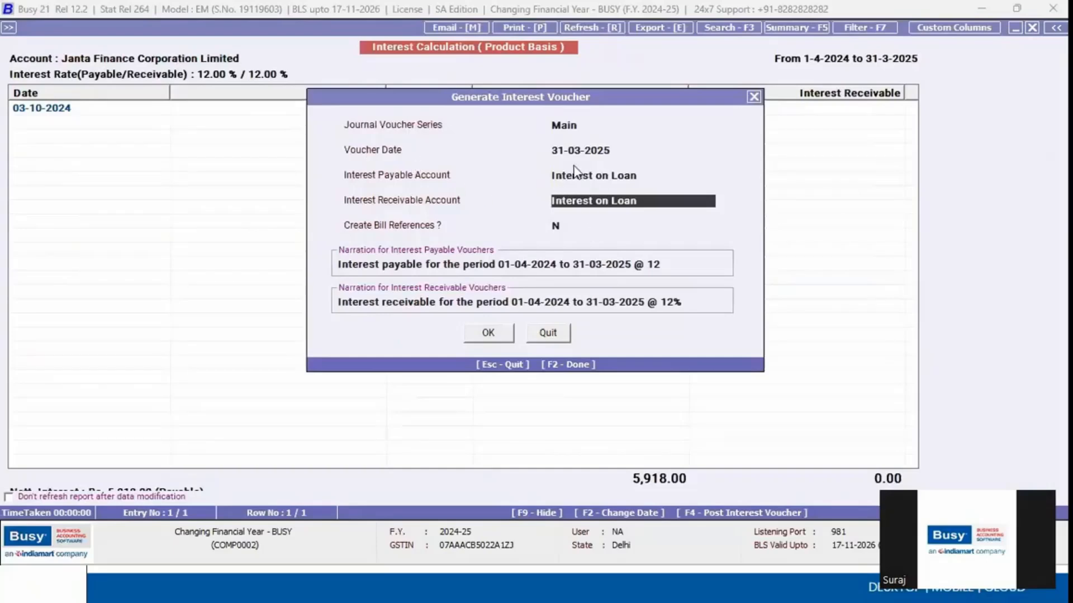
# Post the interest journal voucher for Janta Finance Corporation Limited and close the interest calculation report
pyautogui.click(498, 337)
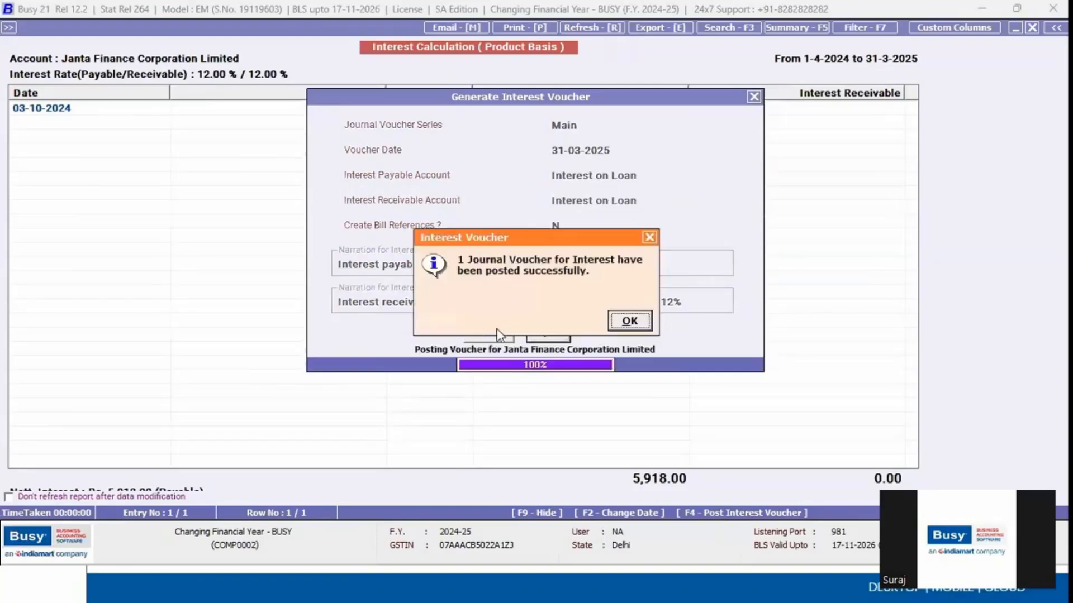
pyautogui.press('Return')
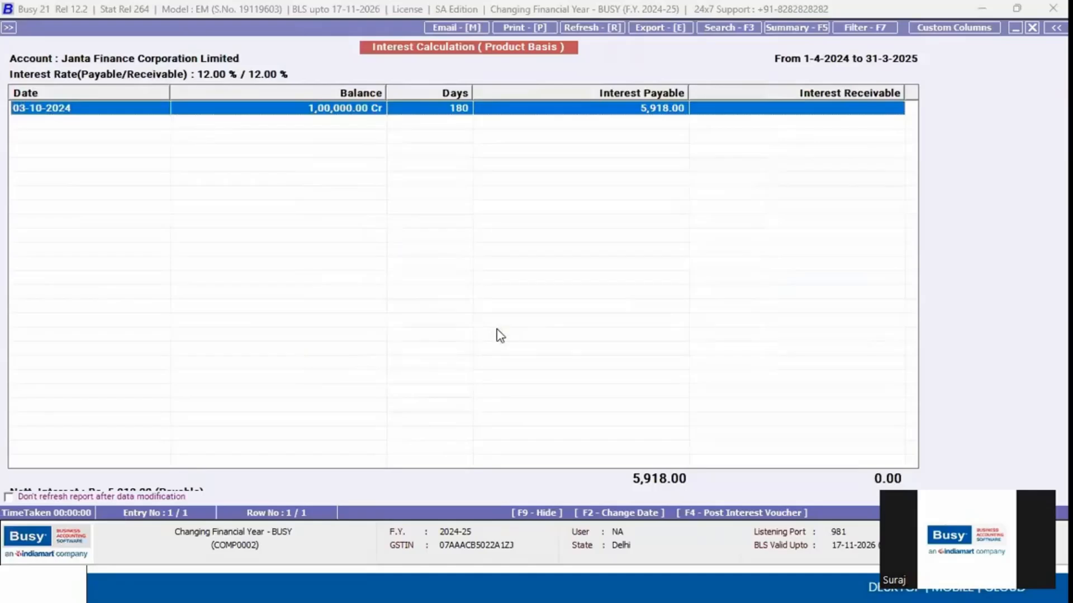
pyautogui.press('Escape')
pyautogui.press('Escape')
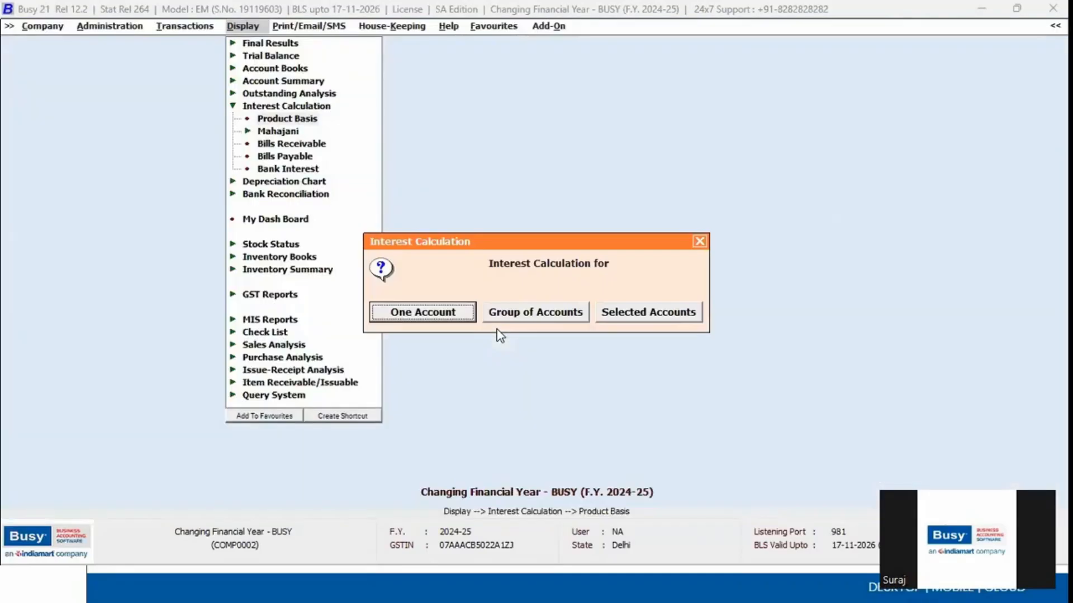
# Display the Janta Finance Corporation Limited ledger from 01-04-2024 to 31-03-2025, examine the interest entry dated 31-03-2025, and close the ledger
pyautogui.press('Return')
pyautogui.press('Return')
pyautogui.press('Return')
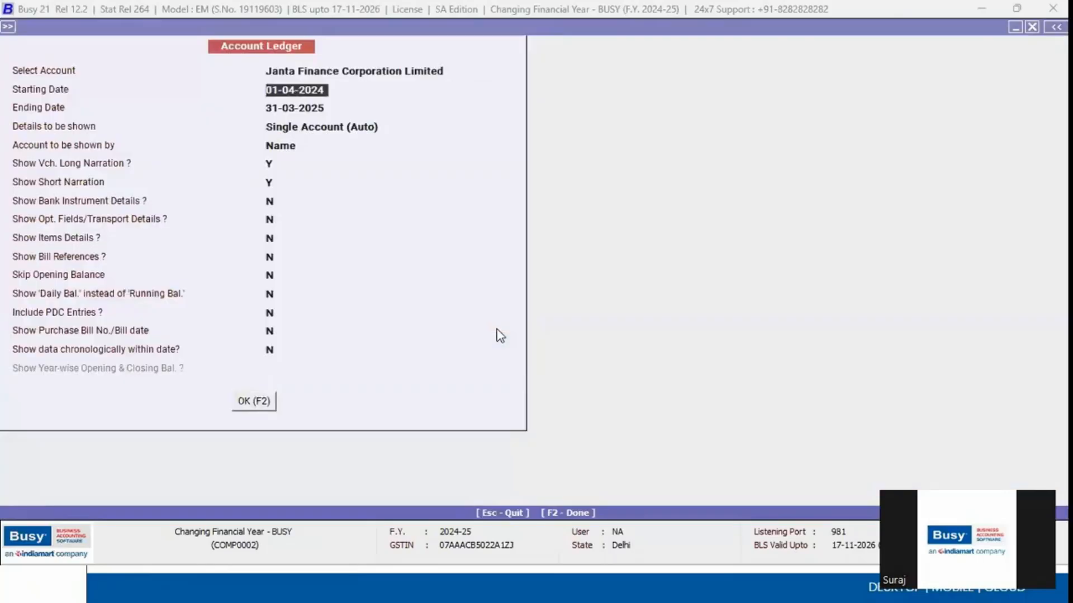
pyautogui.press('F2')
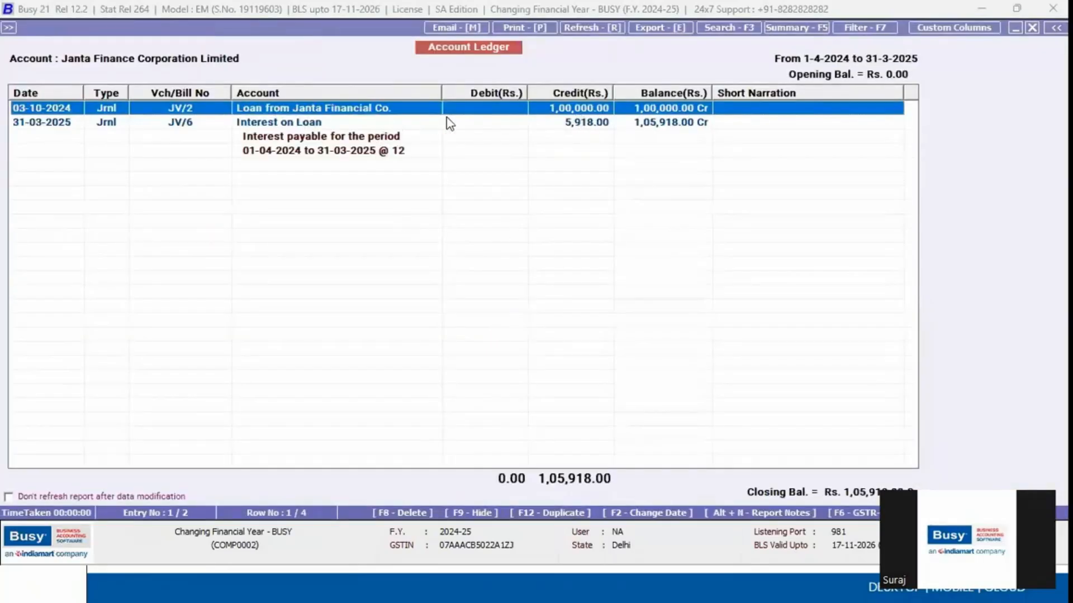
pyautogui.click(425, 127)
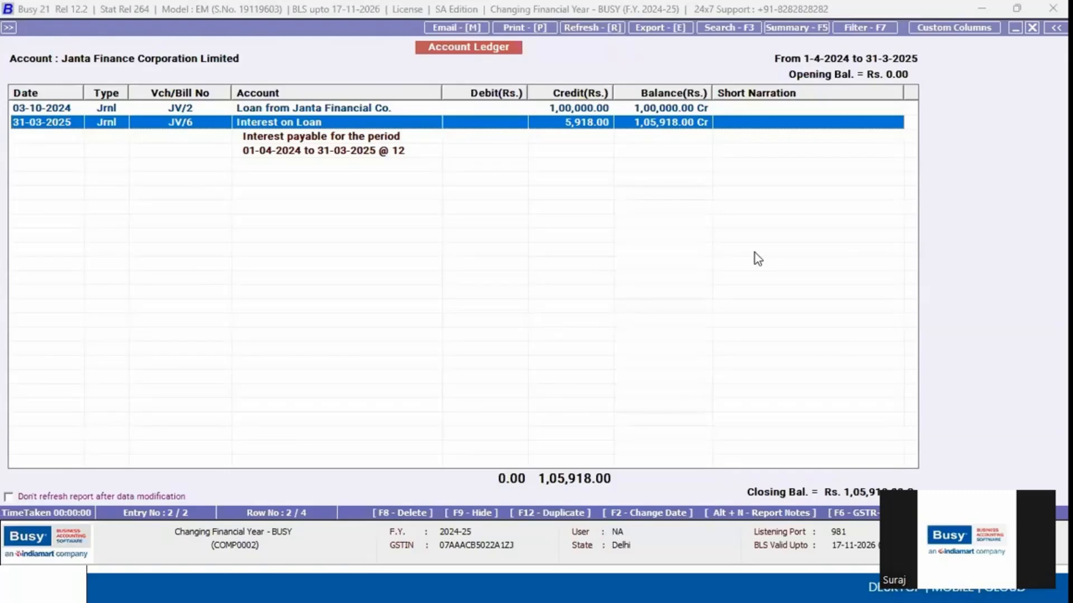
pyautogui.hotkey('alt', 'Tab')
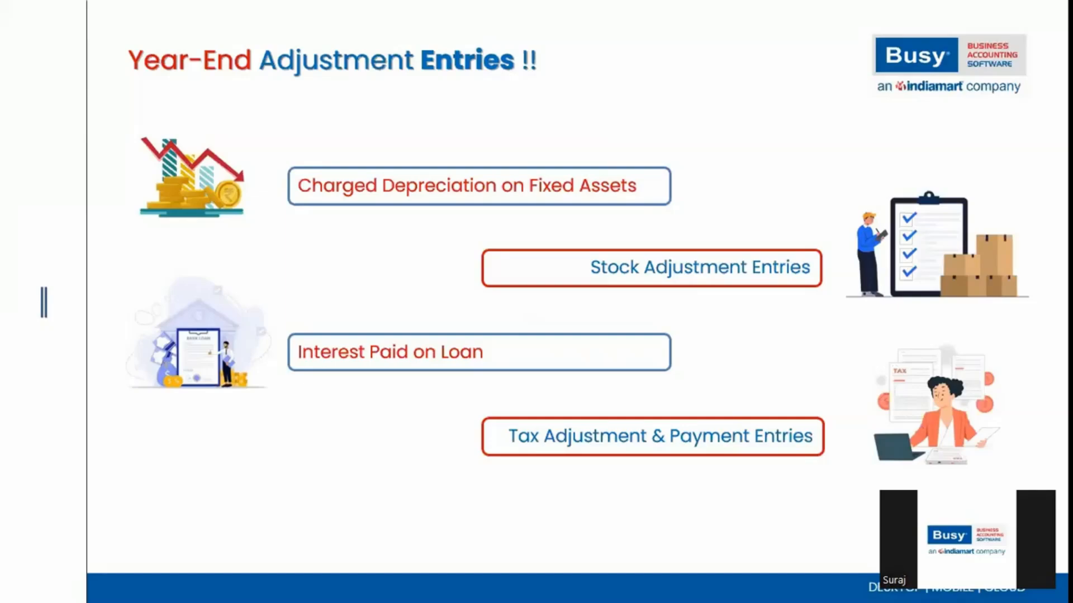
pyautogui.hotkey('alt', 'Tab')
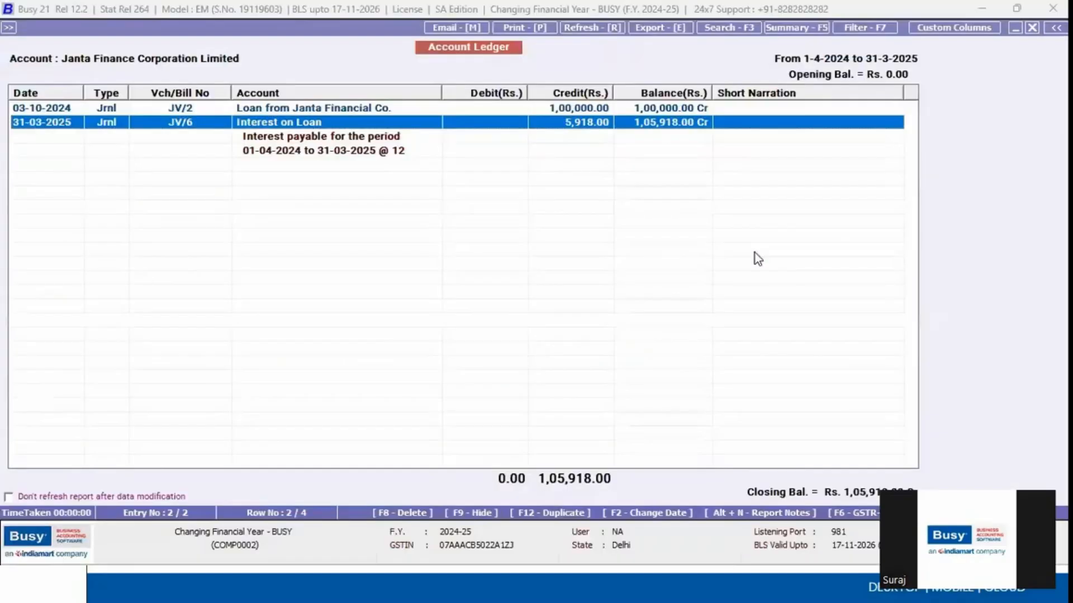
pyautogui.press('Escape')
pyautogui.press('Escape')
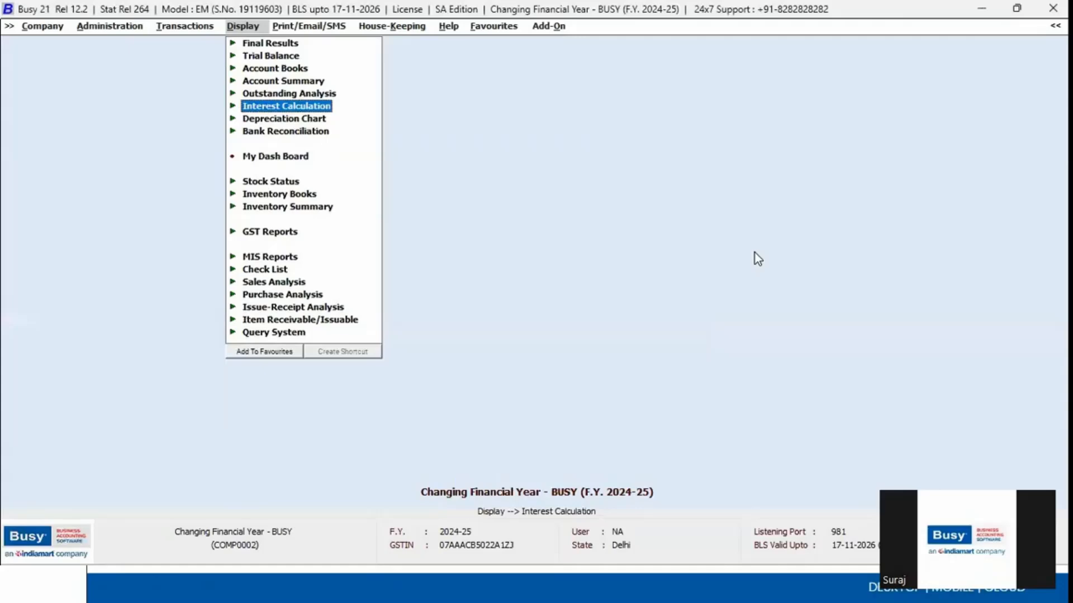
# Open the GST Summary report's date and option form
pyautogui.press('Down')
pyautogui.press('Down')
pyautogui.press('Down')
pyautogui.press('Down')
pyautogui.press('Down')
pyautogui.press('Down')
pyautogui.press('Down')
pyautogui.press('Right')
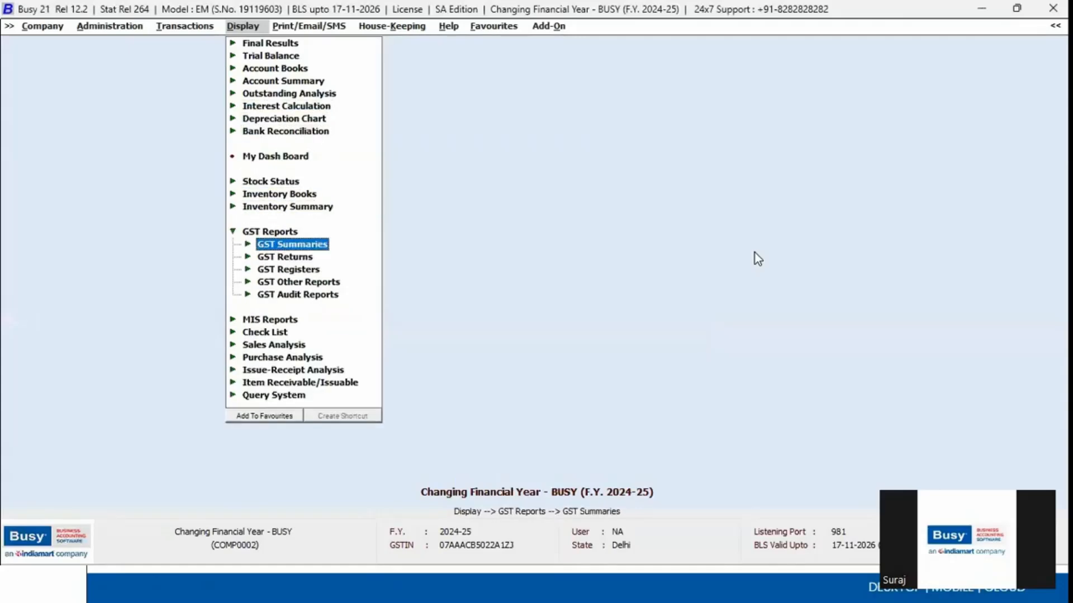
pyautogui.press('Right')
pyautogui.press('Return')
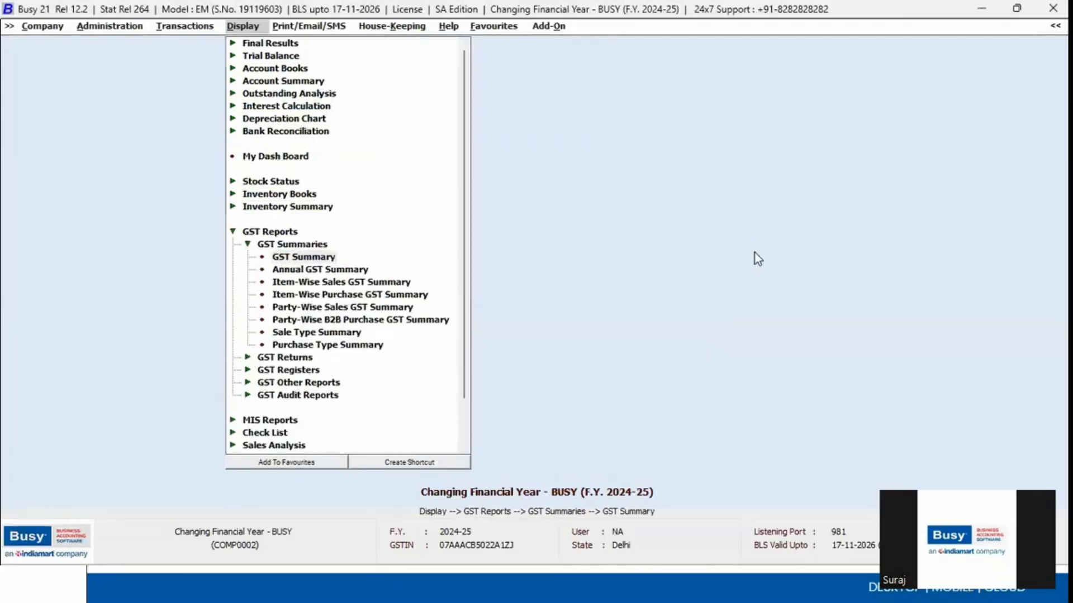
# Generate the GST Summary from 01-01-2025 to 31-03-2025 by voucher date, without tax rate-wise bifurcation, monthly ITC tagging or the new set-off rule
pyautogui.write('01-01-2025')
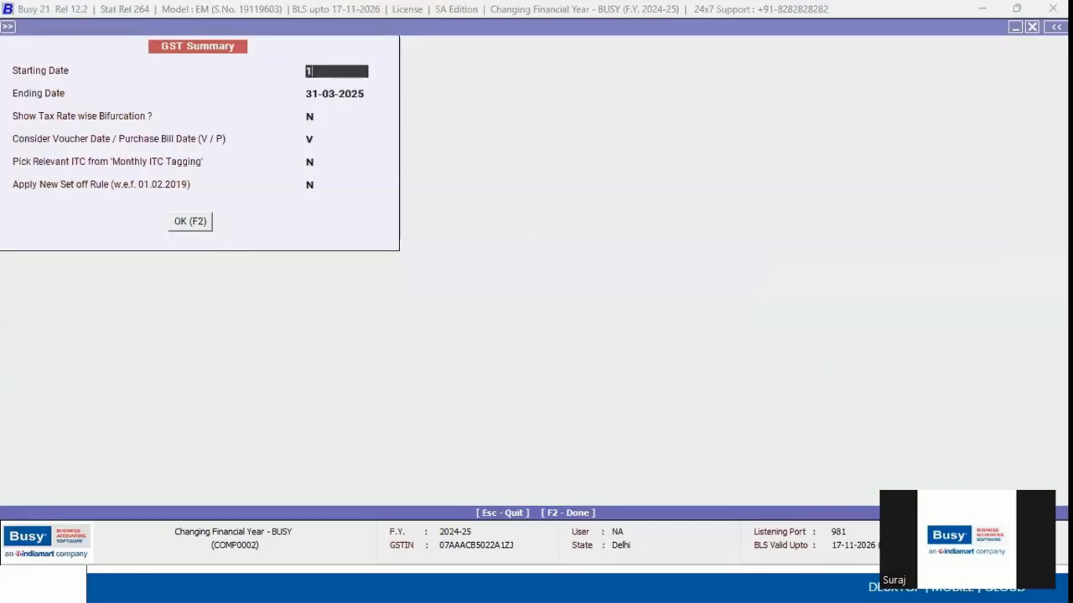
pyautogui.press('Return')
pyautogui.press('Return')
pyautogui.press('Return')
pyautogui.press('Return')
pyautogui.press('Return')
pyautogui.press('Return')
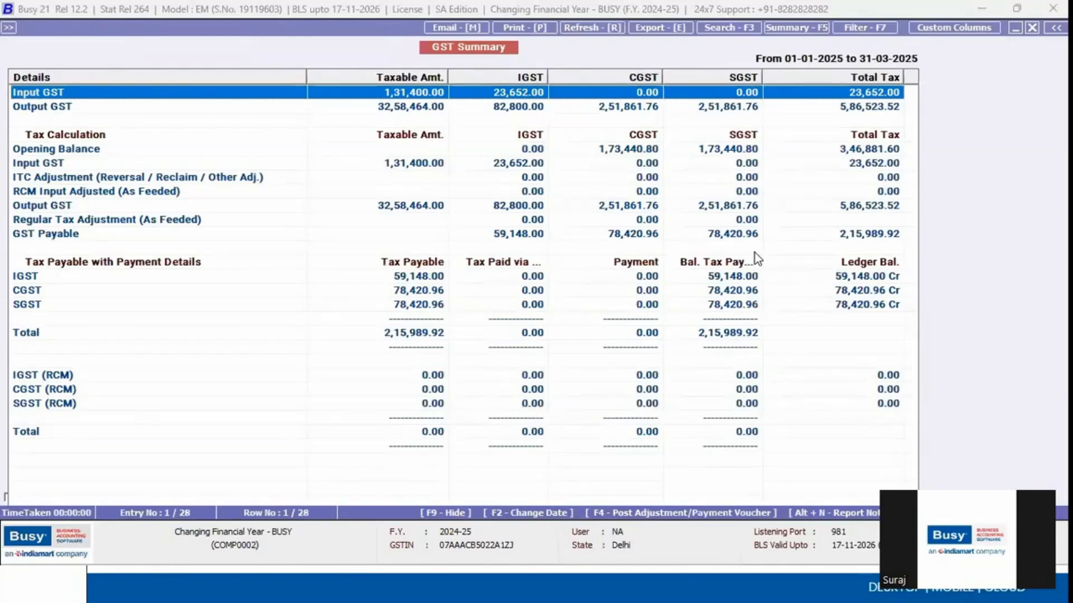
# Examine the GST Summary's input, output and tax calculation rows down to GST Payable
pyautogui.press('Down')
pyautogui.press('Down')
pyautogui.press('Down')
pyautogui.press('Down')
pyautogui.press('Down')
pyautogui.press('Down')
pyautogui.press('Down')
pyautogui.press('Down')
pyautogui.press('Down')
pyautogui.press('Down')
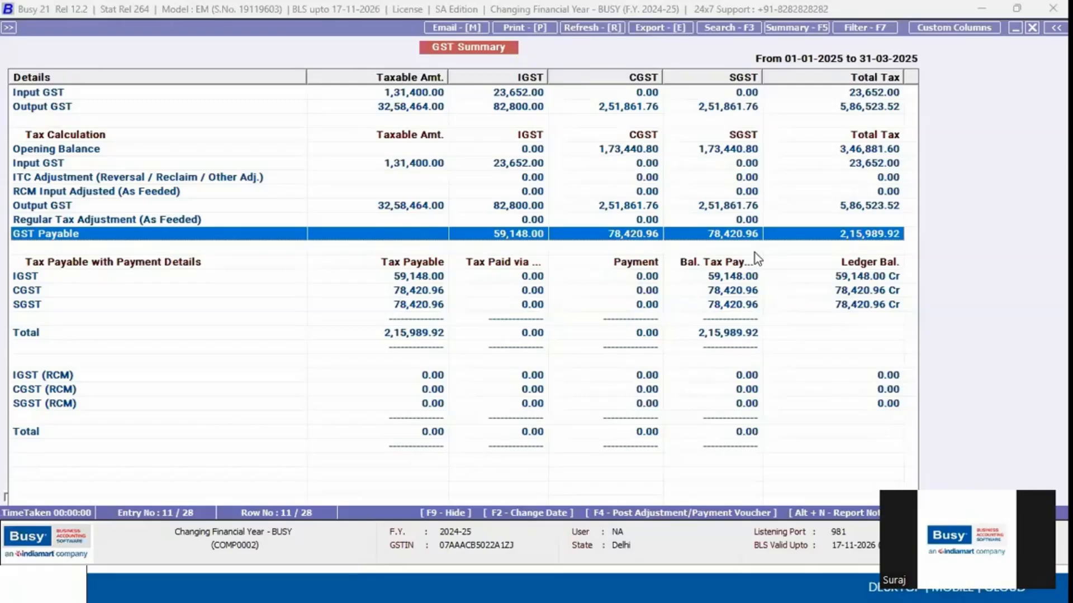
# Generate an Input/Output Adjustment journal voucher from the GST Summary, dated 31-03-2025 in the Main series
pyautogui.press('F4')
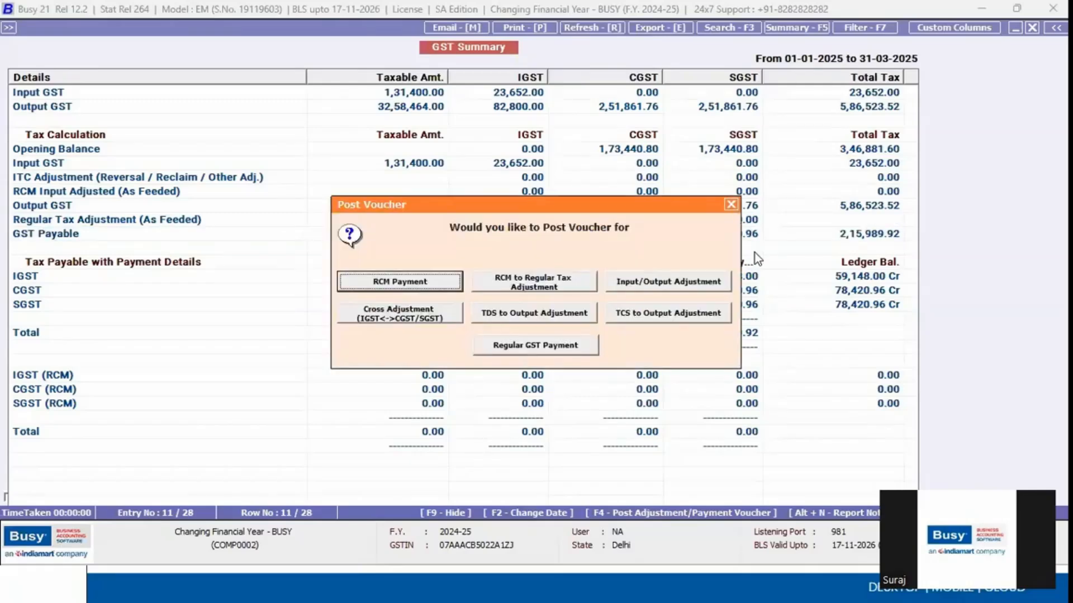
pyautogui.press('Right')
pyautogui.press('Right')
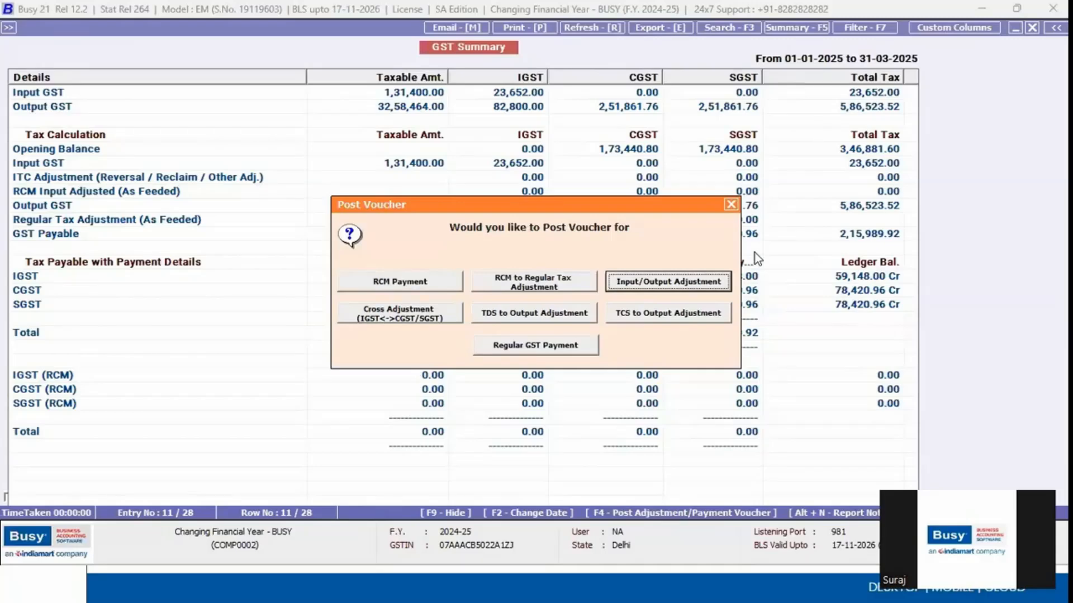
pyautogui.press('Return')
pyautogui.press('Return')
pyautogui.press('Return')
pyautogui.press('Return')
pyautogui.press('Return')
pyautogui.press('Return')
pyautogui.press('Return')
pyautogui.press('Return')
pyautogui.press('Return')
pyautogui.press('Return')
pyautogui.press('Return')
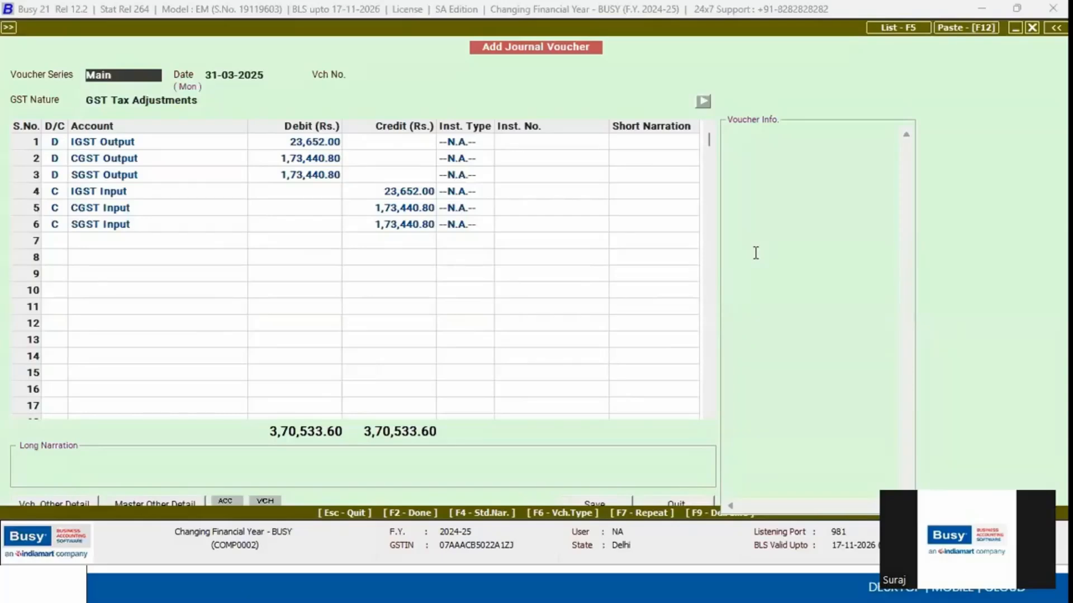
# Confirm the GST Tax Adjustments voucher's header and its IGST, CGST and SGST Output debit rows
pyautogui.press('Return')
pyautogui.press('Return')
pyautogui.press('Return')
pyautogui.press('Return')
pyautogui.press('Return')
pyautogui.press('Return')
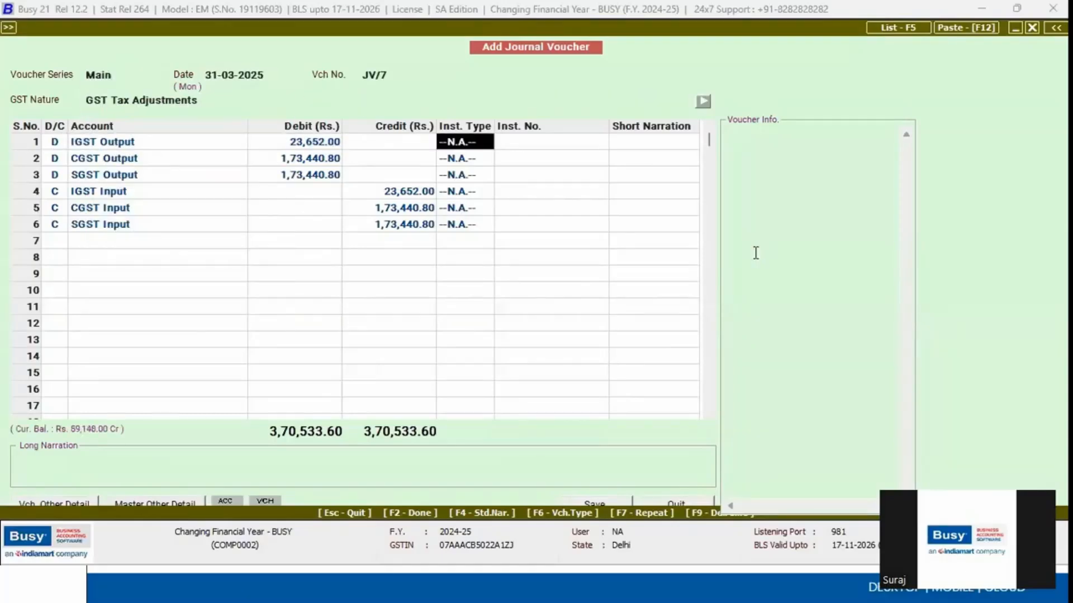
pyautogui.press('Return')
pyautogui.press('Return')
pyautogui.press('Return')
pyautogui.press('Return')
pyautogui.press('Return')
pyautogui.press('Return')
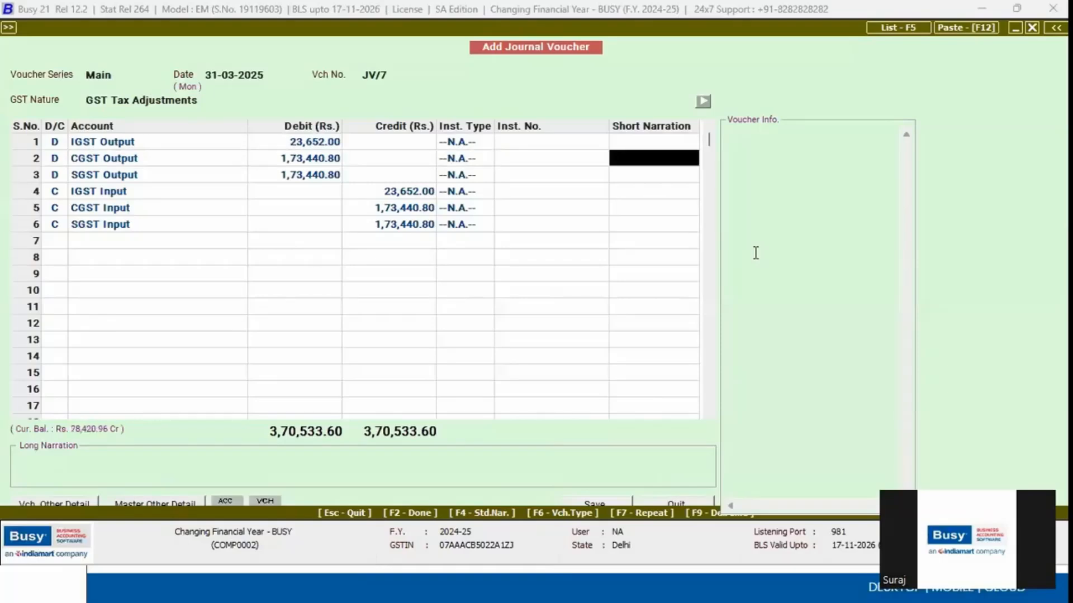
pyautogui.press('Return')
pyautogui.press('Return')
pyautogui.press('Return')
pyautogui.press('Return')
pyautogui.press('Return')
pyautogui.press('Return')
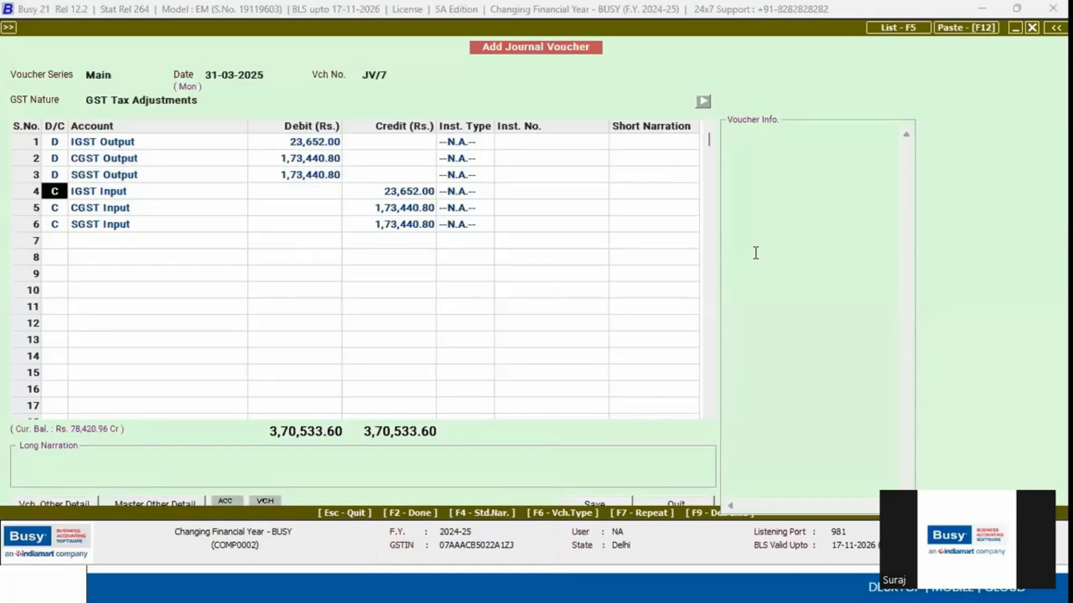
pyautogui.press('Return')
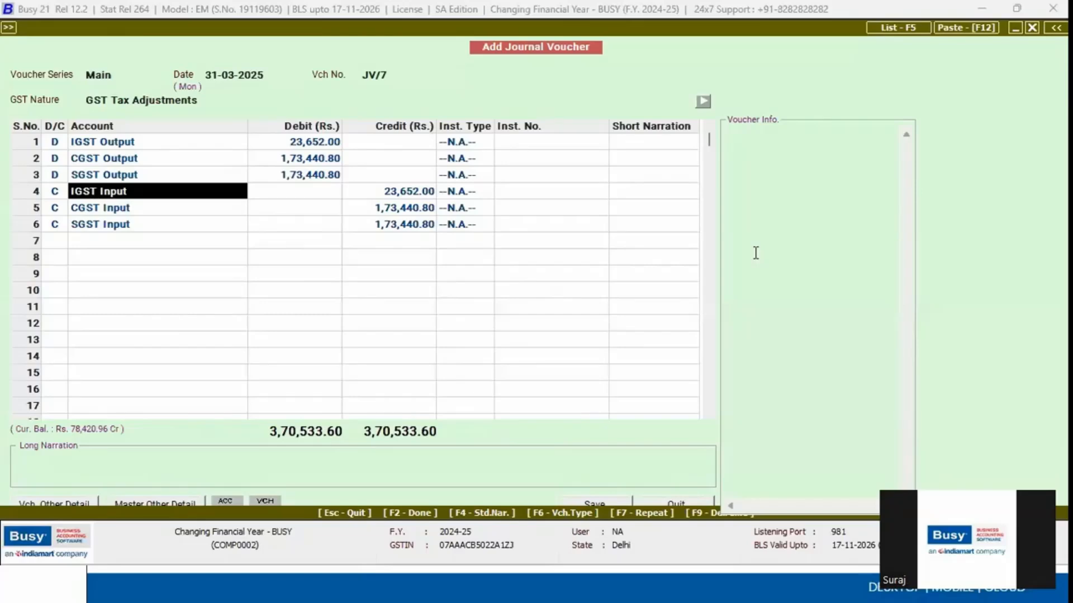
# Save the adjustment voucher with GST adjustment type Input/Output Adjustment (Same Tax) and period ending 31-03-2025
pyautogui.press('F2')
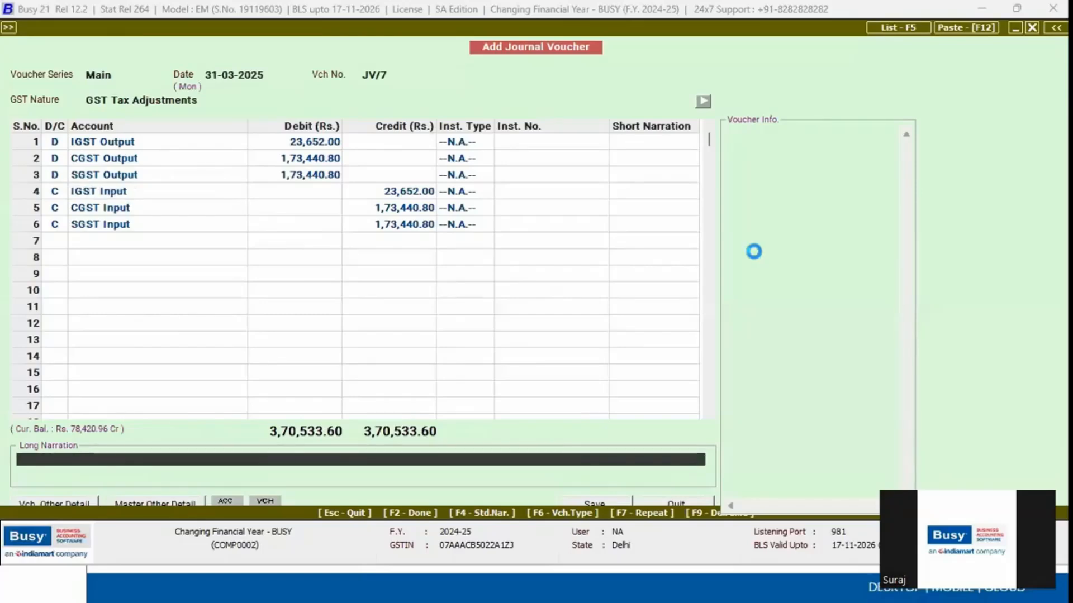
pyautogui.press('Return')
pyautogui.press('Return')
pyautogui.press('Return')
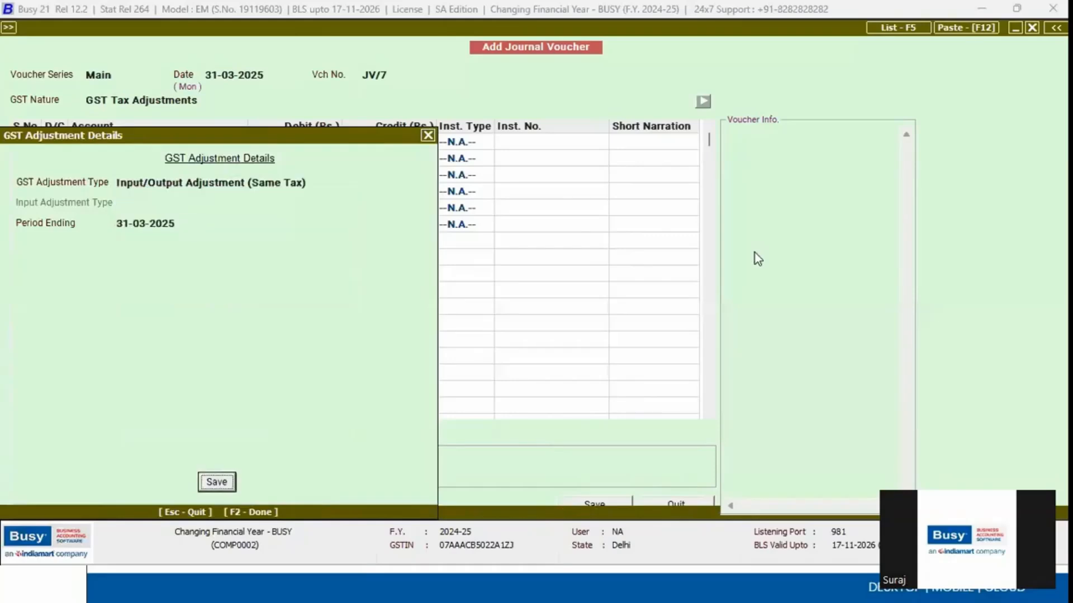
pyautogui.press('Return')
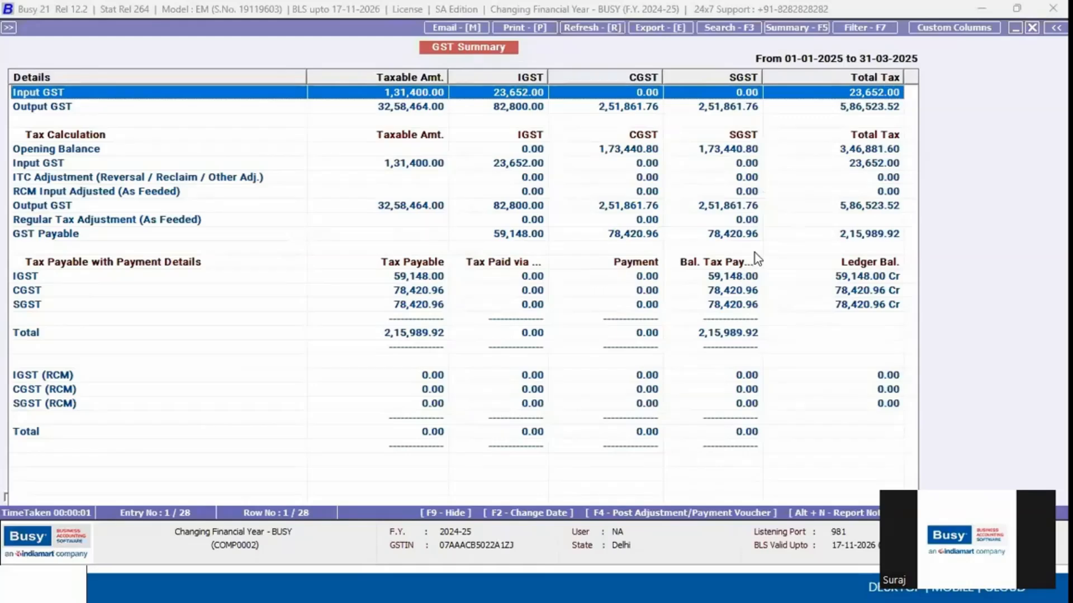
pyautogui.press('F4')
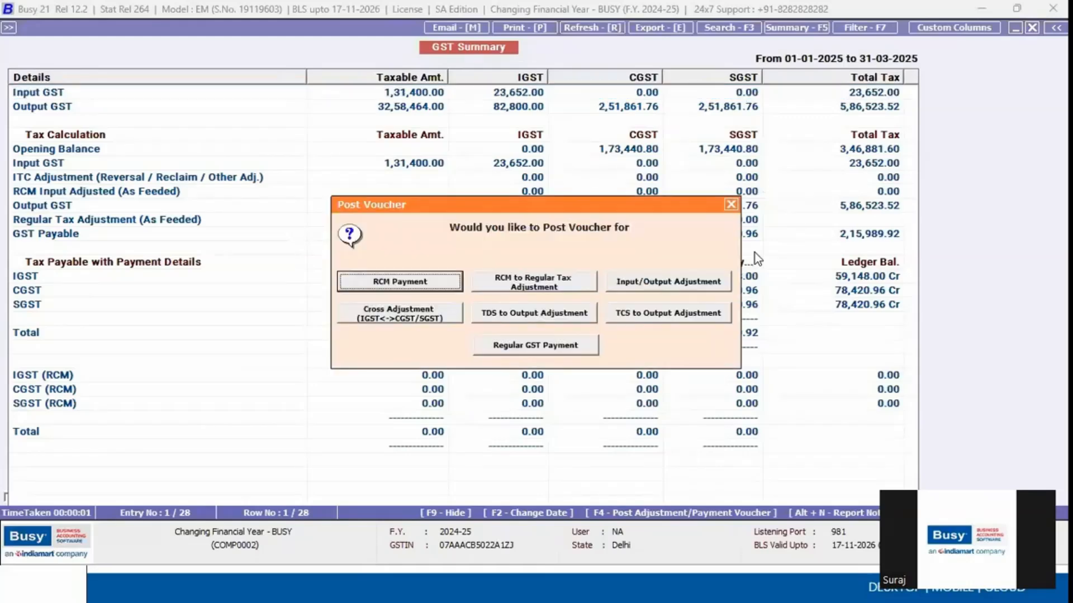
pyautogui.press('Tab')
pyautogui.press('Tab')
pyautogui.press('Return')
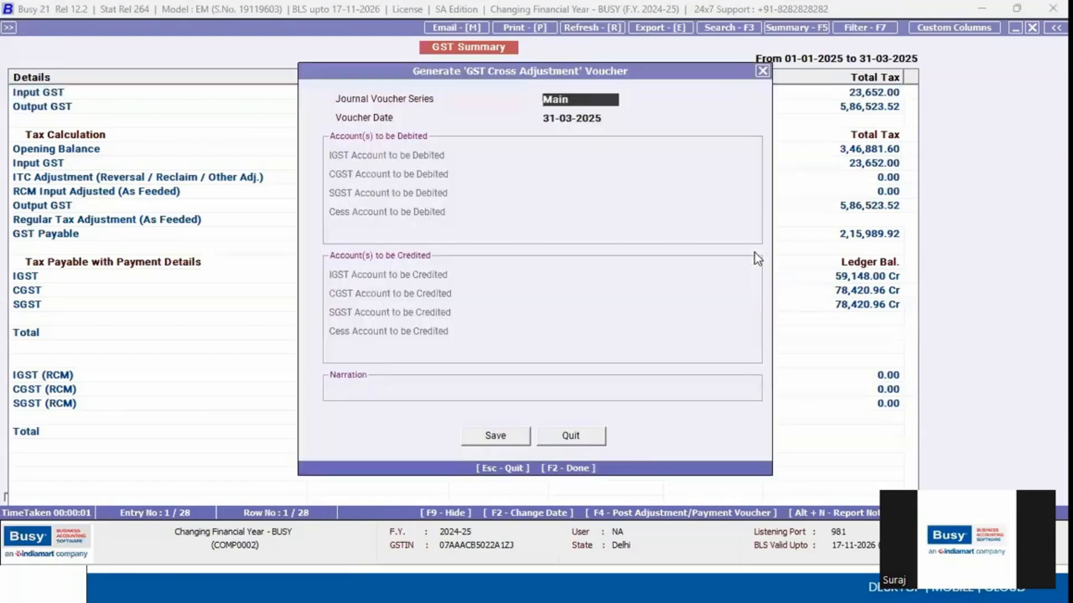
pyautogui.press('Return')
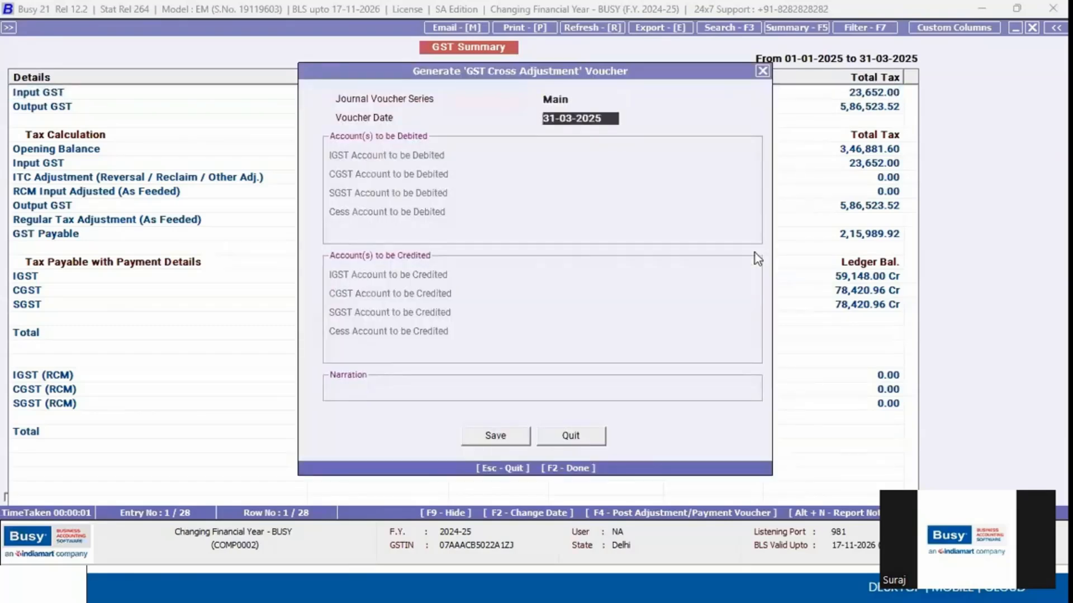
pyautogui.press('Escape')
# Start a Regular GST Payment voucher from the GST Summary as a Journal in the Main series, dated 31-03-2025
pyautogui.press('F4')
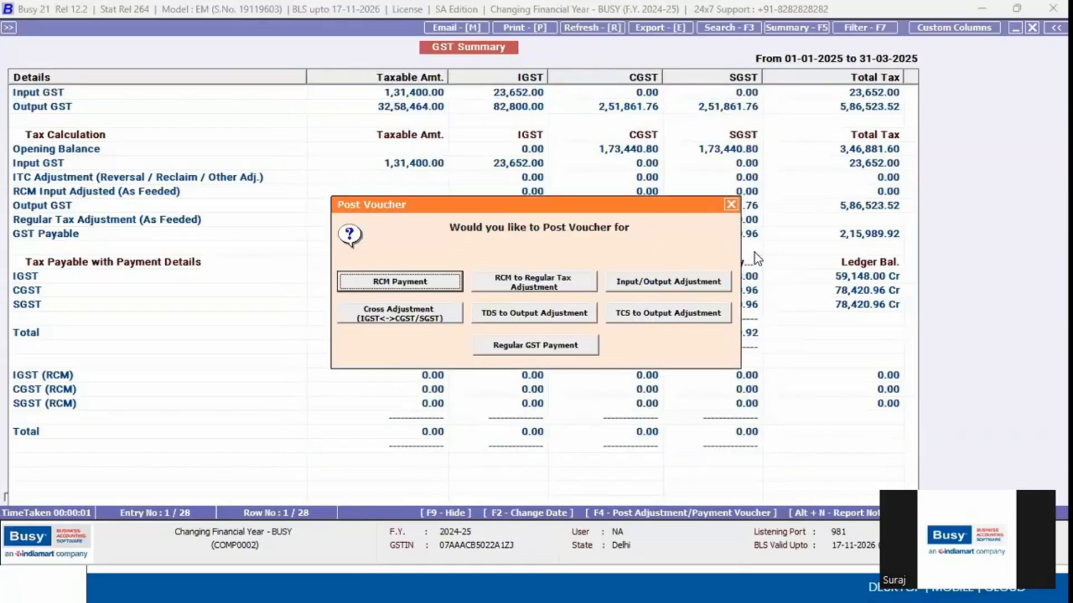
pyautogui.press('Tab')
pyautogui.press('Tab')
pyautogui.press('Tab')
pyautogui.press('Tab')
pyautogui.press('Tab')
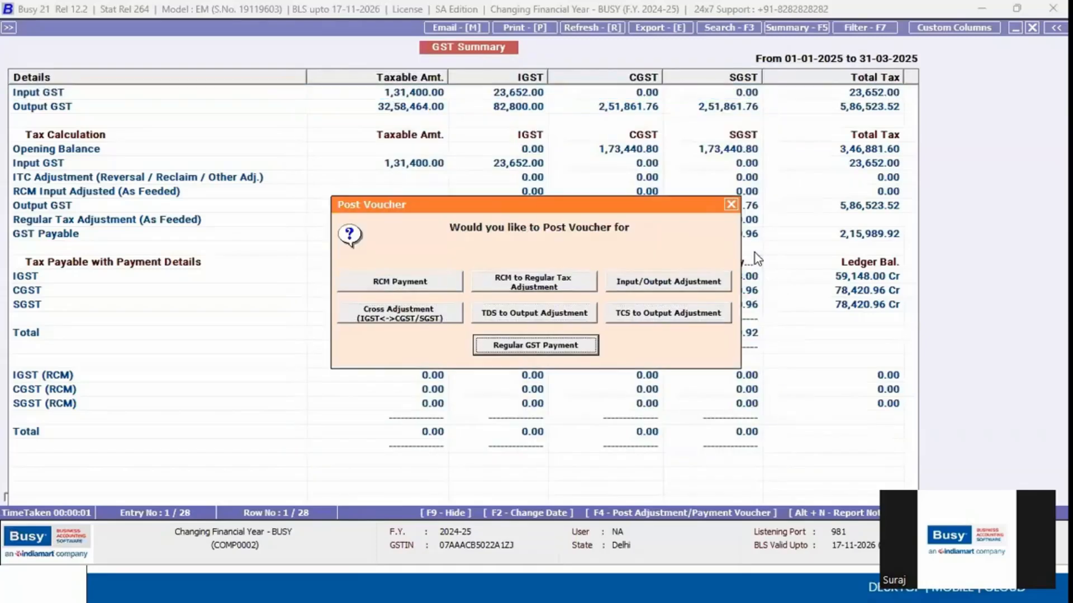
pyautogui.press('Return')
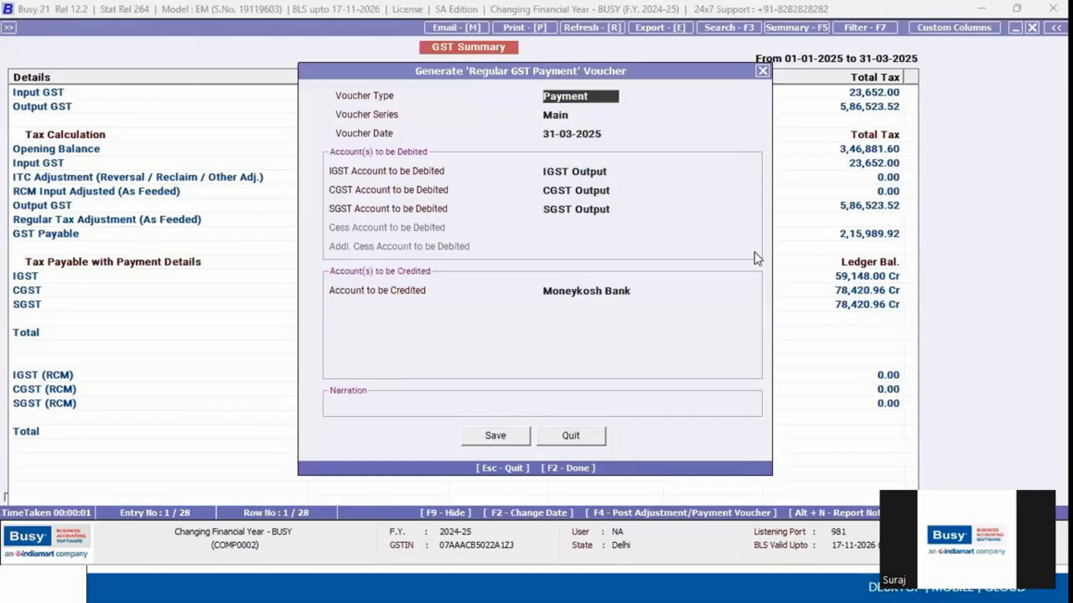
pyautogui.press('Return')
pyautogui.press('Up')
pyautogui.press('space')
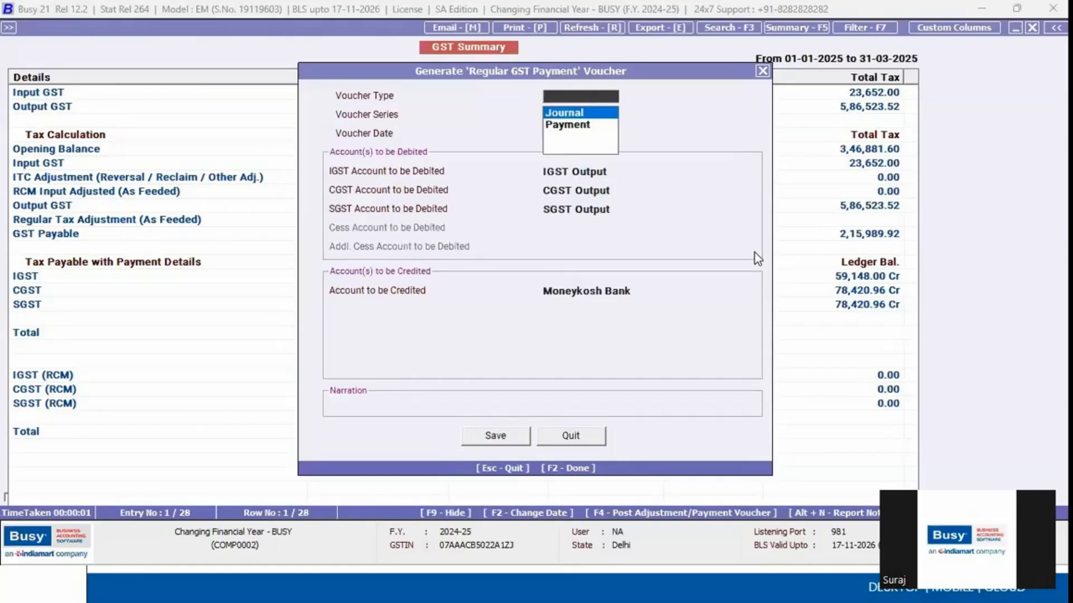
pyautogui.press('Return')
pyautogui.press('Return')
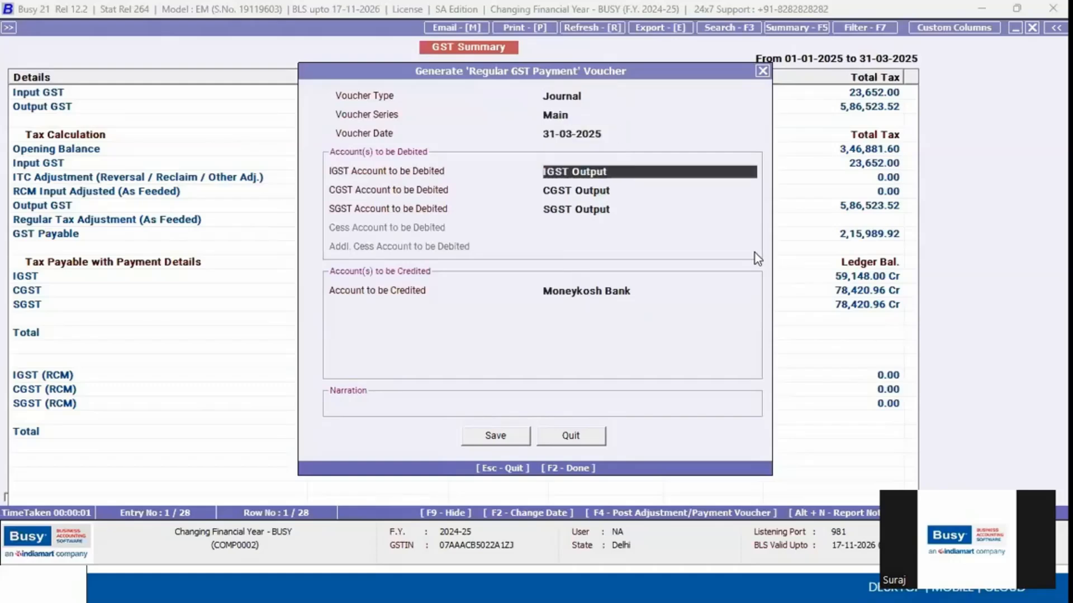
# Keep the IGST, CGST and SGST Output accounts as debits and set the account to be credited to GST Payable
pyautogui.press('Return')
pyautogui.press('Return')
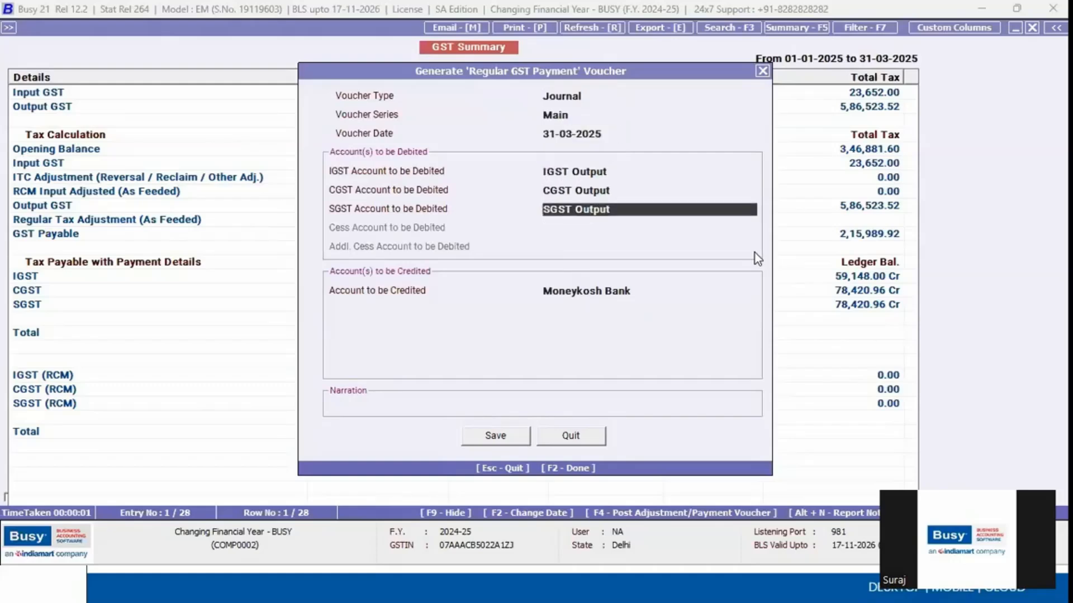
pyautogui.press('Up')
pyautogui.press('Up')
pyautogui.press('Return')
pyautogui.press('Return')
pyautogui.press('Return')
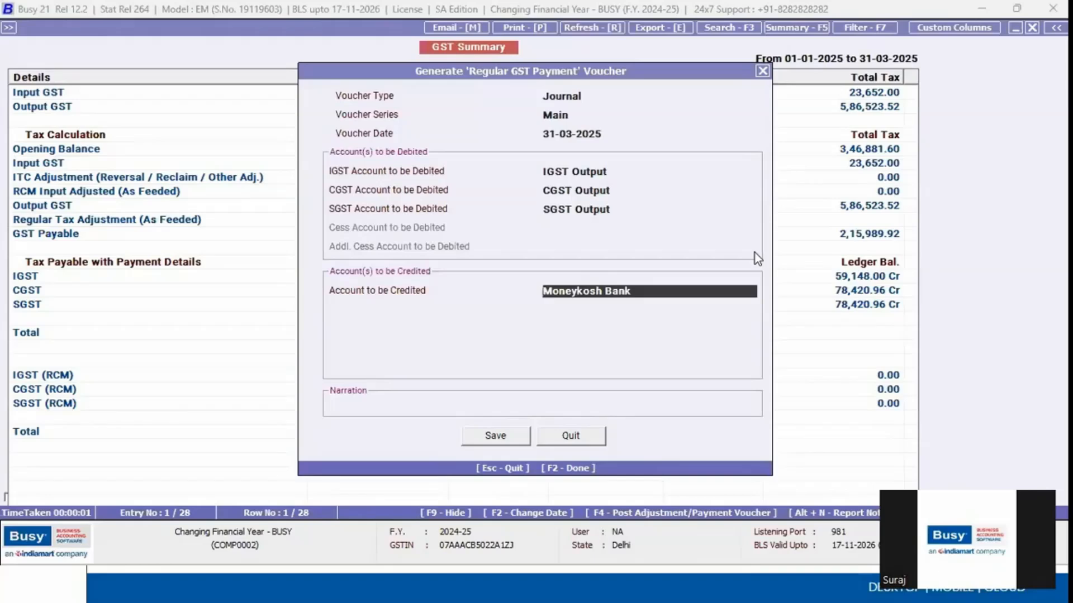
pyautogui.write('gst')
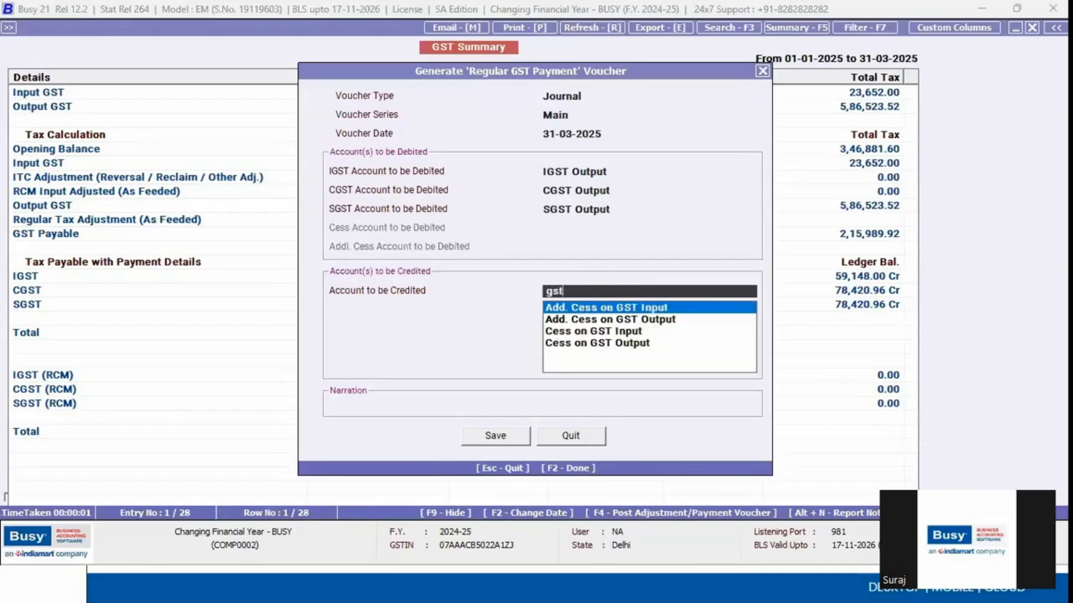
pyautogui.press('BackSpace')
pyautogui.press('BackSpace')
pyautogui.press('BackSpace')
pyautogui.write('gst')
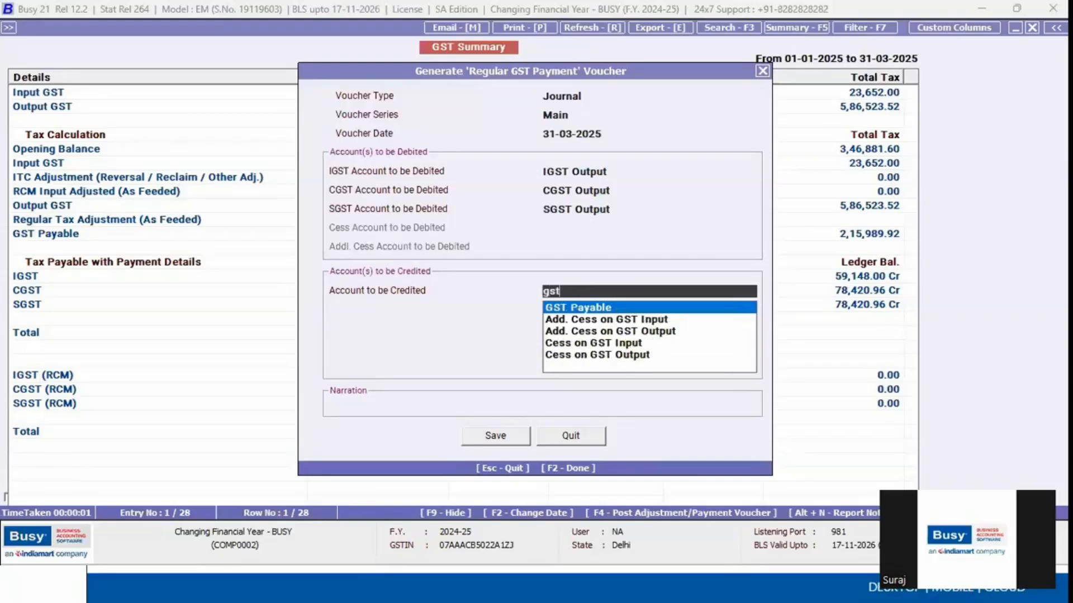
pyautogui.press('Return')
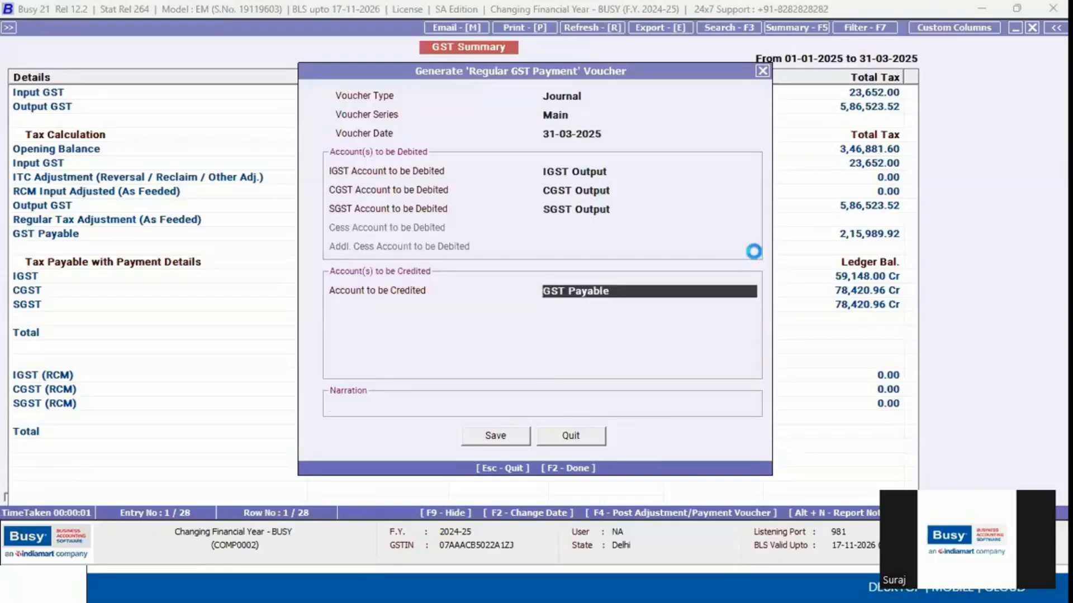
# Check the account group in the GST Payable account master and close it without changes
pyautogui.hotkey('alt', 'm')
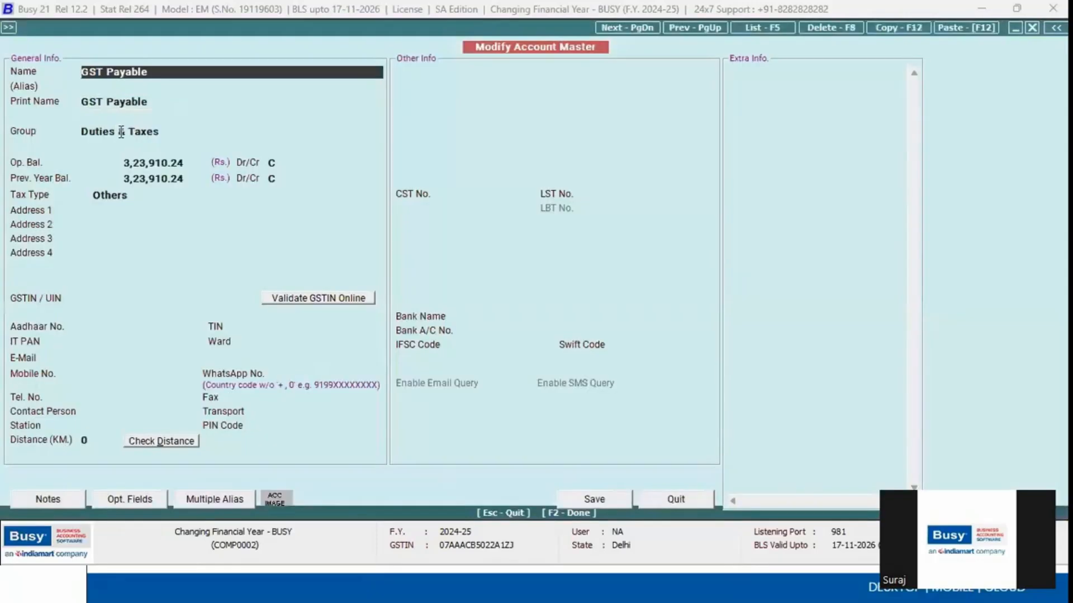
pyautogui.click(118, 132)
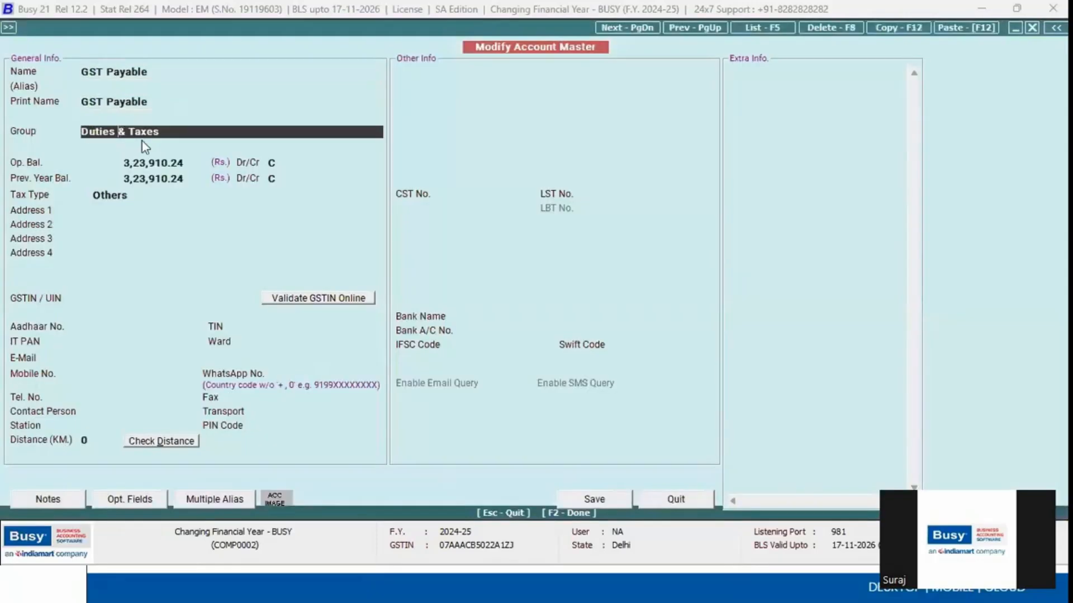
pyautogui.press('Escape')
# Generate the Regular GST Payment journal voucher from the completed form, leaving the narration blank
pyautogui.press('Return')
pyautogui.press('Return')
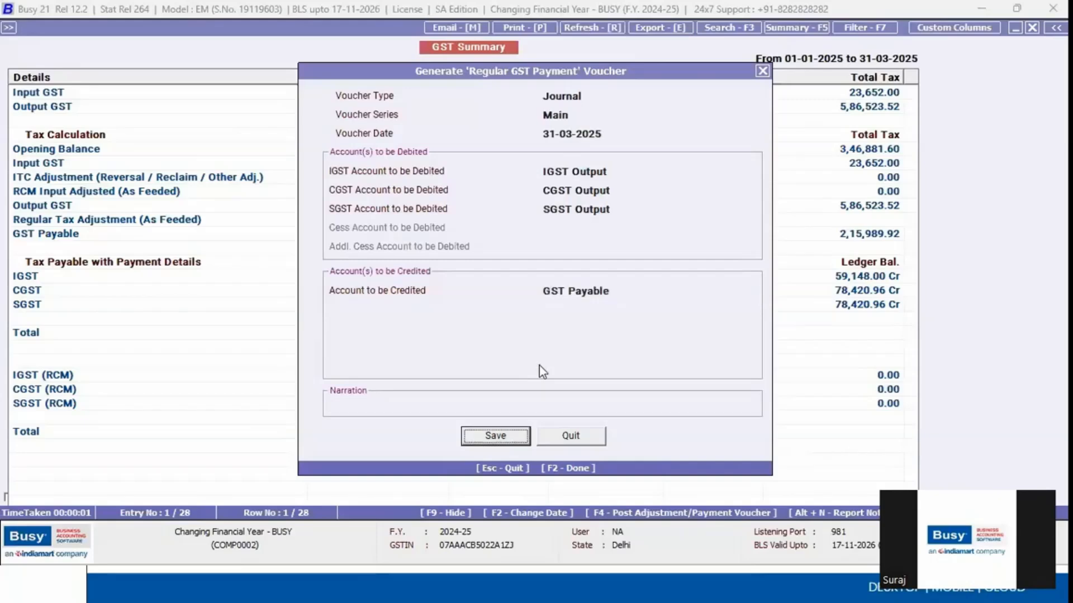
pyautogui.press('Return')
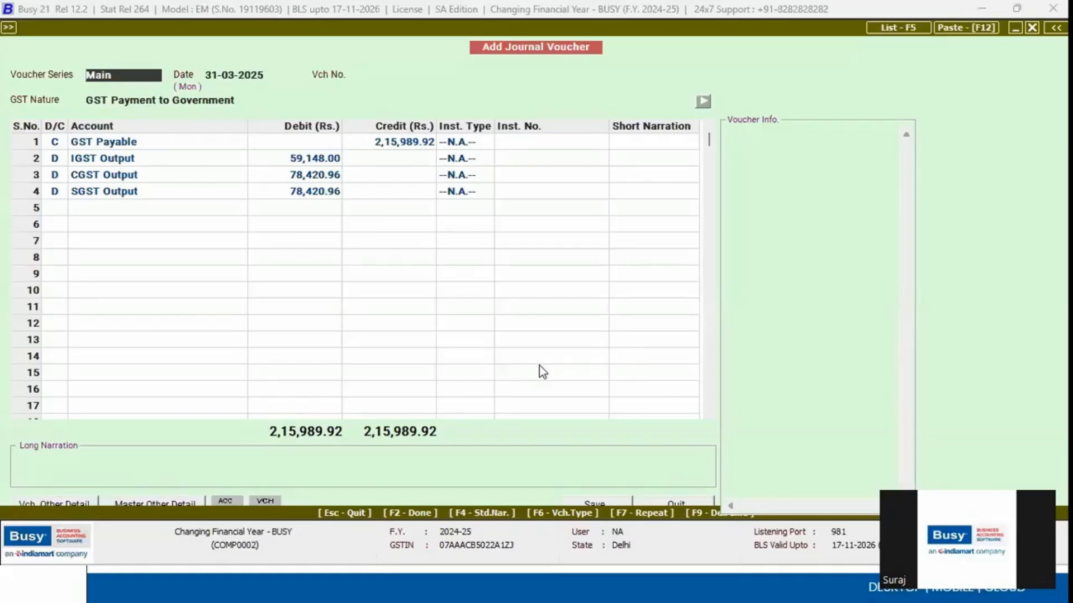
# Save the GST Payment to Government journal voucher that credits GST Payable and debits the GST Output accounts
pyautogui.press('Return')
pyautogui.press('Return')
pyautogui.press('Return')
pyautogui.press('Return')
pyautogui.press('Return')
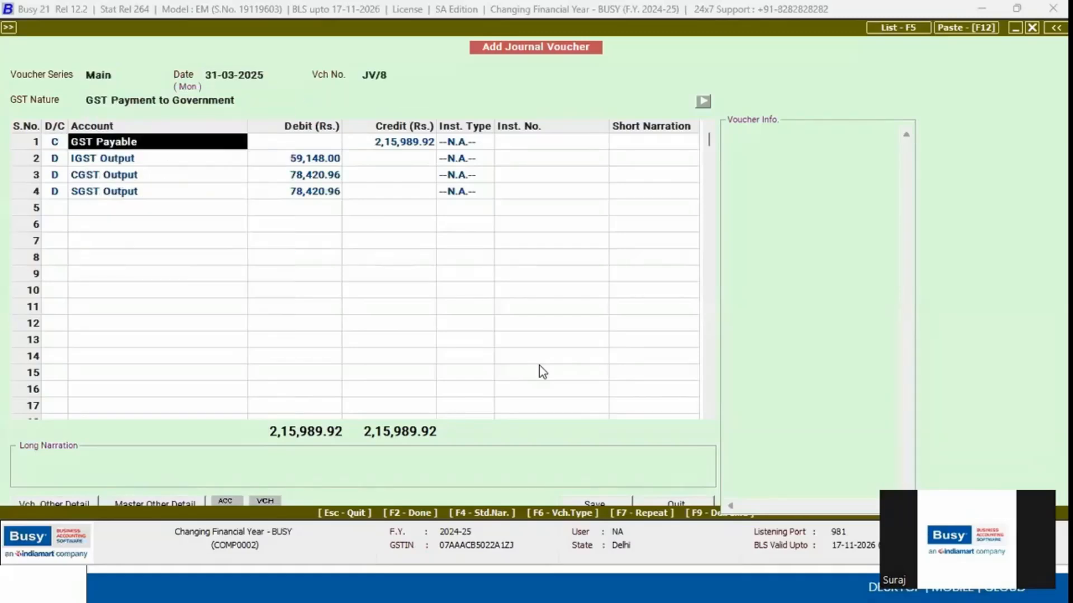
pyautogui.press('Return')
pyautogui.press('F2')
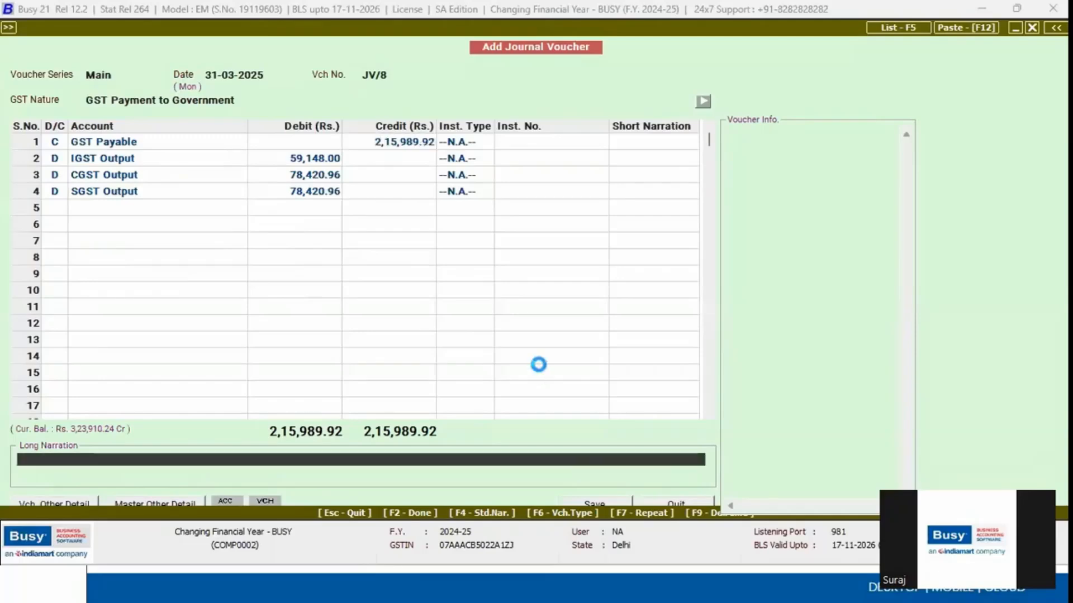
pyautogui.press('F2')
pyautogui.press('Return')
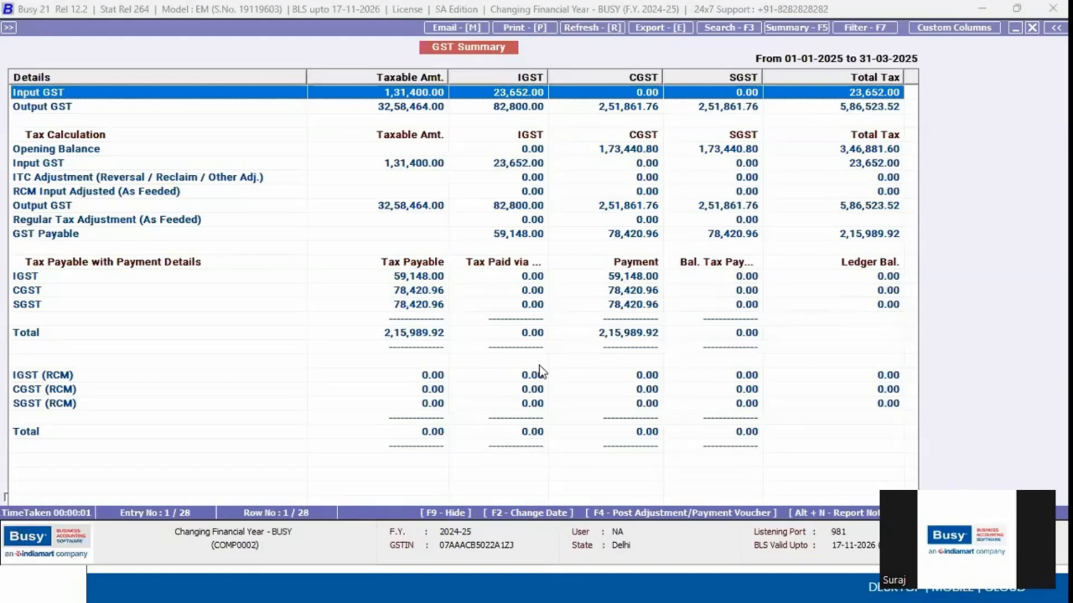
# Leave the GST Summary and open the Balance Sheet report's date and option form
pyautogui.press('F4')
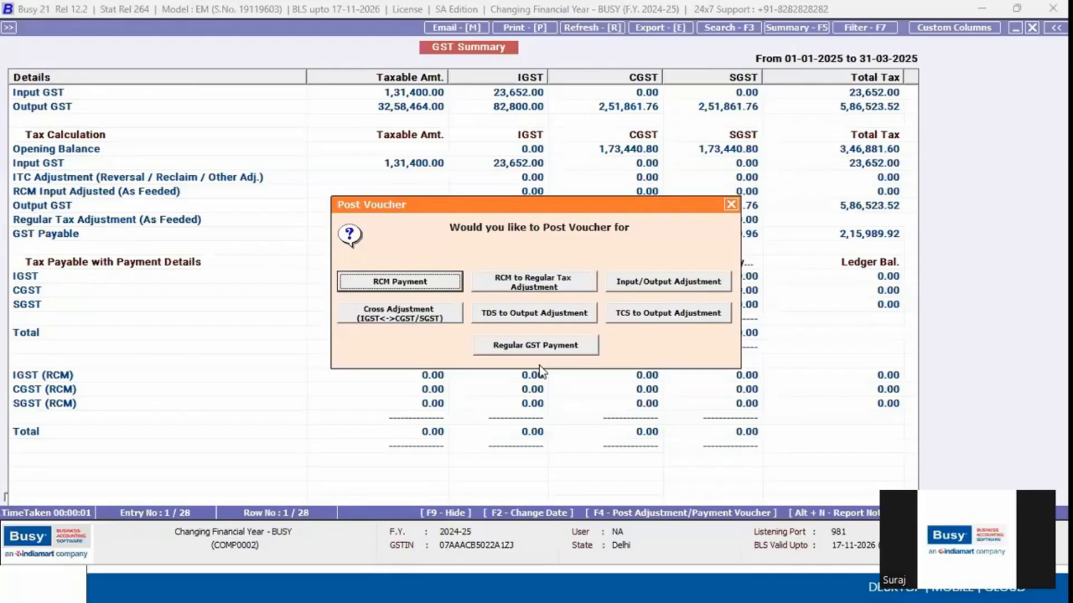
pyautogui.press('Escape')
pyautogui.hotkey('alt', 'Tab')
pyautogui.press('Right')
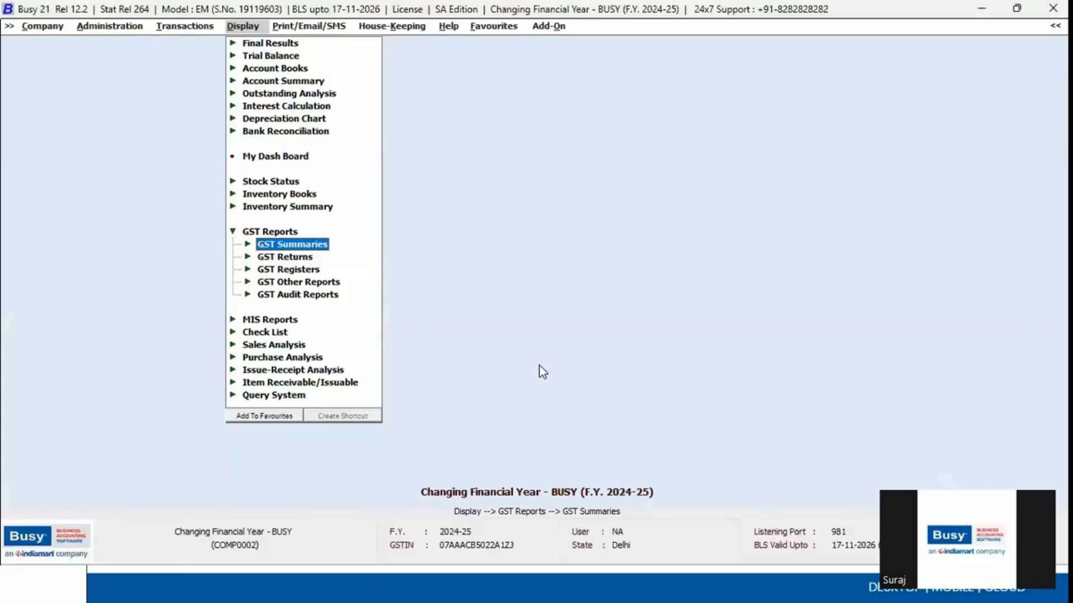
pyautogui.press('Left')
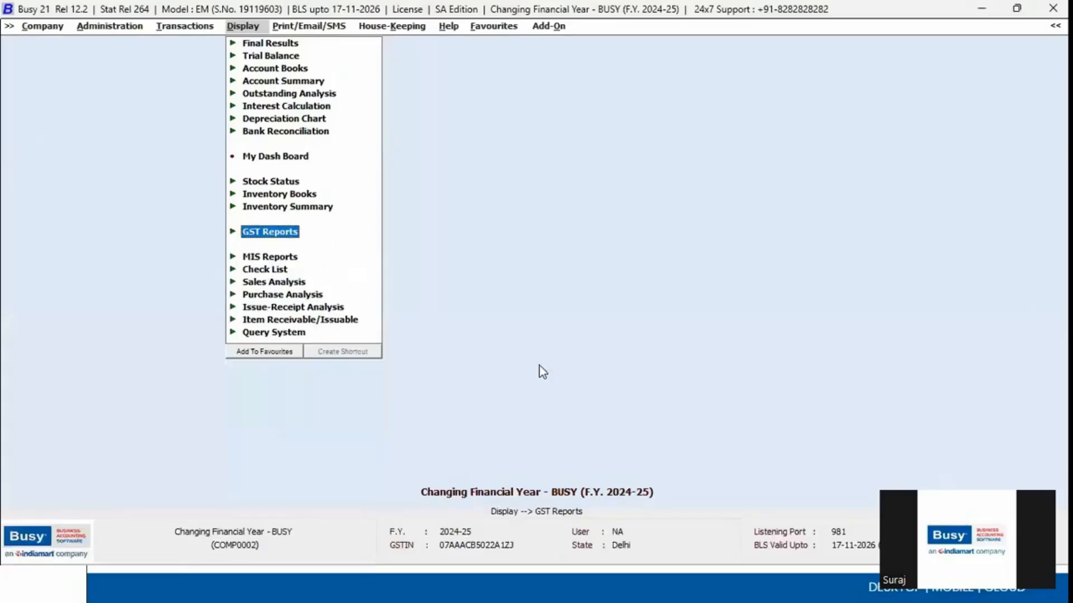
pyautogui.press('Up')
pyautogui.press('Up')
pyautogui.press('Up')
pyautogui.press('Up')
pyautogui.press('Up')
pyautogui.press('Up')
pyautogui.press('Up')
pyautogui.press('Up')
pyautogui.press('Up')
pyautogui.press('Up')
pyautogui.press('Up')
pyautogui.press('Up')
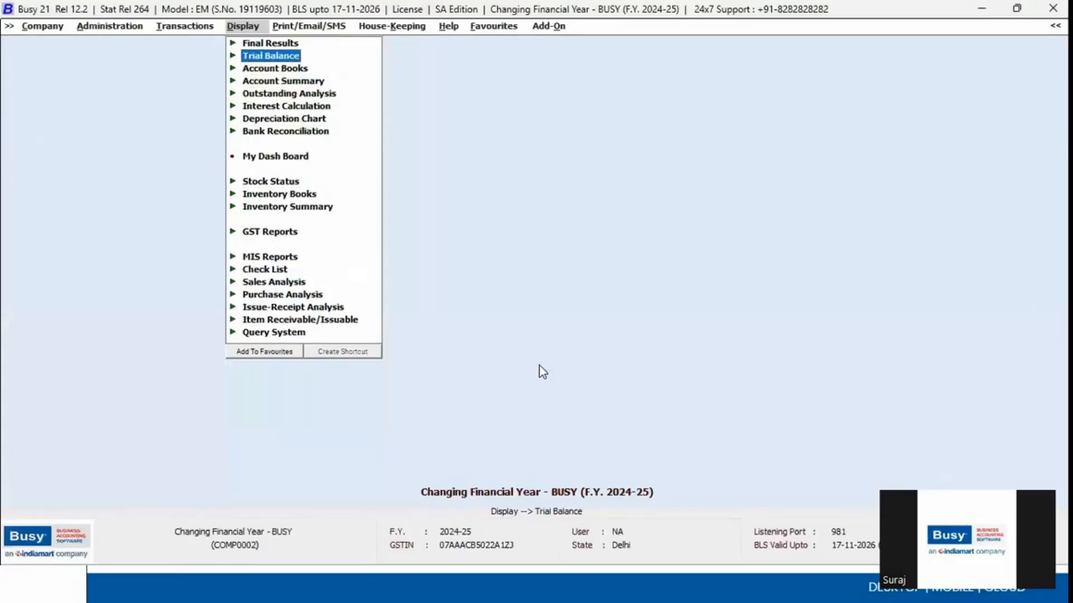
pyautogui.press('Right')
pyautogui.press('Right')
pyautogui.press('Return')
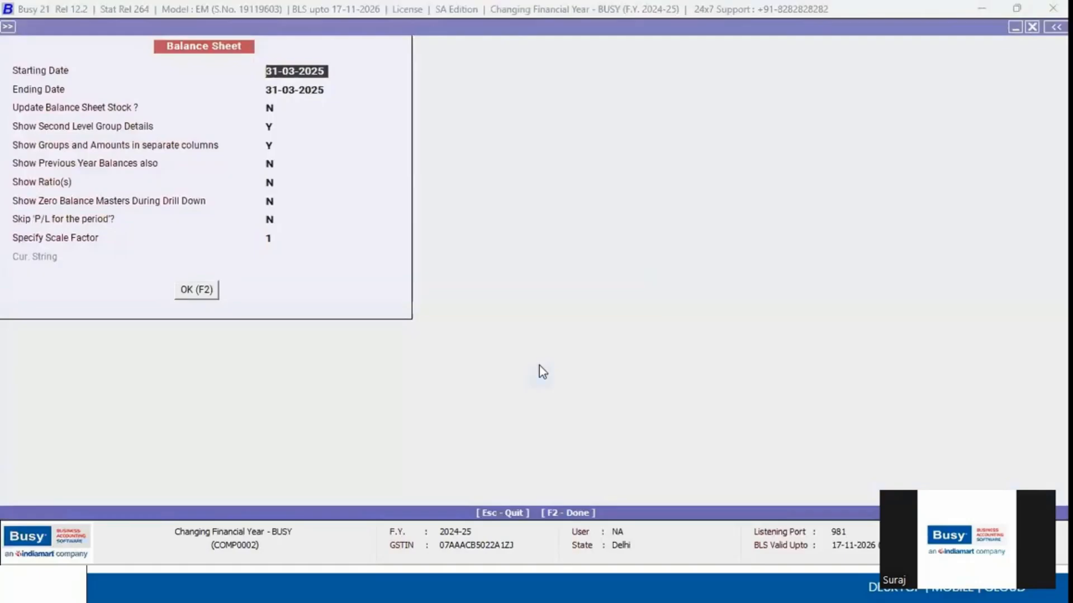
# Generate the Balance Sheet from 01-04-2024 to 31-03-2025 with Update Balance Sheet Stock set to Y
pyautogui.press('Return')
pyautogui.press('Up')
pyautogui.press('Return')
pyautogui.press('Return')
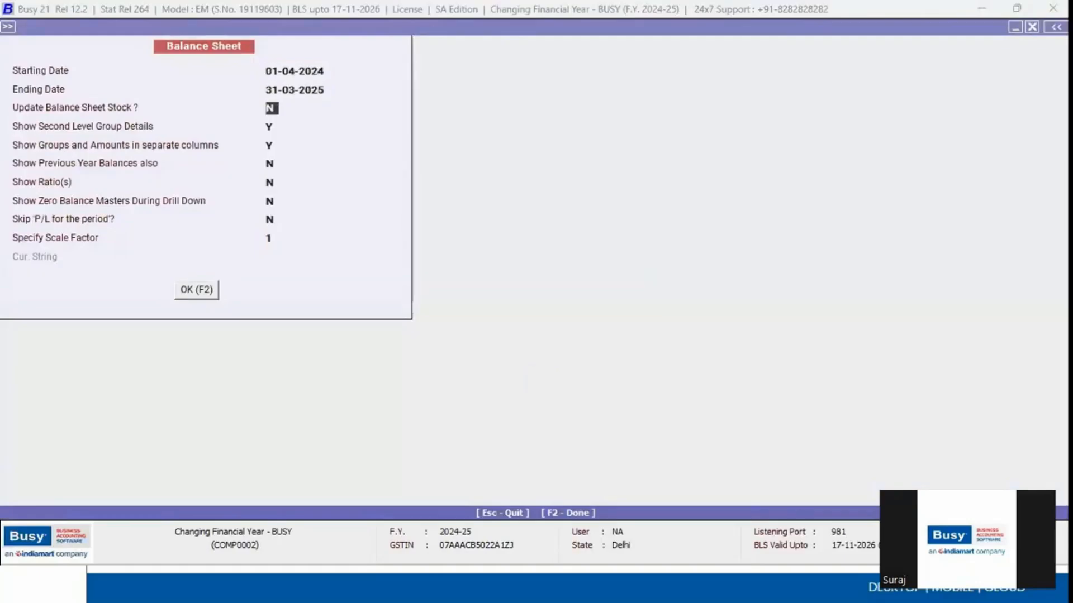
pyautogui.press('Return')
pyautogui.press('Return')
pyautogui.press('Return')
pyautogui.press('Return')
pyautogui.press('Return')
pyautogui.press('Return')
pyautogui.press('Return')
pyautogui.press('Return')
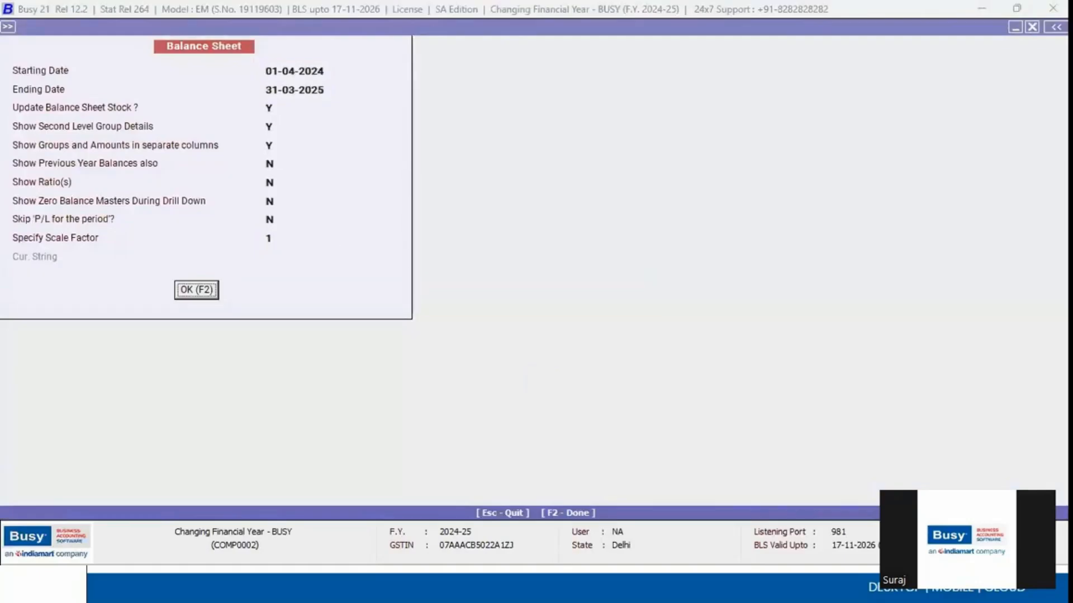
pyautogui.press('Return')
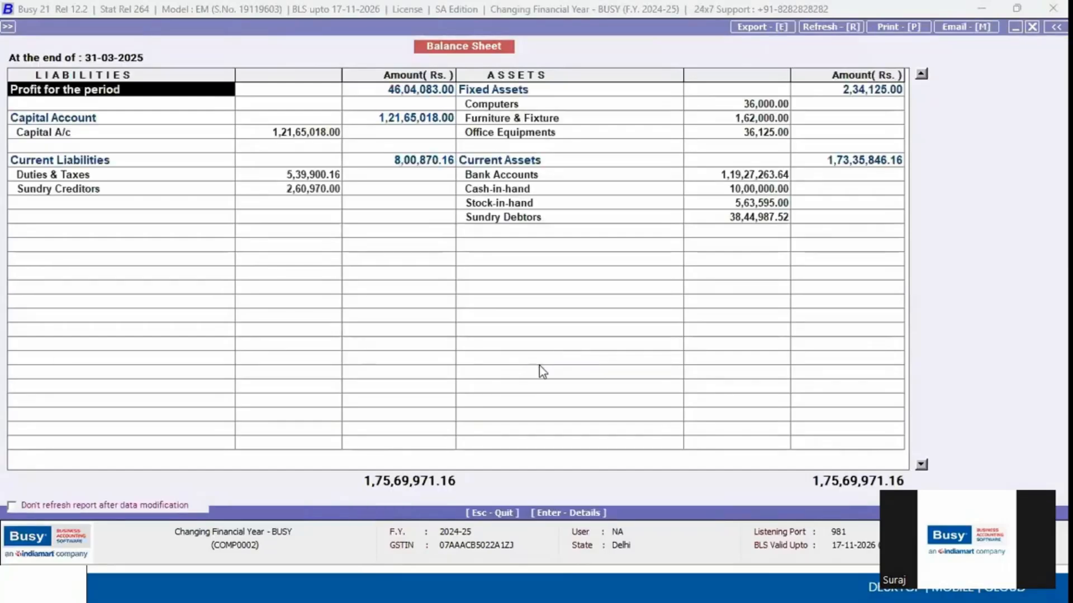
# Examine the Profit & Loss A/c behind the period's profit down to Nett Profit, and the Capital A/c amount in the Balance Sheet
pyautogui.press('Return')
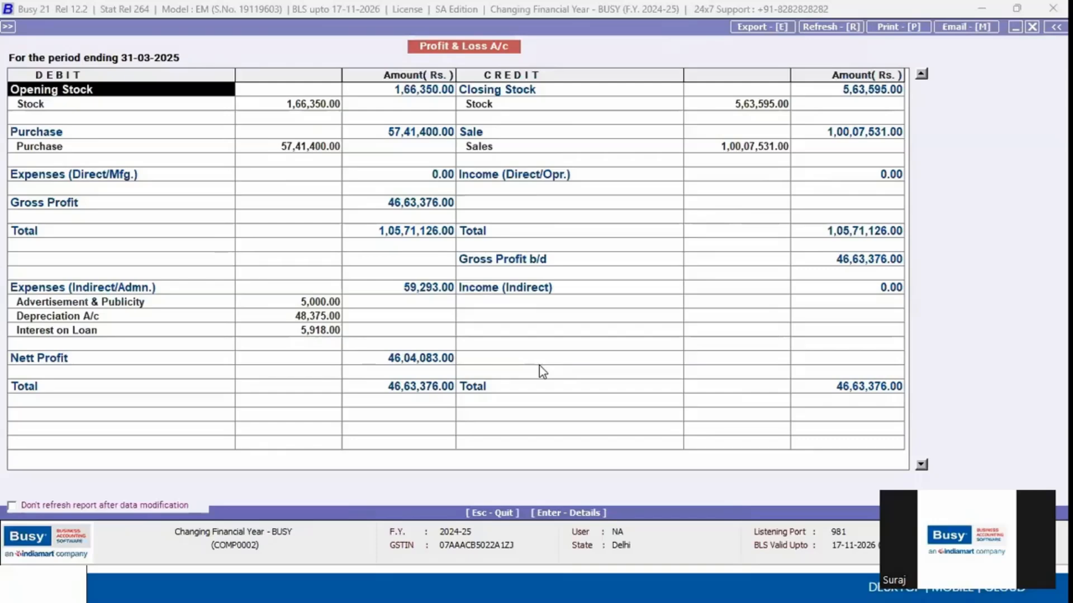
pyautogui.press('Down')
pyautogui.press('Down')
pyautogui.press('Down')
pyautogui.press('Down')
pyautogui.press('Down')
pyautogui.press('Down')
pyautogui.press('Down')
pyautogui.press('Down')
pyautogui.press('Down')
pyautogui.press('Down')
pyautogui.press('Down')
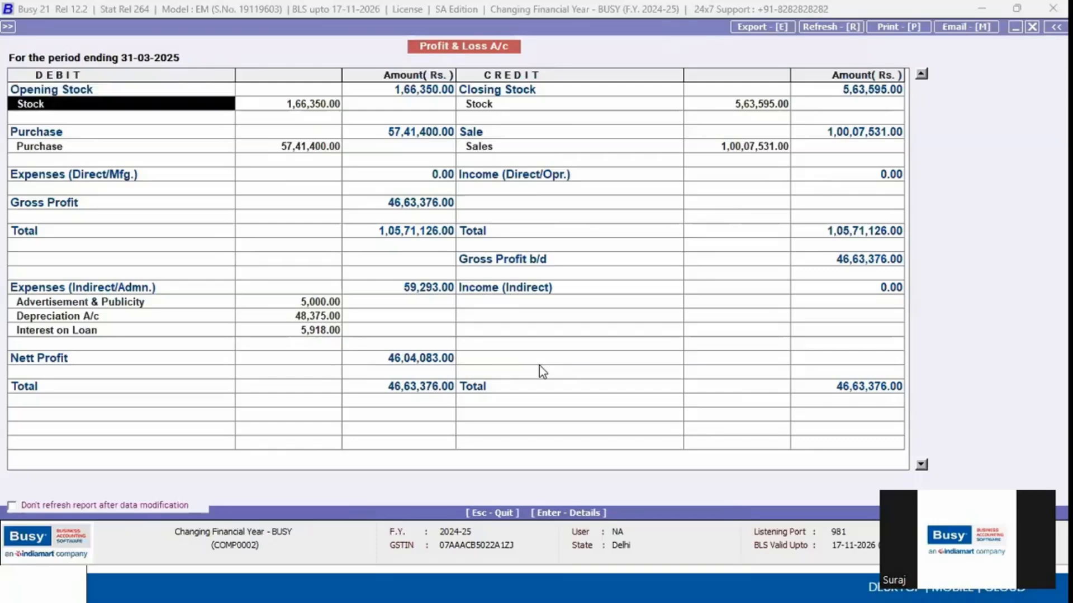
pyautogui.press('Right')
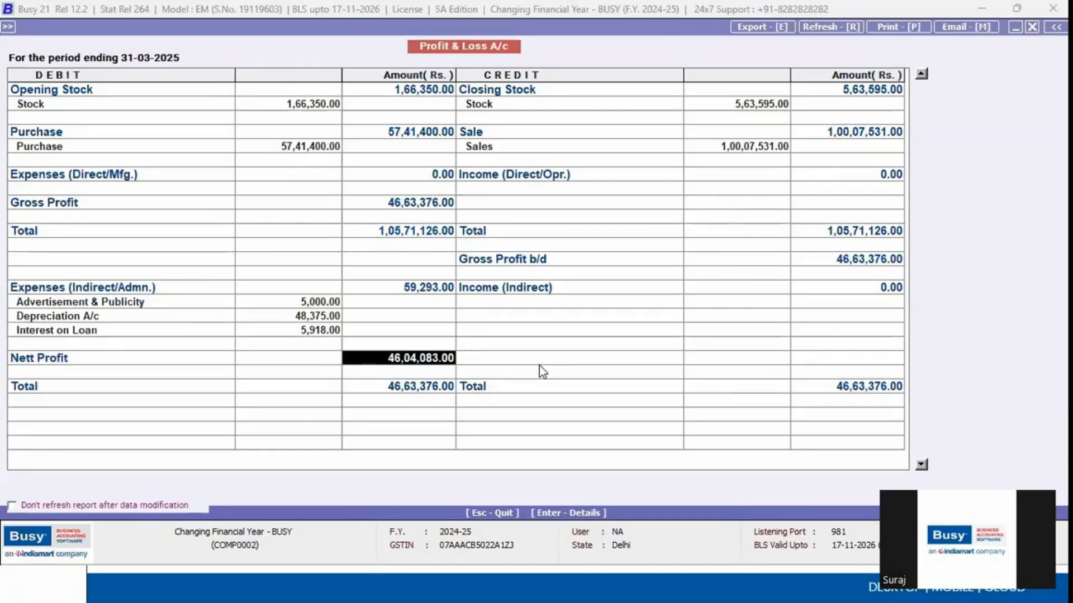
pyautogui.press('Return')
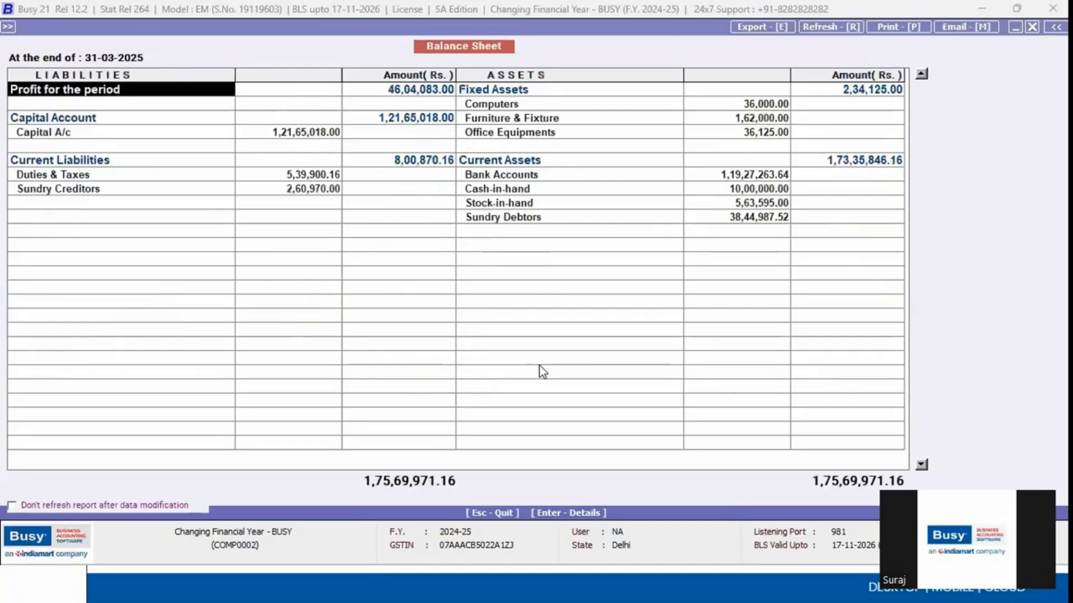
pyautogui.click(305, 137)
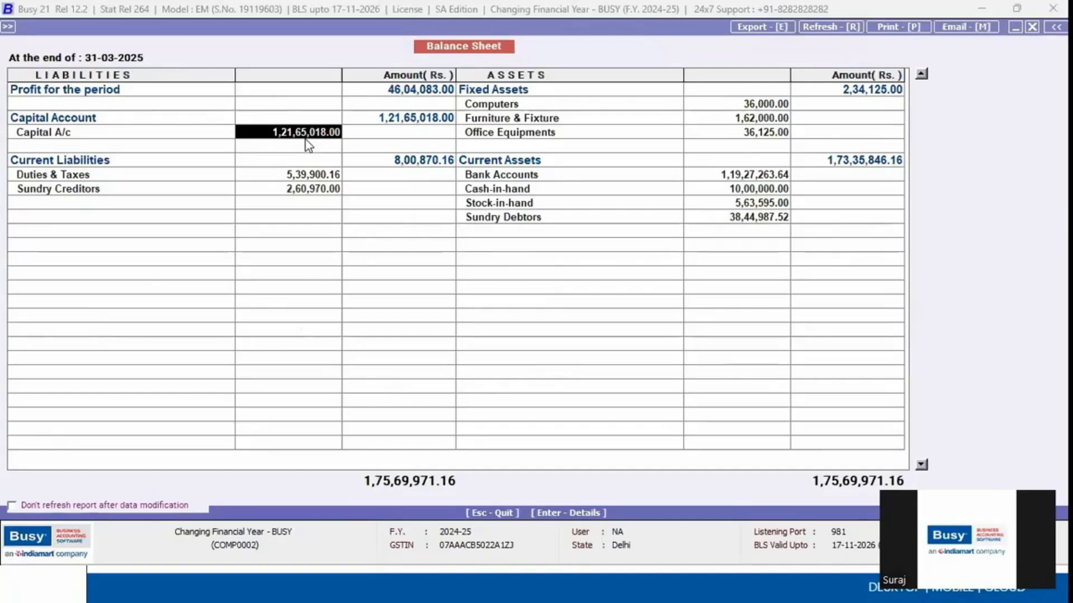
# Close the Balance Sheet and open a new Journal voucher for entry
pyautogui.press('Escape')
pyautogui.press('Escape')
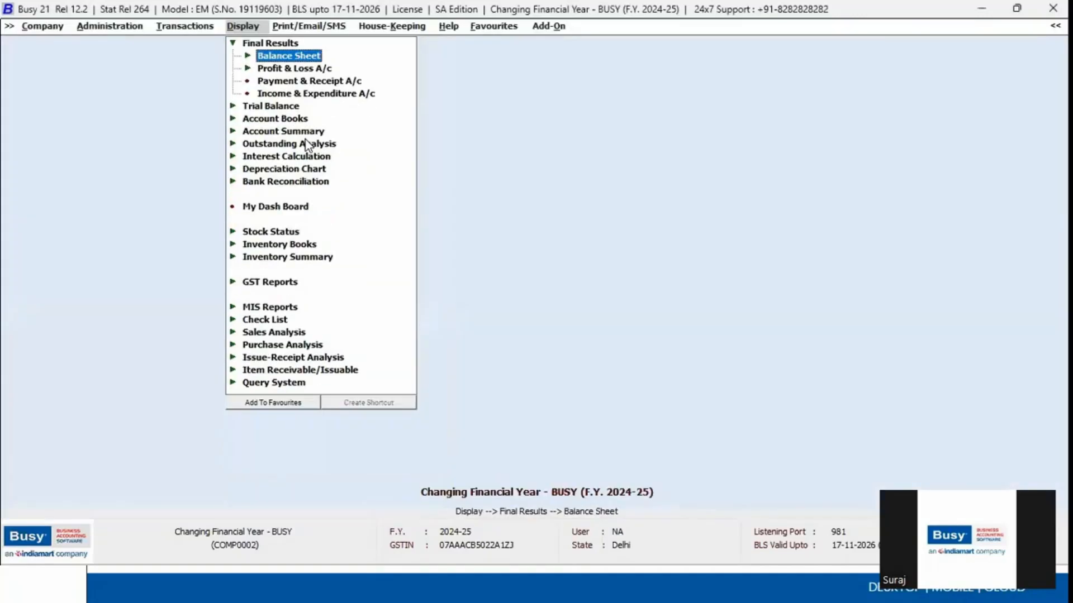
pyautogui.press('Left')
pyautogui.press('Up')
pyautogui.press('Up')
pyautogui.press('Up')
pyautogui.press('Up')
pyautogui.press('Up')
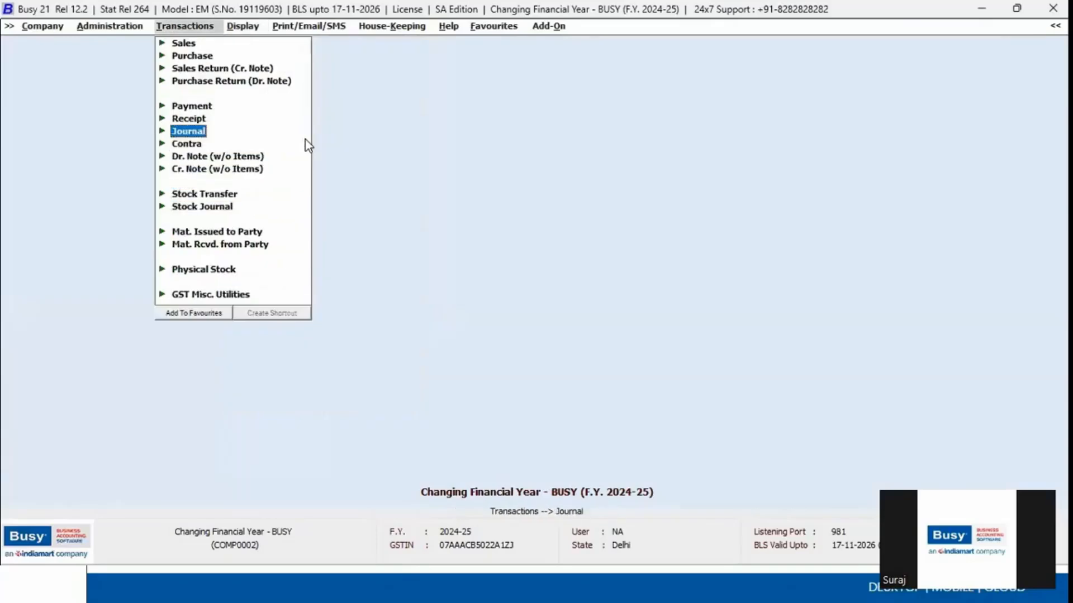
pyautogui.press('Return')
pyautogui.press('Return')
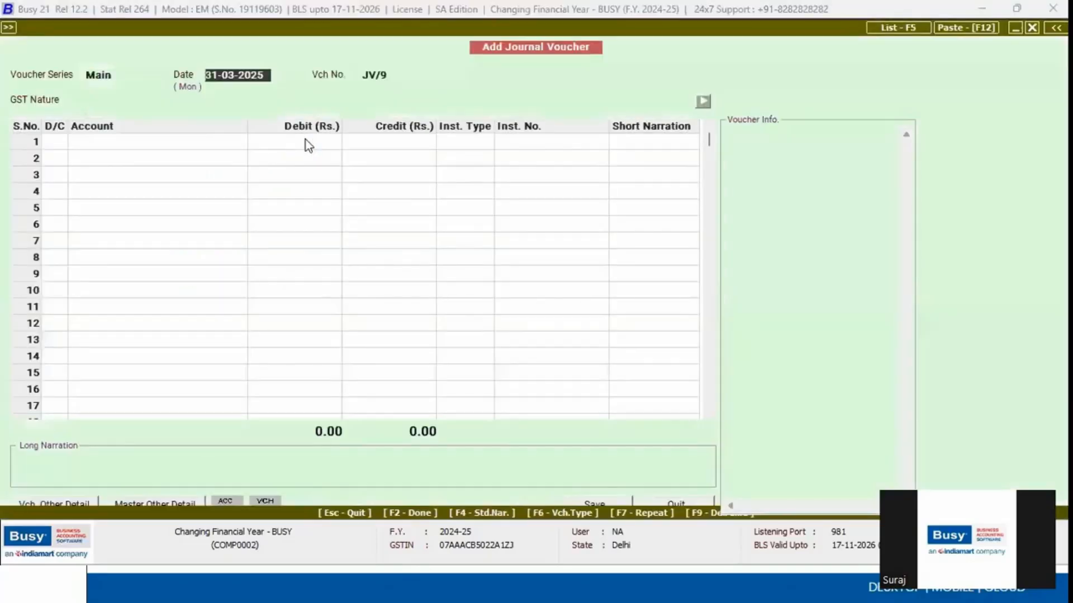
# Date the journal voucher 31-03-2025 with GST Nature Not Applicable and debit Profit & Loss with 46,04,083.00
pyautogui.press('Return')
pyautogui.press('Return')
pyautogui.press('Return')
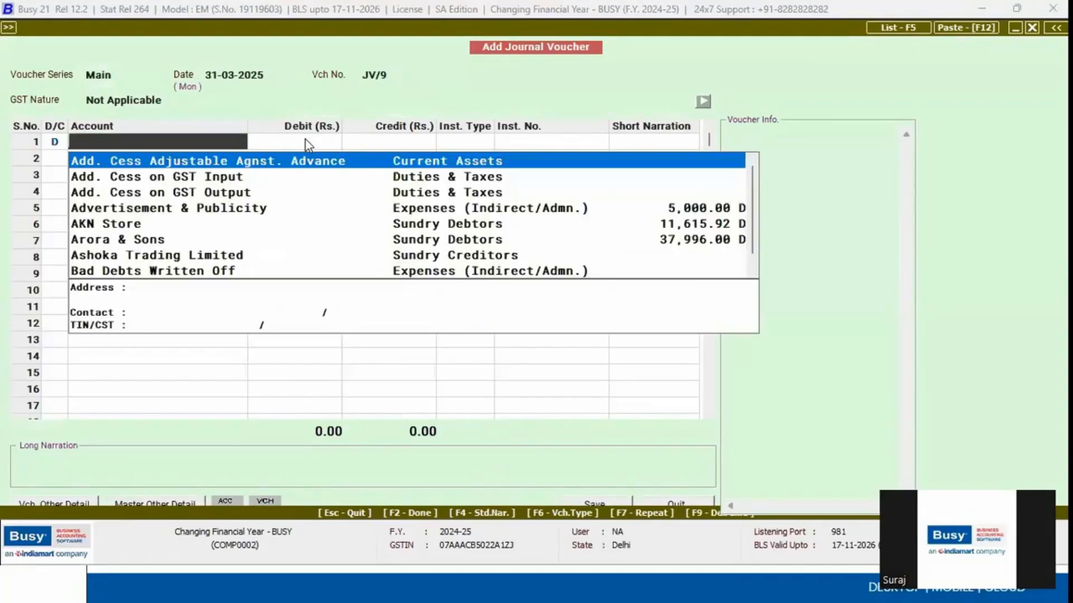
pyautogui.write('pro')
pyautogui.press('Return')
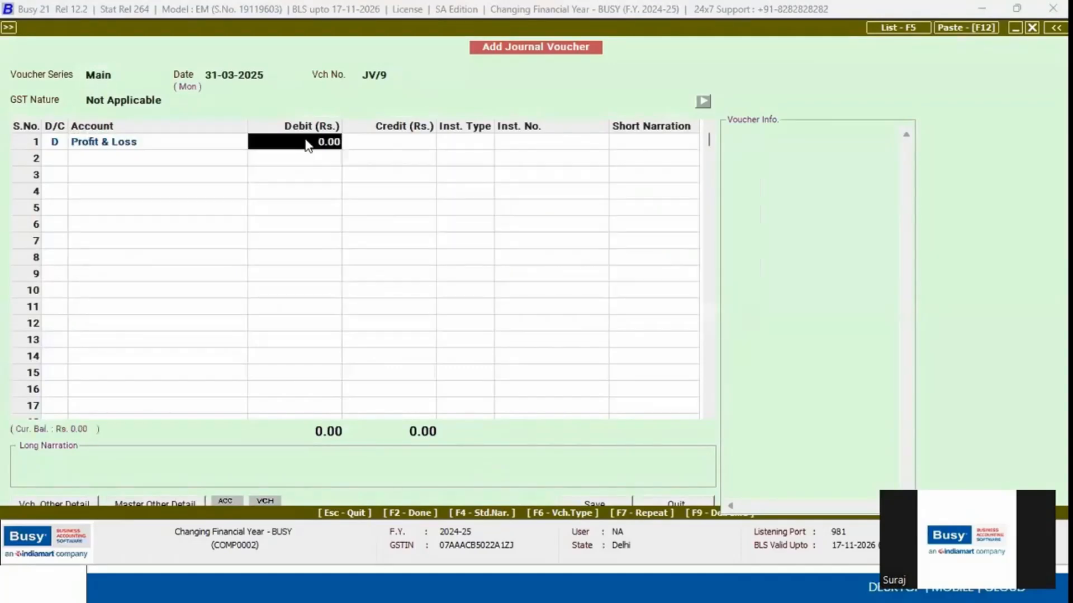
pyautogui.write('46,04,0')
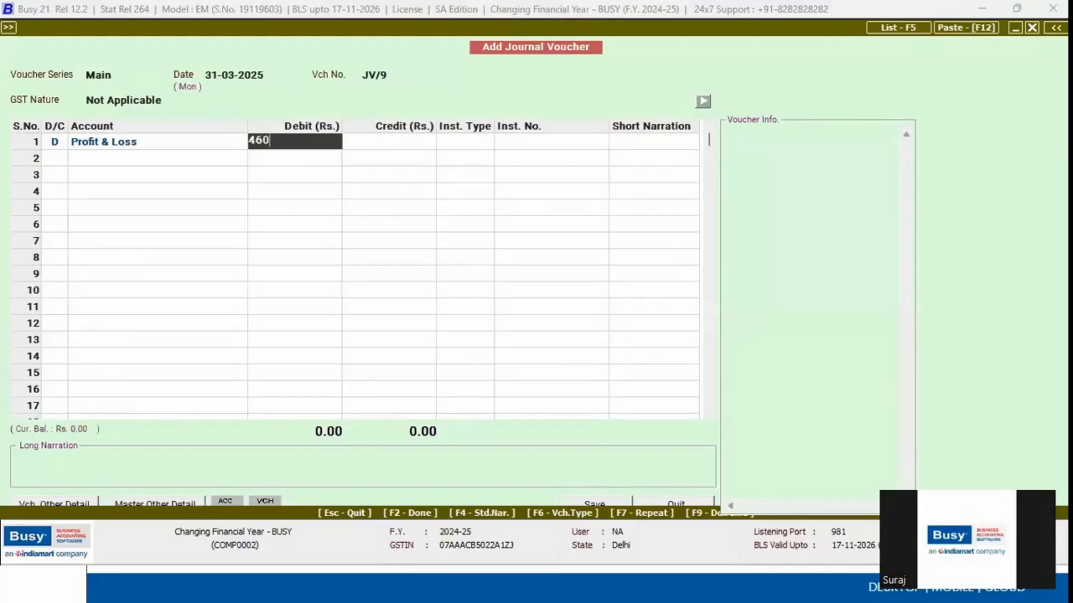
pyautogui.write('83')
pyautogui.press('Return')
pyautogui.press('Return')
pyautogui.press('Return')
pyautogui.press('Return')
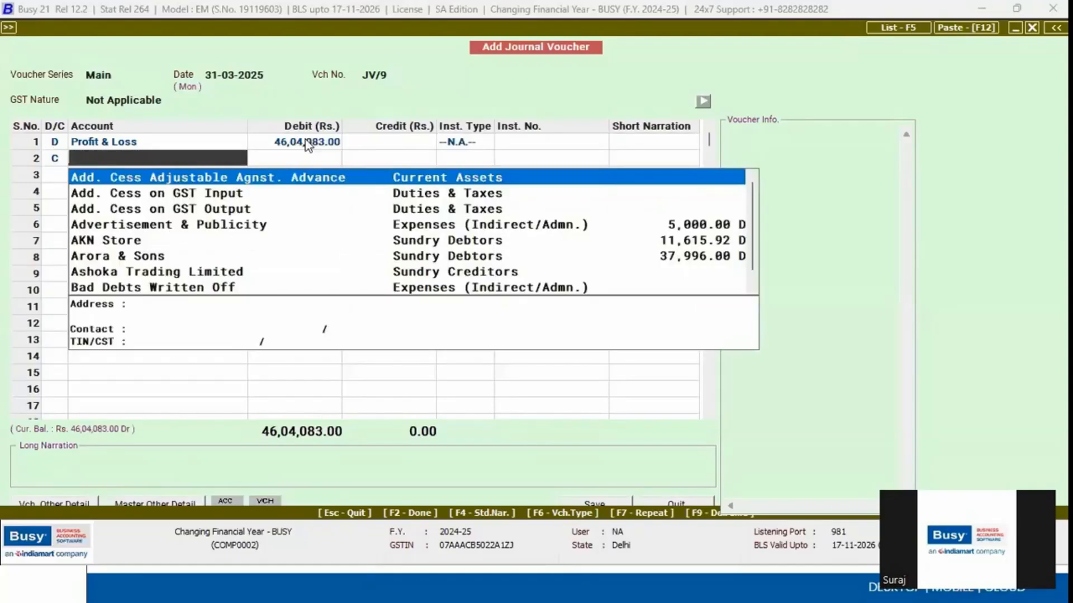
# Credit Capital A/c with 46,04,083.00 on the second line and recheck the Profit & Loss debit line
pyautogui.write('ca')
pyautogui.press('Return')
pyautogui.press('Return')
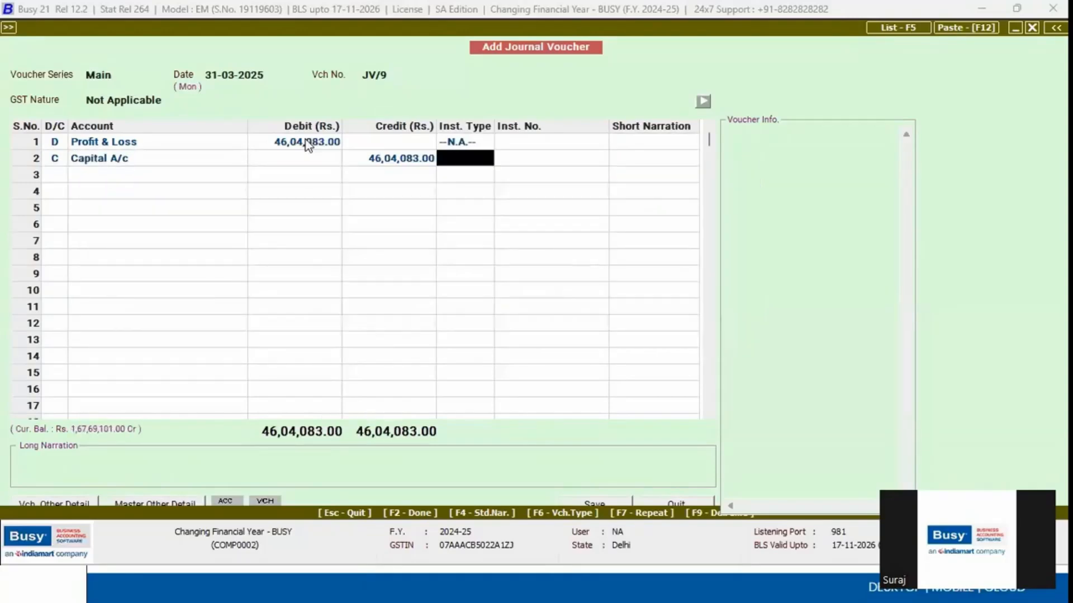
pyautogui.press('Left')
pyautogui.press('Left')
pyautogui.press('Left')
pyautogui.press('Left')
pyautogui.press('Up')
pyautogui.press('Right')
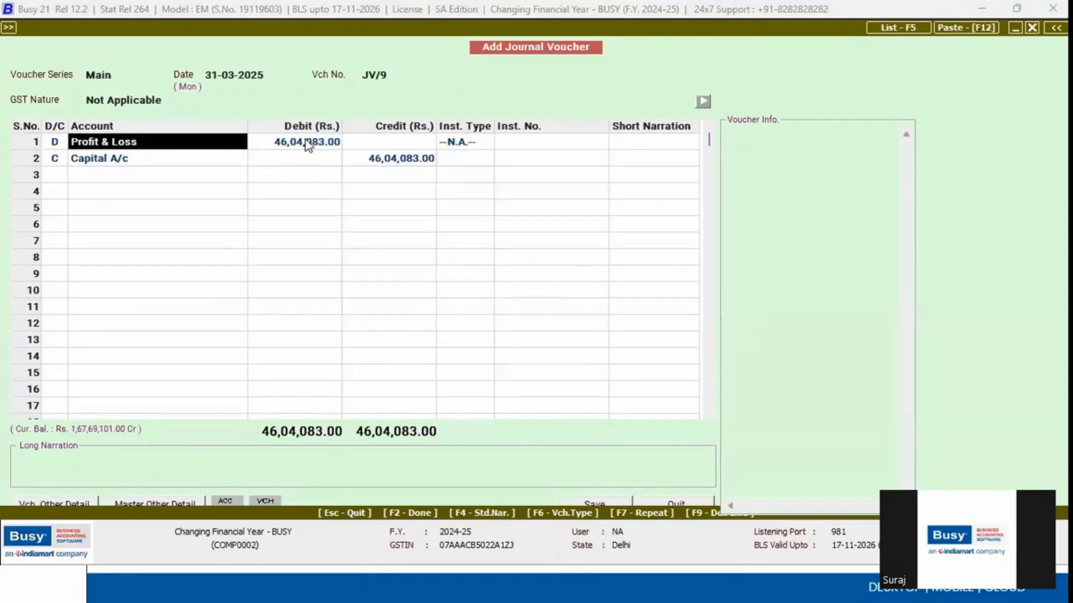
# Finish the Capital A/c line and save the journal voucher transferring the profit to capital
pyautogui.press('Down')
pyautogui.press('Return')
pyautogui.press('Return')
pyautogui.press('Return')
pyautogui.press('Return')
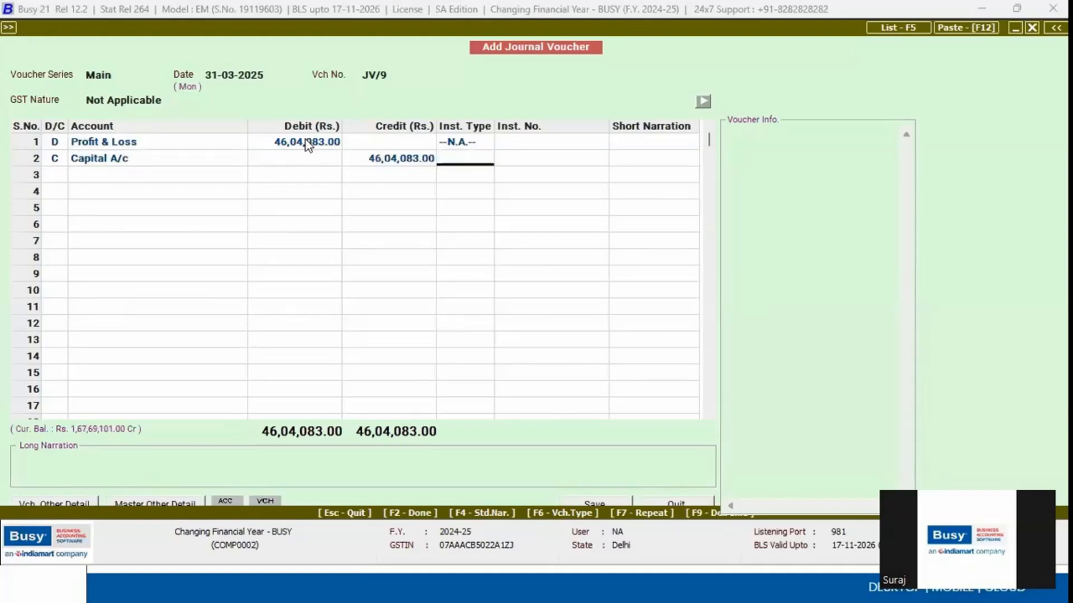
pyautogui.press('Return')
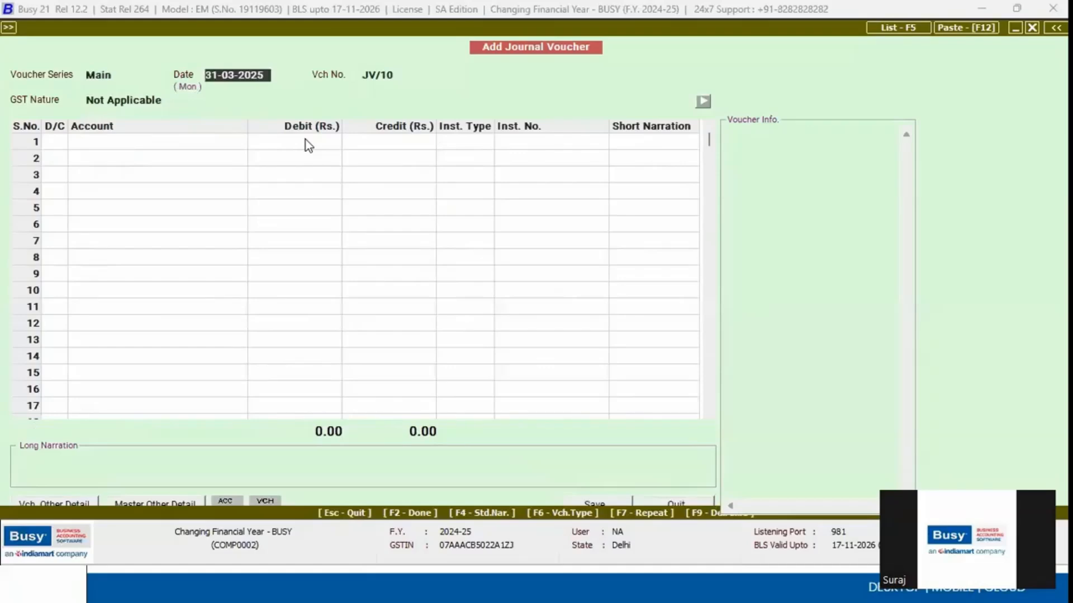
# Generate the Capital A/c ledger from 01-04-2024 to 31-03-2025 to check the profit transfer, and switch to the presentation
pyautogui.hotkey('alt', 'l')
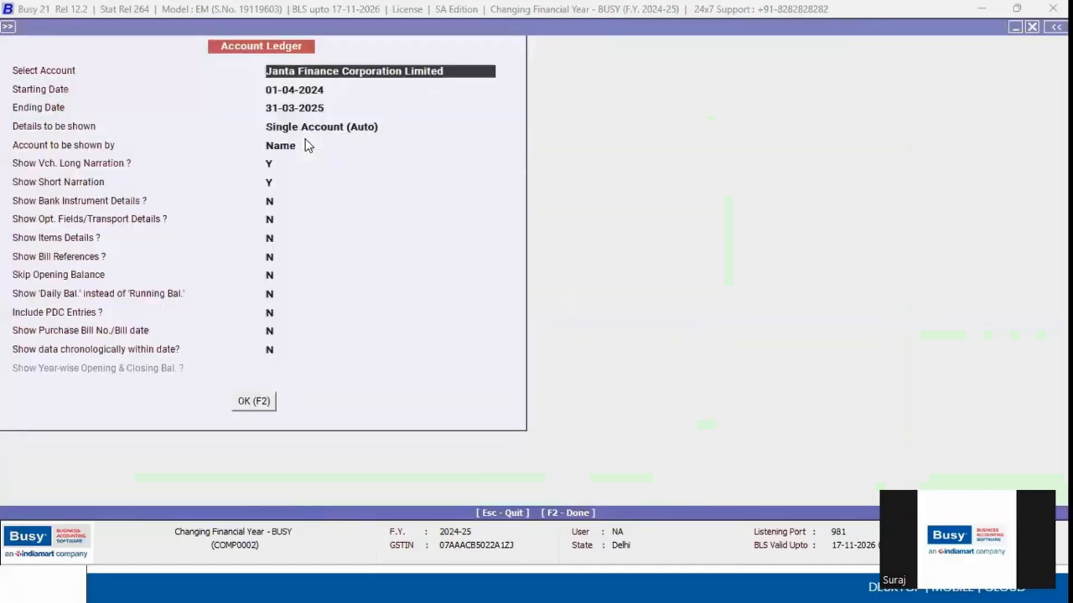
pyautogui.write('cap')
pyautogui.press('Return')
pyautogui.press('F2')
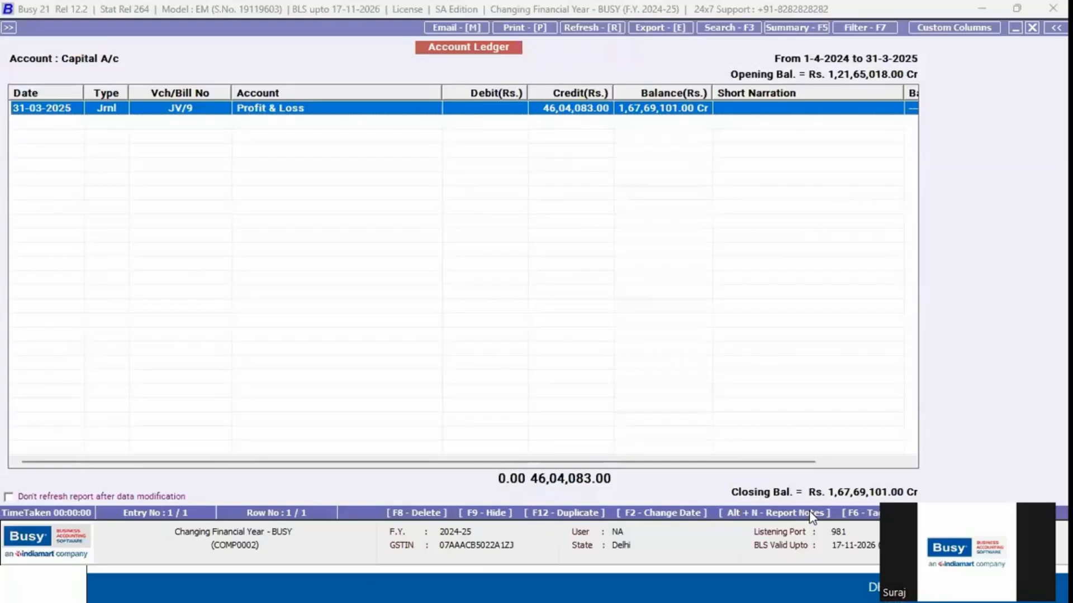
pyautogui.press('Escape')
pyautogui.hotkey('alt', 'Tab')
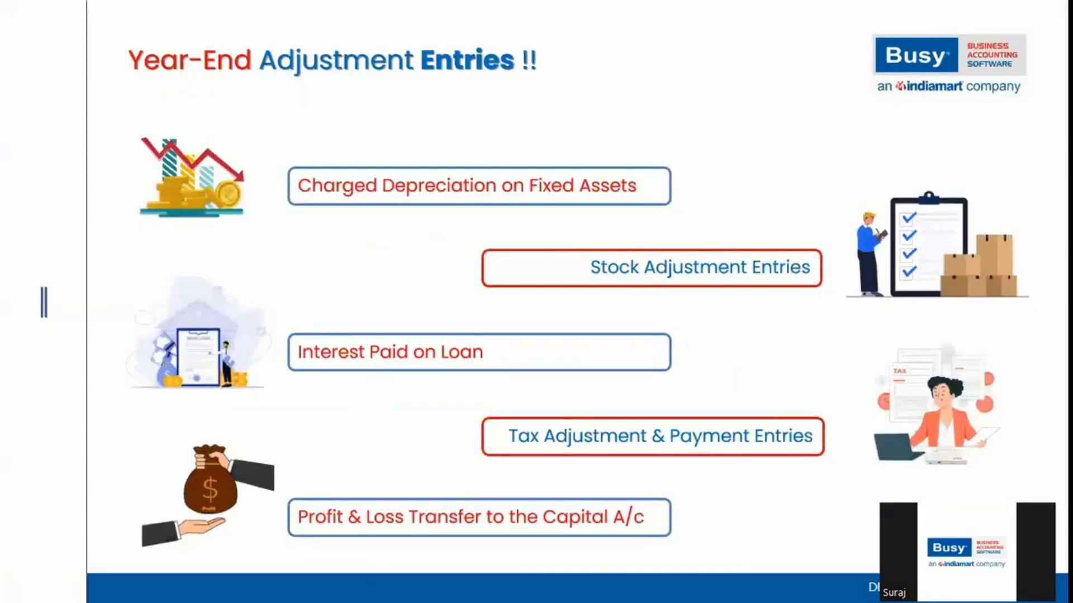
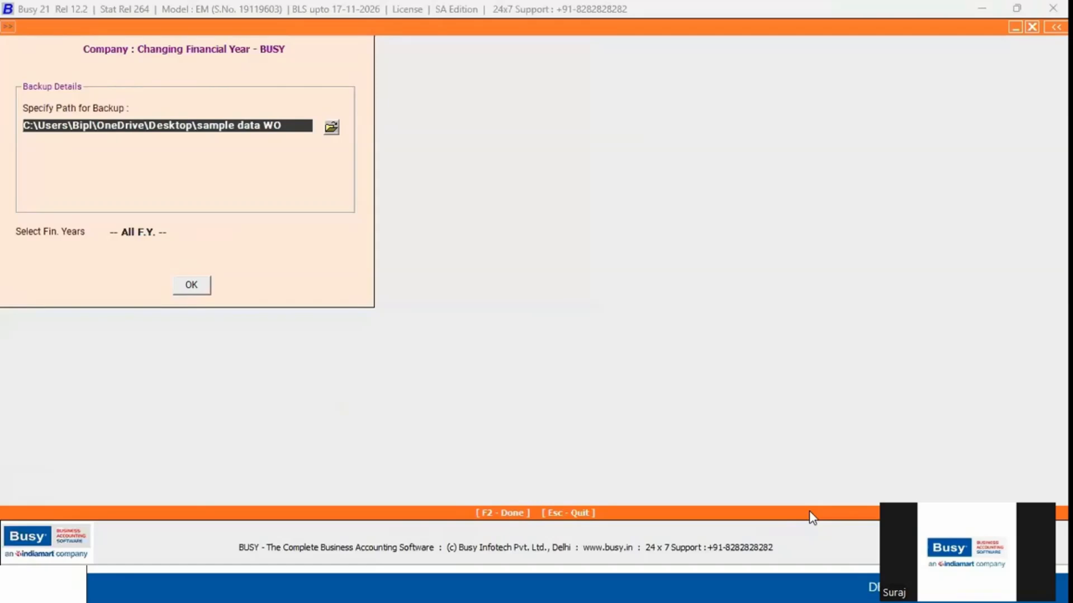
# Leave the backup form and open the company Changing Financial Year - BUSY, dismissing the financial year reminder
pyautogui.press('Escape')
pyautogui.press('Escape')
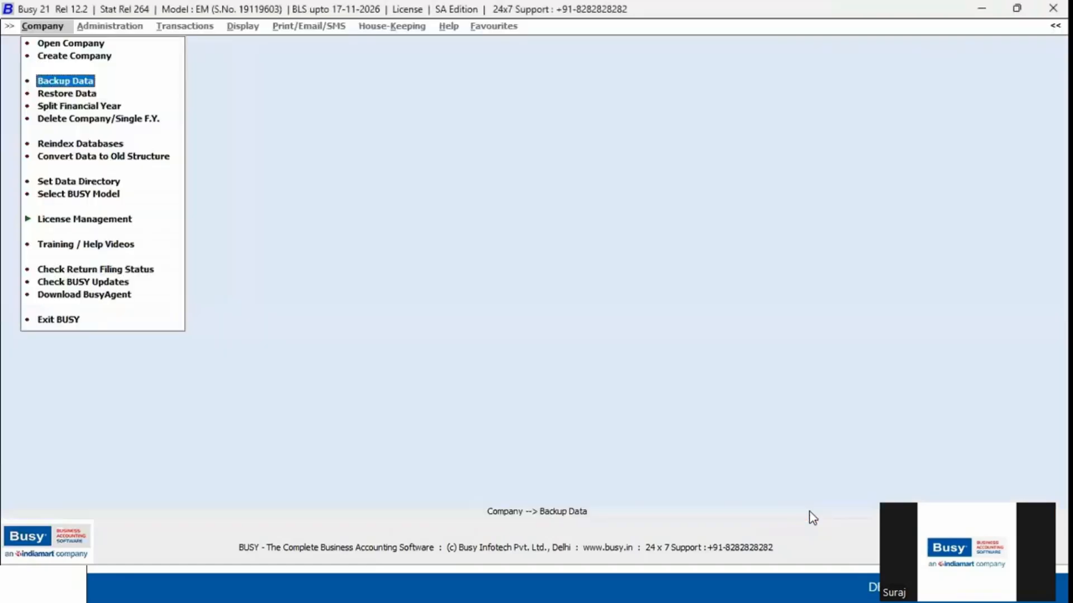
pyautogui.press('Up')
pyautogui.press('Up')
pyautogui.press('Return')
pyautogui.press('Down')
pyautogui.press('Down')
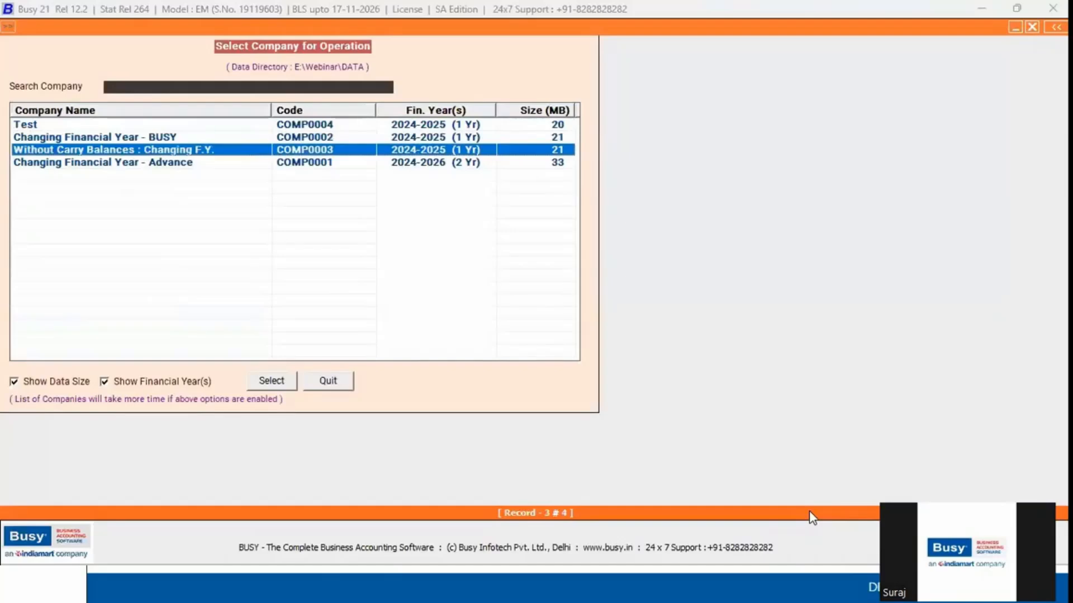
pyautogui.press('Up')
pyautogui.press('Return')
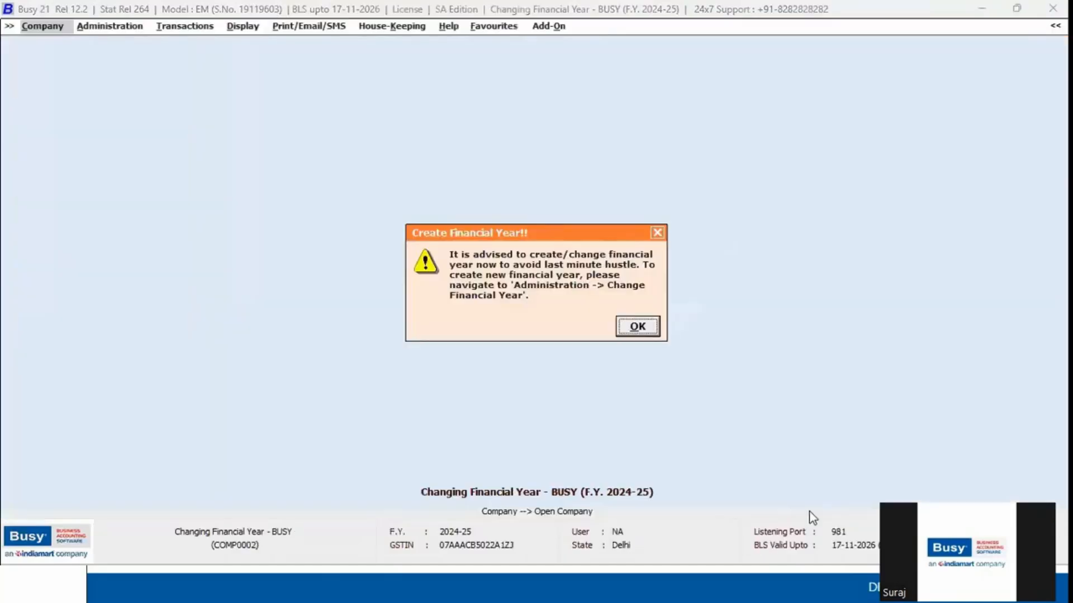
pyautogui.press('Return')
# Run Update Master Balances for the open company and close the process when it completes
pyautogui.press('Right')
pyautogui.press('Right')
pyautogui.press('Right')
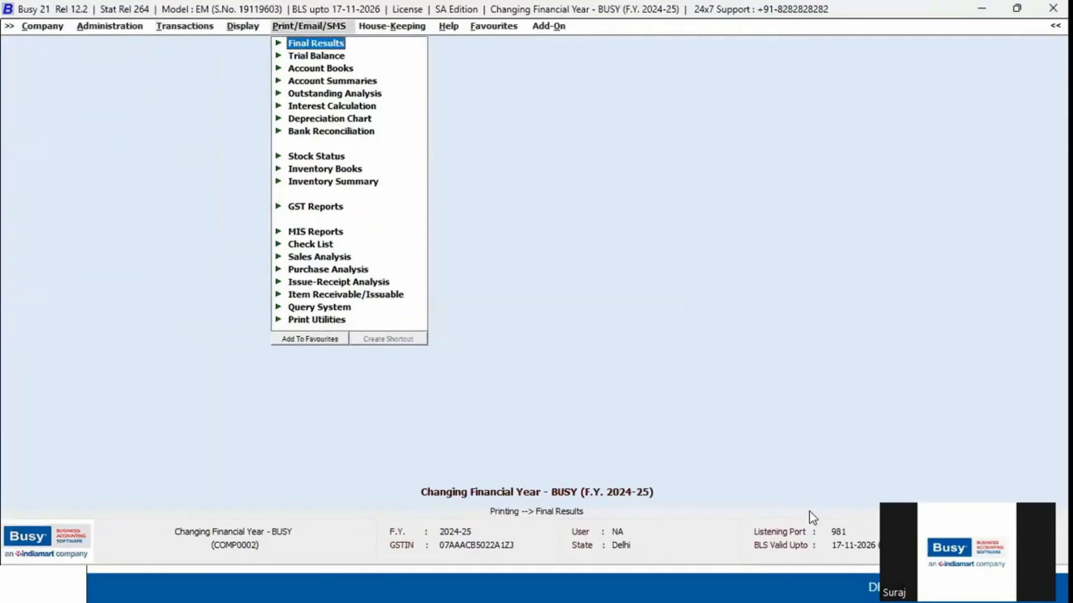
pyautogui.press('Right')
pyautogui.press('Down')
pyautogui.press('Down')
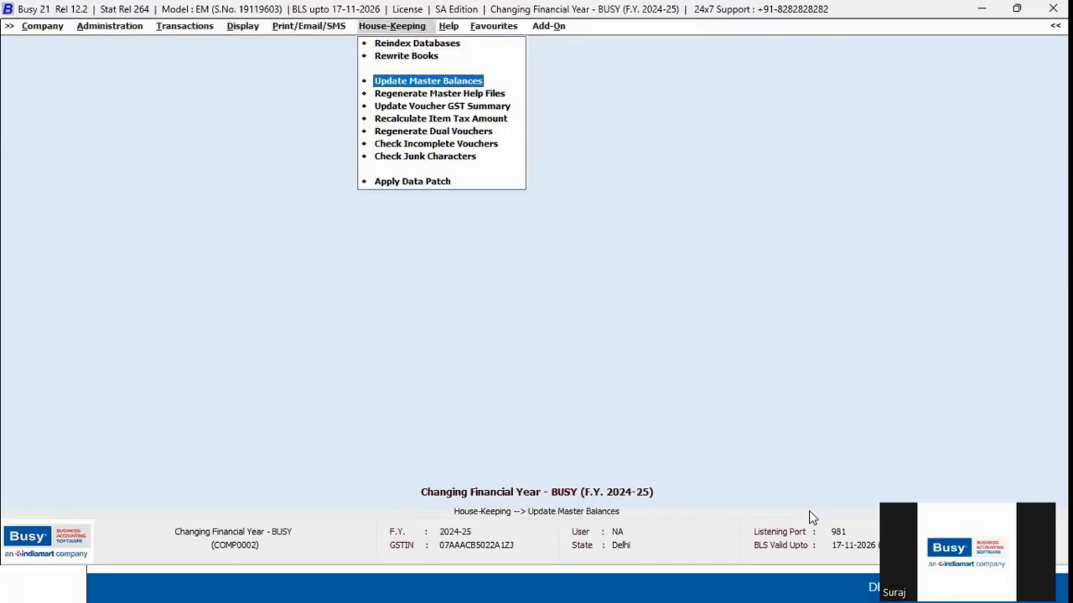
pyautogui.press('Return')
pyautogui.press('Return')
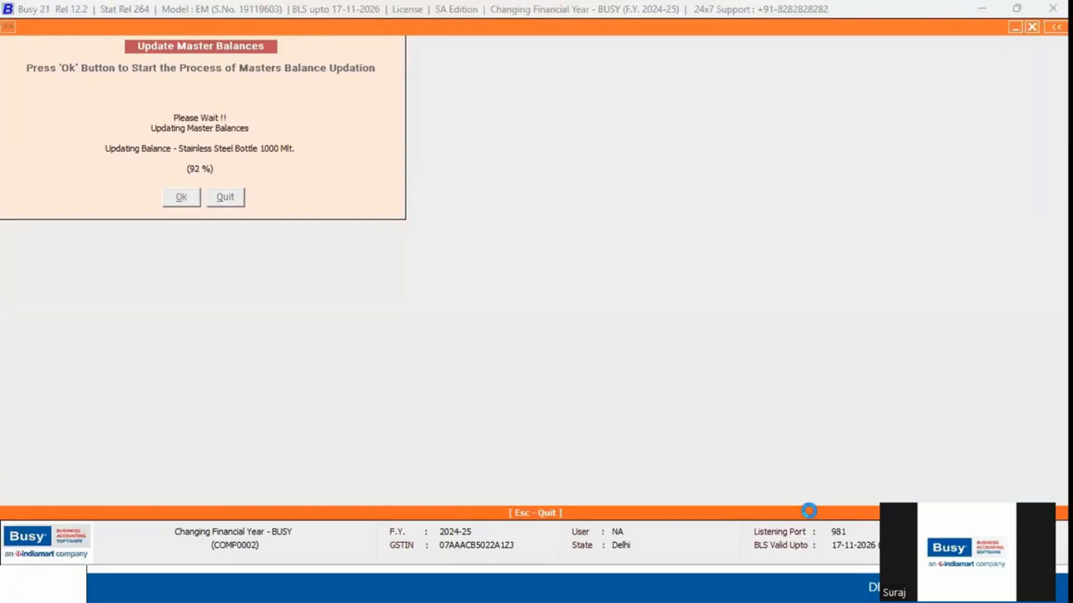
pyautogui.press('Return')
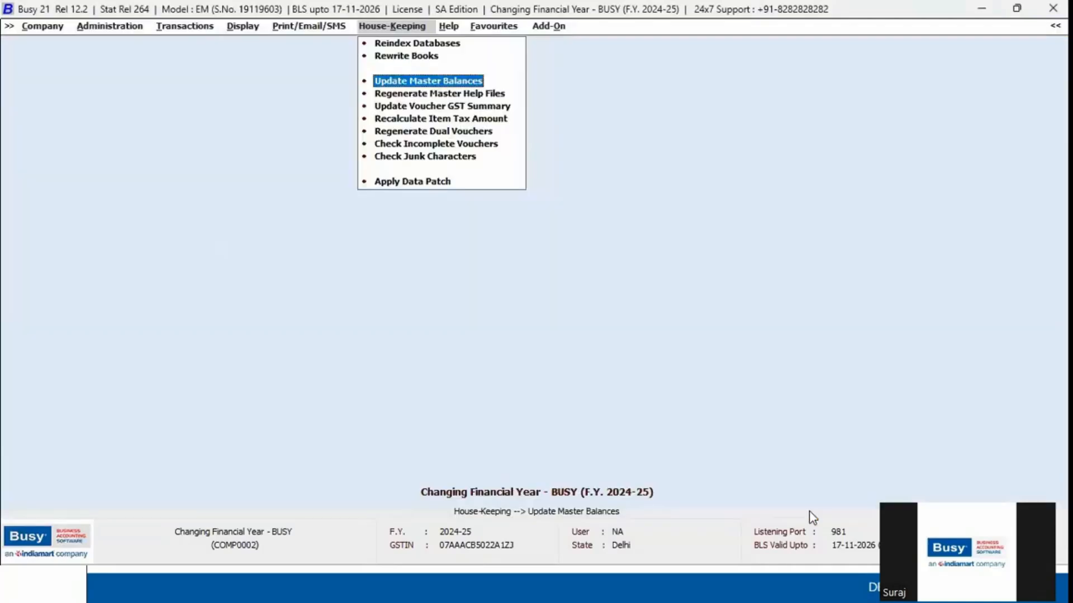
# Create the new financial year from 01-04-2025, carrying forward all balances and all item and party masters
pyautogui.press('Left')
pyautogui.press('Left')
pyautogui.press('Left')
pyautogui.press('Left')
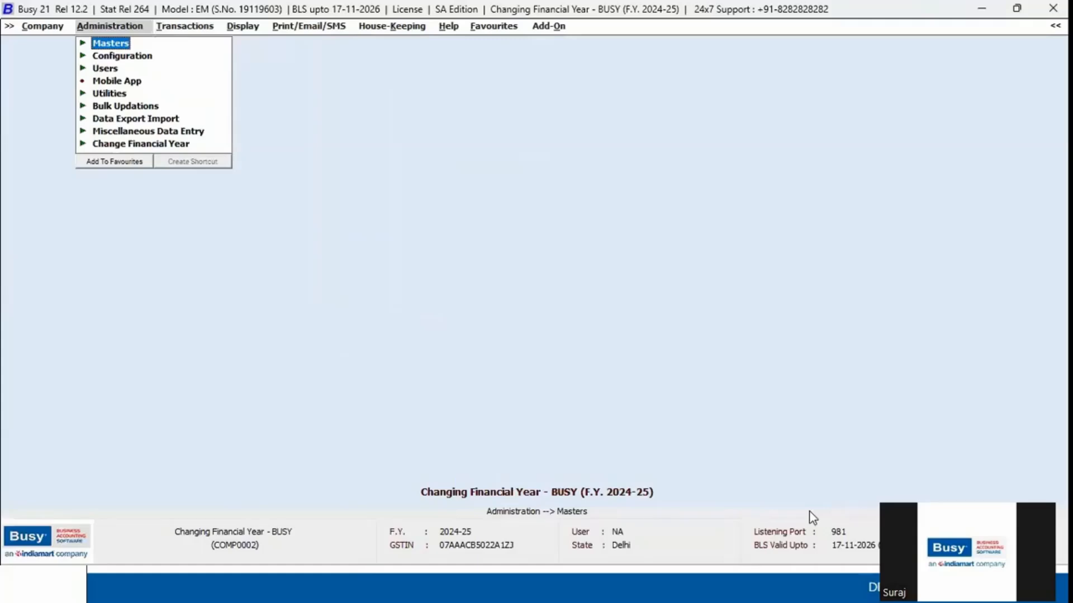
pyautogui.press('Up')
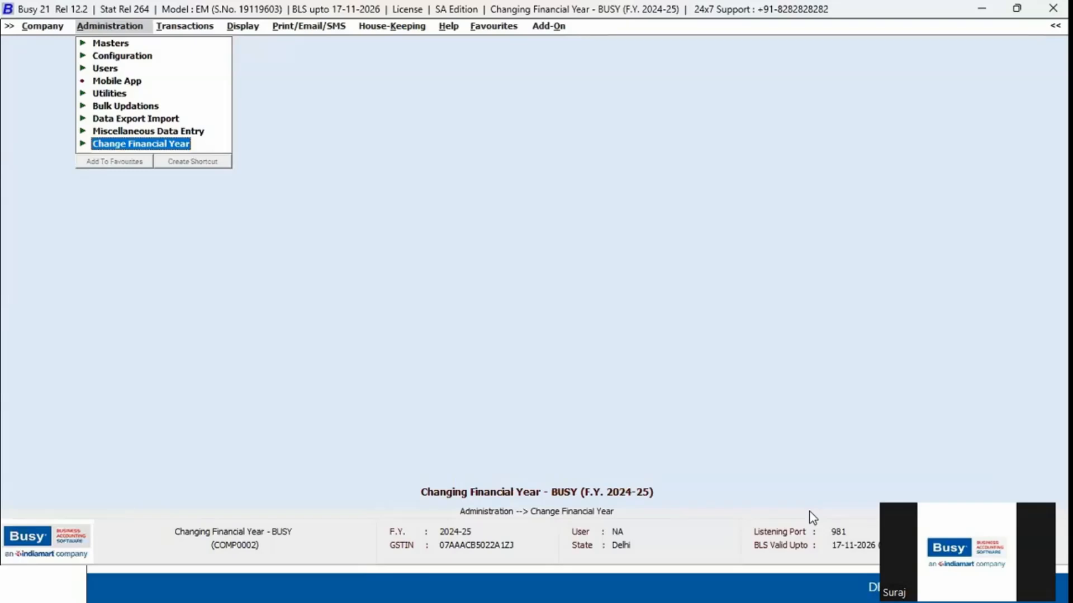
pyautogui.press('Return')
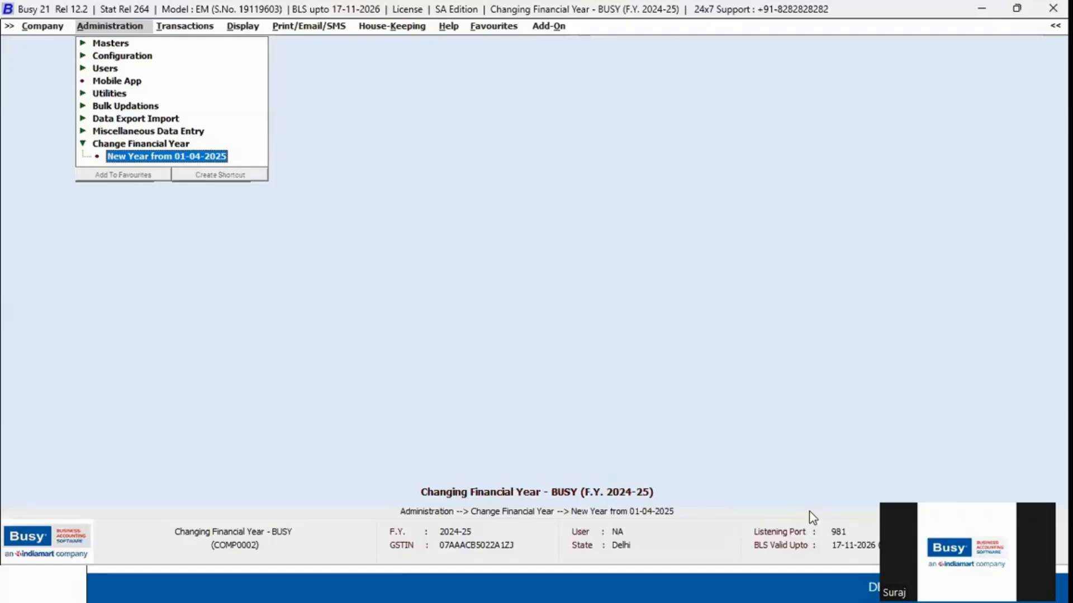
pyautogui.press('Return')
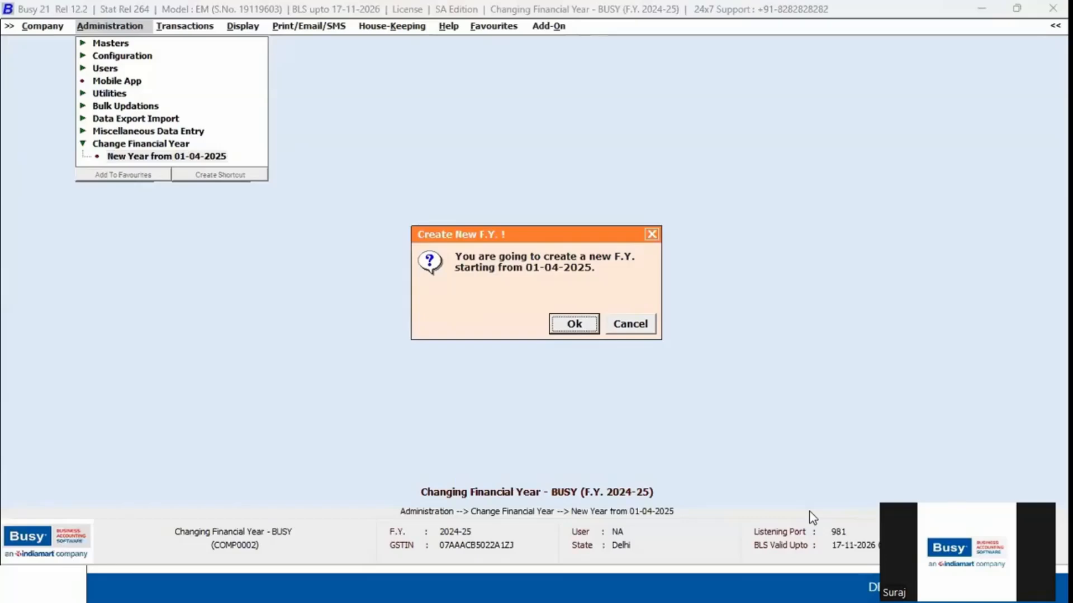
pyautogui.press('Return')
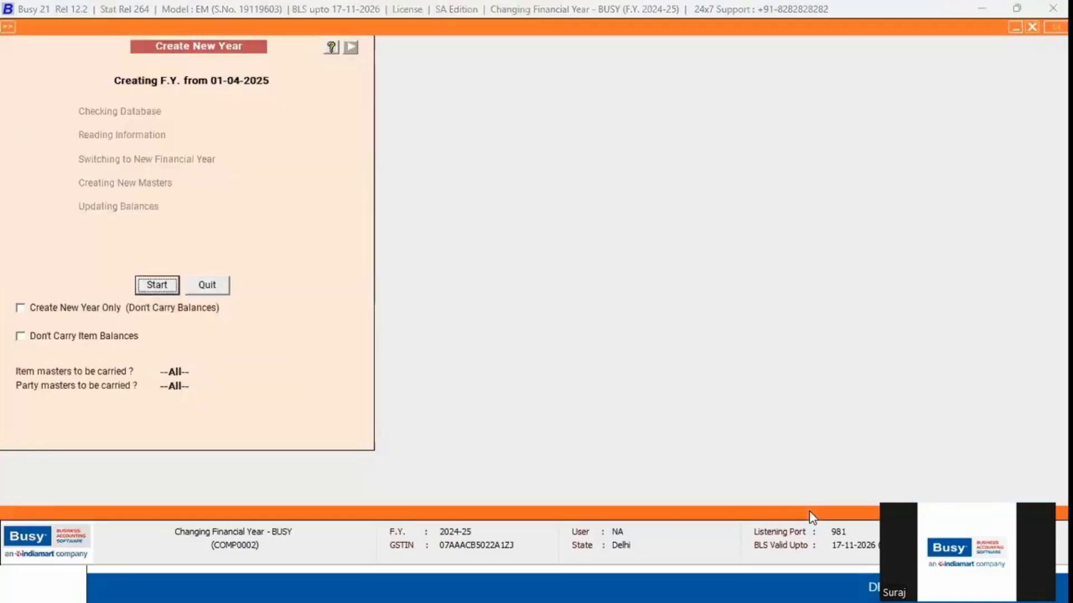
pyautogui.press('Return')
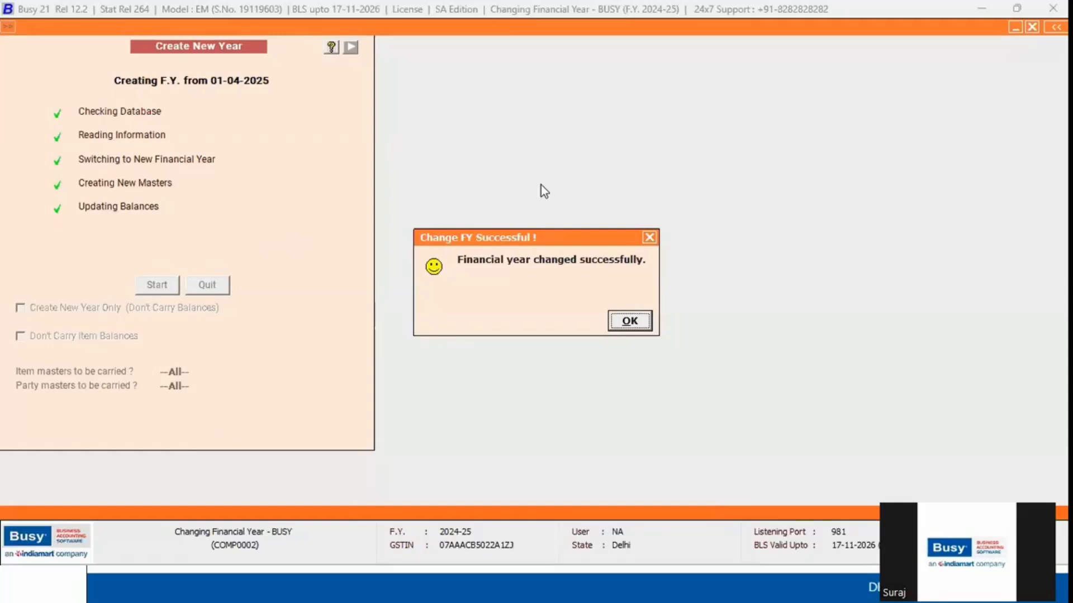
pyautogui.click(630, 321)
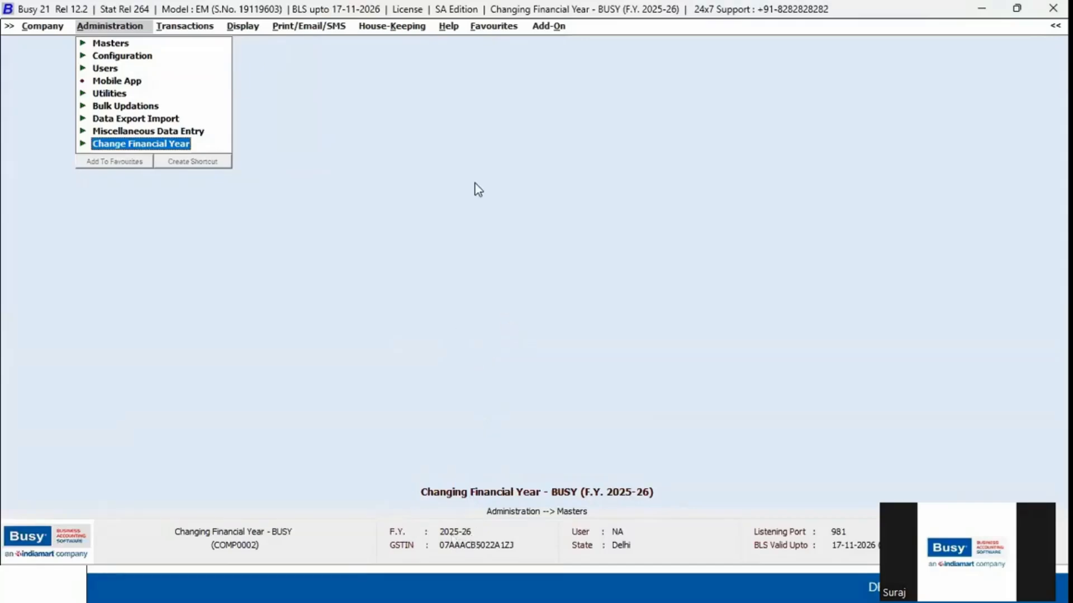
# Generate the horizontal standard Balance Sheet for 01-04-2025 with the balance sheet stock updated
pyautogui.press('Right')
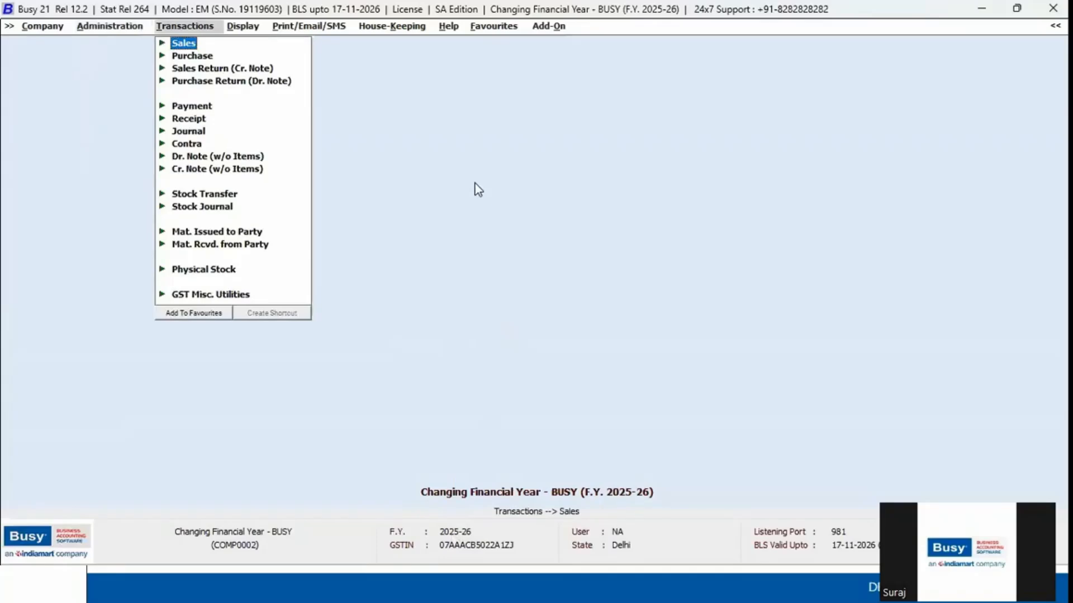
pyautogui.press('Right')
pyautogui.press('Right')
pyautogui.press('Right')
pyautogui.press('Return')
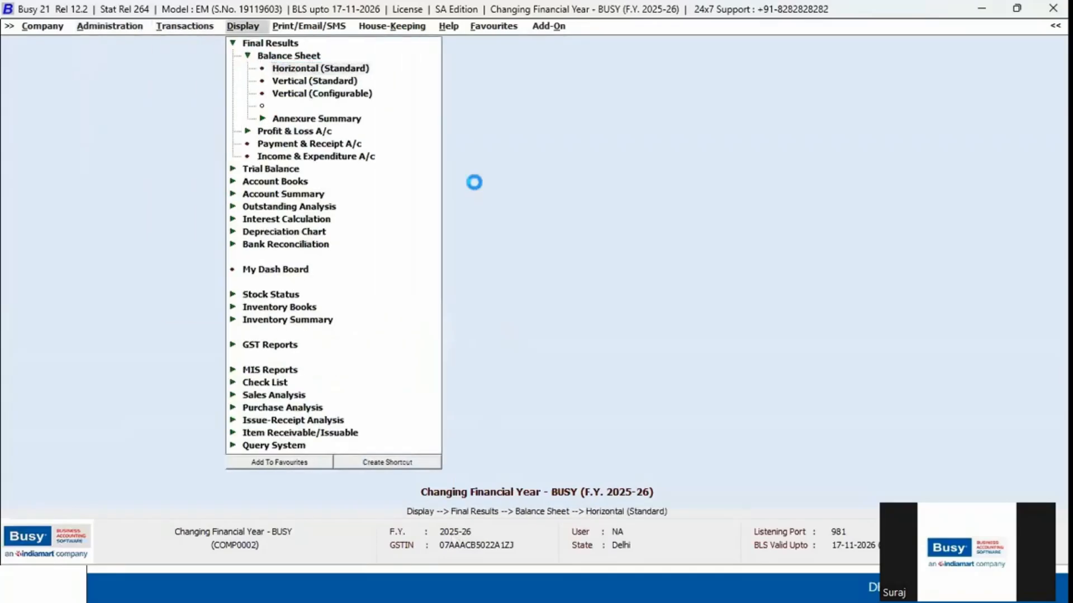
pyautogui.press('Return')
pyautogui.press('Return')
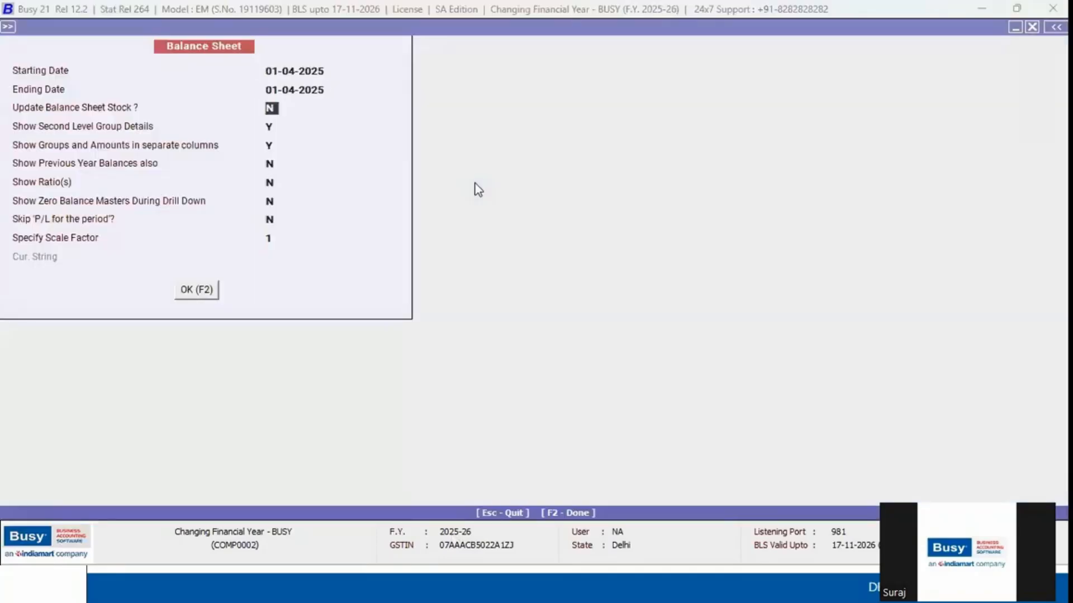
pyautogui.press('y')
pyautogui.press('Return')
pyautogui.press('F2')
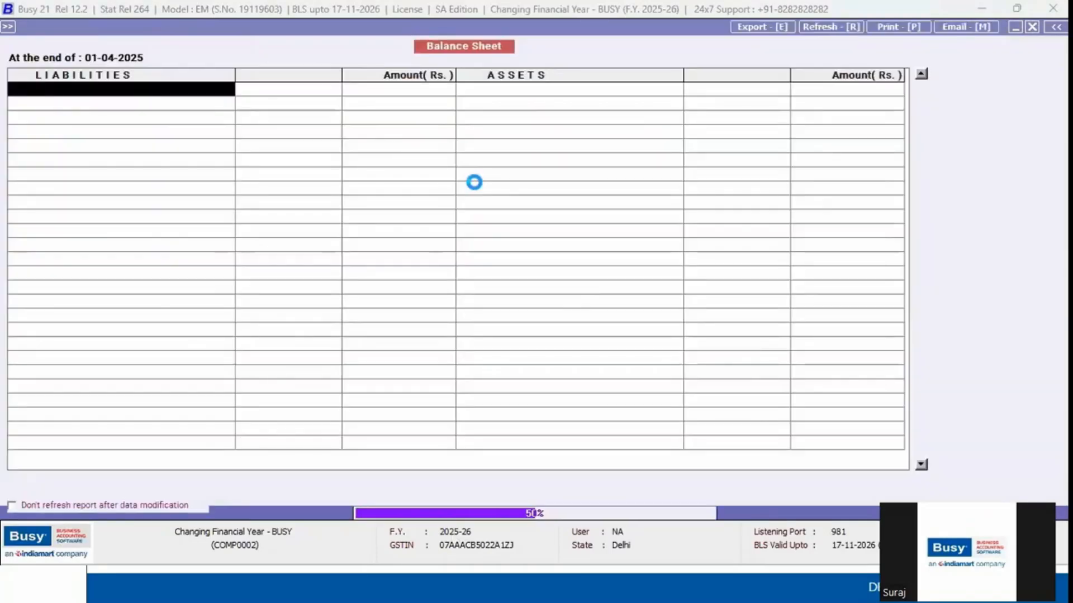
# Open the Capital A/c monthly summary from the Balance Sheet to check its carried-forward balance, and leave the report
pyautogui.press('Return')
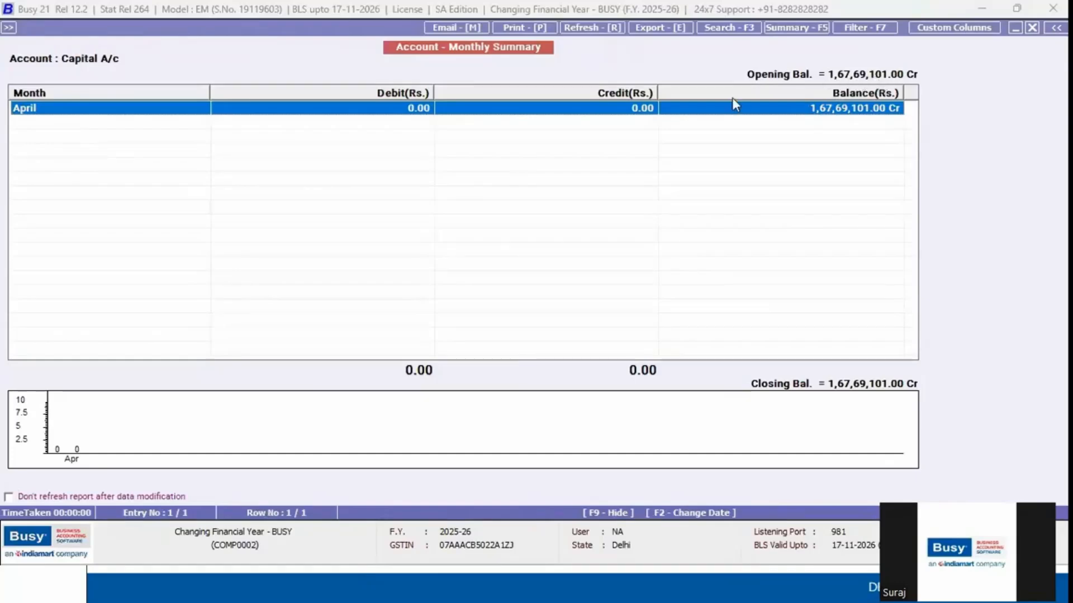
pyautogui.press('Escape')
pyautogui.press('Escape')
pyautogui.press('Escape')
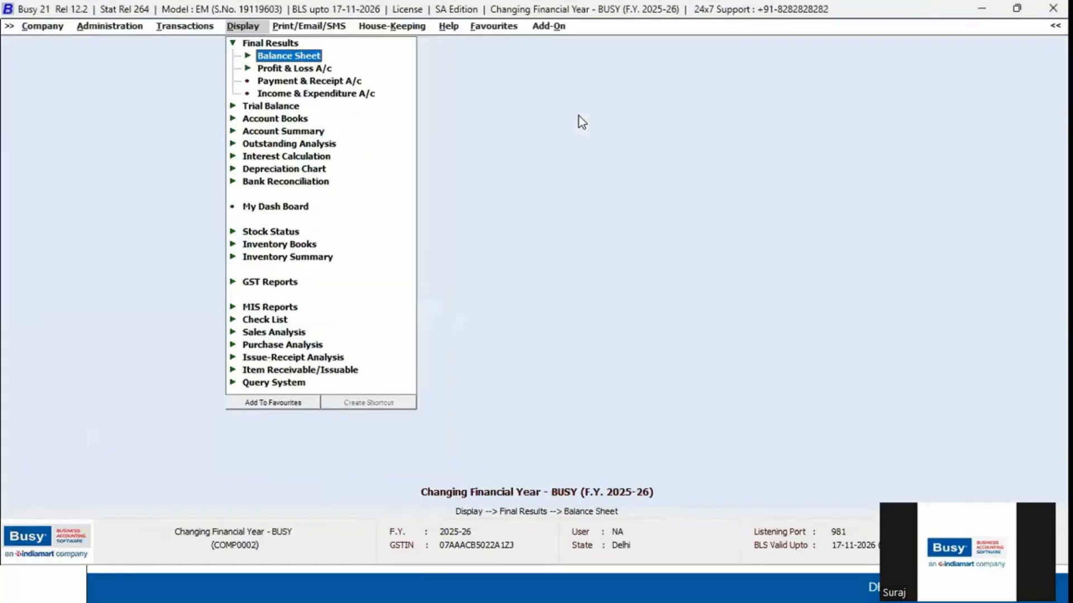
# Generate the alphabetical closing Trial Balance with balances only as on 01-04-2025, and close it after review
pyautogui.press('Down')
pyautogui.press('Down')
pyautogui.press('Down')
pyautogui.press('Down')
pyautogui.press('Return')
pyautogui.press('Return')
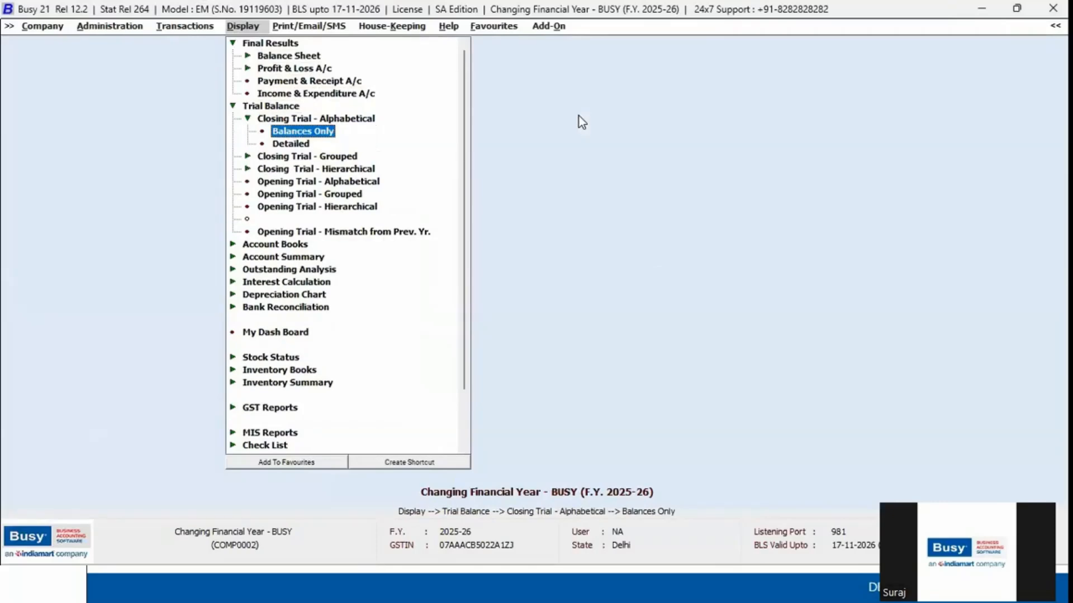
pyautogui.press('Return')
pyautogui.press('Return')
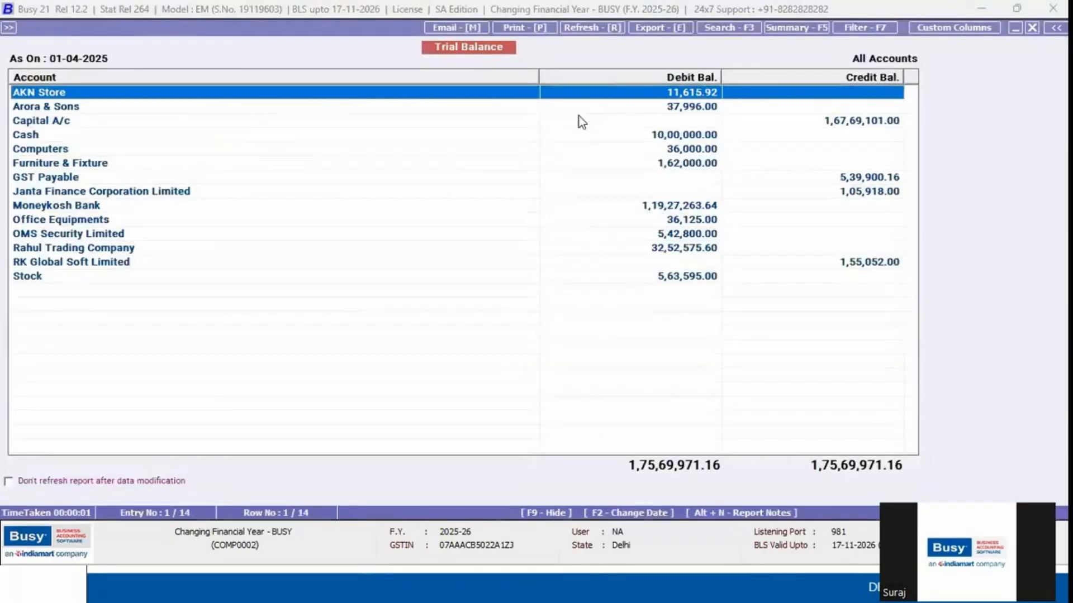
pyautogui.press('Escape')
pyautogui.press('Escape')
pyautogui.press('Escape')
# Generate the detailed alphabetical closing Trial Balance for 01-04-2025 with all masters, check the opening balances, and close it
pyautogui.press('Down')
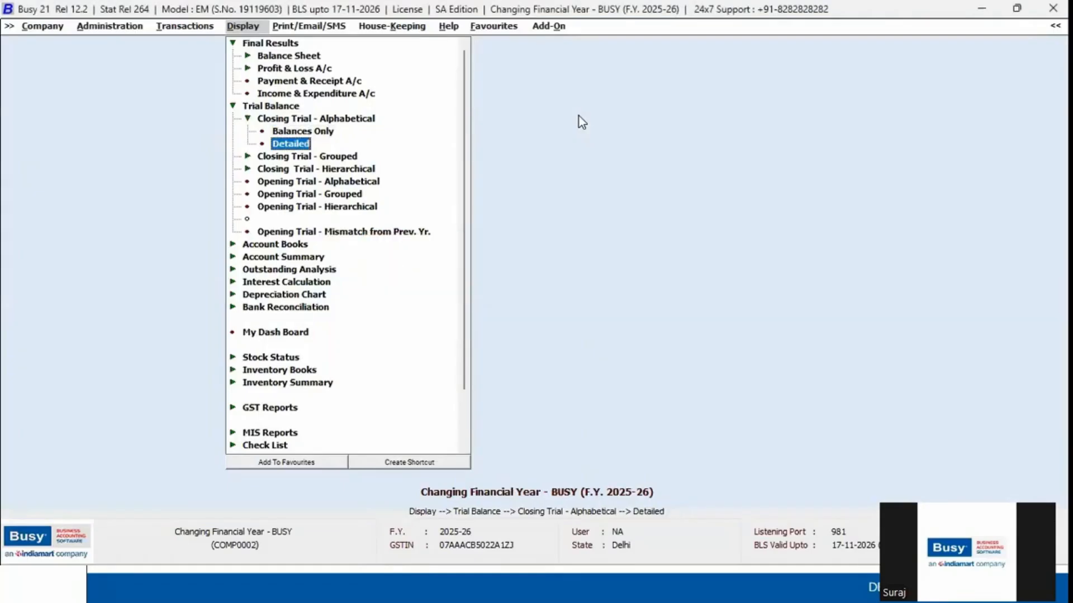
pyautogui.press('Return')
pyautogui.press('Return')
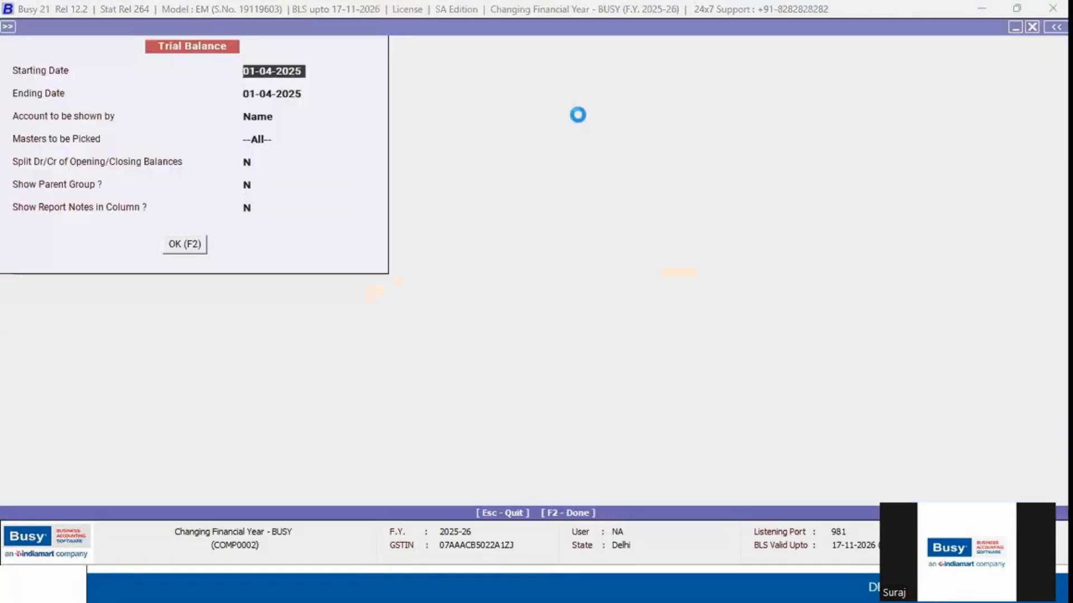
pyautogui.press('Down')
pyautogui.press('Down')
pyautogui.press('Down')
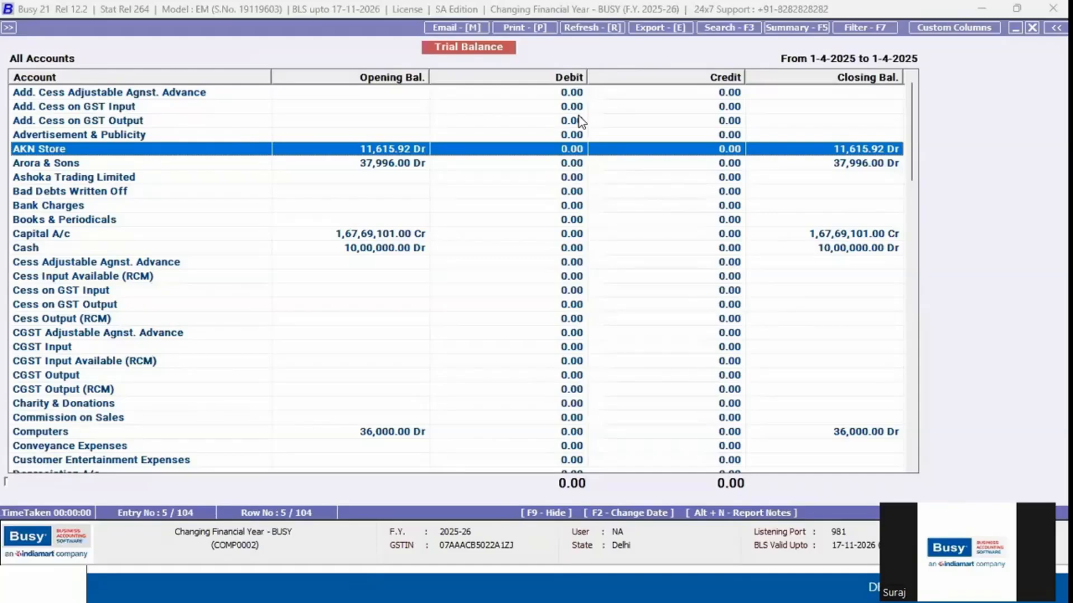
pyautogui.press('Escape')
pyautogui.press('Escape')
pyautogui.press('Escape')
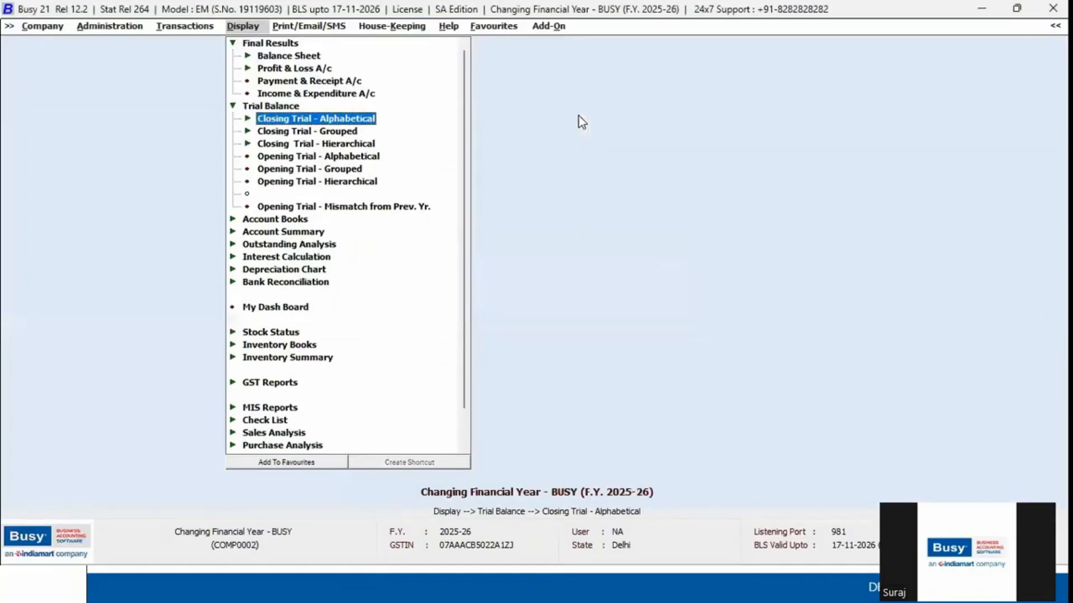
# View the alphabetical closing Stock Status with balances only for all items and all material centres as on 01-04-2025
pyautogui.press('Escape')
pyautogui.press('Down')
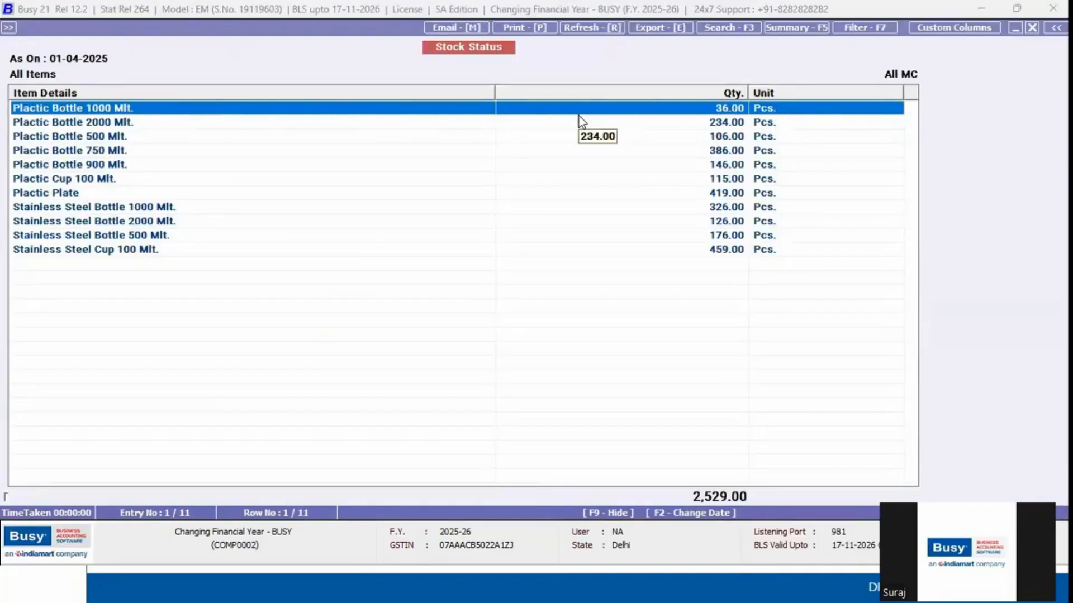
pyautogui.press('Escape')
pyautogui.press('Escape')
pyautogui.press('Escape')
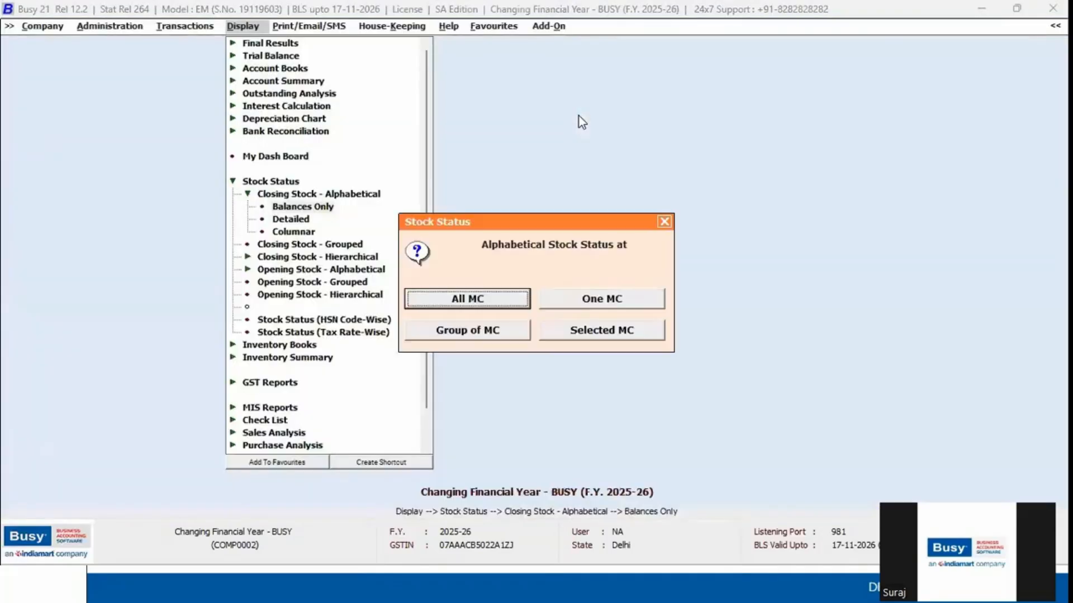
# Generate the detailed alphabetical Stock Status for all material centres on 01-04-2025 to check opening quantities, and close it
pyautogui.press('Escape')
pyautogui.press('Return')
pyautogui.press('Return')
pyautogui.press('Return')
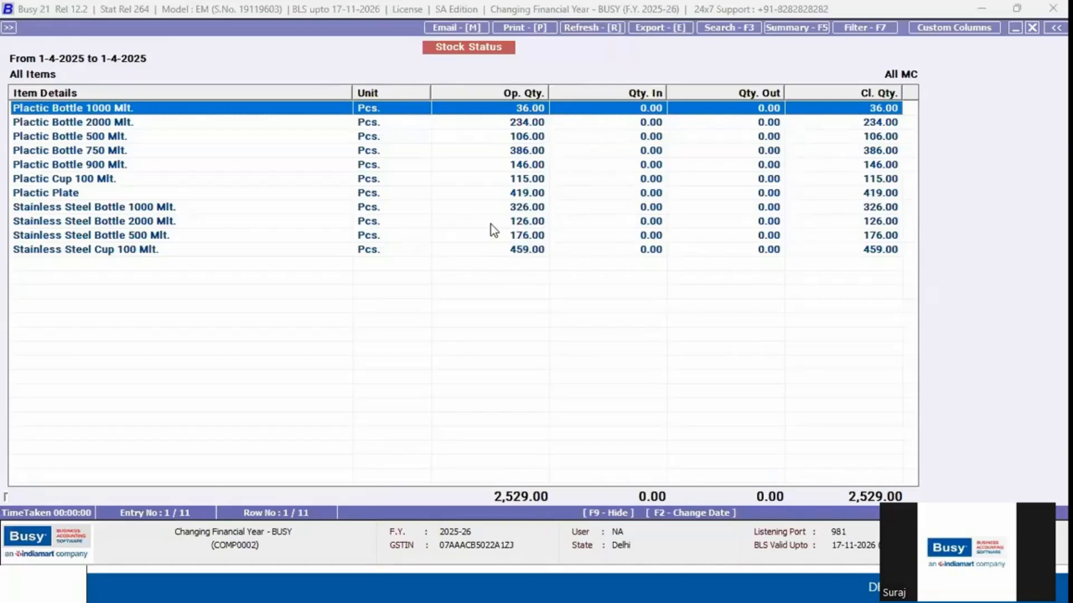
pyautogui.press('Escape')
pyautogui.press('Escape')
pyautogui.press('Escape')
# Open a blank sales voucher in F.Y. 2025-26 to check the entry form, and switch to the presentation
pyautogui.press('Left')
pyautogui.press('Return')
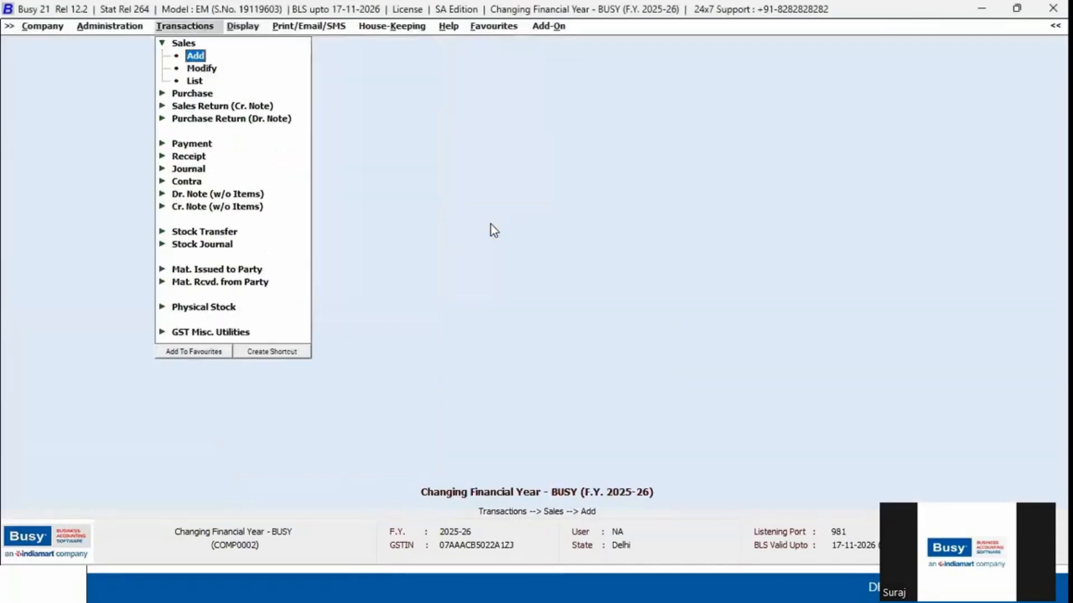
pyautogui.press('Return')
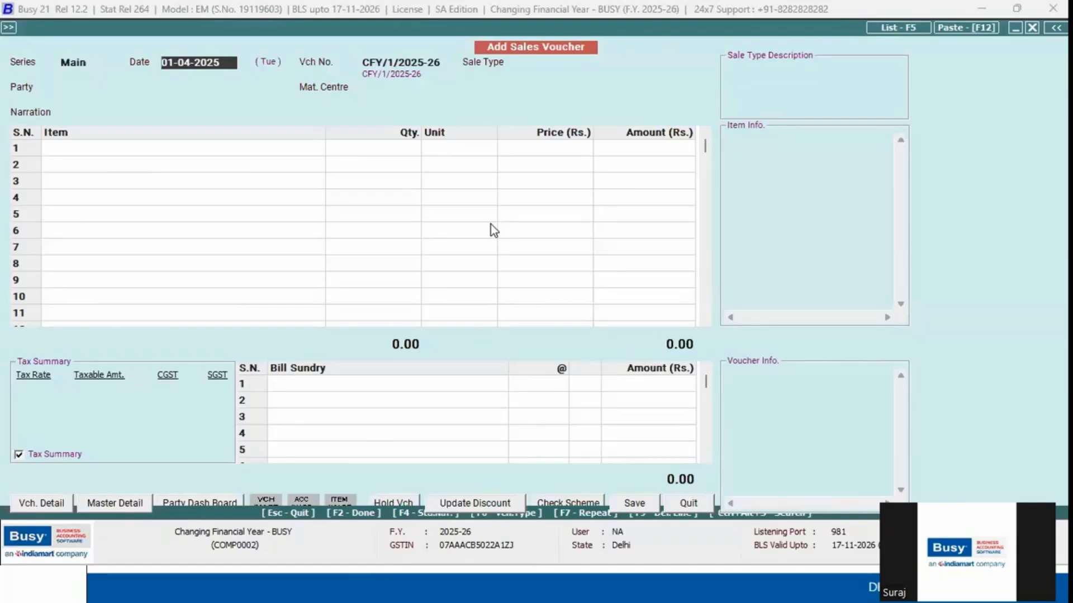
pyautogui.hotkey('alt', 'Tab')
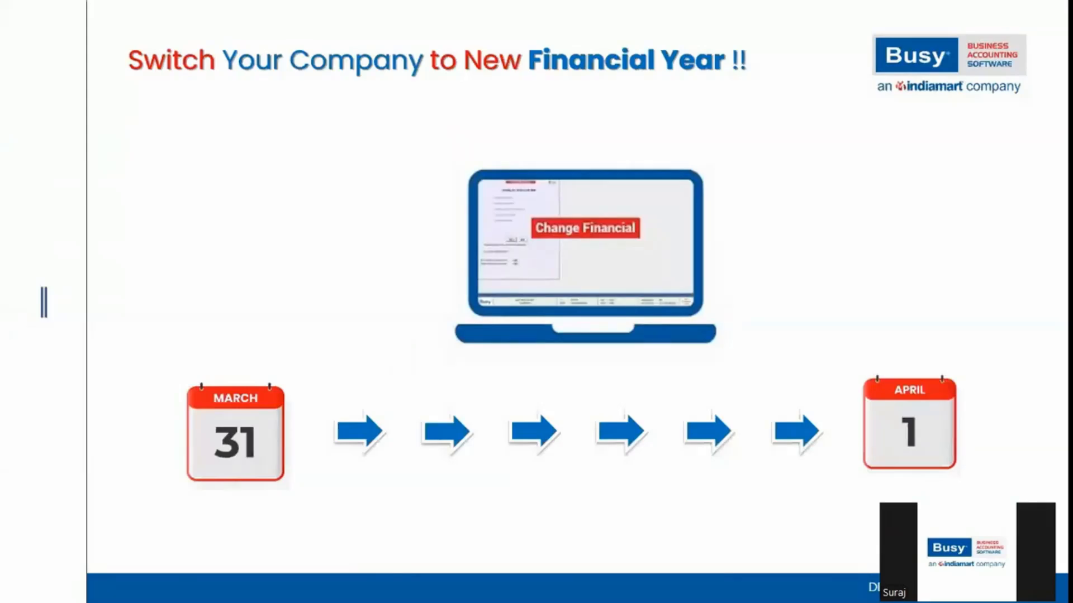
# Return to Busy and view the available Change Financial Year options, including the new year from 01-04-2026
pyautogui.hotkey('alt', 'Tab')
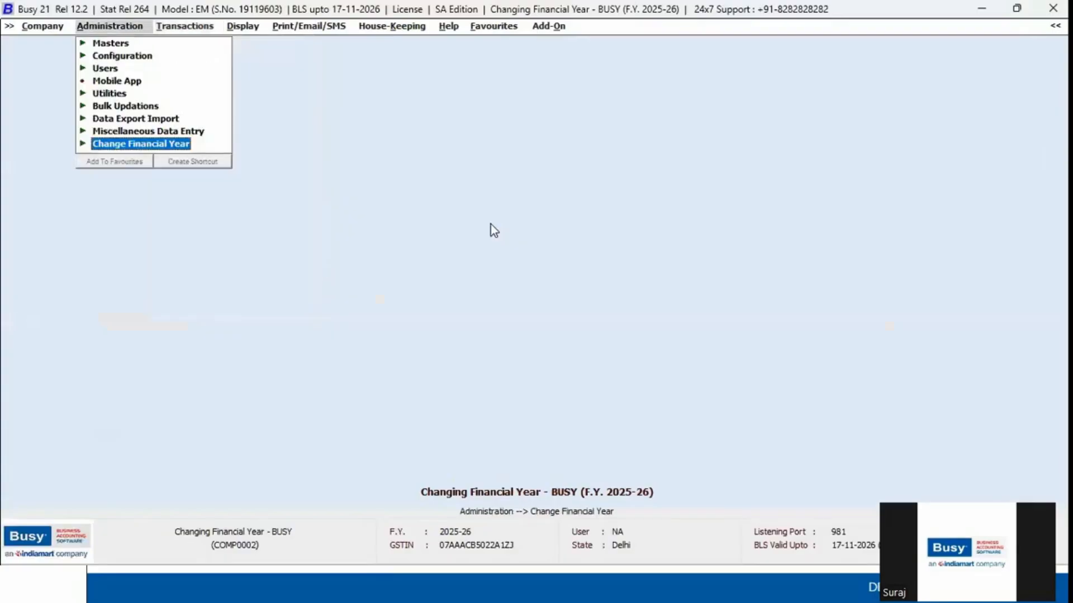
pyautogui.press('Return')
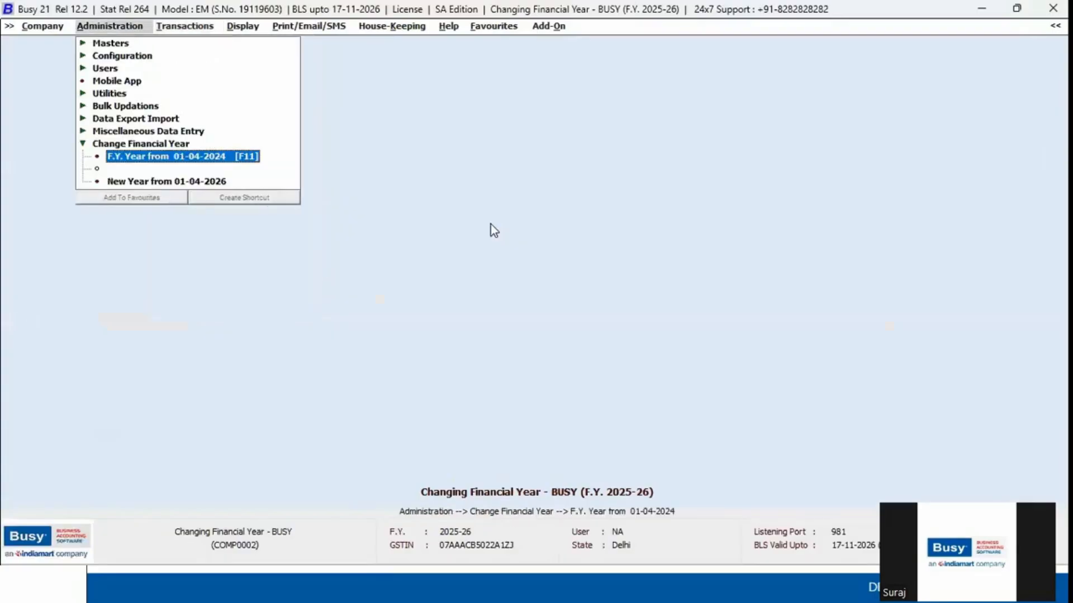
pyautogui.press('Down')
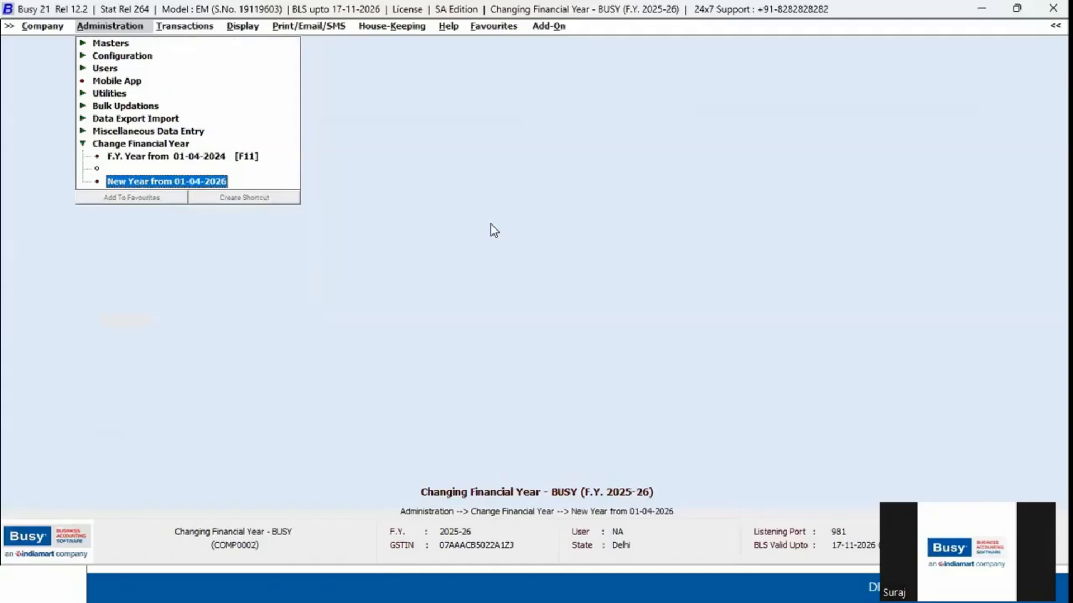
pyautogui.press('Escape')
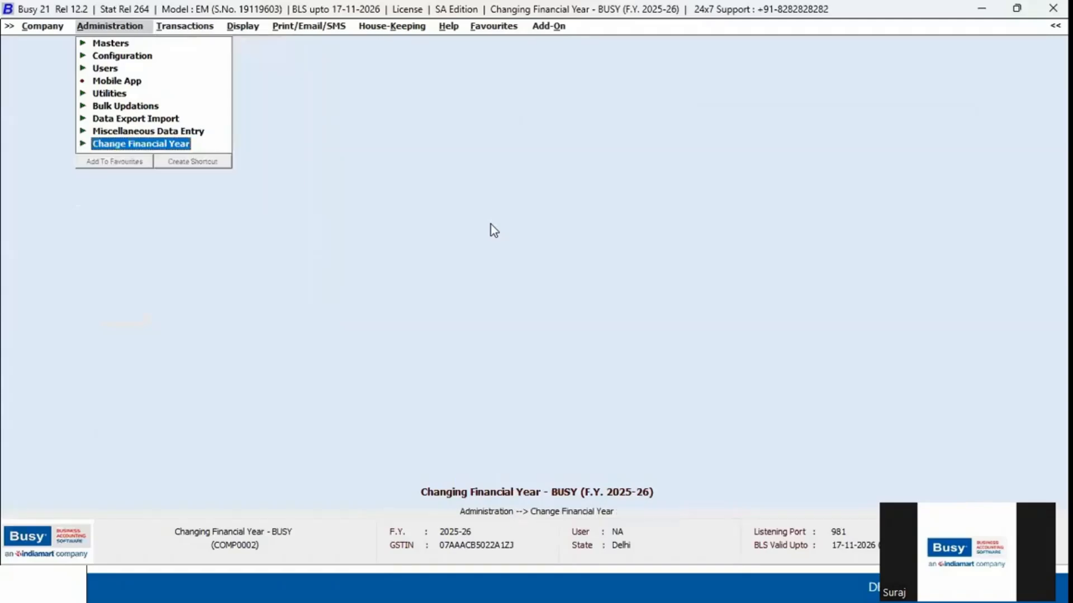
# Switch to the presentation and advance to the FAQ question about switching to the previous financial year
pyautogui.hotkey('alt', 'Tab')
pyautogui.press('Right')
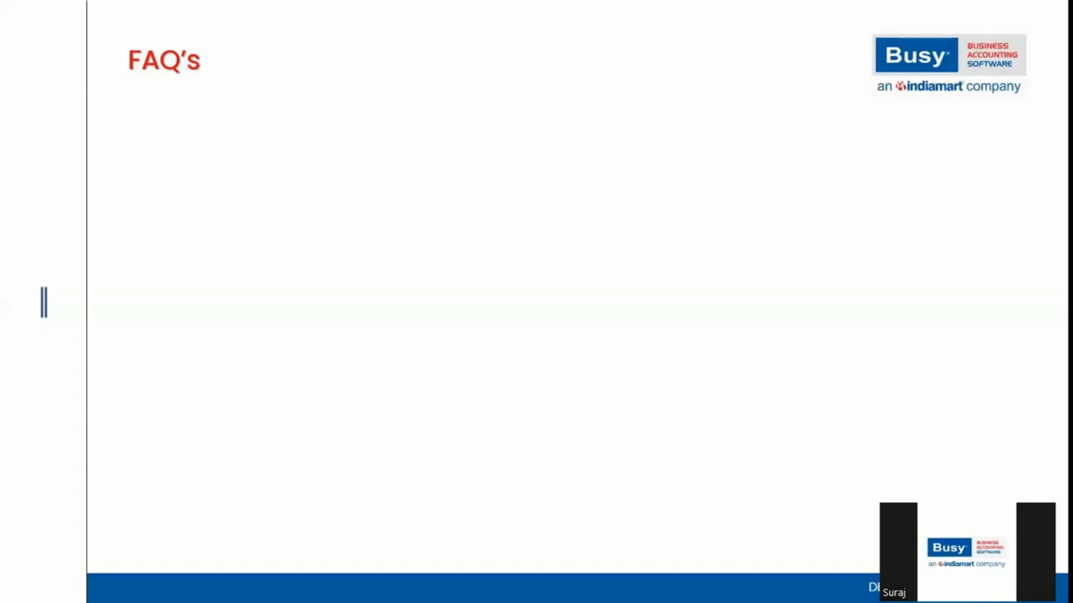
pyautogui.press('Right')
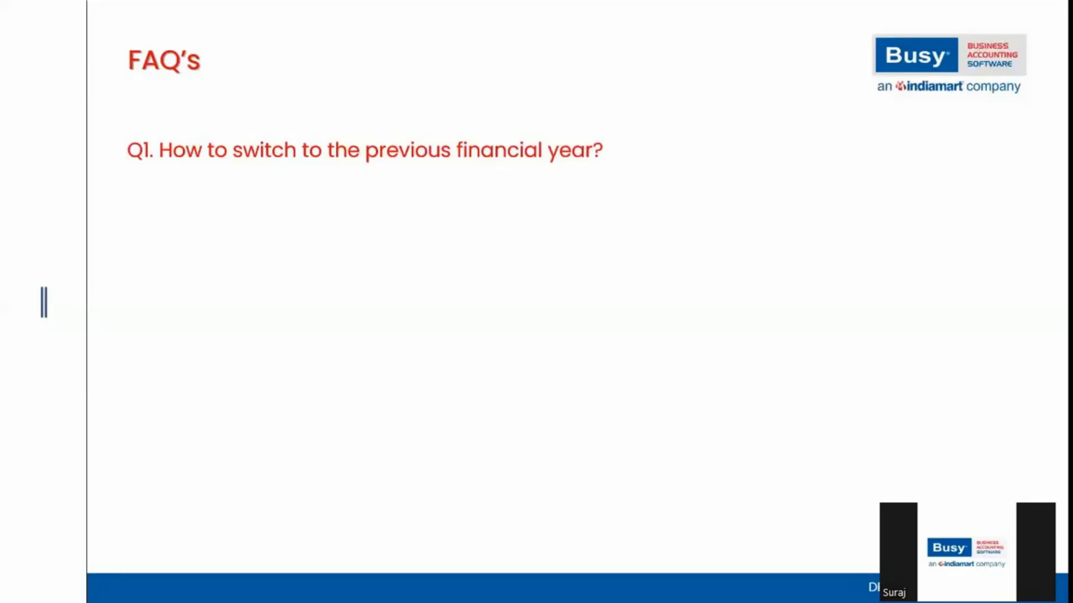
# Return to Busy and switch the company to the financial year starting from 01-04-2024
pyautogui.hotkey('alt', 'Tab')
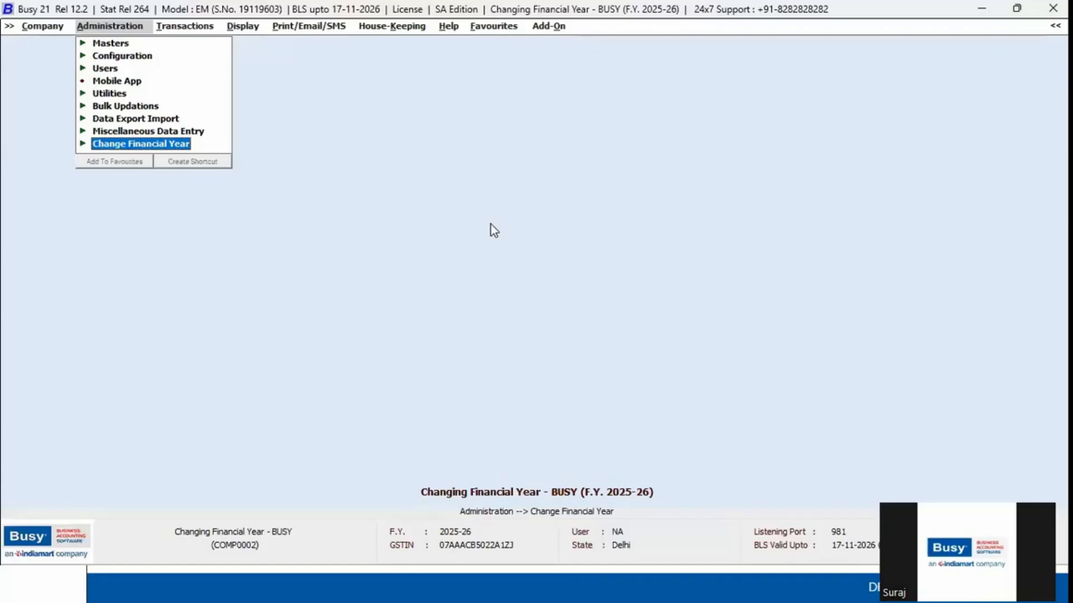
pyautogui.press('Return')
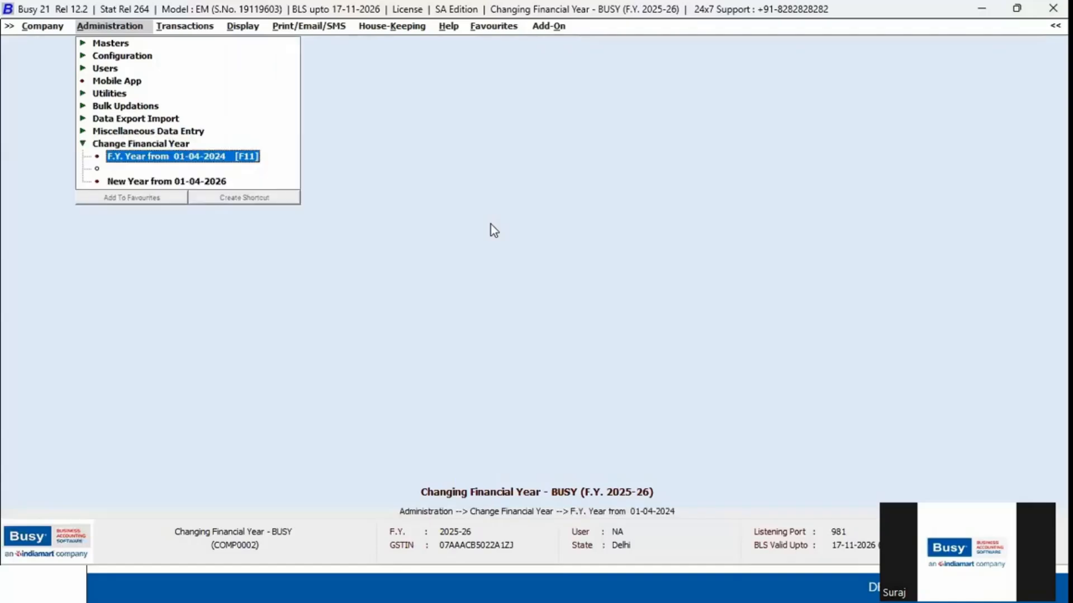
pyautogui.press('Return')
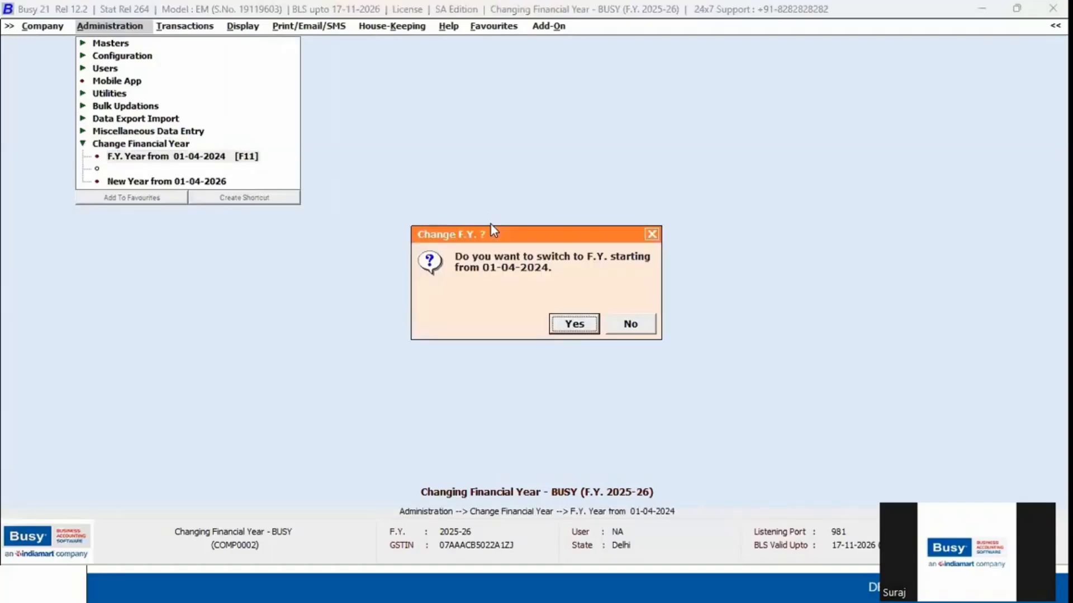
pyautogui.press('Return')
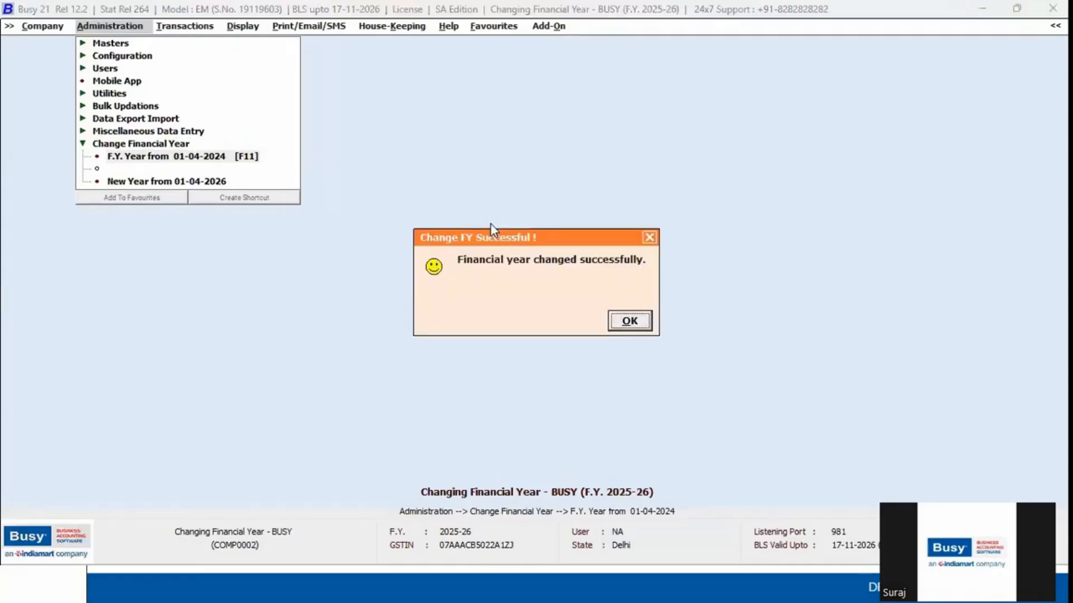
pyautogui.press('Return')
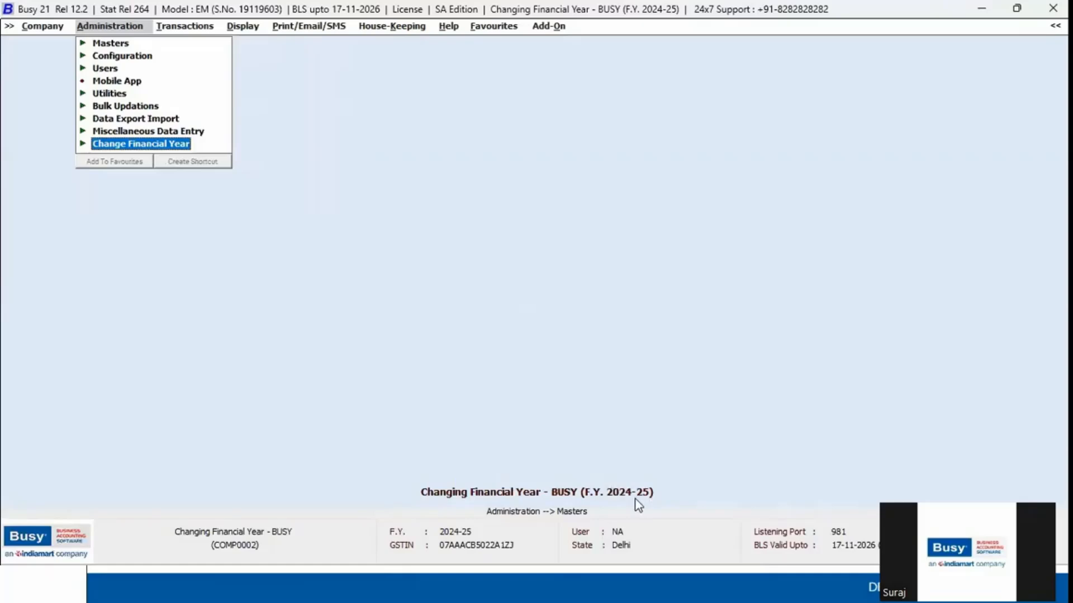
# Generate the horizontal standard Balance Sheet from 01-04-2024 to 31-03-2025 without updating stock, and close it
pyautogui.press('Right')
pyautogui.press('Right')
pyautogui.press('Right')
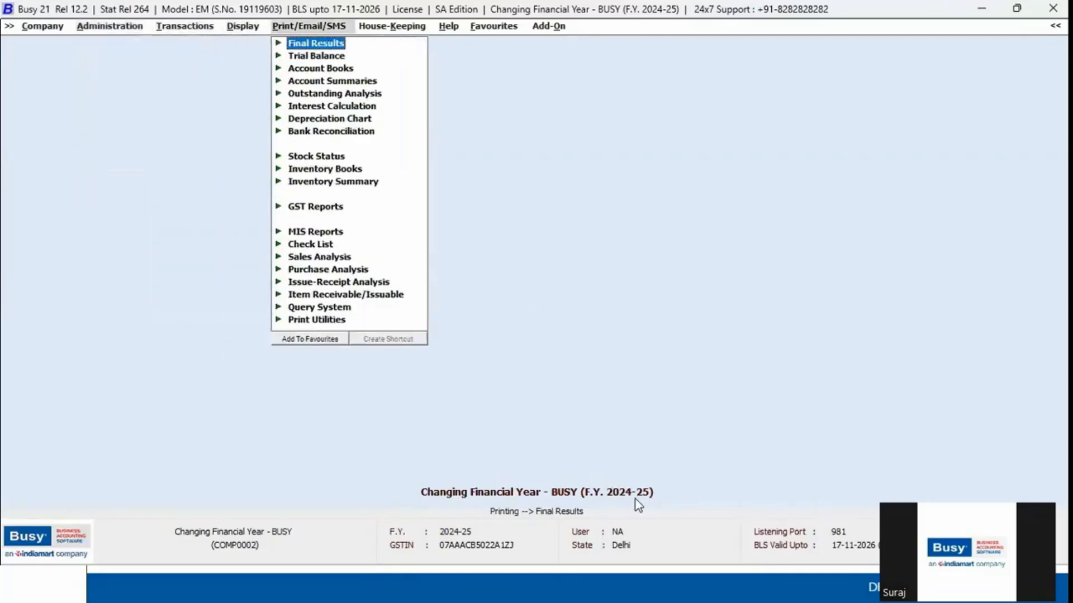
pyautogui.press('Right')
pyautogui.press('Left')
pyautogui.press('Left')
pyautogui.press('Return')
pyautogui.press('Return')
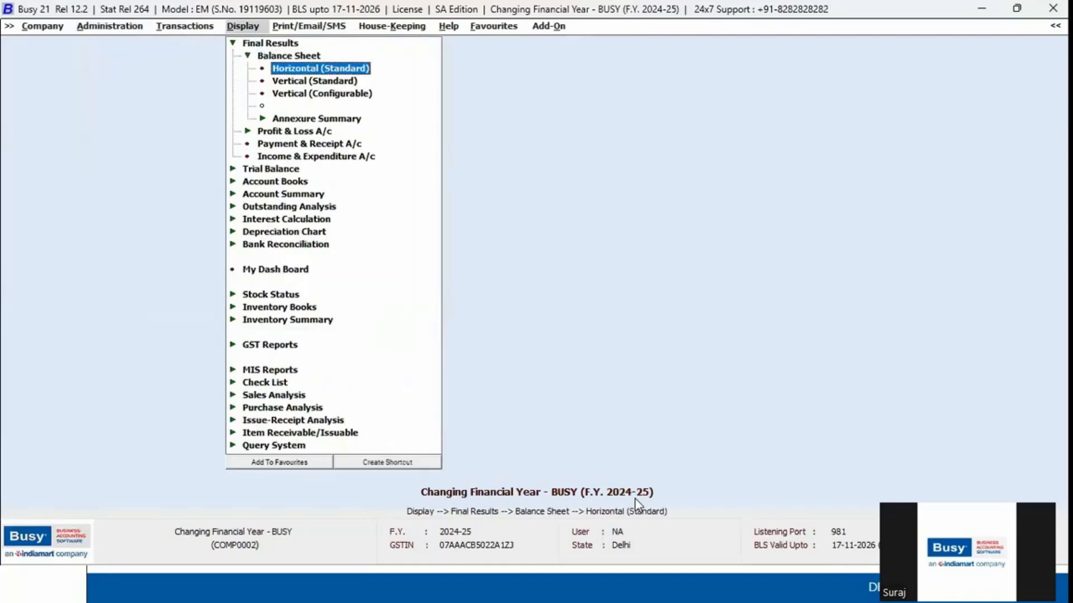
pyautogui.press('Return')
pyautogui.press('Return')
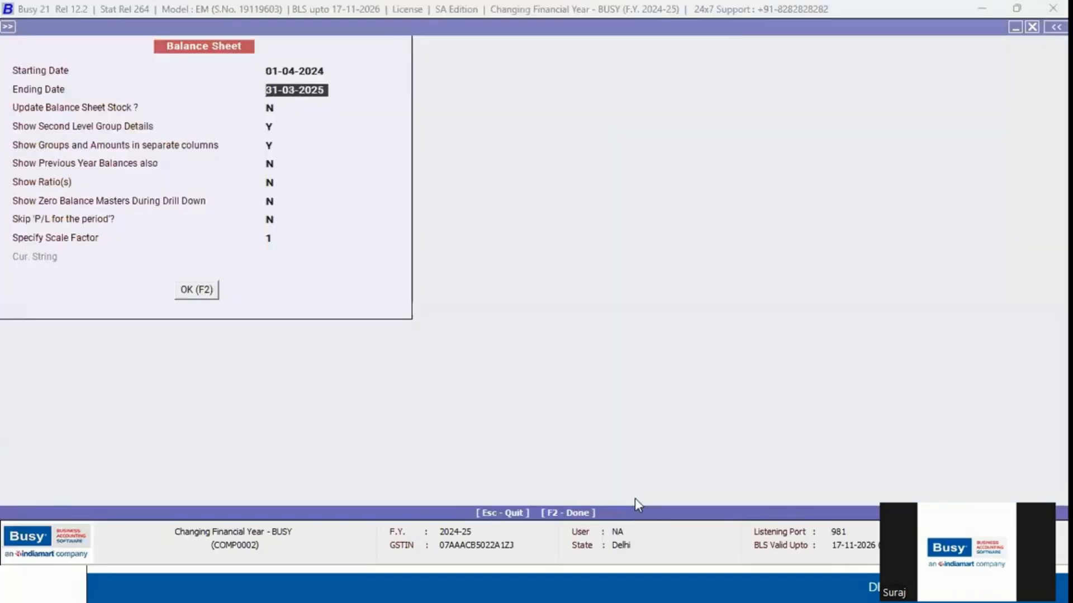
pyautogui.press('F2')
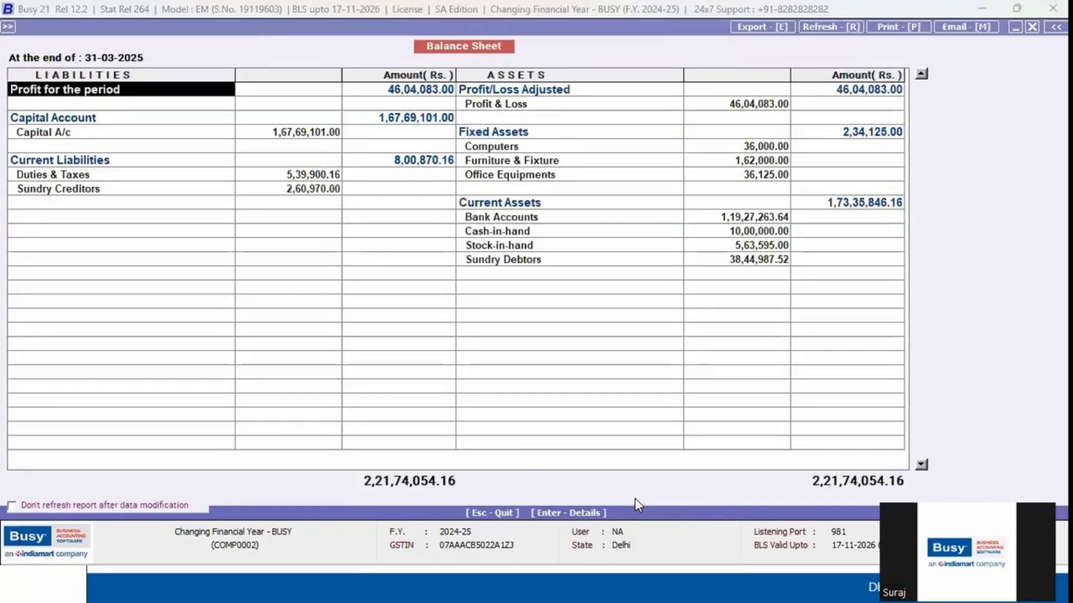
pyautogui.press('Escape')
pyautogui.press('Escape')
# Generate the detailed Trial Balance from 01-04-2024 to 31-03-2025 for accounts with movement or a closing balance
pyautogui.hotkey('alt', 't')
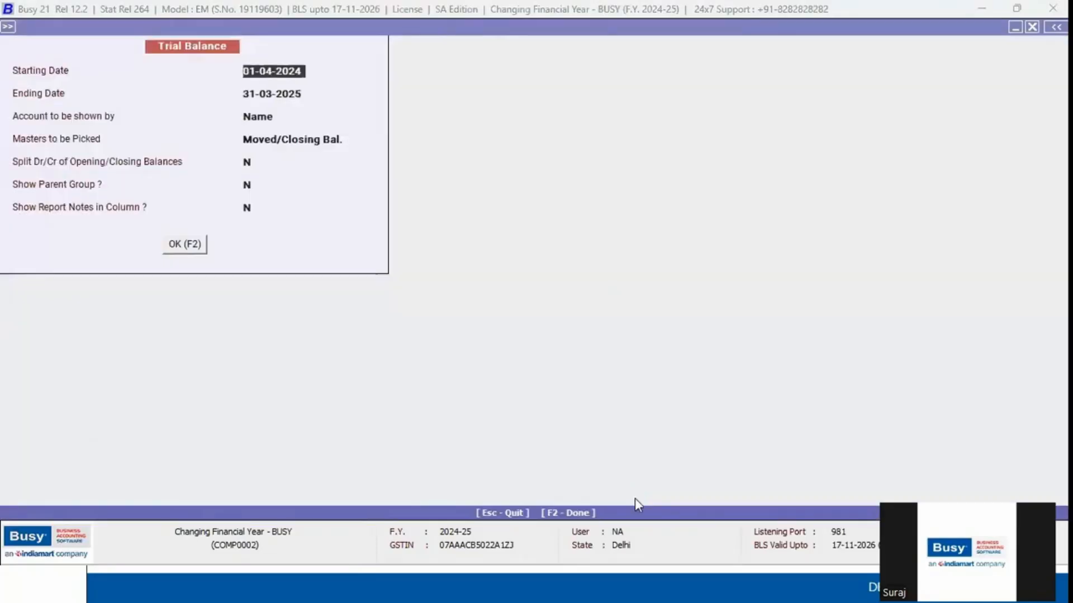
pyautogui.press('F2')
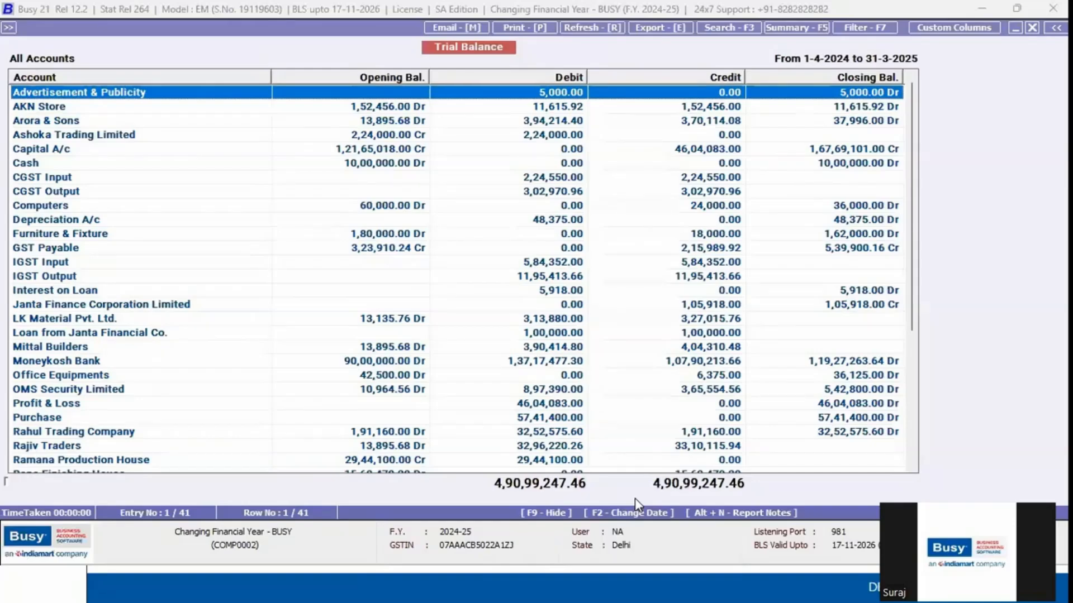
# Close the Trial Balance and change to the financial year starting from 01-04-2025 without carrying forward the balances
pyautogui.press('Escape')
pyautogui.press('Left')
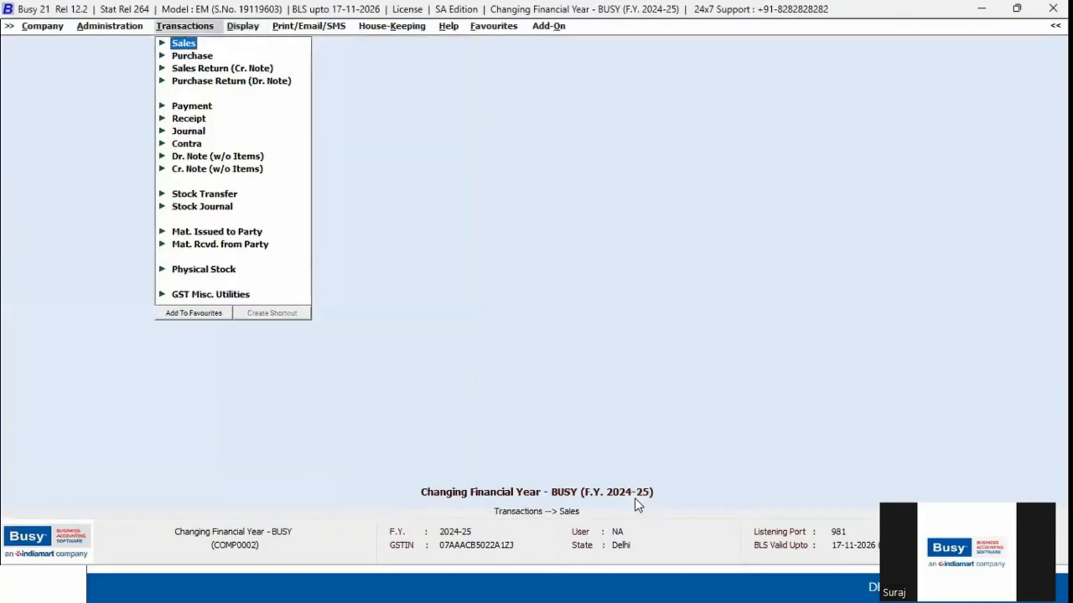
pyautogui.press('Left')
pyautogui.press('Return')
pyautogui.press('Return')
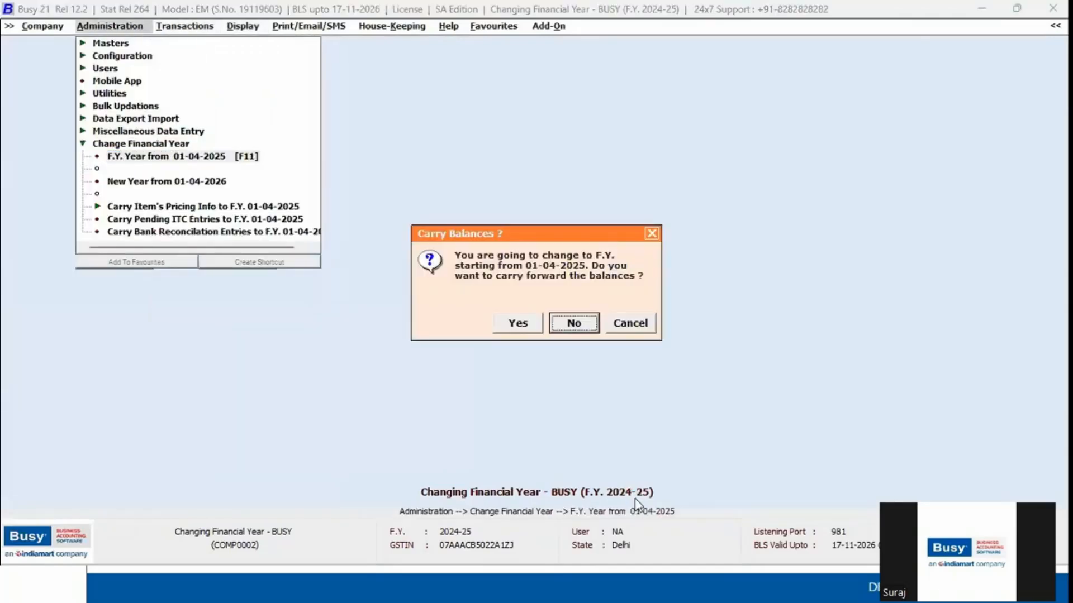
pyautogui.press('Return')
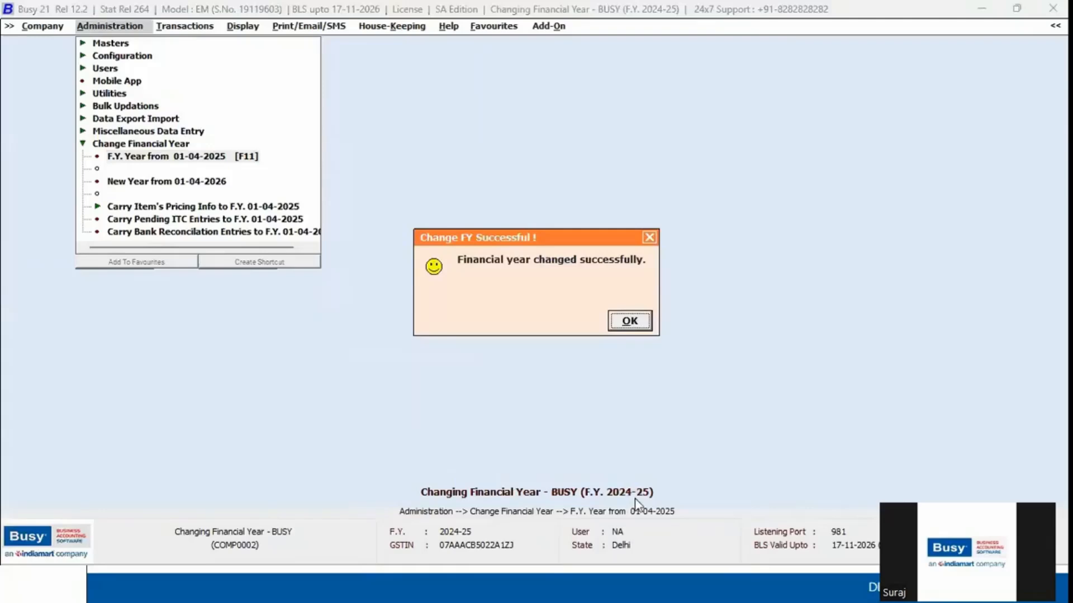
pyautogui.press('Return')
pyautogui.press('Return')
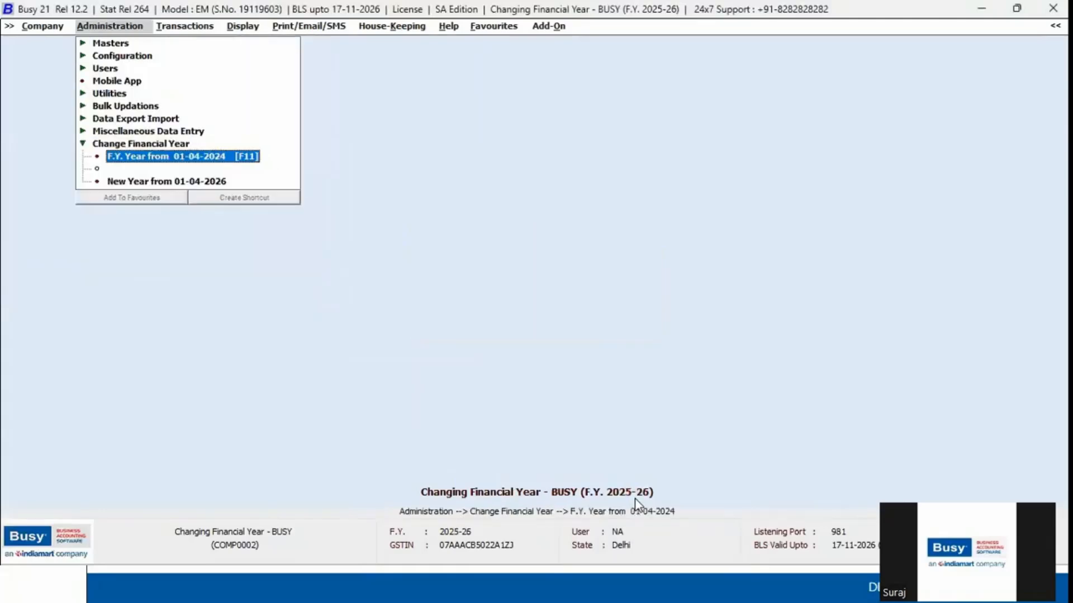
# Switch the company directly to F.Y. 2024-25 and acknowledge the switch
pyautogui.press('Left')
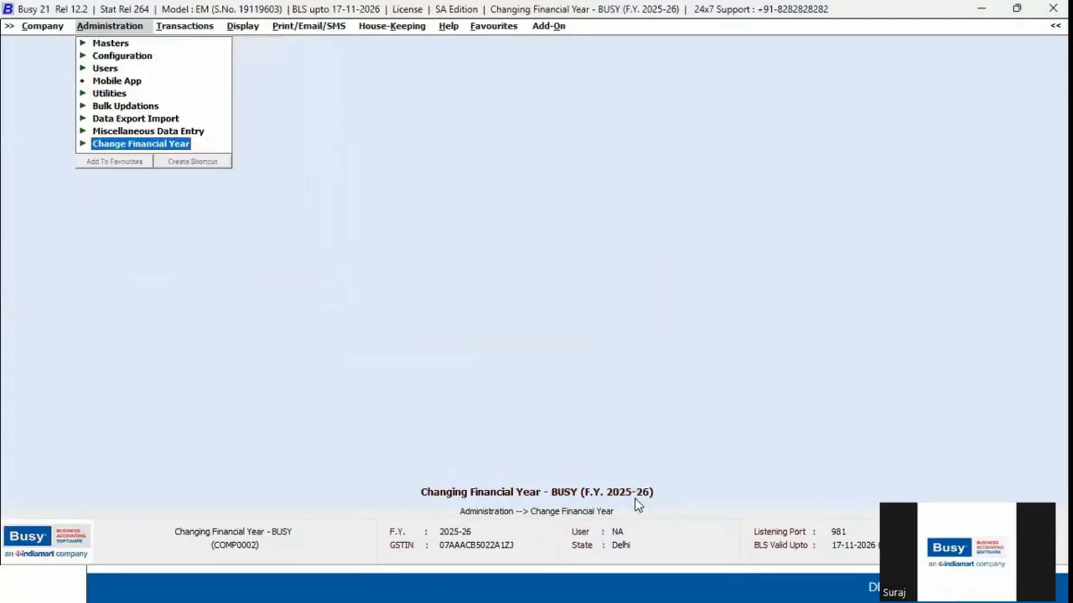
pyautogui.press('Right')
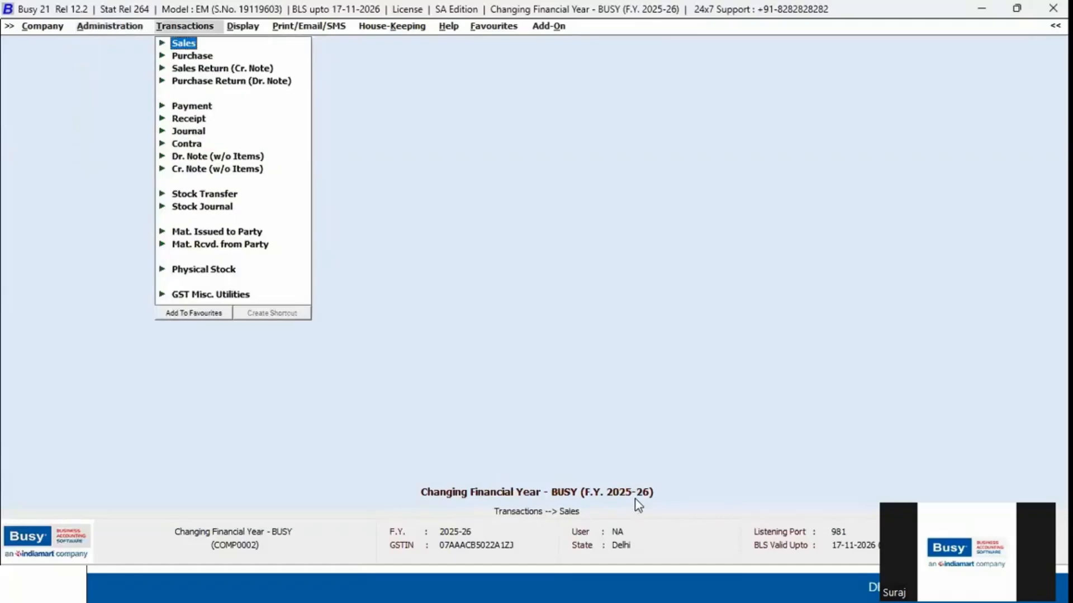
pyautogui.press('F11')
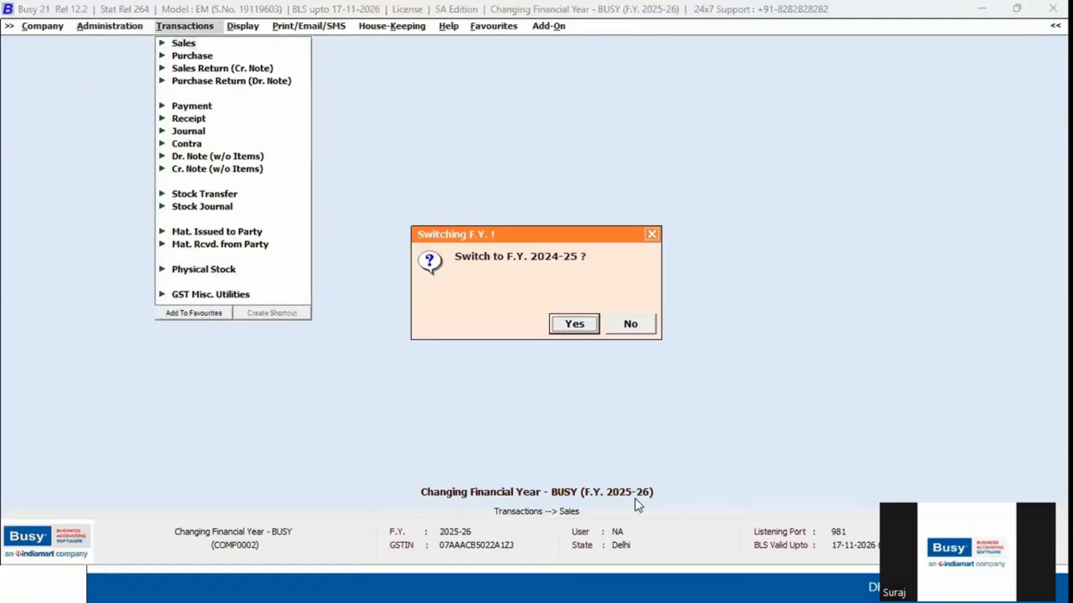
pyautogui.press('Return')
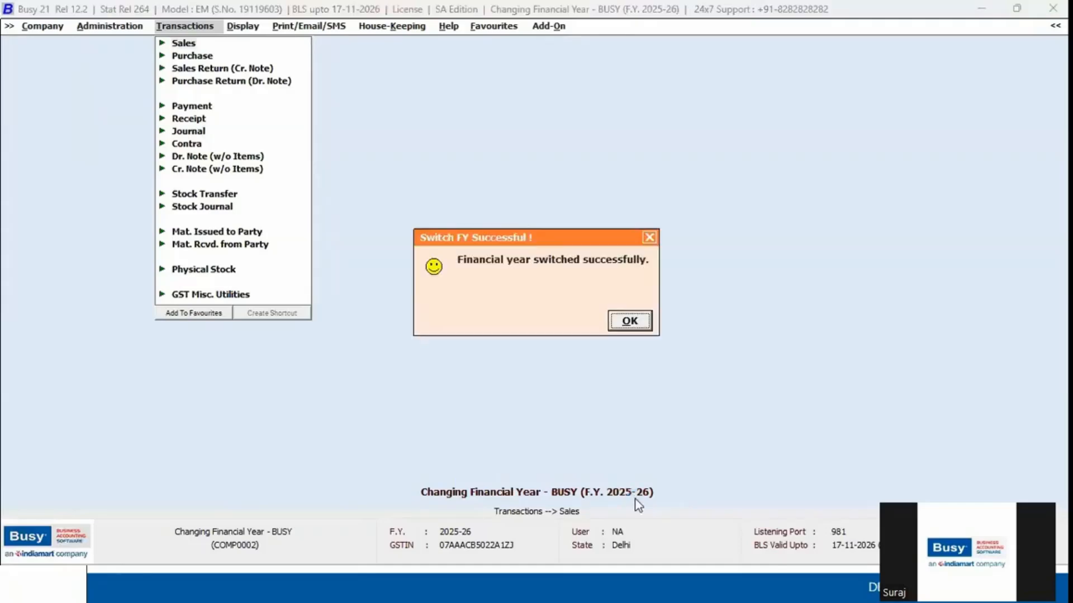
pyautogui.press('Return')
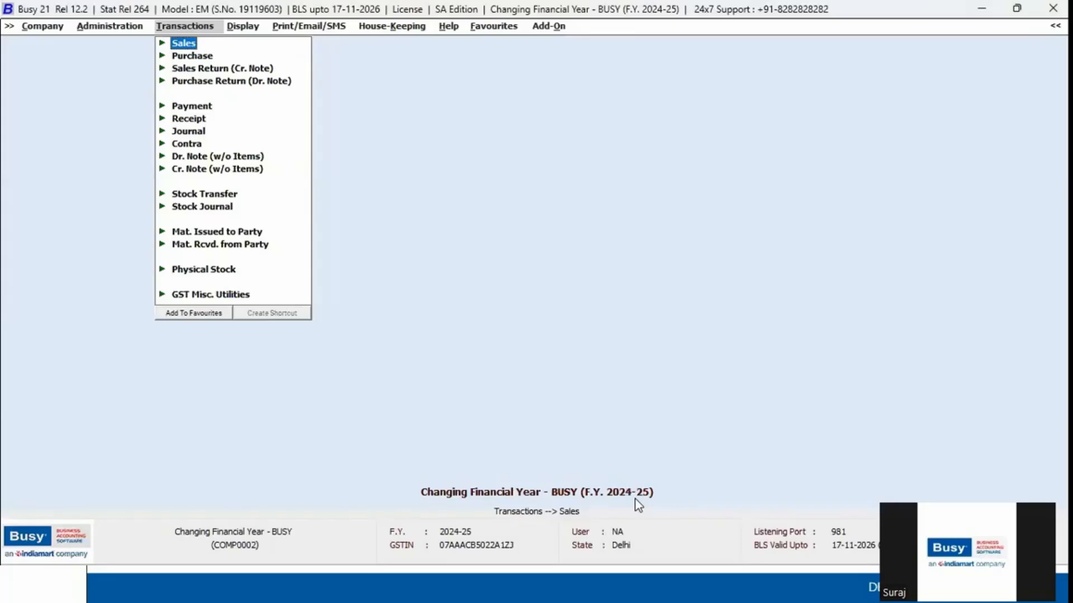
# Switch the company forward to F.Y. 2025-26 and bring up the FAQ slide in the presentation
pyautogui.hotkey('ctrl', 'pageup')
pyautogui.press('Return')
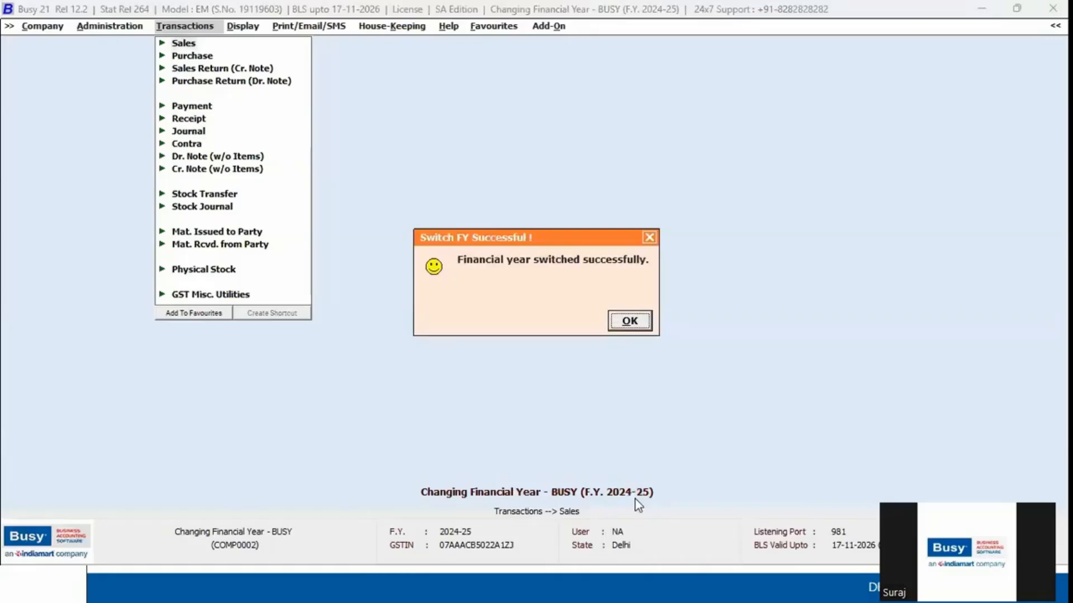
pyautogui.press('Return')
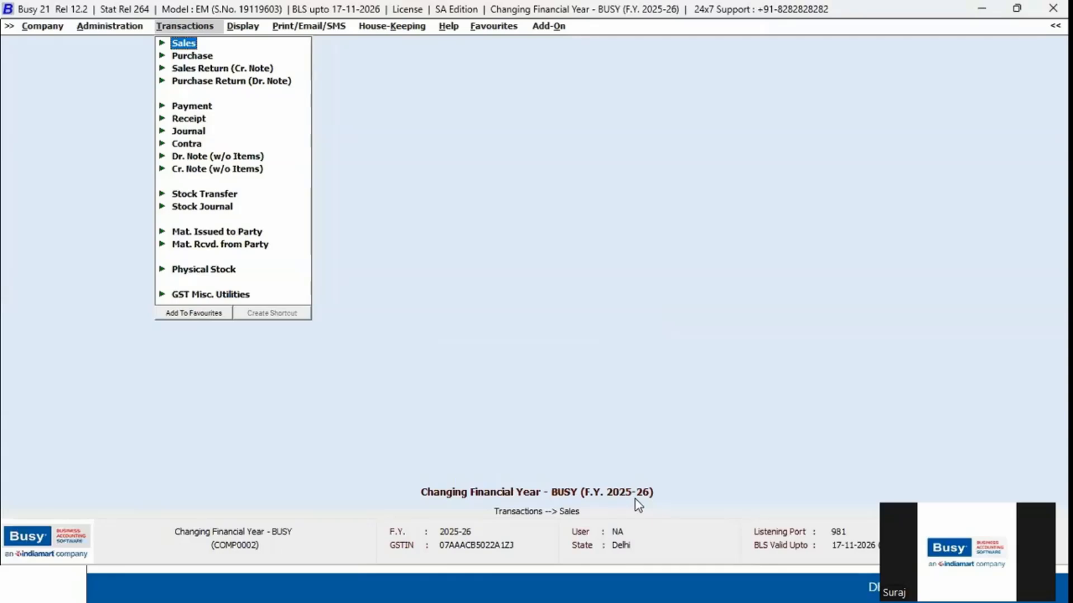
pyautogui.hotkey('alt', 'Tab')
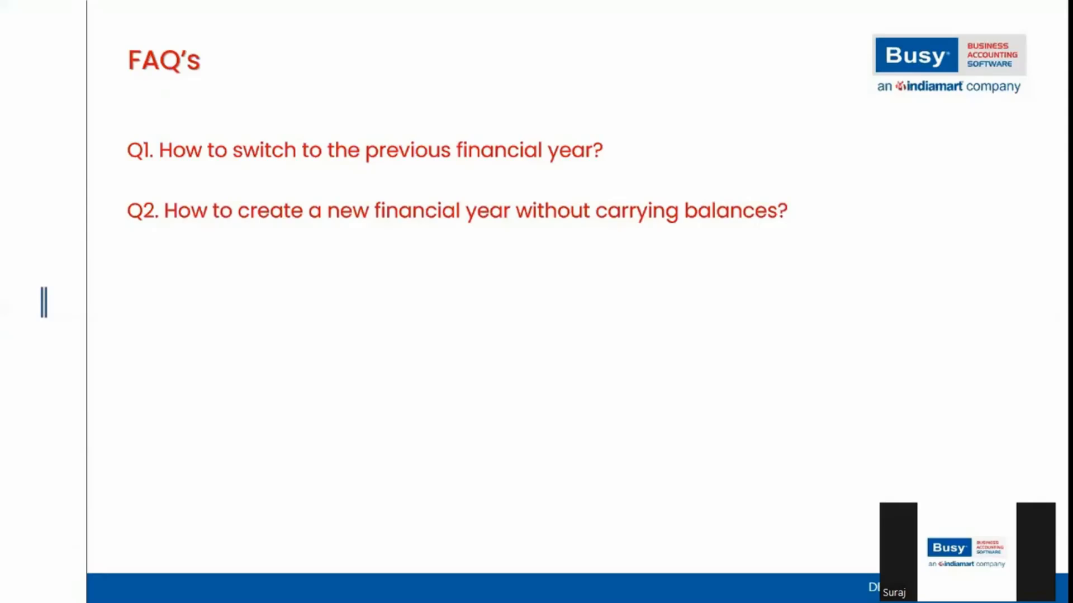
# Return to Busy and open the company Without Carry Balances : Changing F.Y. (COMP0003)
pyautogui.hotkey('alt', 'Tab')
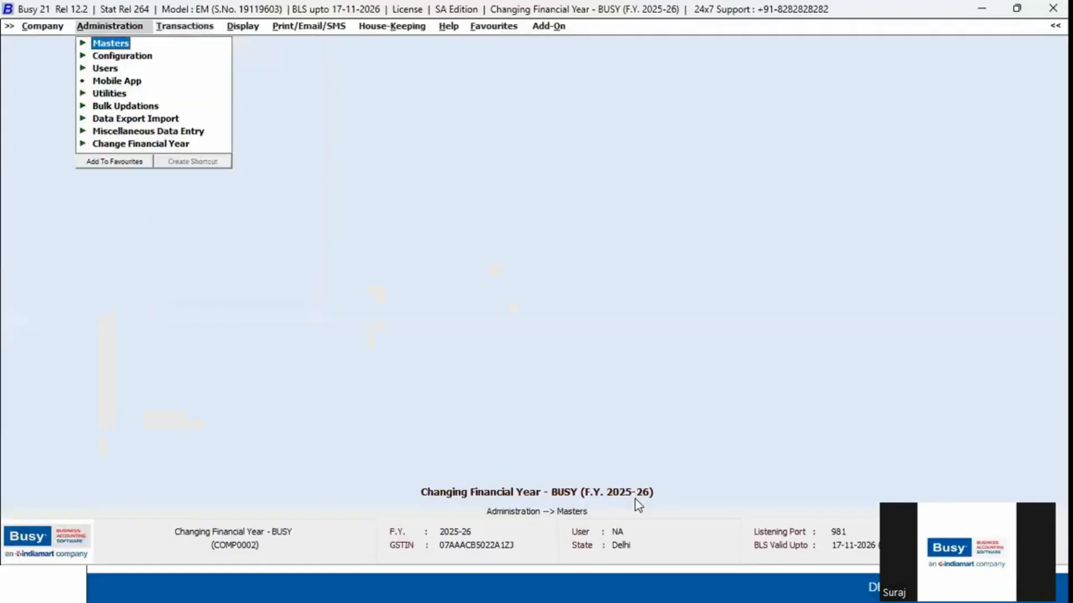
pyautogui.press('Left')
pyautogui.press('Return')
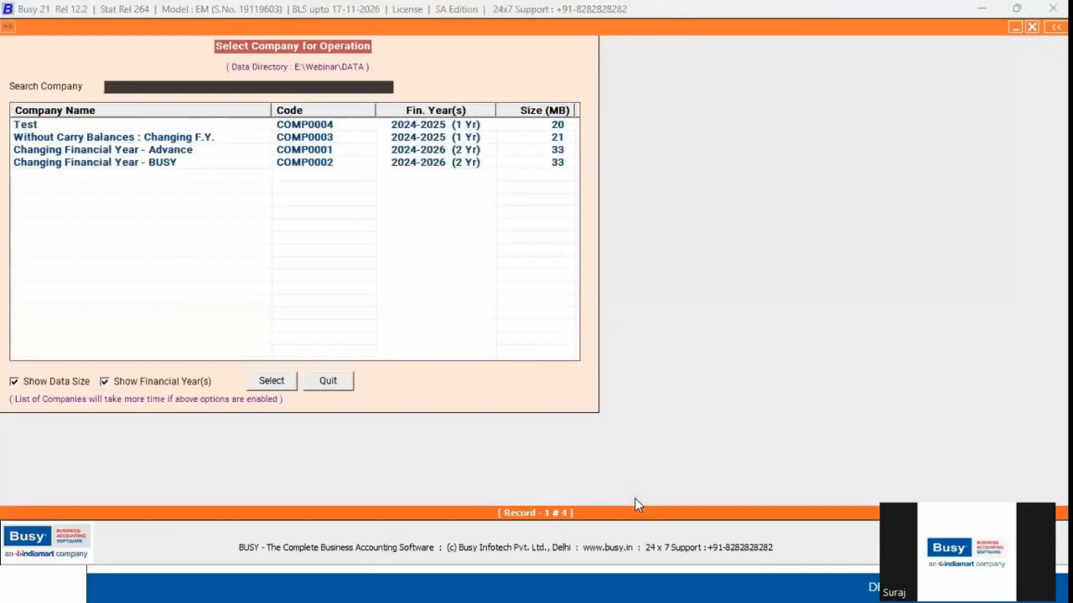
pyautogui.press('Down')
pyautogui.press('Down')
pyautogui.press('Down')
pyautogui.press('Up')
pyautogui.press('Up')
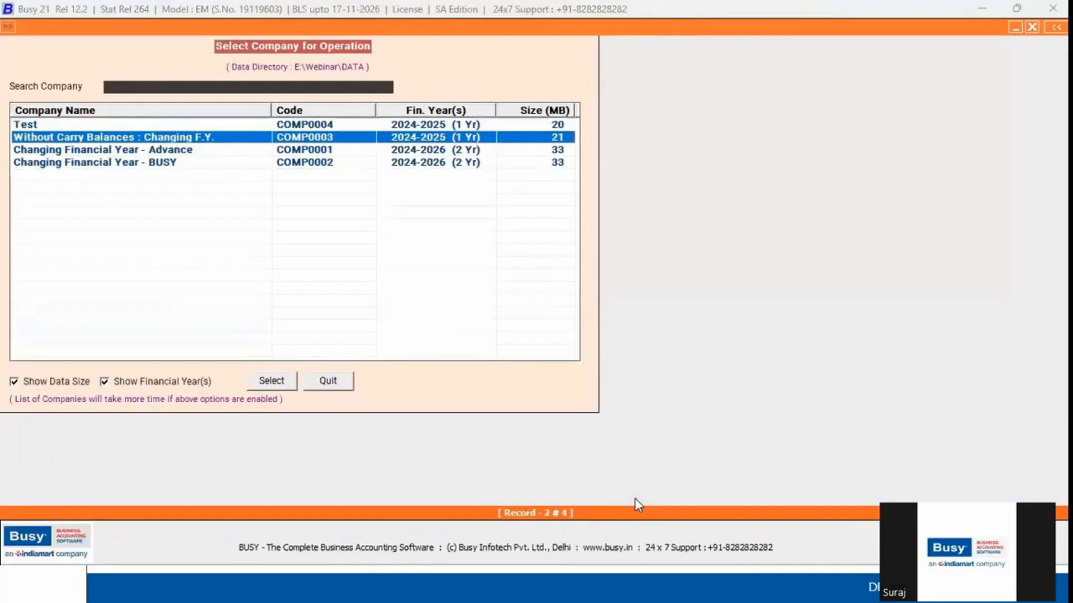
pyautogui.press('Return')
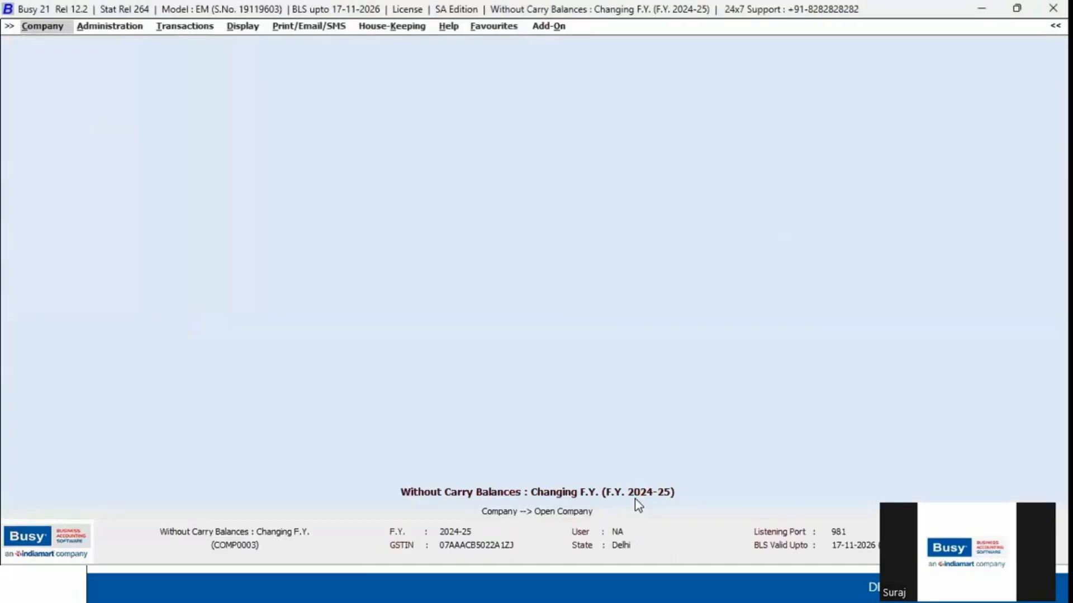
pyautogui.press('Return')
# Generate the alphabetical closing Trial Balance for all accounts from 01-04-2024 to 05-03-2025, and close it
pyautogui.press('Right')
pyautogui.press('Right')
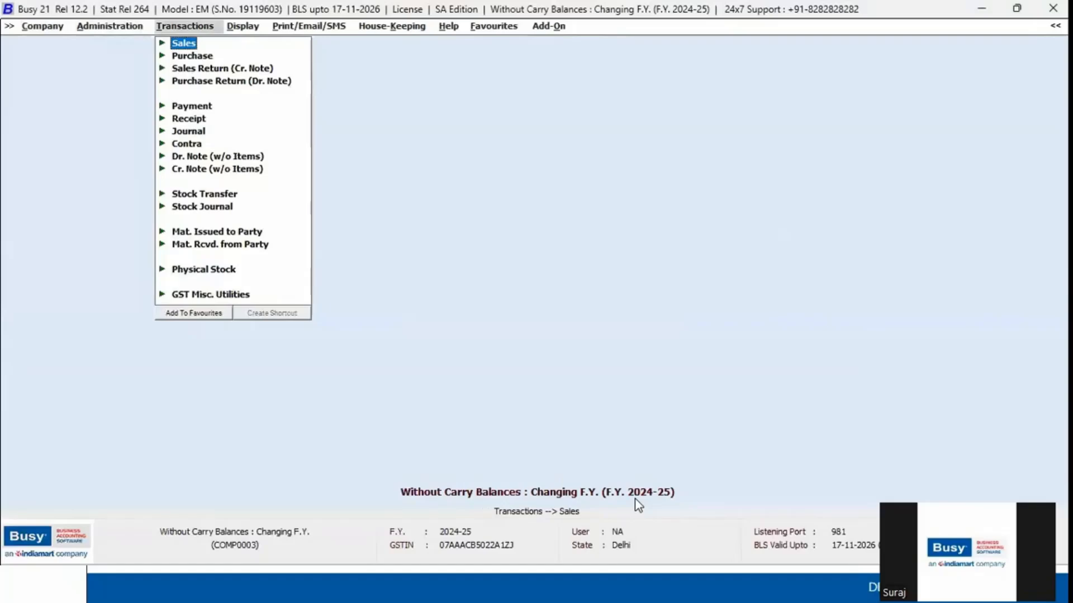
pyautogui.press('Right')
pyautogui.press('Down')
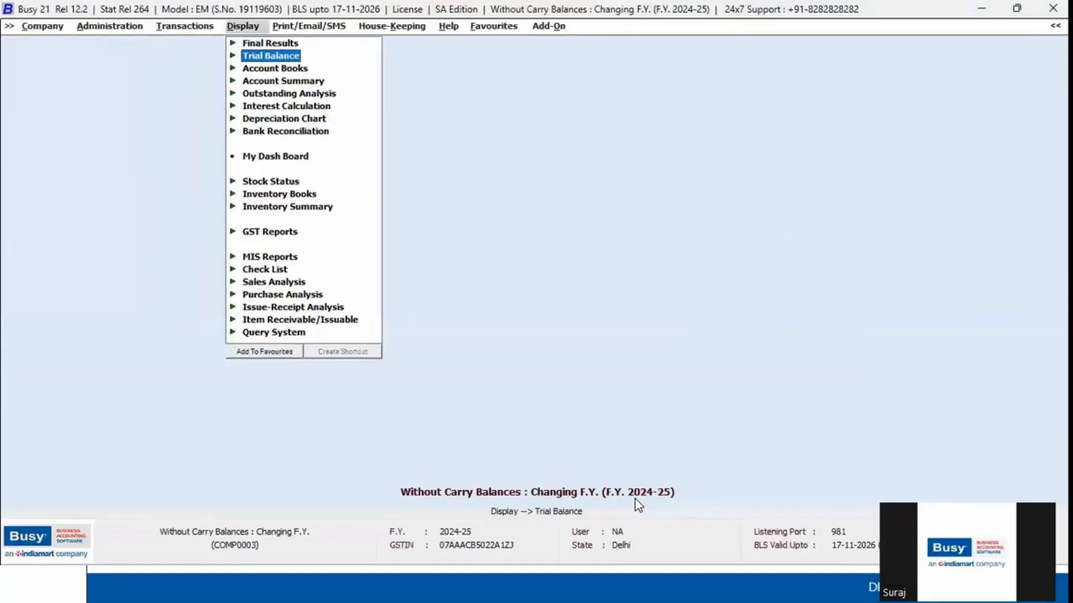
pyautogui.press('Return')
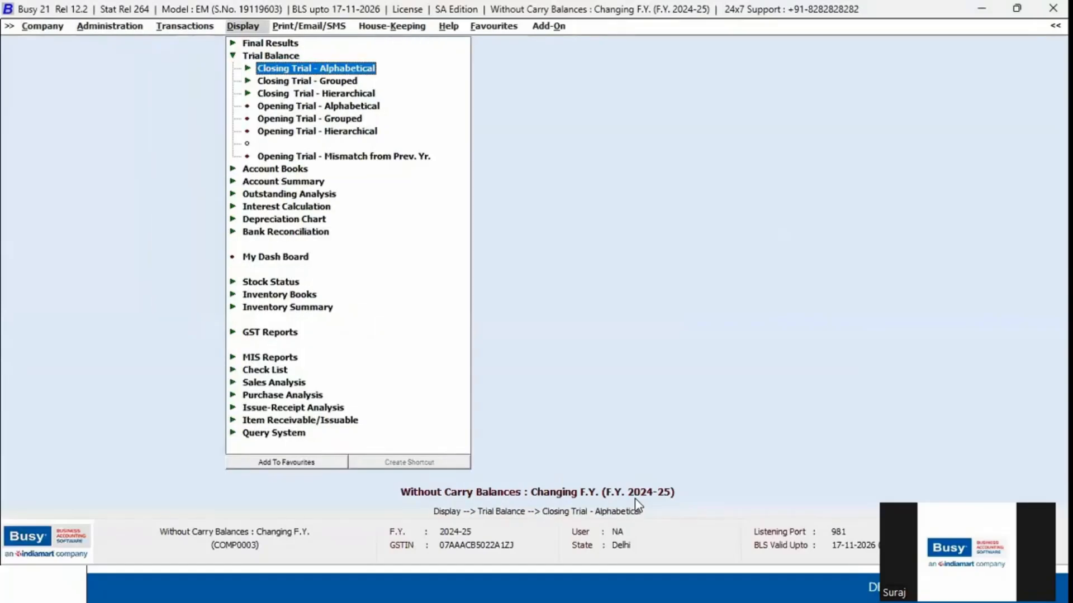
pyautogui.press('Return')
pyautogui.press('Down')
pyautogui.press('Return')
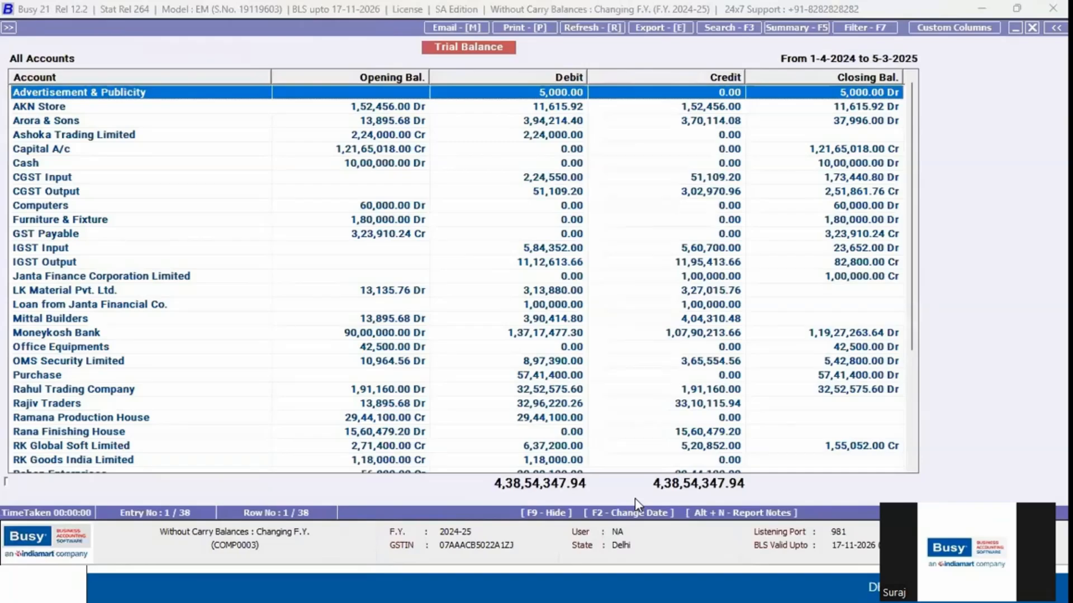
pyautogui.press('Escape')
pyautogui.press('Escape')
pyautogui.press('Escape')
# Generate the Stock Status of all items as on 05-03-2025, and close it
pyautogui.press('Down')
pyautogui.press('Down')
pyautogui.press('Down')
pyautogui.press('Down')
pyautogui.press('Down')
pyautogui.press('Down')
pyautogui.press('Down')
pyautogui.press('Down')
pyautogui.press('Return')
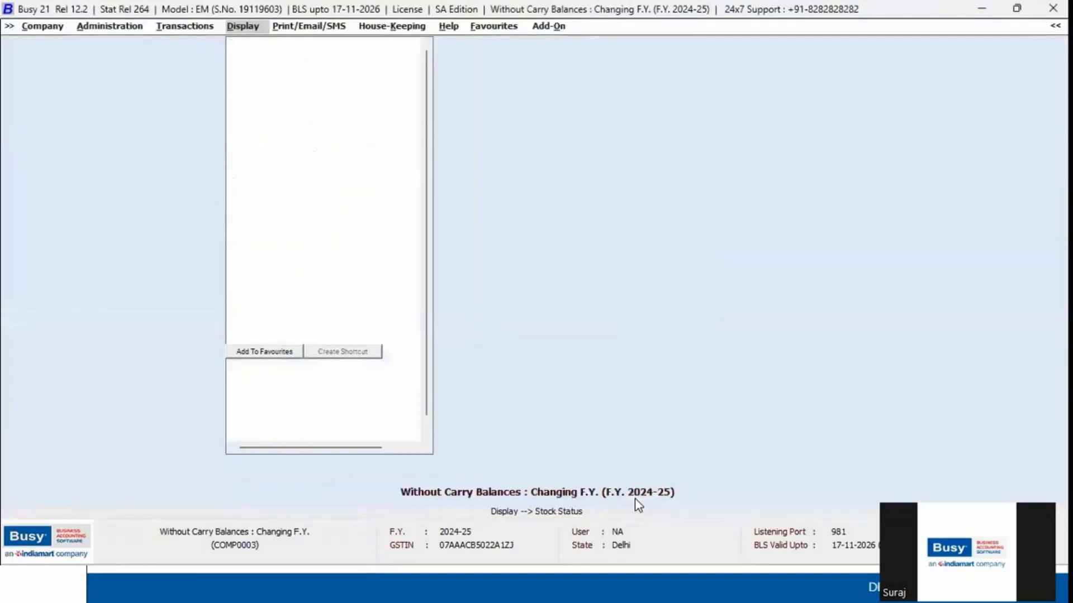
pyautogui.press('Return')
pyautogui.press('Return')
pyautogui.press('Return')
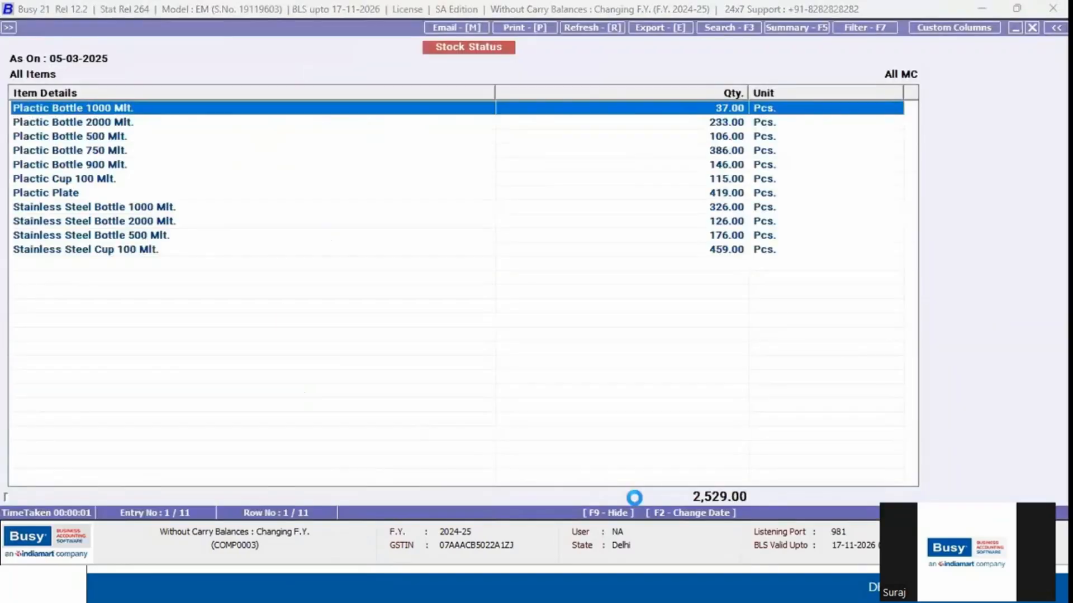
pyautogui.press('Escape')
pyautogui.press('Escape')
# Generate the horizontal standard Balance Sheet as at the end of 31-03-2025, and close it
pyautogui.press('Up')
pyautogui.press('Up')
pyautogui.press('Up')
pyautogui.press('Up')
pyautogui.press('Up')
pyautogui.press('Up')
pyautogui.press('Up')
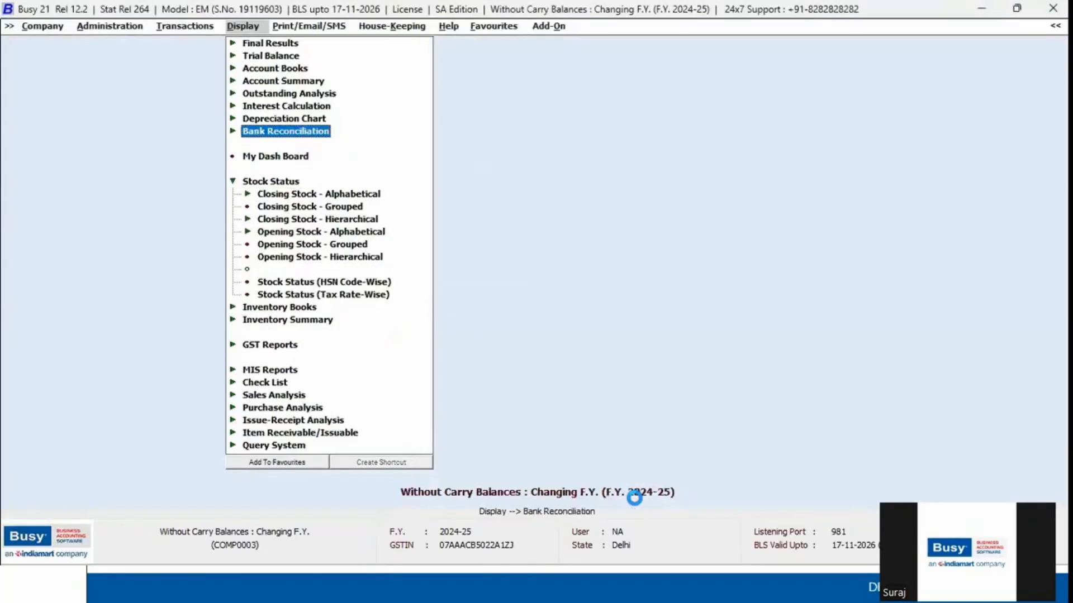
pyautogui.press('Up')
pyautogui.press('Up')
pyautogui.press('Up')
pyautogui.press('Return')
pyautogui.press('Return')
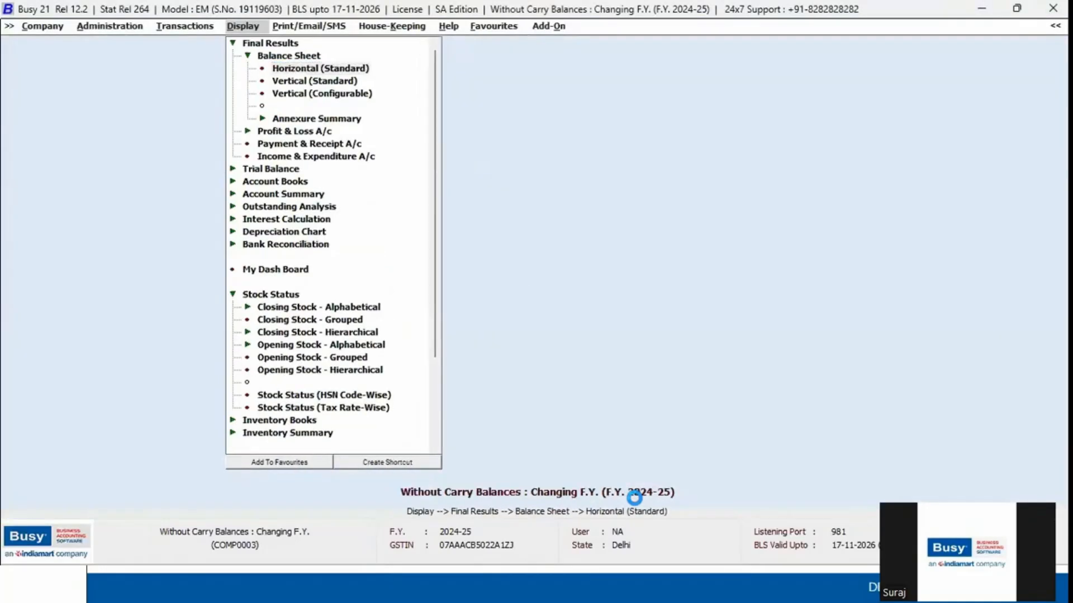
pyautogui.press('Return')
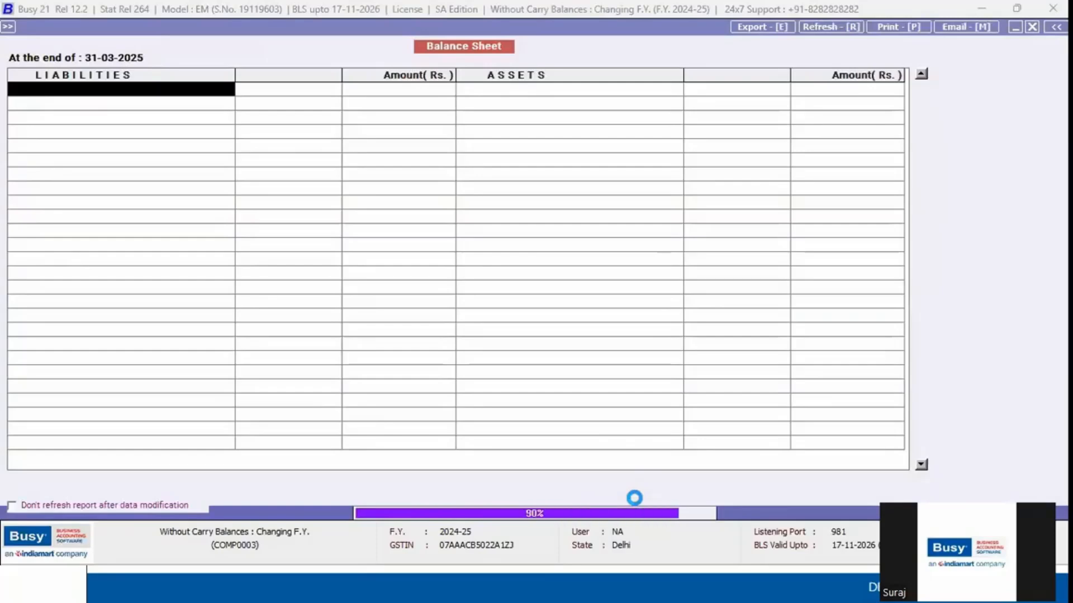
pyautogui.press('Return')
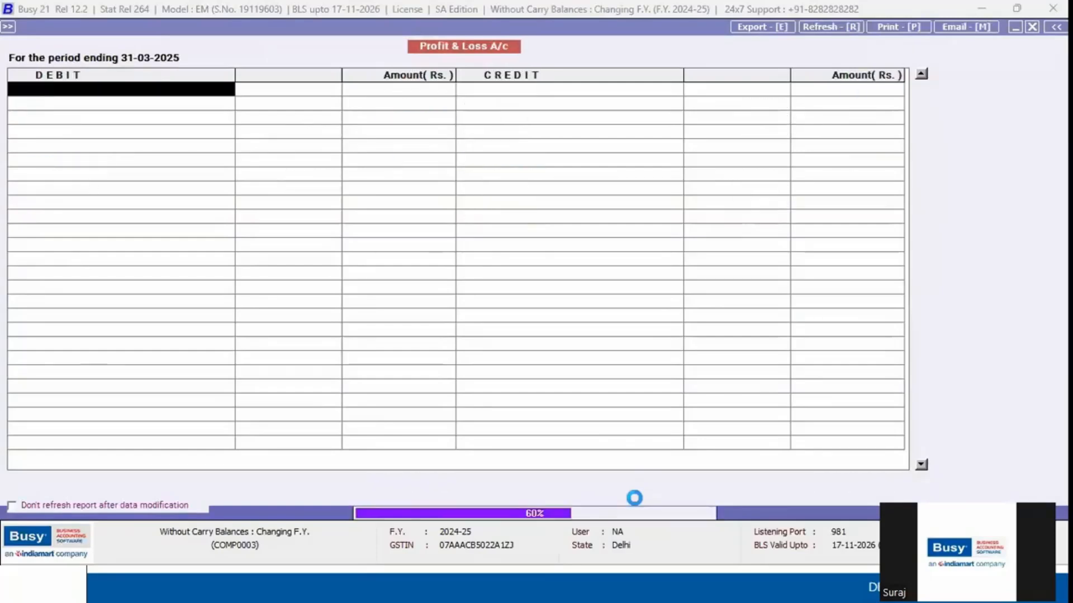
pyautogui.press('Escape')
pyautogui.press('Escape')
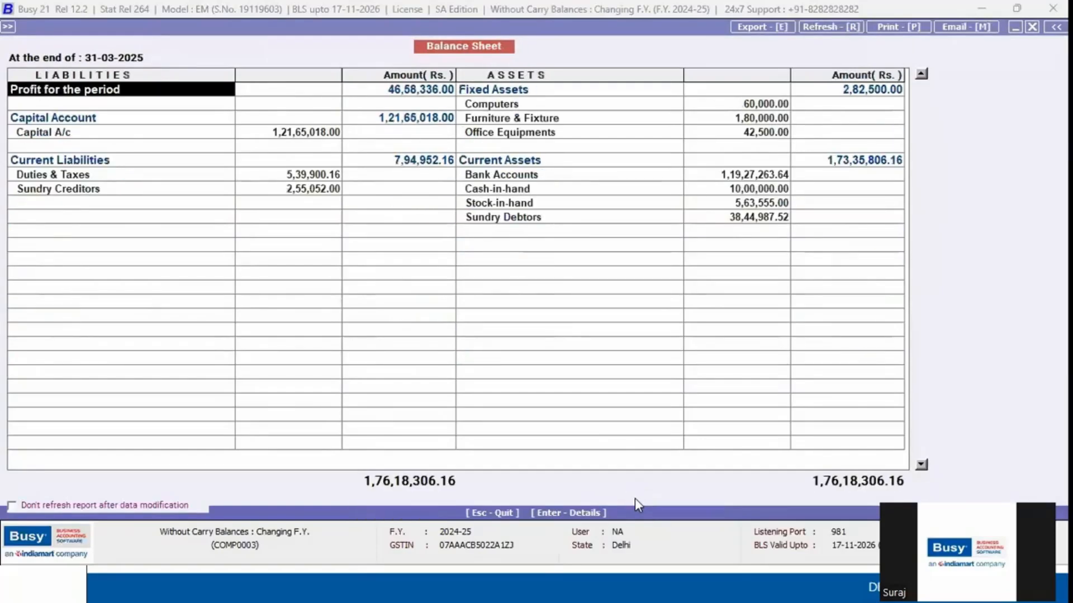
# Open the Create New Year form for the financial year starting from 01-04-2025
pyautogui.press('Left')
pyautogui.press('Left')
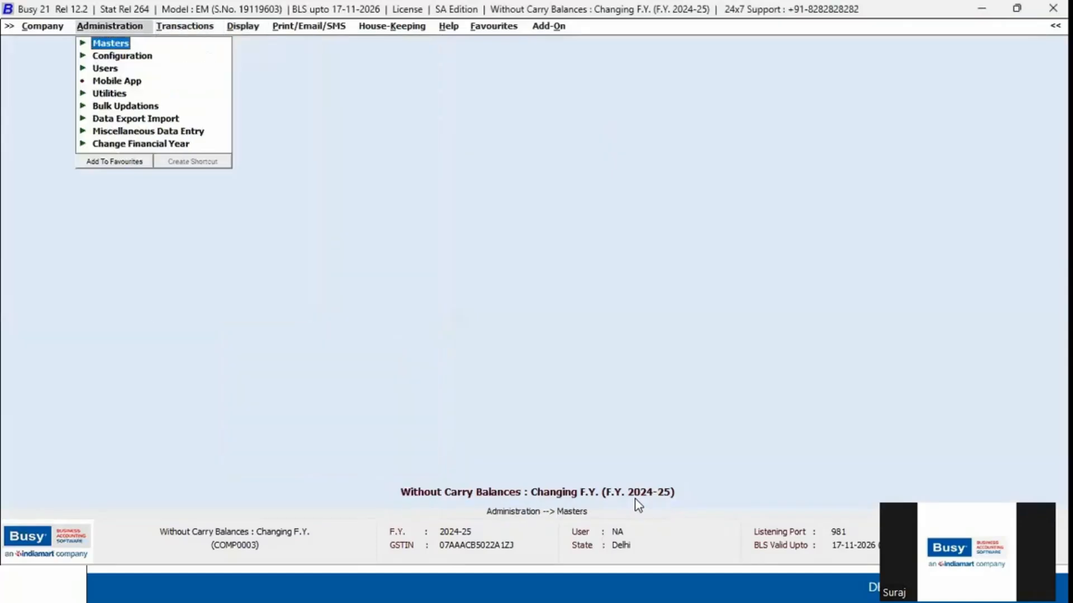
pyautogui.press('Up')
pyautogui.press('Right')
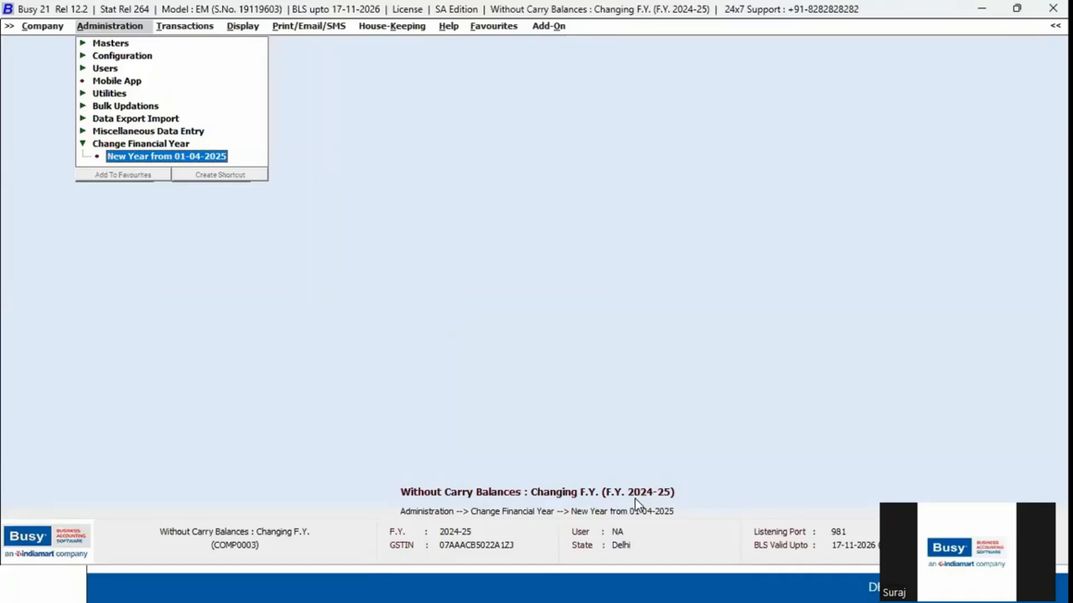
pyautogui.press('Return')
pyautogui.press('Return')
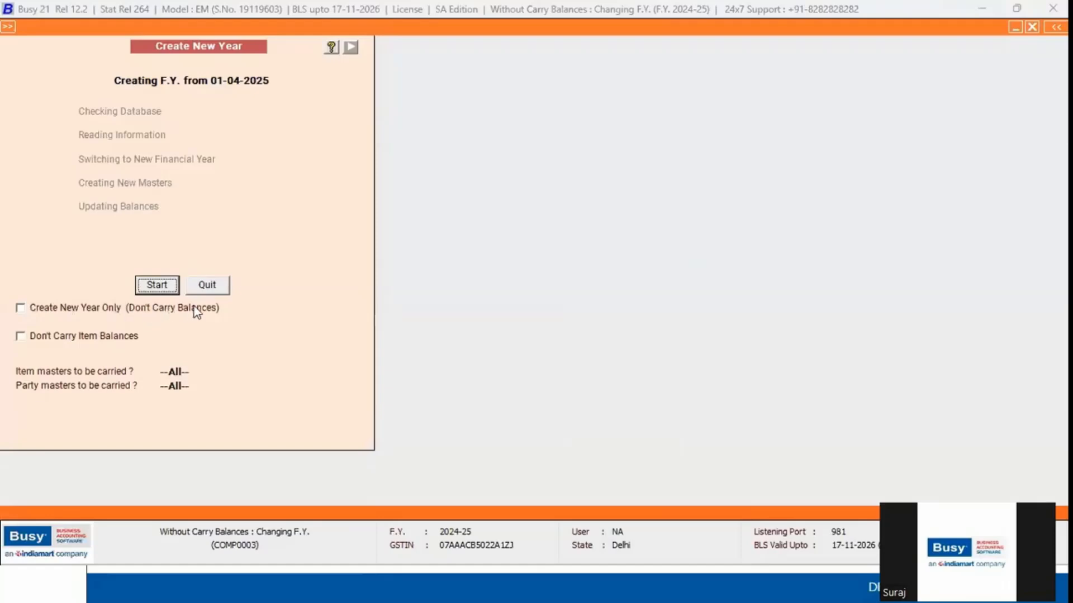
# Try the options for carrying no balances and for not carrying item balances, clearing each one again
pyautogui.click(99, 313)
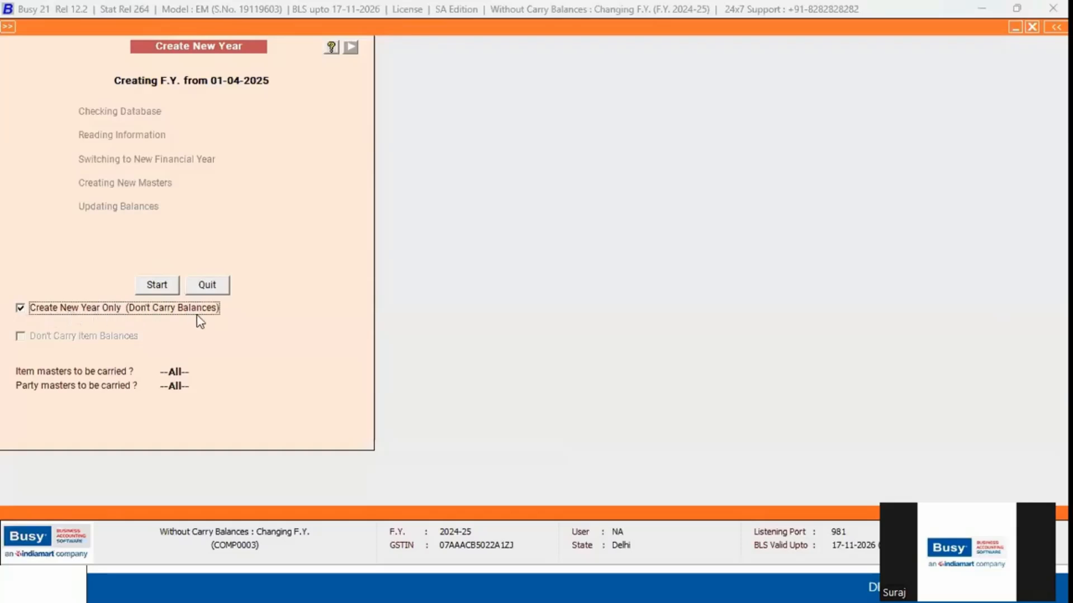
pyautogui.click(74, 314)
pyautogui.click(58, 337)
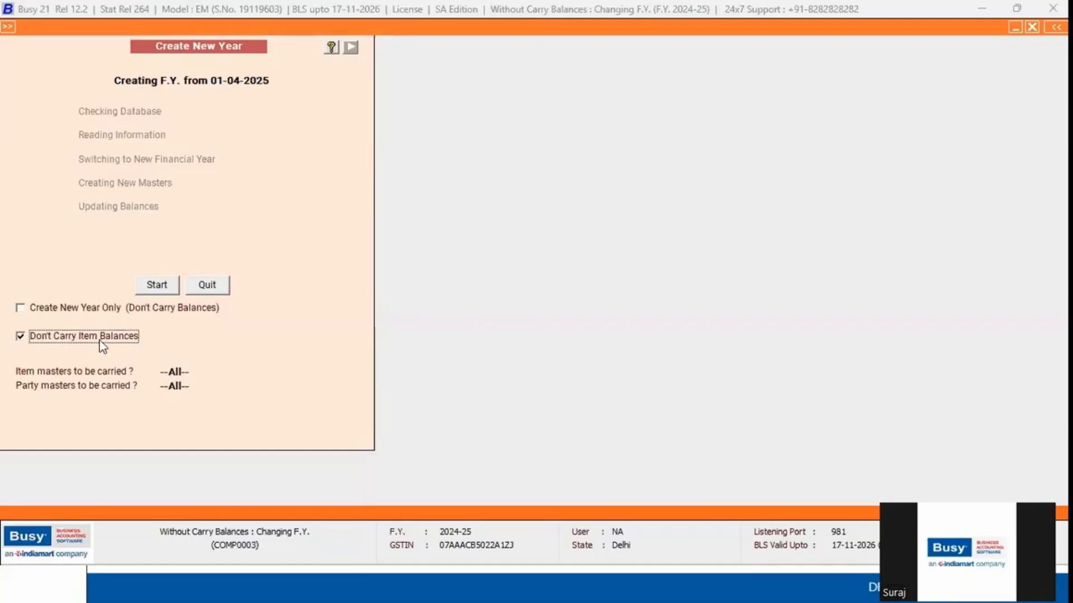
pyautogui.click(93, 340)
# Create the financial year from 01-04-2025 with Create New Year Only (Don't Carry Balances) enabled
pyautogui.click(75, 309)
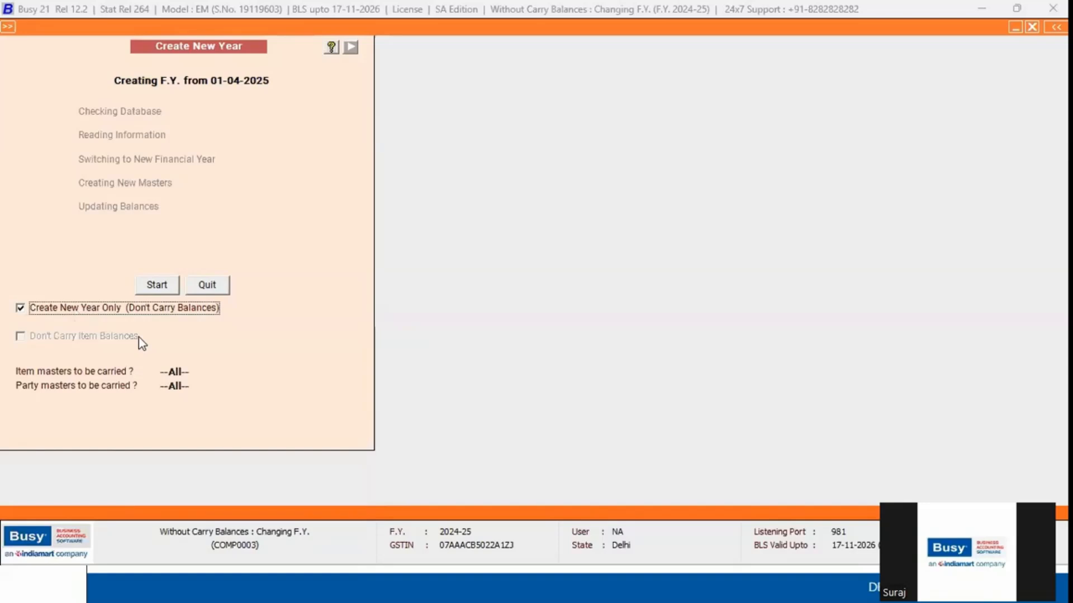
pyautogui.click(154, 283)
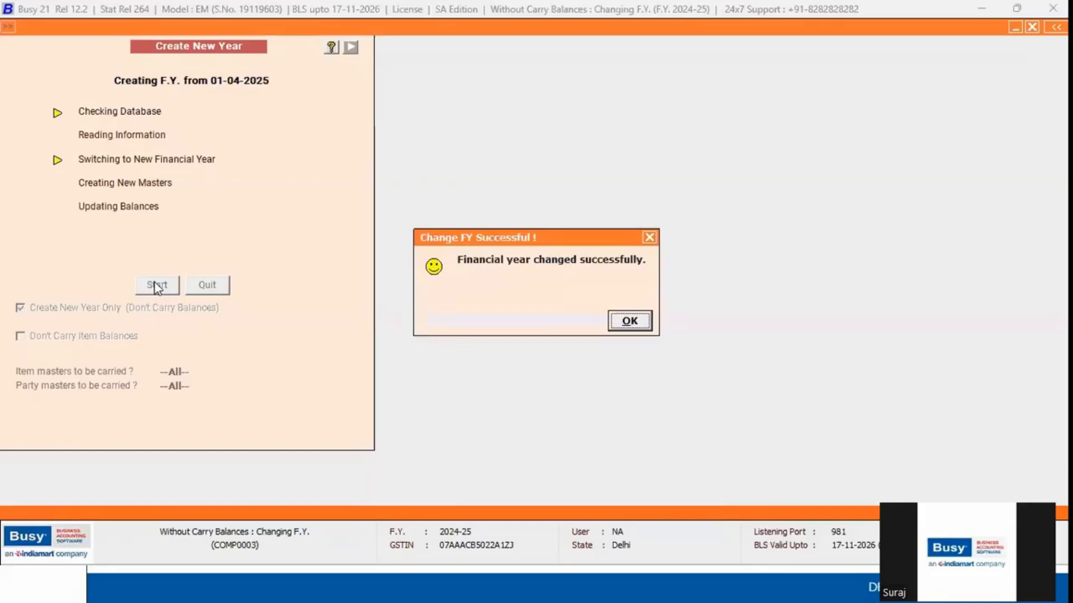
pyautogui.press('Return')
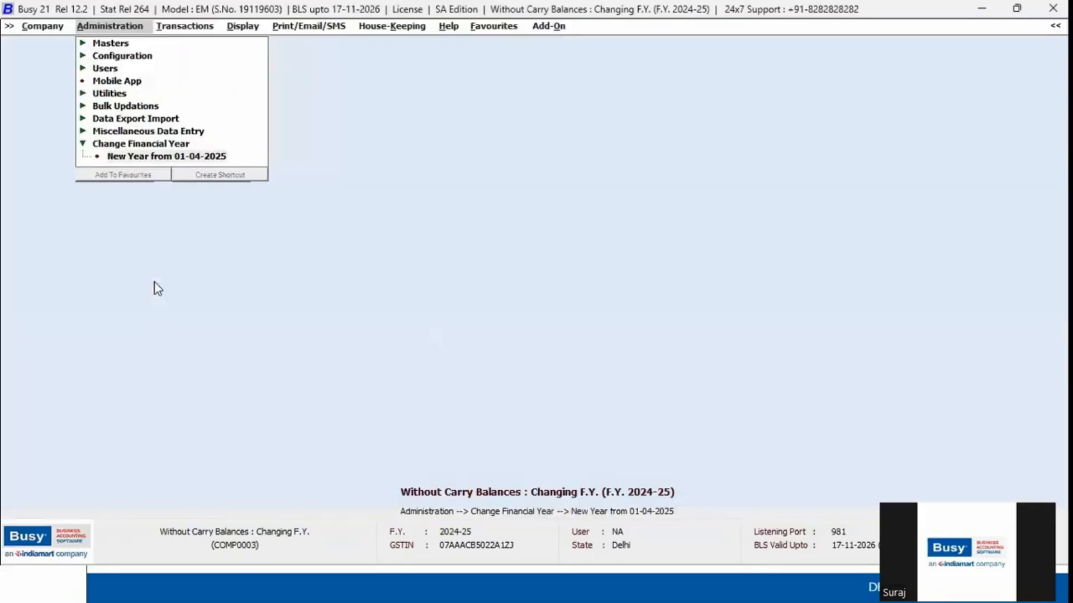
# Generate the horizontal standard Balance Sheet as at the end of 01-04-2025, and close it
pyautogui.press('Right')
pyautogui.press('Right')
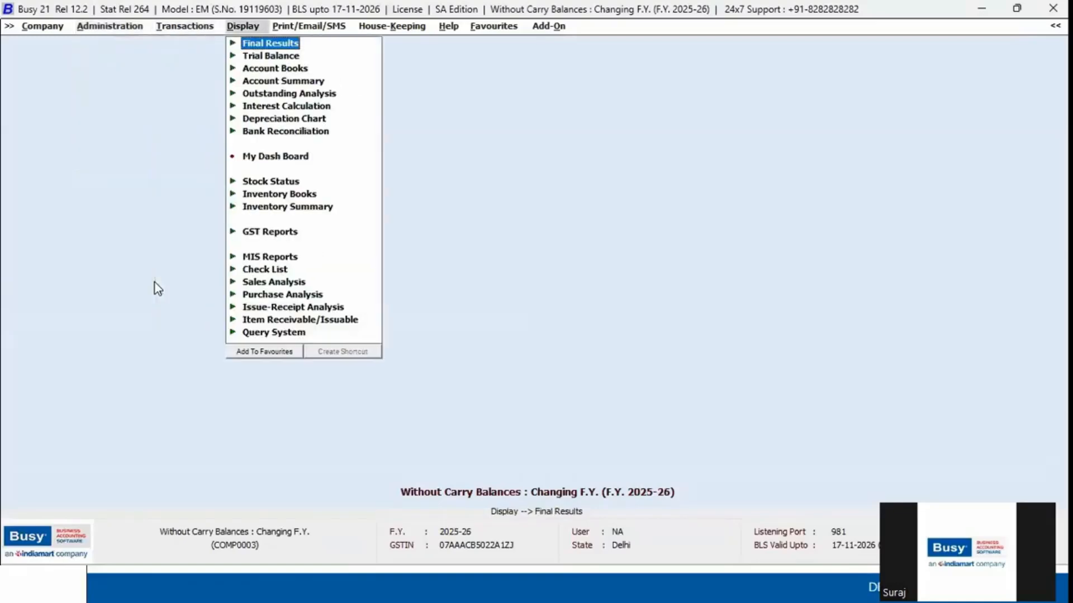
pyautogui.press('Return')
pyautogui.press('Return')
pyautogui.press('Return')
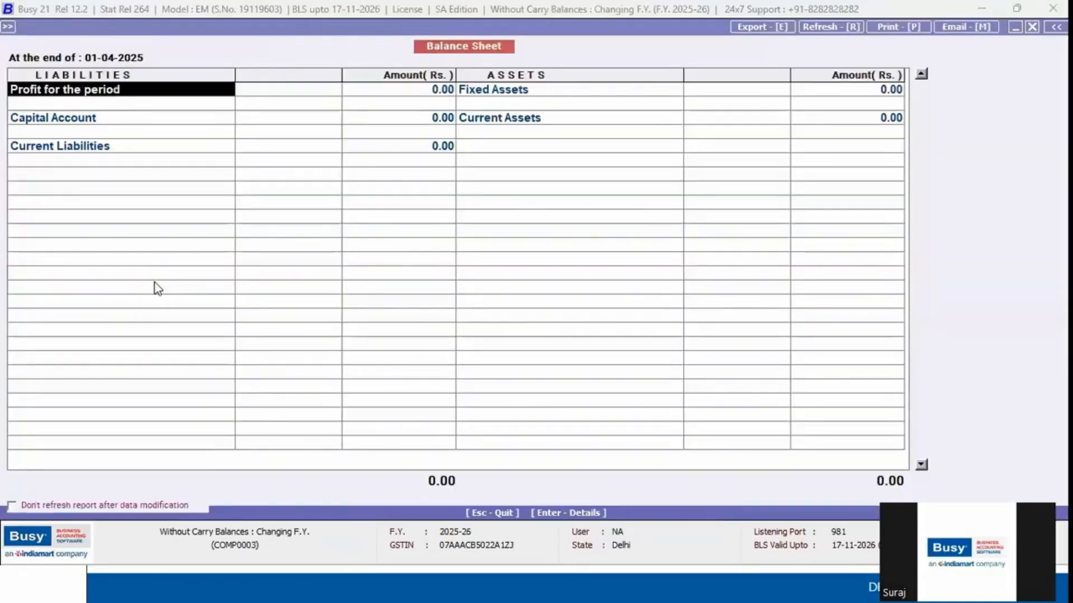
pyautogui.press('Escape')
pyautogui.press('Escape')
pyautogui.press('Escape')
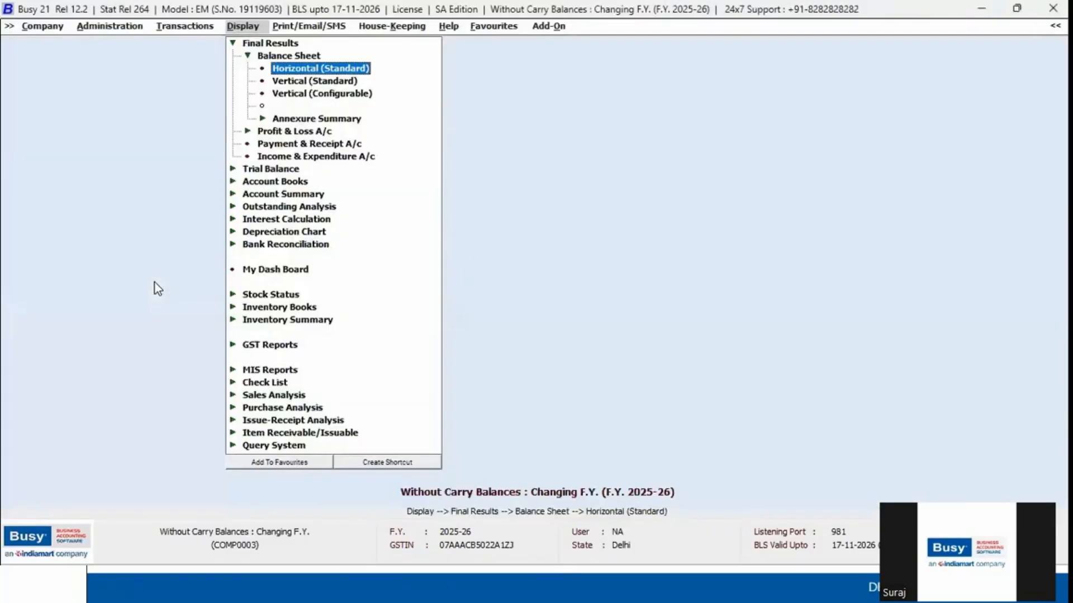
# Generate the closing Trial Balance for all accounts from 01-04-2025 to 01-04-2025
pyautogui.press('Down')
pyautogui.press('Down')
pyautogui.press('Down')
pyautogui.press('Down')
pyautogui.press('Return')
pyautogui.press('Down')
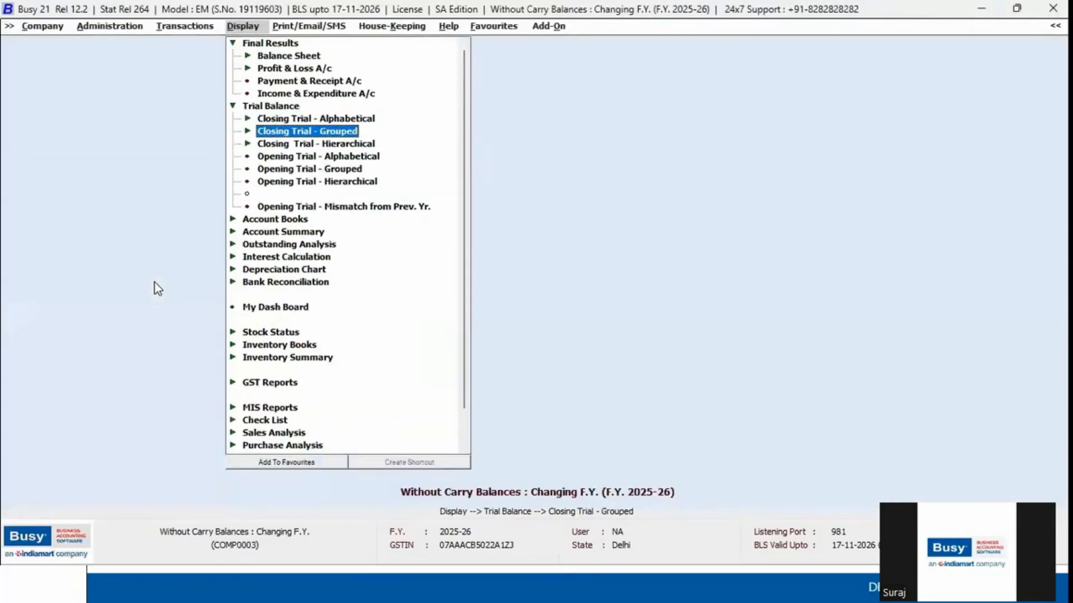
pyautogui.press('Return')
pyautogui.press('F2')
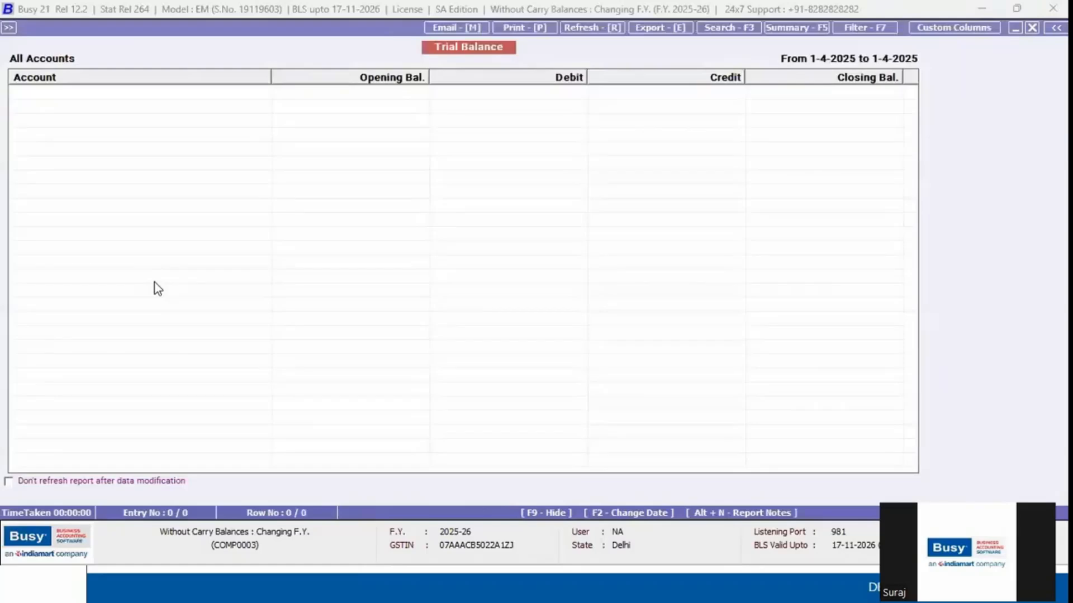
# Close the trial balance and open the alphabetical closing stock status report for all items
pyautogui.press('Escape')
pyautogui.press('Escape')
pyautogui.press('Escape')
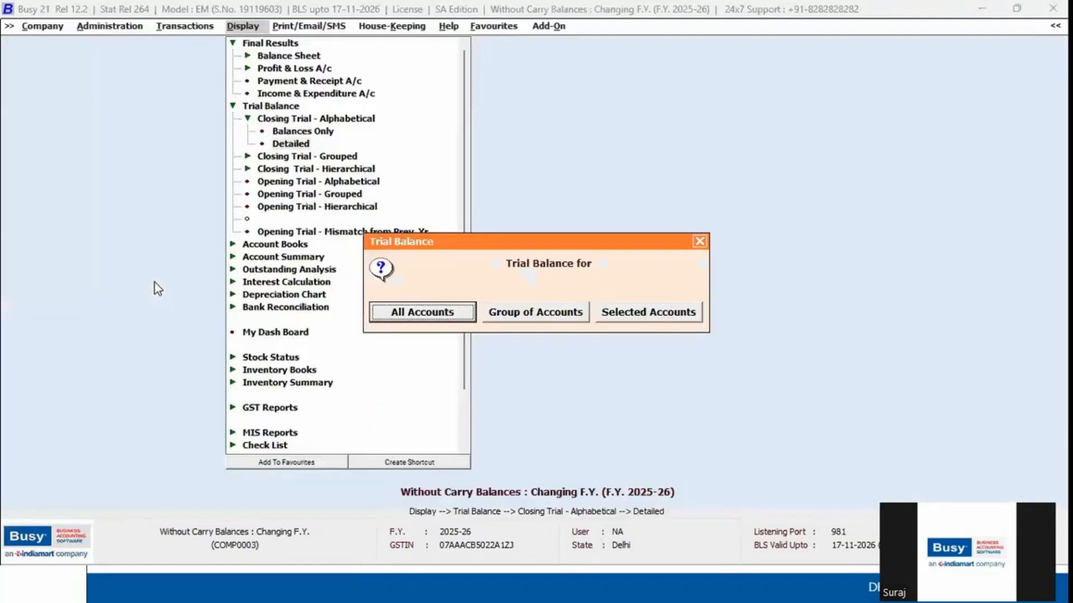
pyautogui.press('Down')
pyautogui.press('Down')
pyautogui.press('Down')
pyautogui.press('Down')
pyautogui.press('Down')
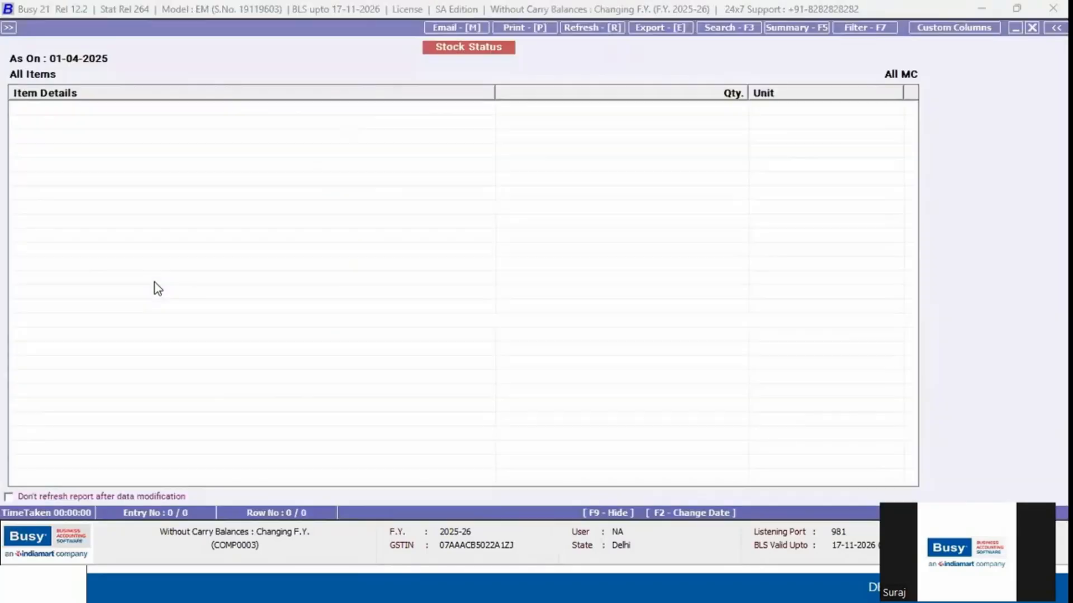
# Regenerate the stock status report as on 01-04-2025 with zero stock items shown
pyautogui.press('Escape')
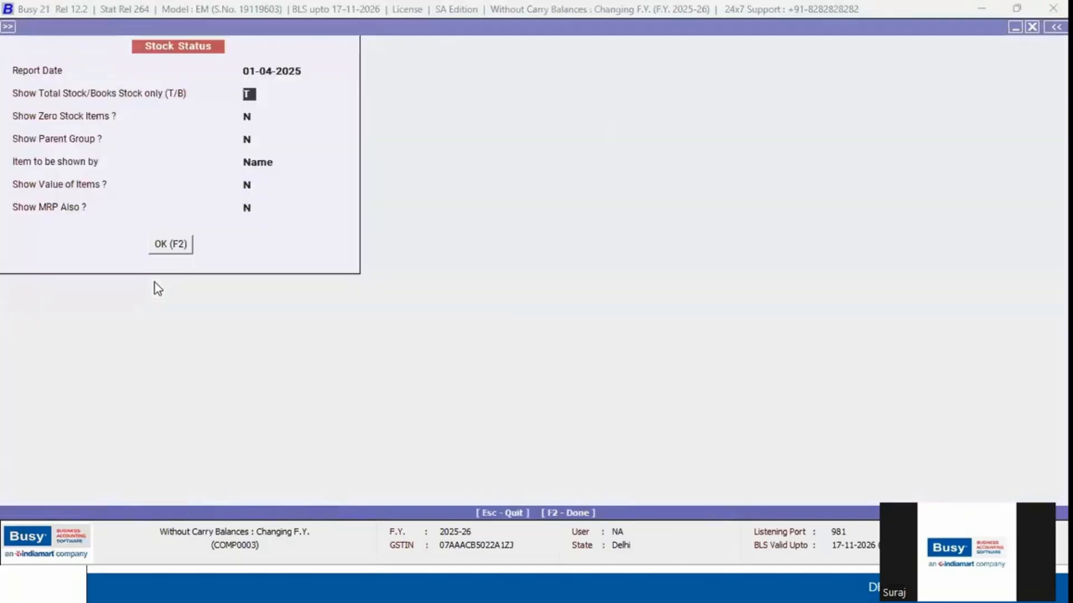
pyautogui.press('Return')
pyautogui.press('Return')
pyautogui.press('Return')
pyautogui.press('Return')
pyautogui.press('Return')
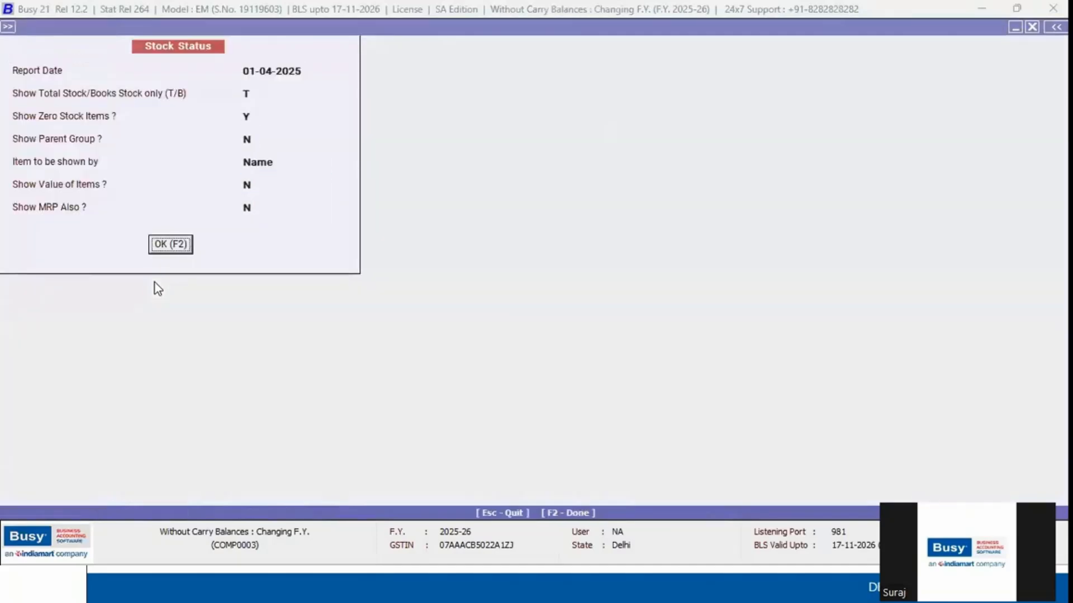
pyautogui.press('Return')
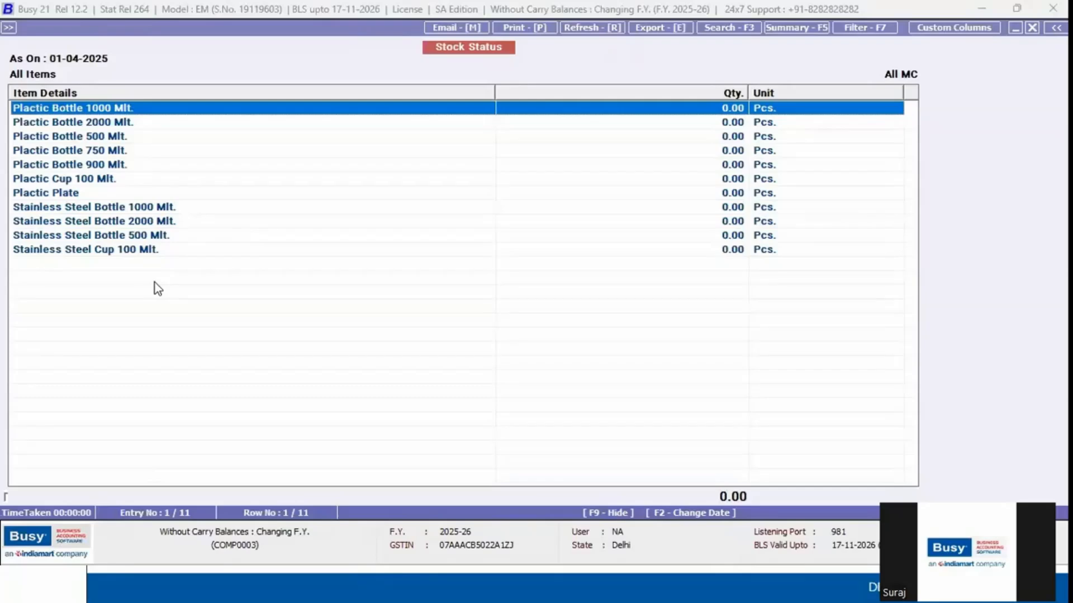
# Close the stock status report and switch to the FAQ slide of the presentation
pyautogui.press('Escape')
pyautogui.press('Escape')
pyautogui.press('Escape')
pyautogui.press('Escape')
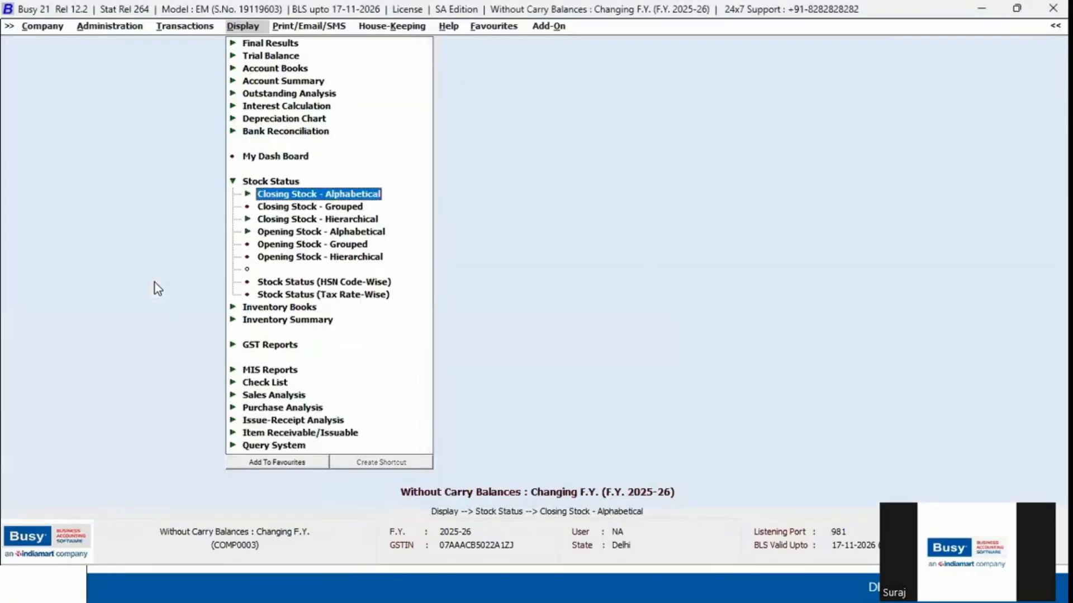
pyautogui.press('Escape')
pyautogui.hotkey('alt', 'Tab')
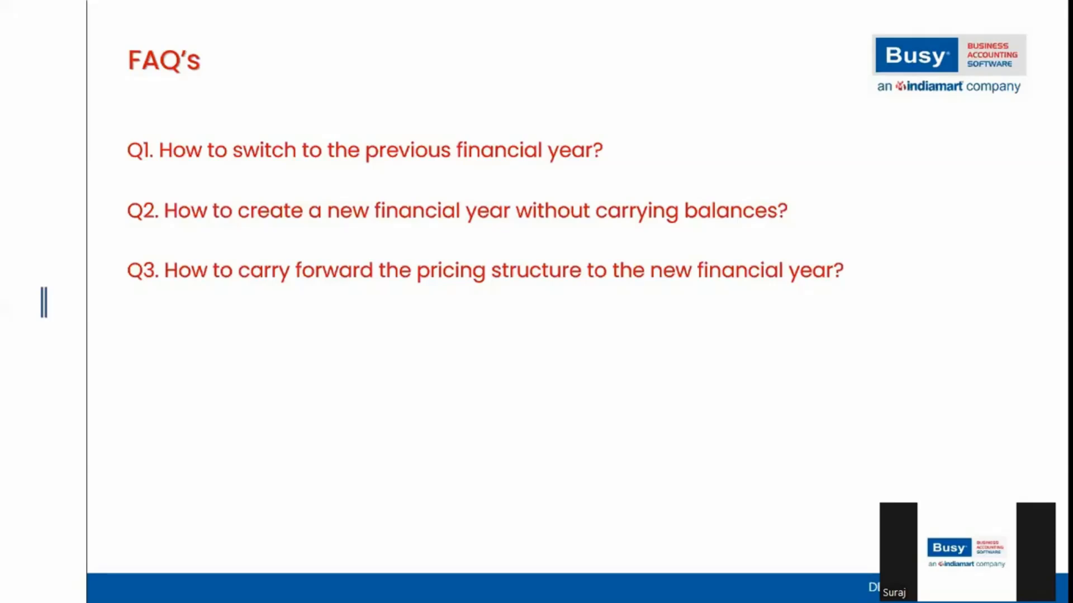
# Switch back to Busy and open the company Changing Financial Year - Advance, declining the switch to F.Y. 2025-26
pyautogui.hotkey('alt', 'Tab')
pyautogui.press('Return')
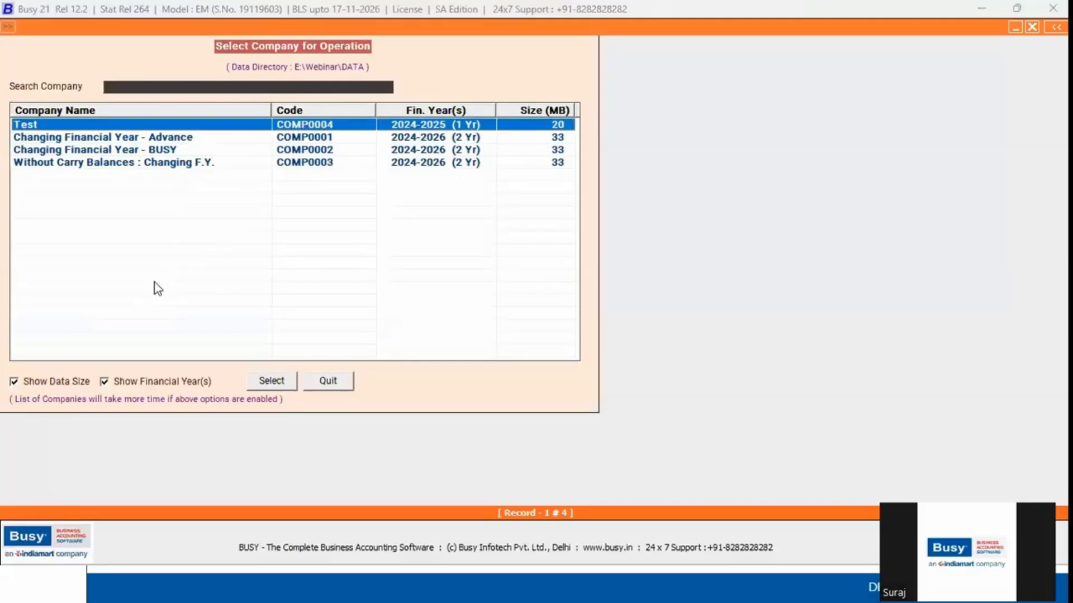
pyautogui.press('Down')
pyautogui.press('Down')
pyautogui.press('Up')
pyautogui.press('Return')
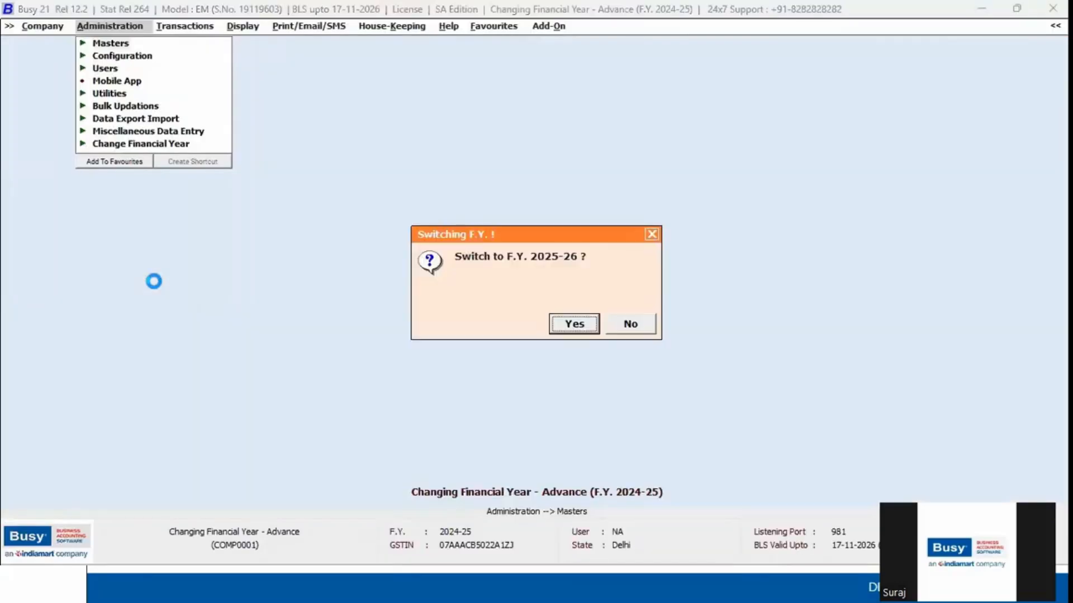
pyautogui.press('Escape')
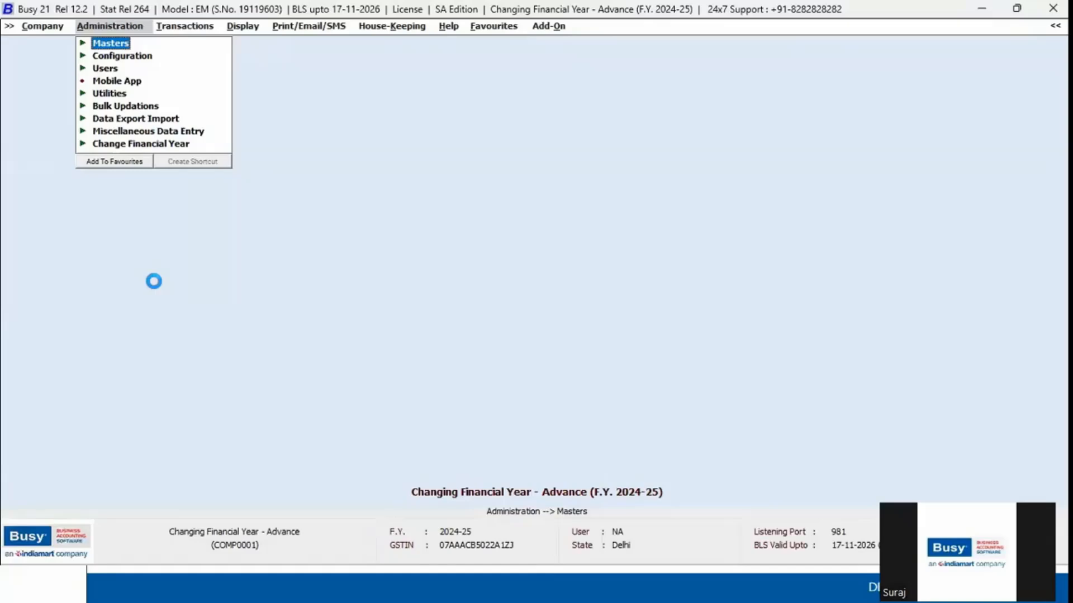
# Open the Item Quantity Discount Structure for sales from the administration configuration
pyautogui.press('Return')
pyautogui.press('Return')
pyautogui.press('Return')
pyautogui.press('Down')
pyautogui.press('Down')
pyautogui.press('Down')
pyautogui.press('Down')
pyautogui.press('Down')
pyautogui.press('Up')
pyautogui.press('Up')
pyautogui.press('Up')
pyautogui.press('Up')
pyautogui.press('Return')
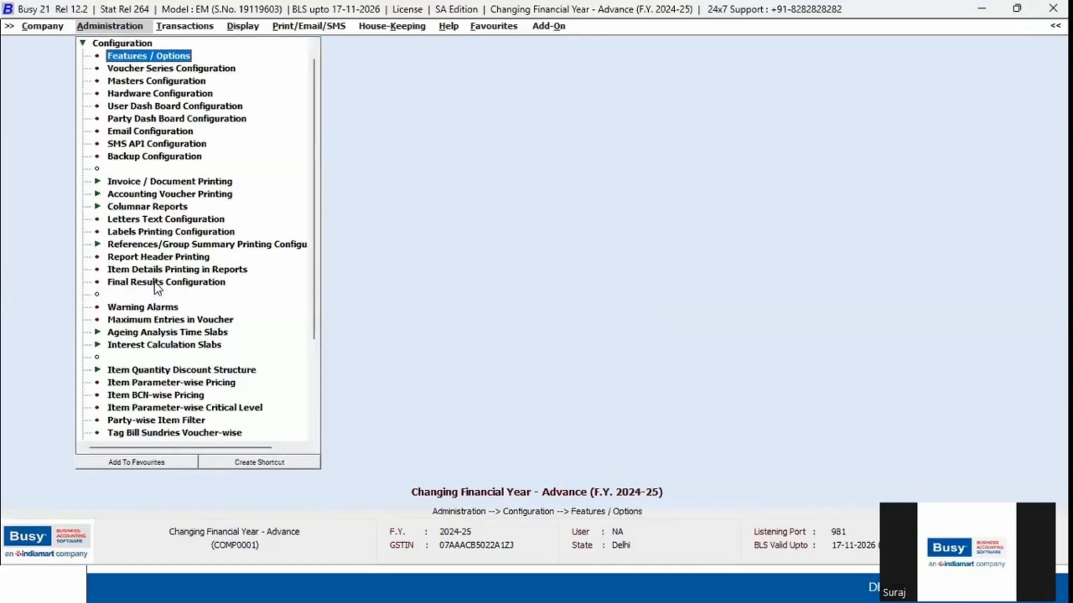
pyautogui.press('Down')
pyautogui.press('Down')
pyautogui.press('Down')
pyautogui.press('Down')
pyautogui.press('Down')
pyautogui.press('Down')
pyautogui.press('Down')
pyautogui.press('Down')
pyautogui.press('Down')
pyautogui.press('Down')
pyautogui.press('Down')
pyautogui.press('Down')
pyautogui.press('Down')
pyautogui.press('Down')
pyautogui.press('Down')
pyautogui.press('Down')
pyautogui.press('Down')
pyautogui.press('Down')
pyautogui.press('Down')
pyautogui.press('Down')
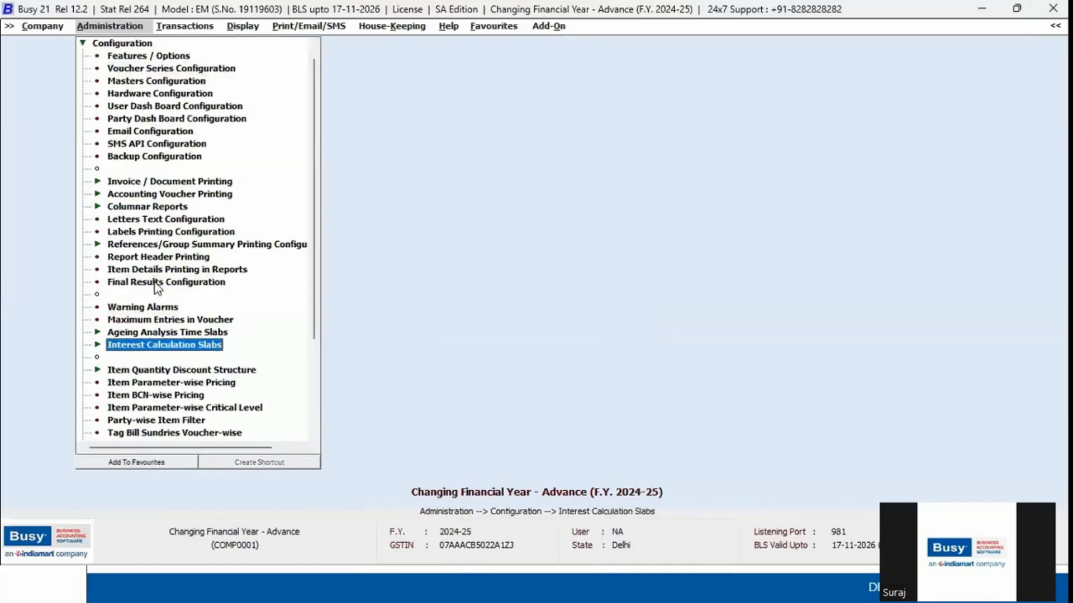
pyautogui.press('Down')
pyautogui.press('Return')
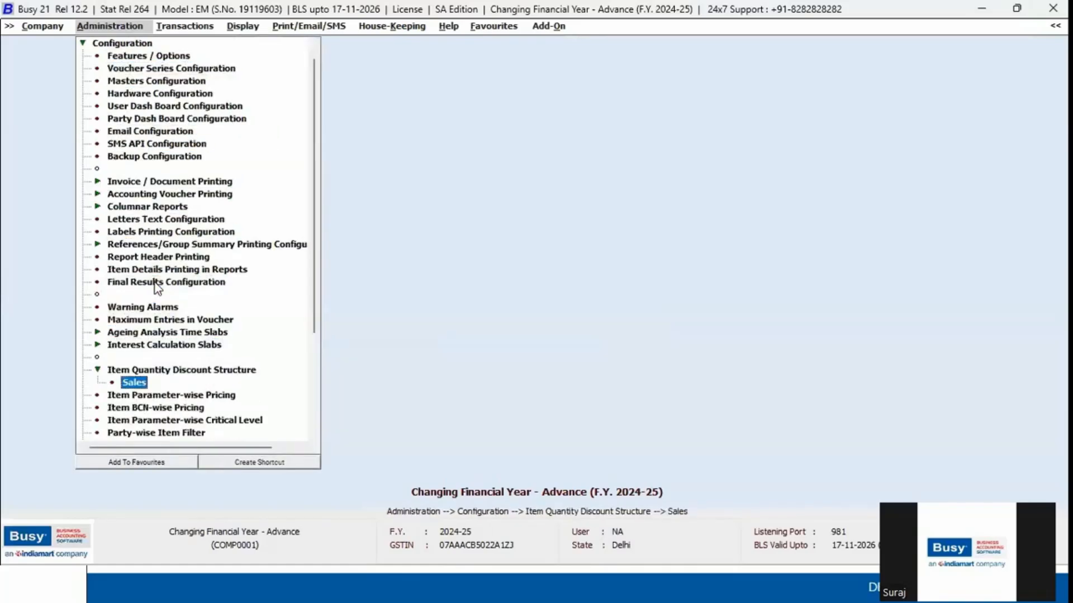
pyautogui.press('Return')
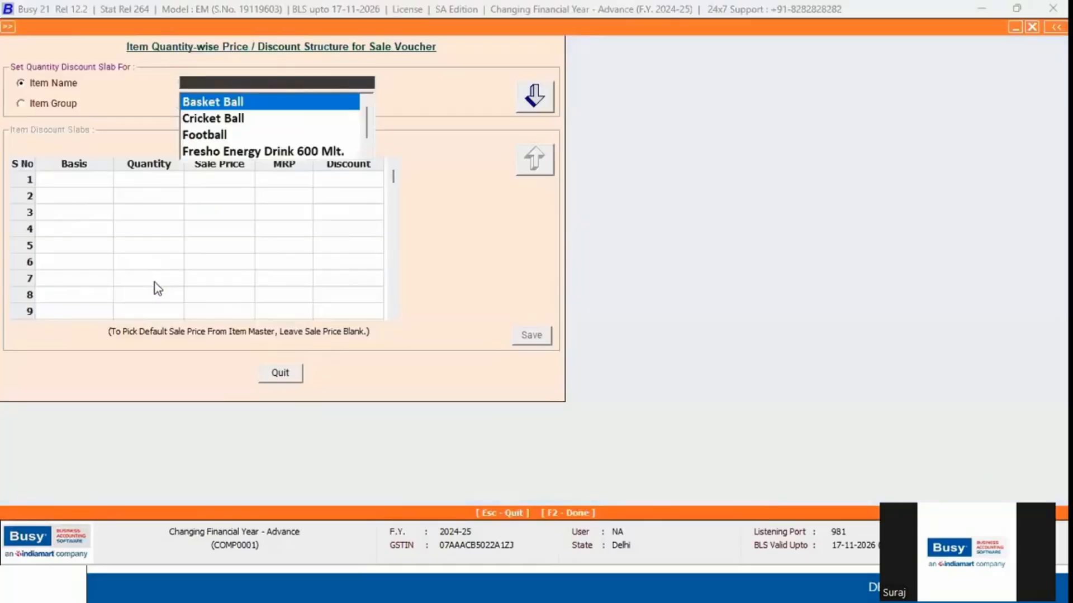
# Review the quantities and discounts in the General item group's discount slabs, and quit the structure
pyautogui.click(46, 104)
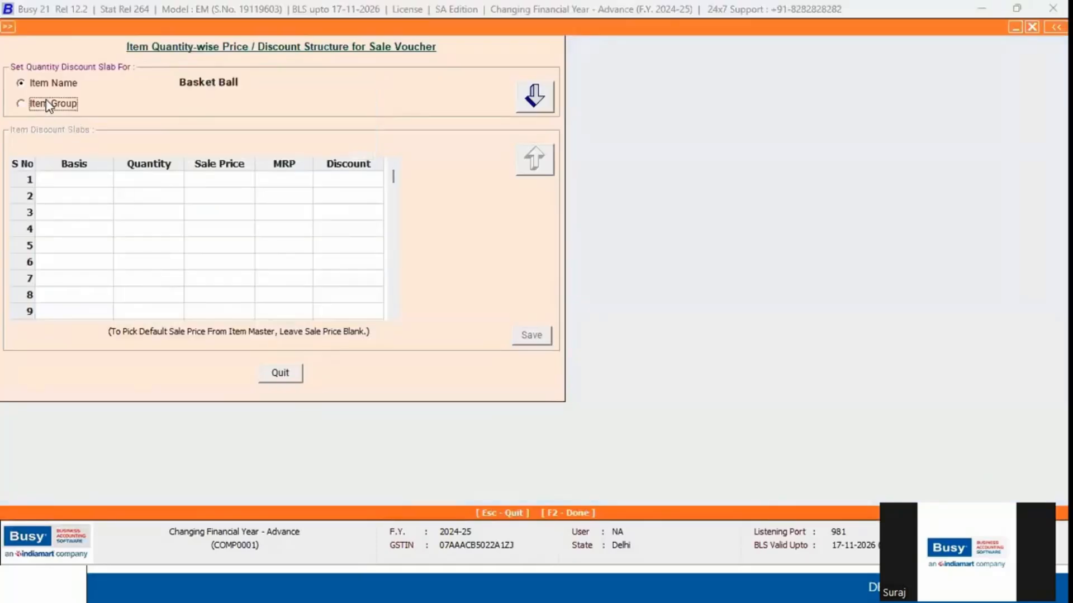
pyautogui.press('Down')
pyautogui.press('Return')
pyautogui.press('Return')
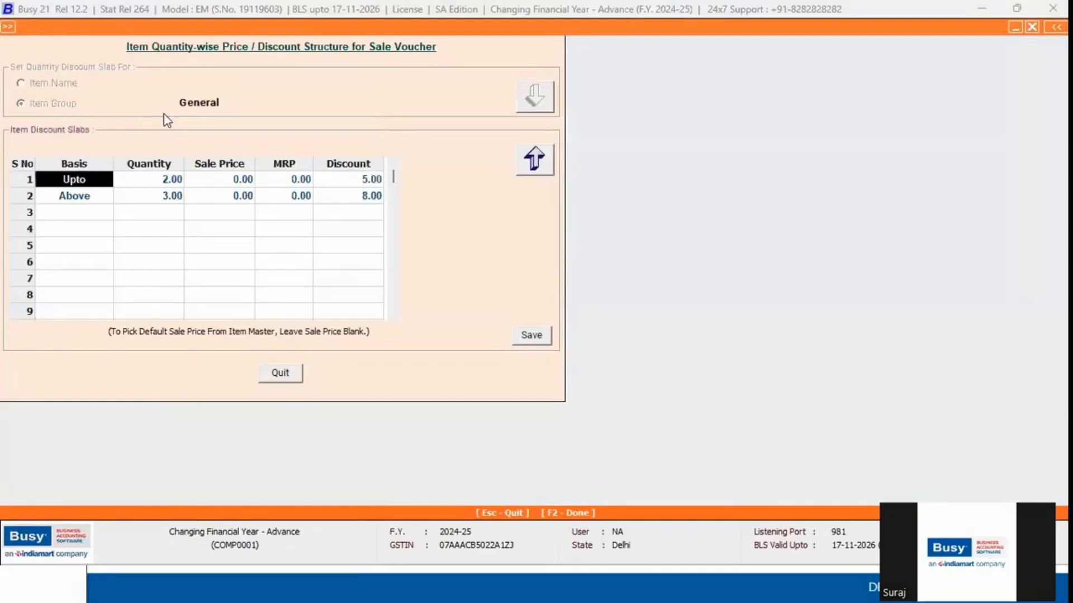
pyautogui.click(167, 183)
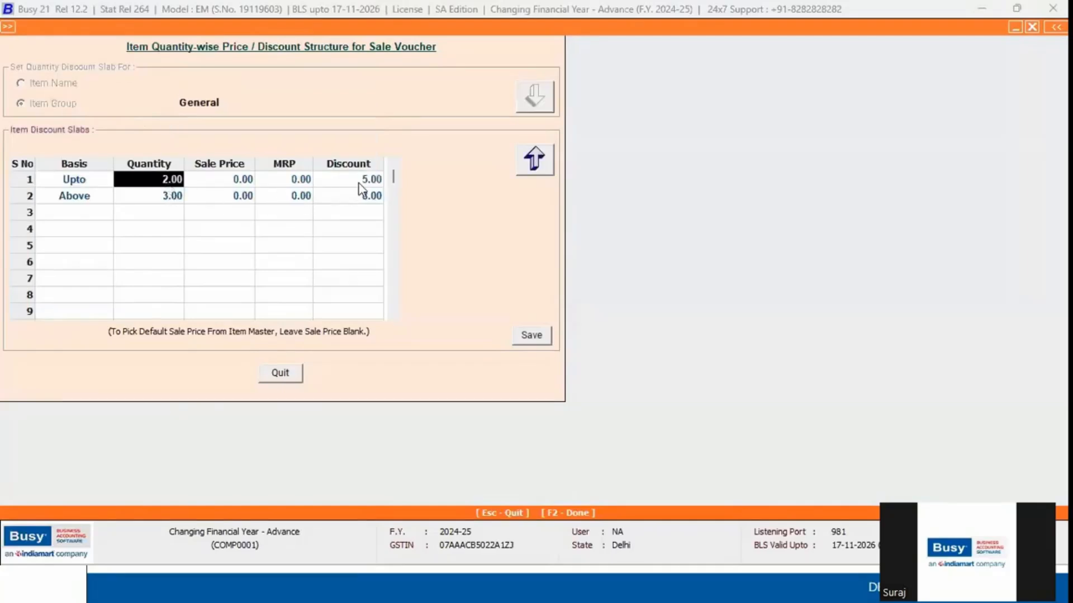
pyautogui.click(358, 182)
pyautogui.click(170, 198)
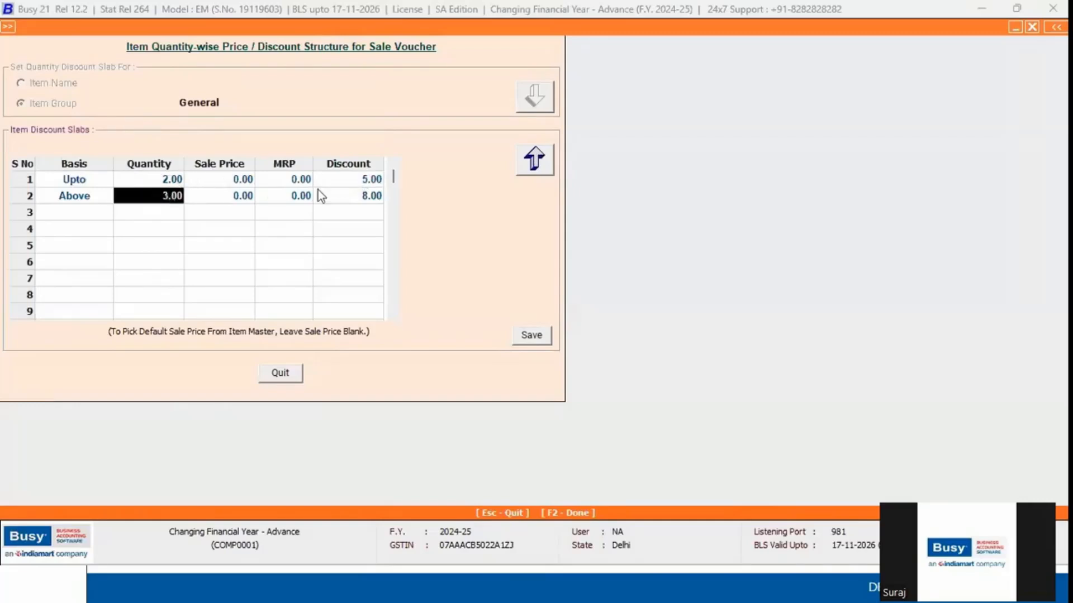
pyautogui.click(354, 200)
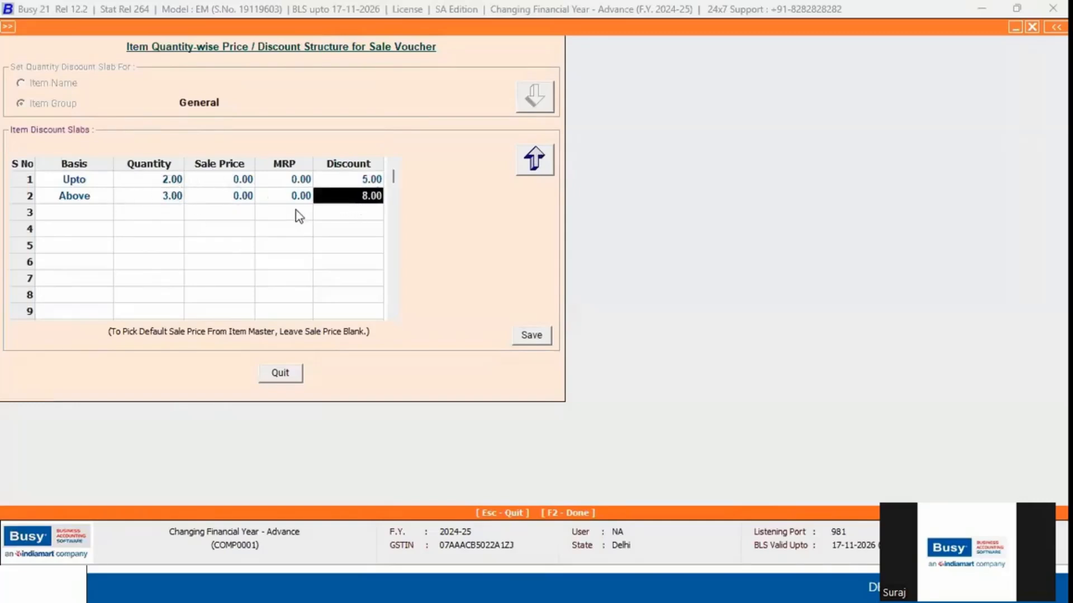
pyautogui.press('Escape')
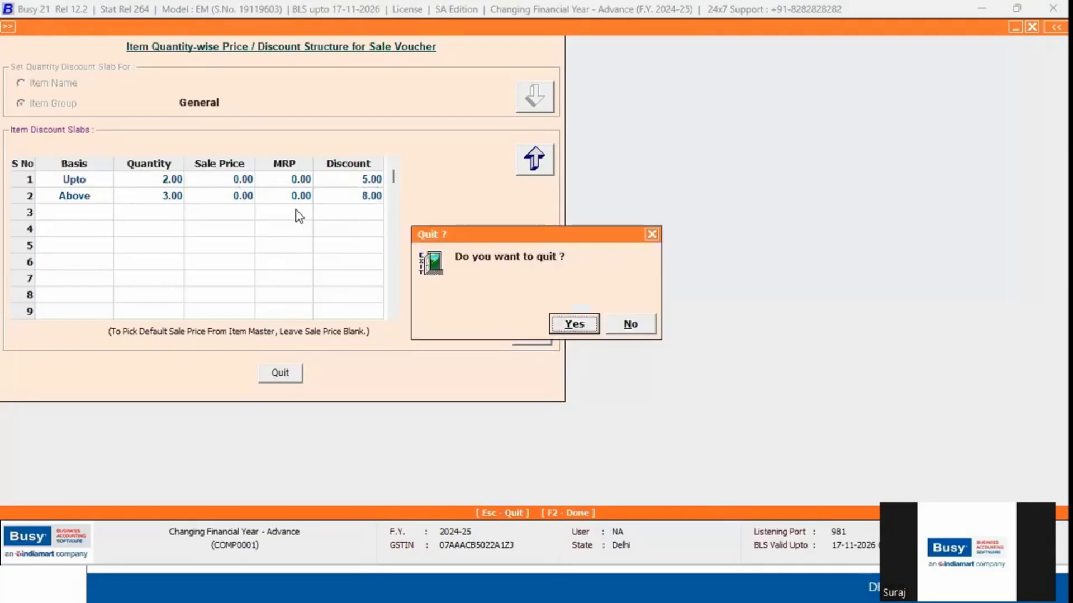
pyautogui.press('Return')
# Open Item Parameter-wise Pricing and load the pricing rows for Joggers with effect from 25-03-2025
pyautogui.press('Down')
pyautogui.press('Return')
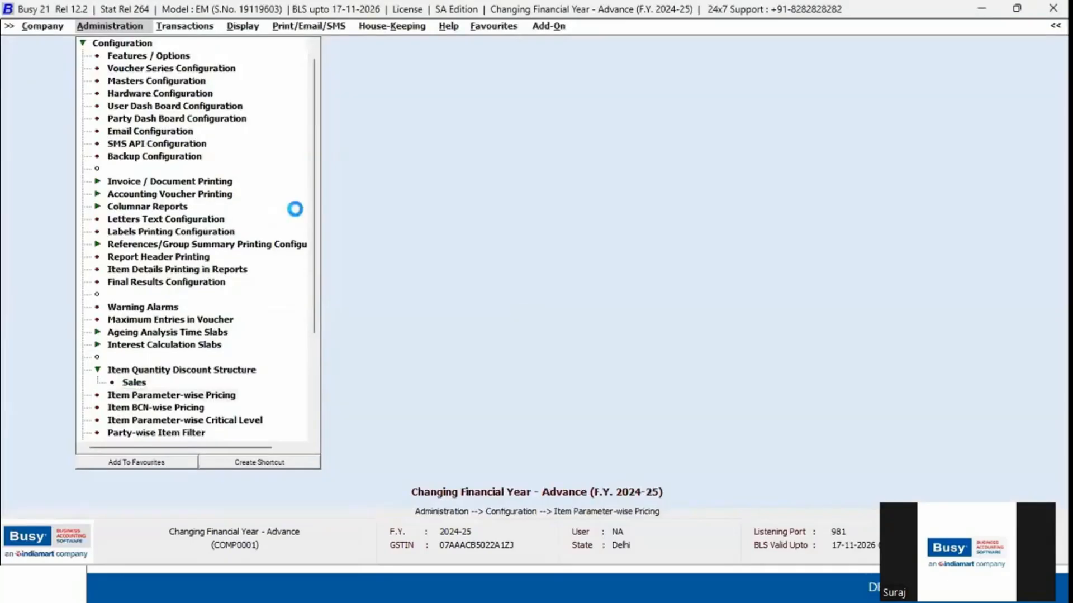
pyautogui.press('Down')
pyautogui.press('Down')
pyautogui.press('Down')
pyautogui.press('Down')
pyautogui.press('Down')
pyautogui.press('Down')
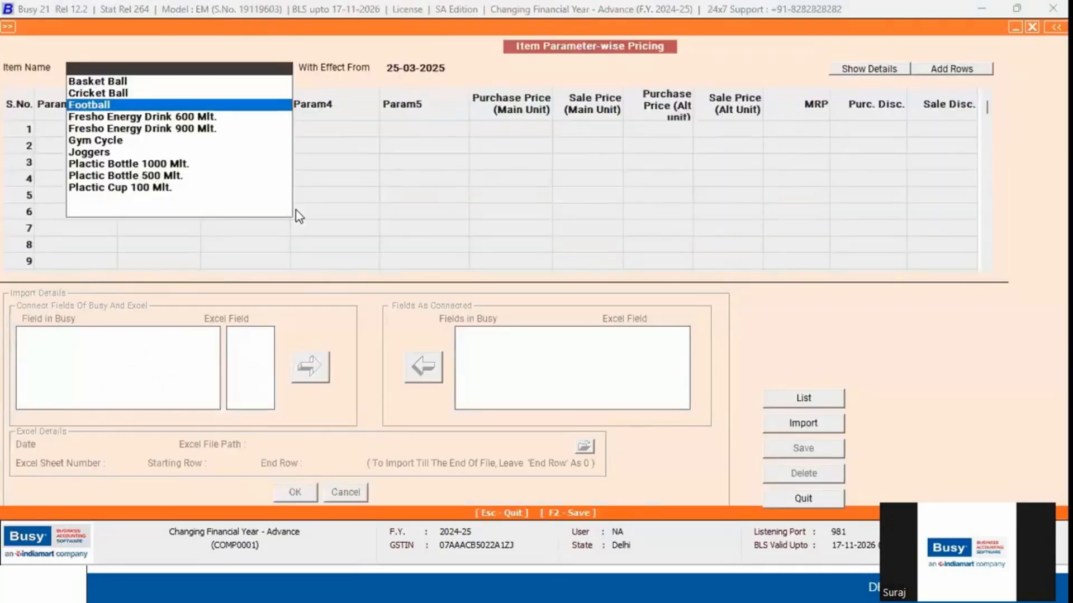
pyautogui.press('Return')
pyautogui.press('Return')
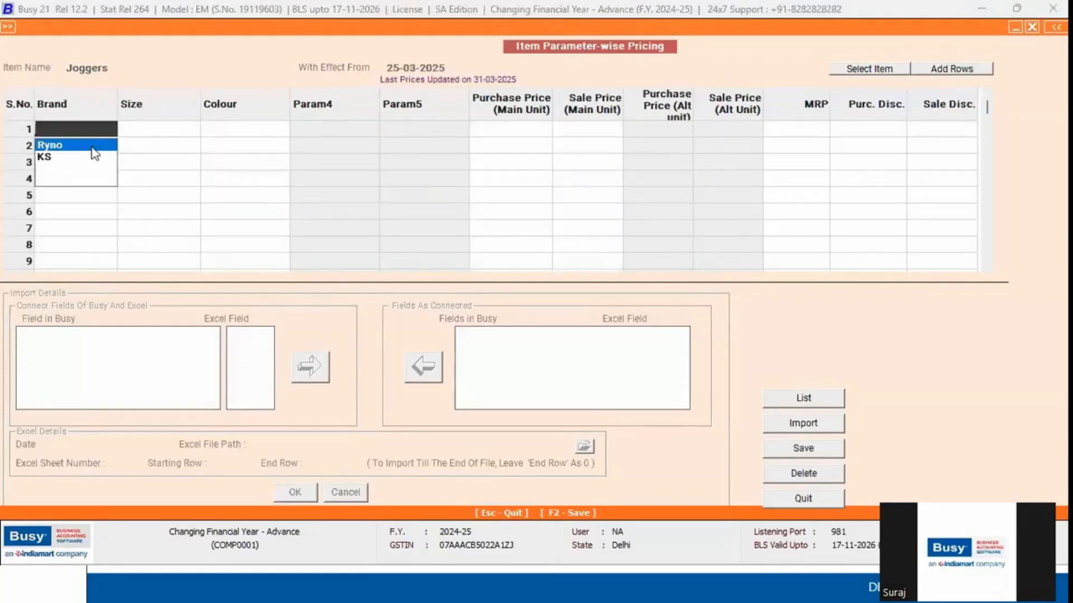
# Enter brand Ryno, size L and colour White in the first Joggers pricing row, and quit without saving
pyautogui.press('Return')
pyautogui.press('Down')
pyautogui.press('Return')
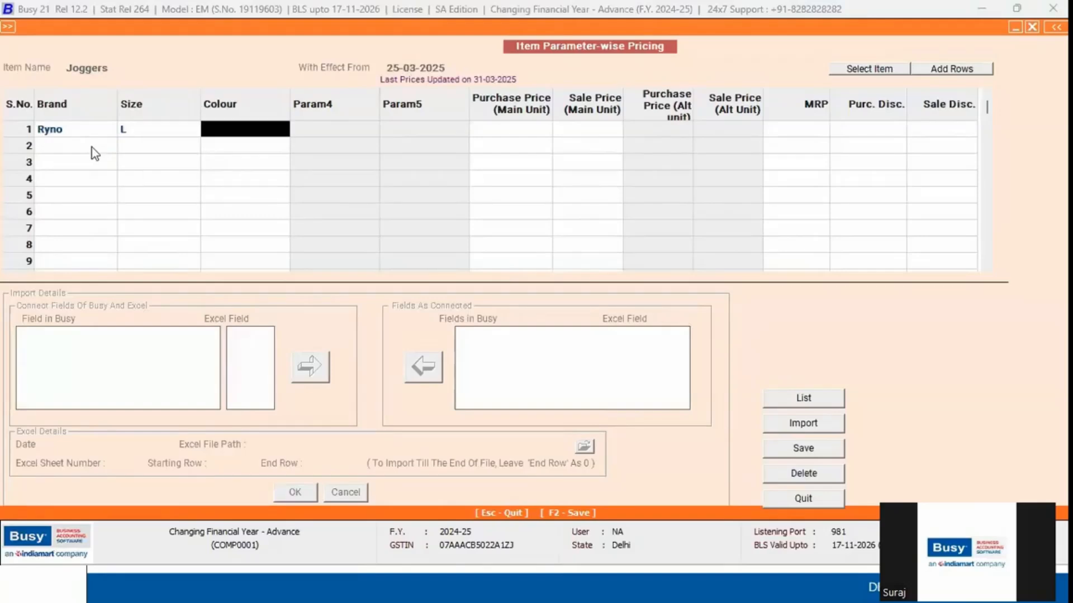
pyautogui.press('Down')
pyautogui.press('Return')
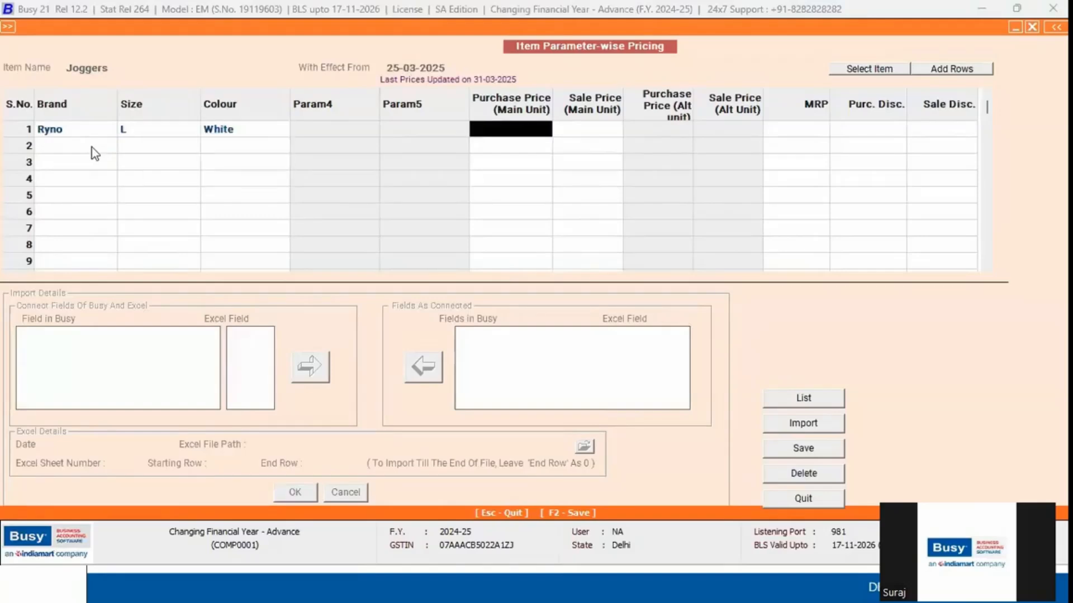
pyautogui.press('Escape')
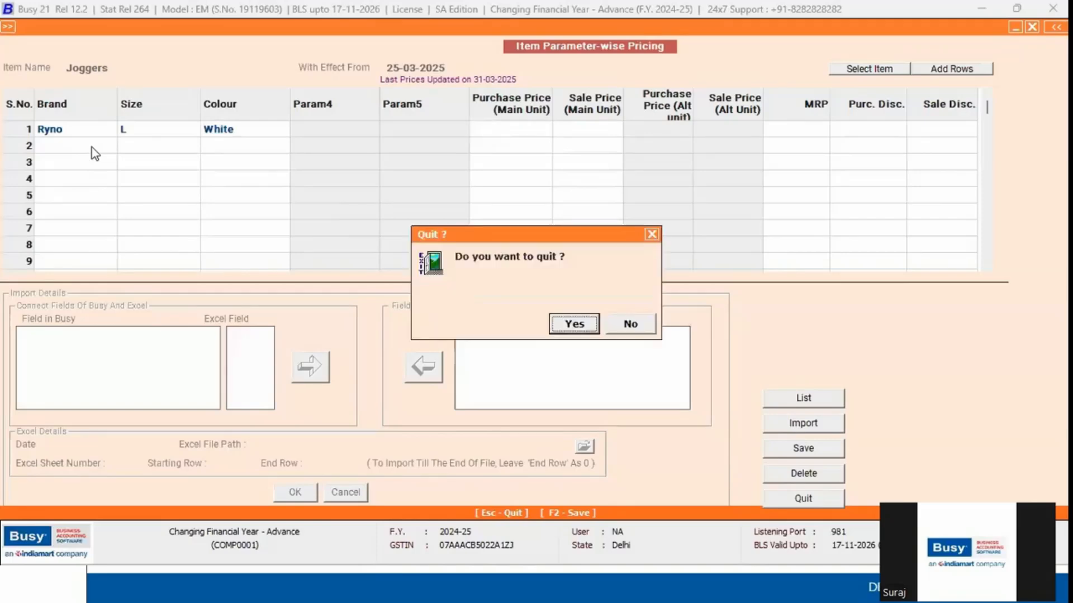
pyautogui.press('Return')
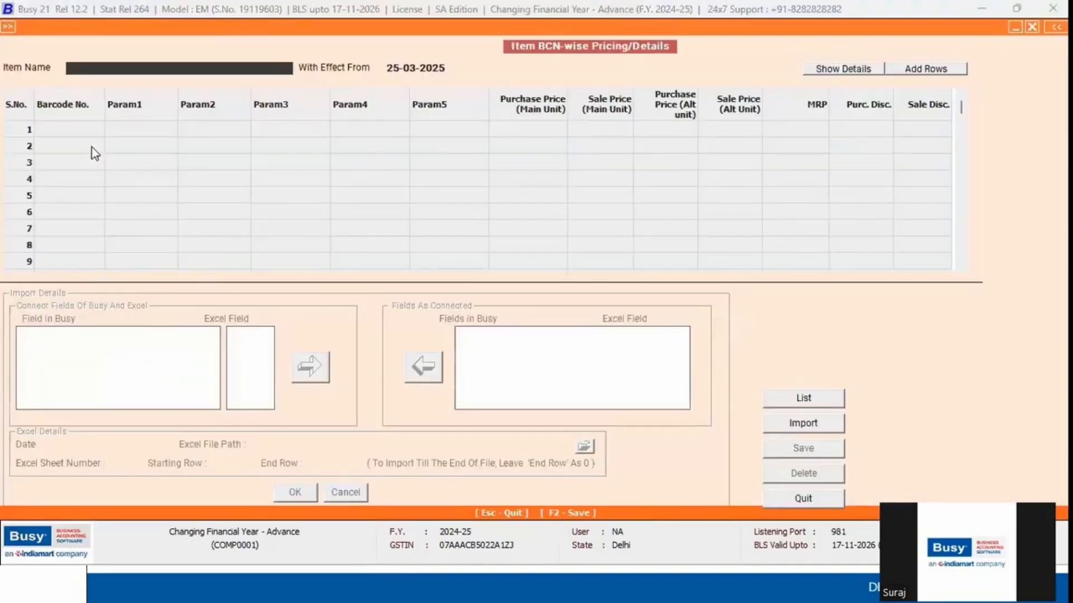
# Review the items pricing mode for vouchers in the Inventory features, and close the options without changes
pyautogui.press('Escape')
pyautogui.press('Escape')
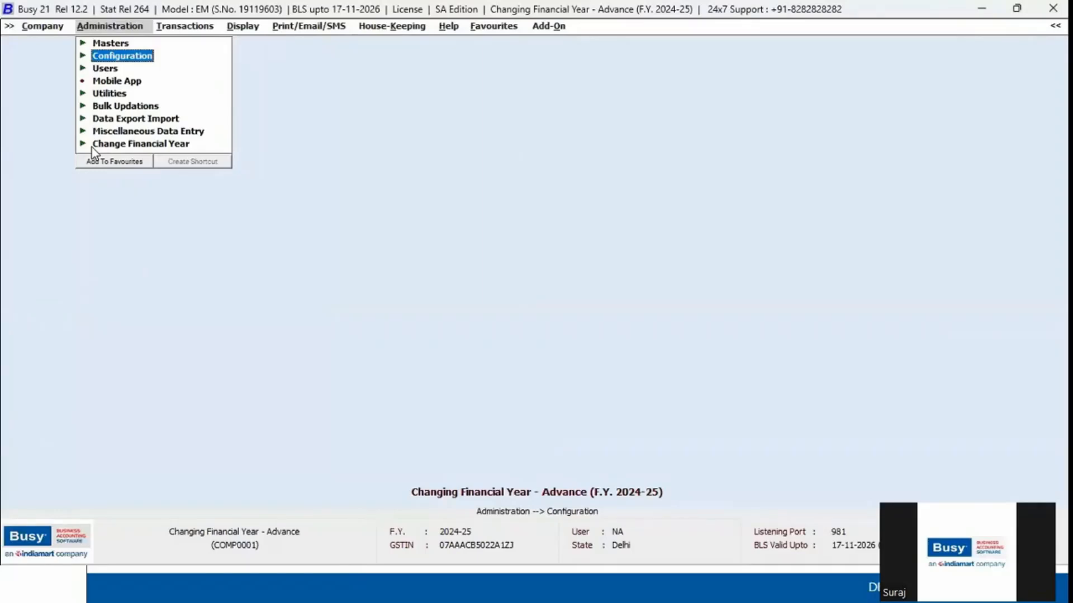
pyautogui.press('Return')
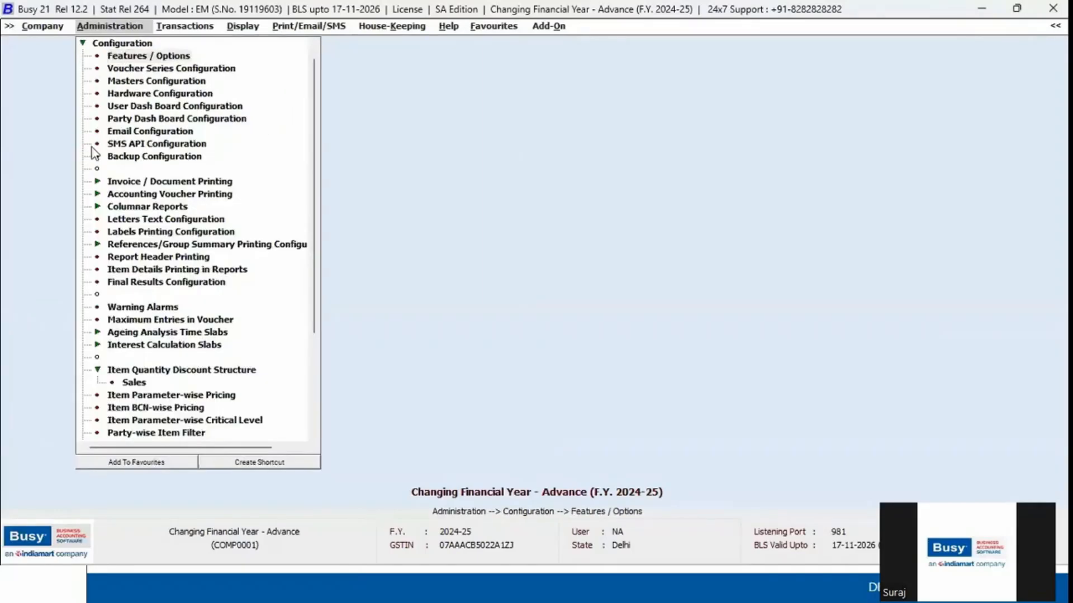
pyautogui.press('Return')
pyautogui.press('Down')
pyautogui.press('Down')
pyautogui.press('Down')
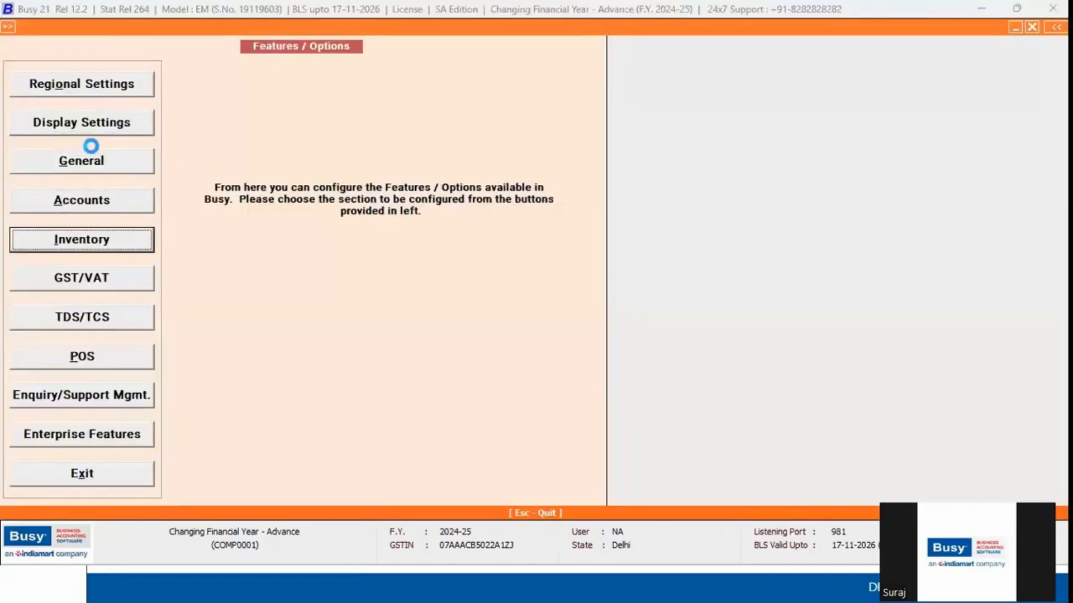
pyautogui.press('Return')
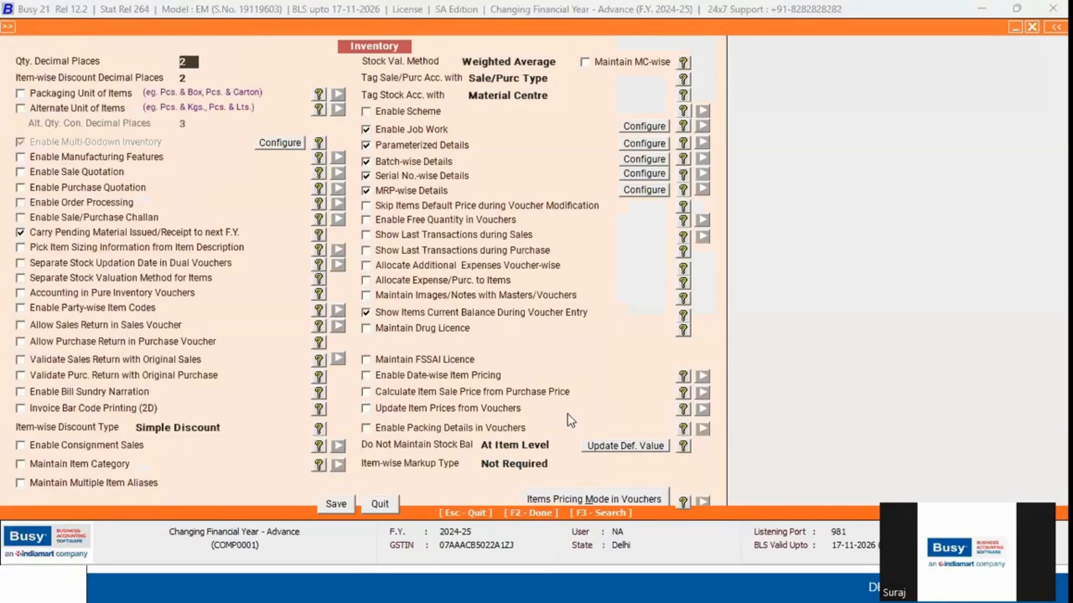
pyautogui.click(600, 497)
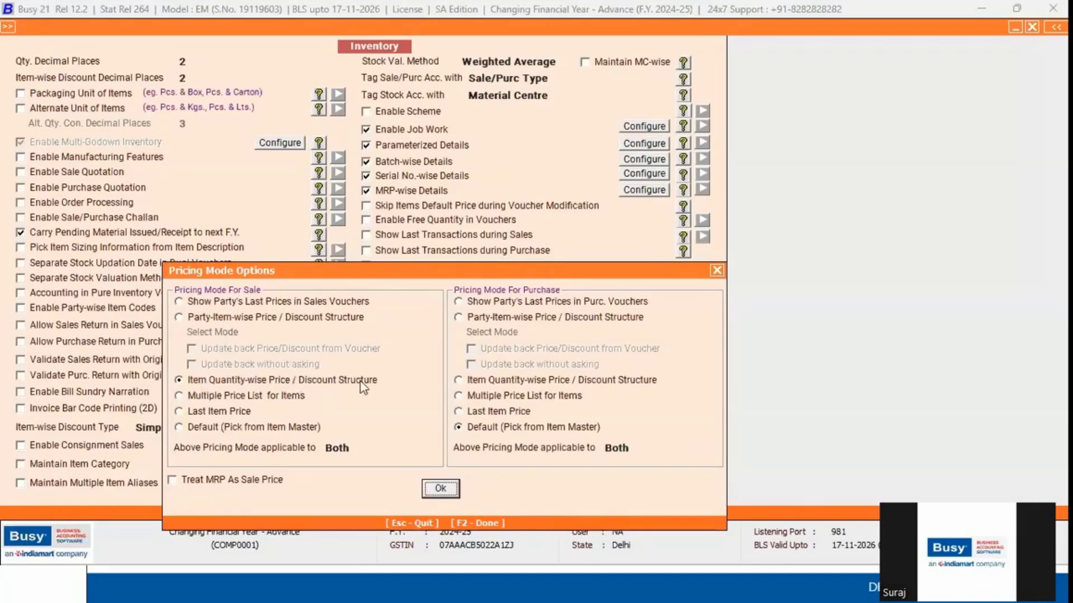
pyautogui.press('Escape')
pyautogui.press('Escape')
pyautogui.press('Escape')
pyautogui.press('Escape')
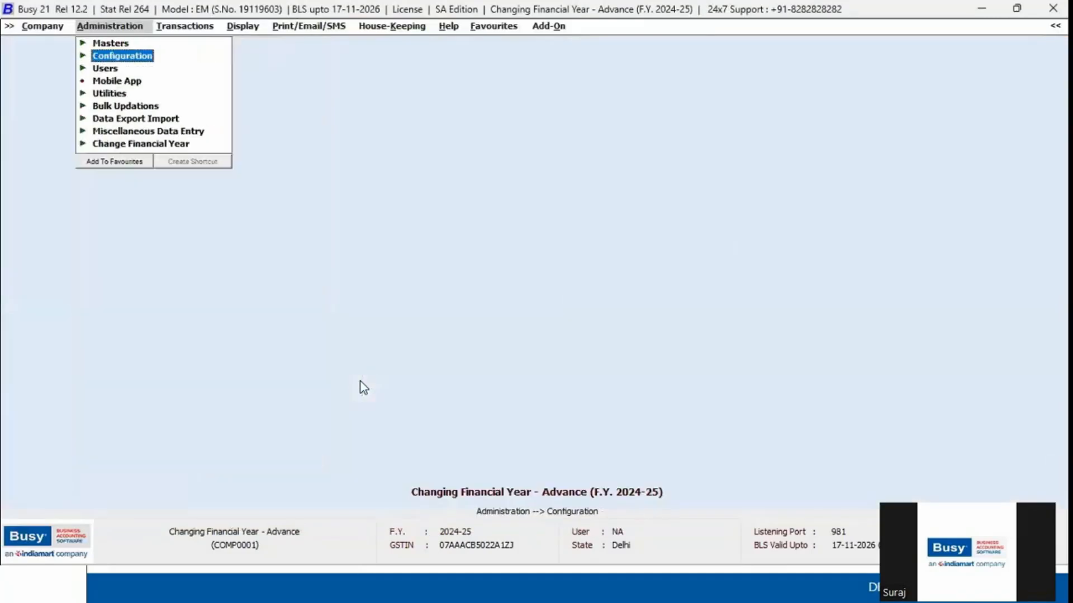
# Open the sales Item Quantity Discount Structure, review the General item group's discount slabs, and quit without changes
pyautogui.press('Return')
pyautogui.press('Down')
pyautogui.press('Down')
pyautogui.press('Down')
pyautogui.press('Down')
pyautogui.press('Down')
pyautogui.press('Down')
pyautogui.press('Down')
pyautogui.press('Down')
pyautogui.press('Down')
pyautogui.press('Down')
pyautogui.press('Down')
pyautogui.press('Down')
pyautogui.press('Down')
pyautogui.press('Down')
pyautogui.press('Down')
pyautogui.press('Down')
pyautogui.press('Down')
pyautogui.press('Down')
pyautogui.press('Down')
pyautogui.press('Down')
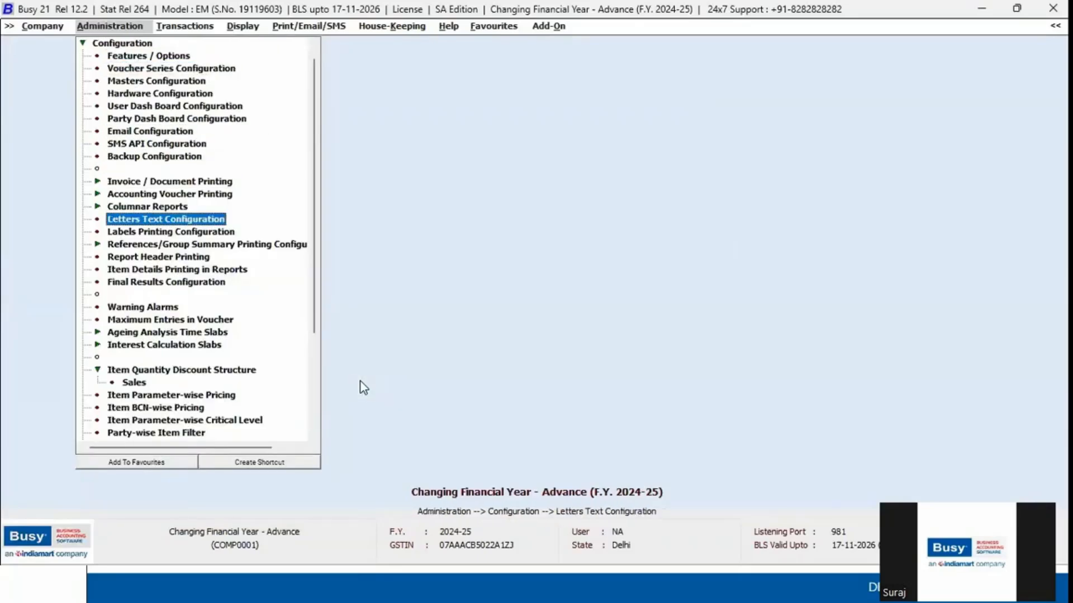
pyautogui.press('Down')
pyautogui.press('Down')
pyautogui.press('Up')
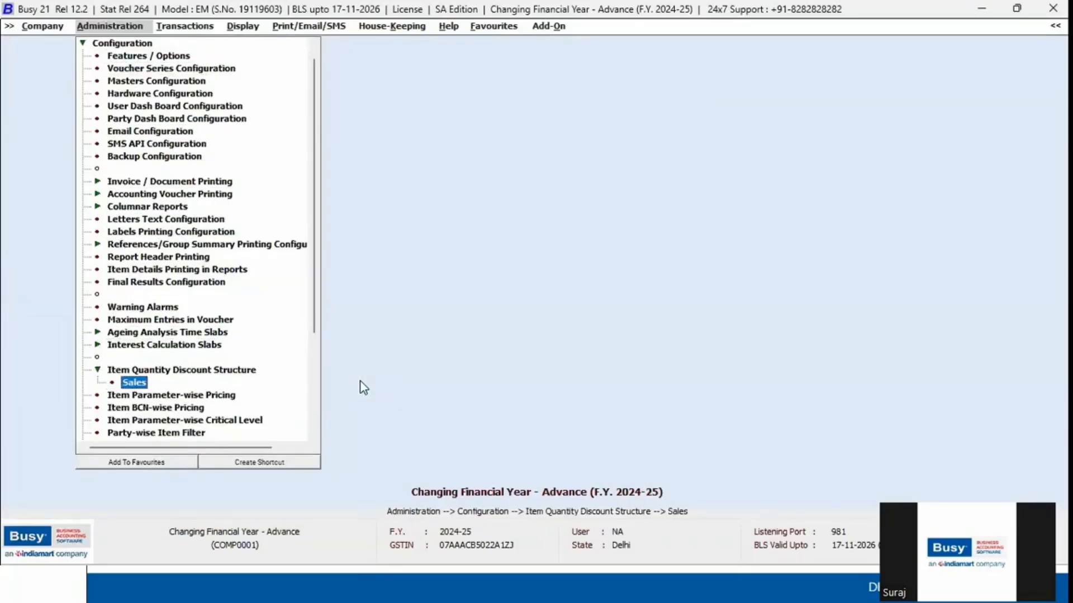
pyautogui.press('Return')
pyautogui.click(52, 103)
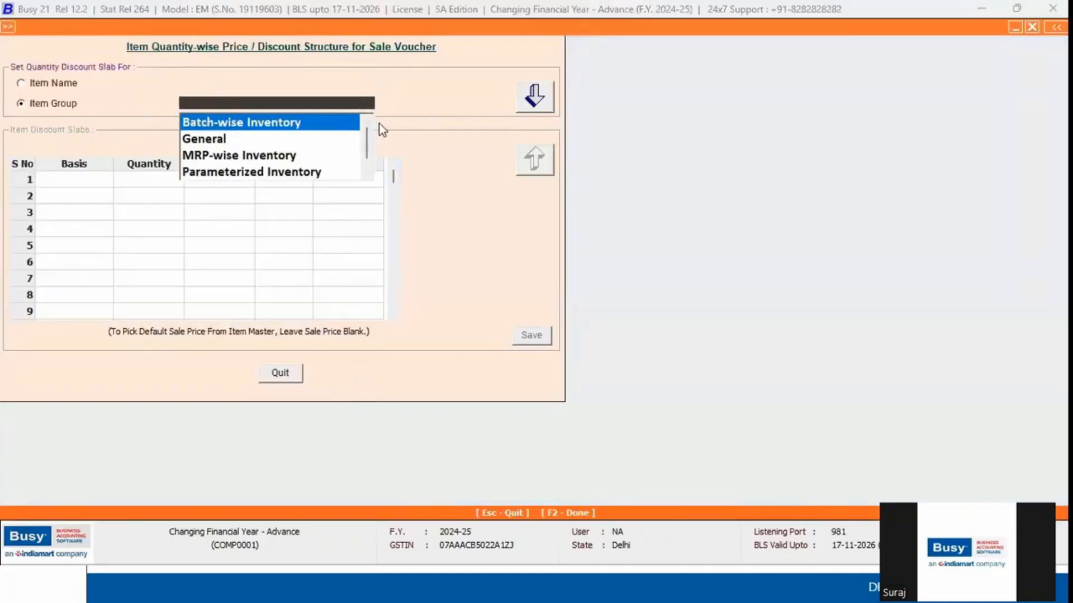
pyautogui.press('Down')
pyautogui.press('Return')
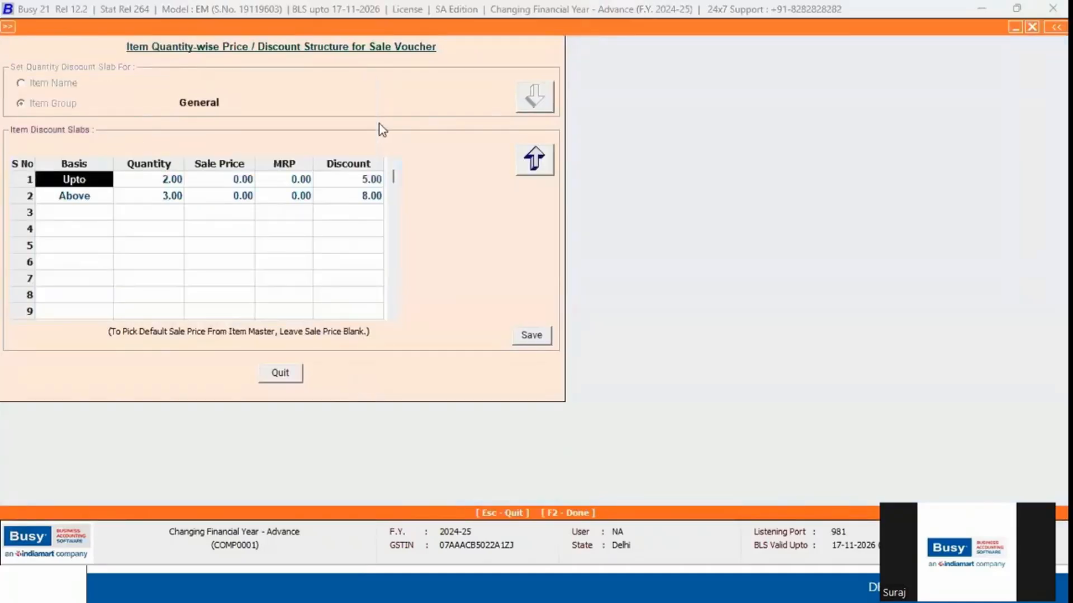
pyautogui.press('Escape')
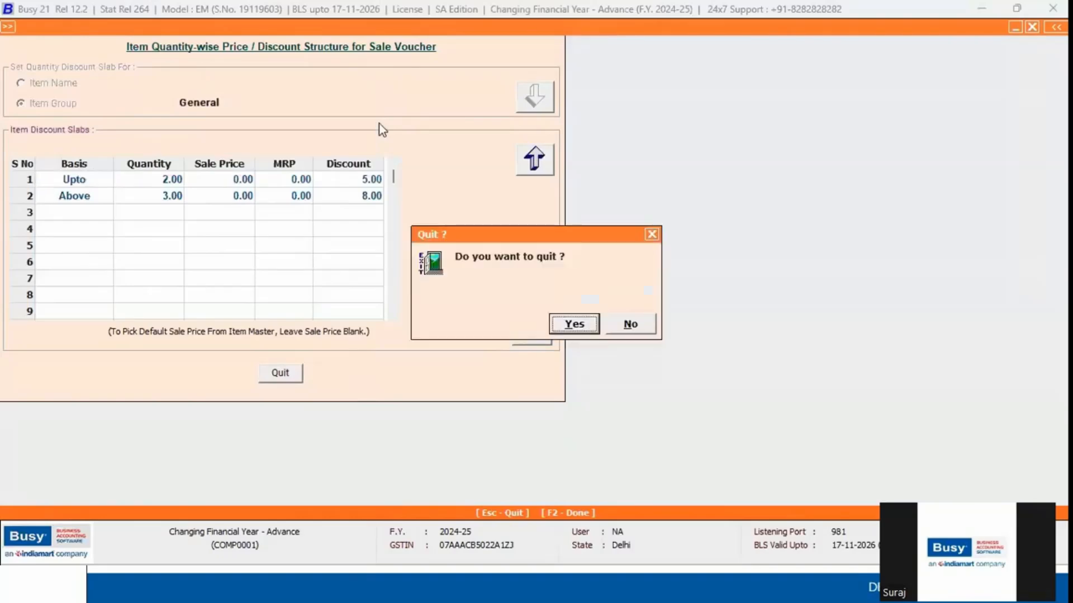
pyautogui.press('Return')
pyautogui.press('Escape')
# Carry the Item Quantity Discount Price Structure to F.Y. 2025-2026, creating masters that do not exist in the next financial year
pyautogui.press('Down')
pyautogui.press('Return')
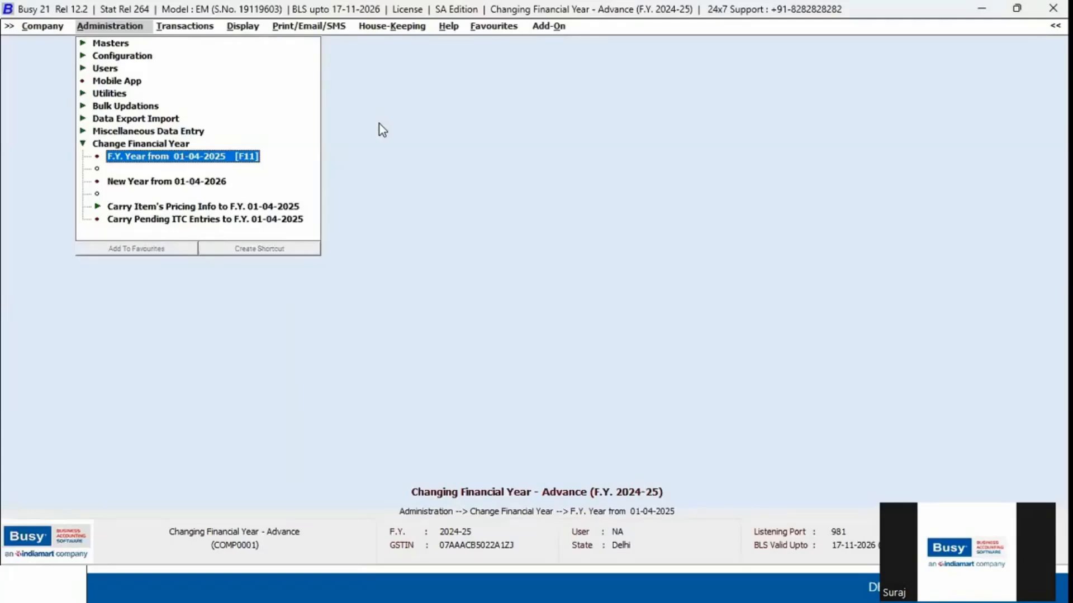
pyautogui.press('Down')
pyautogui.press('Down')
pyautogui.press('Down')
pyautogui.press('Up')
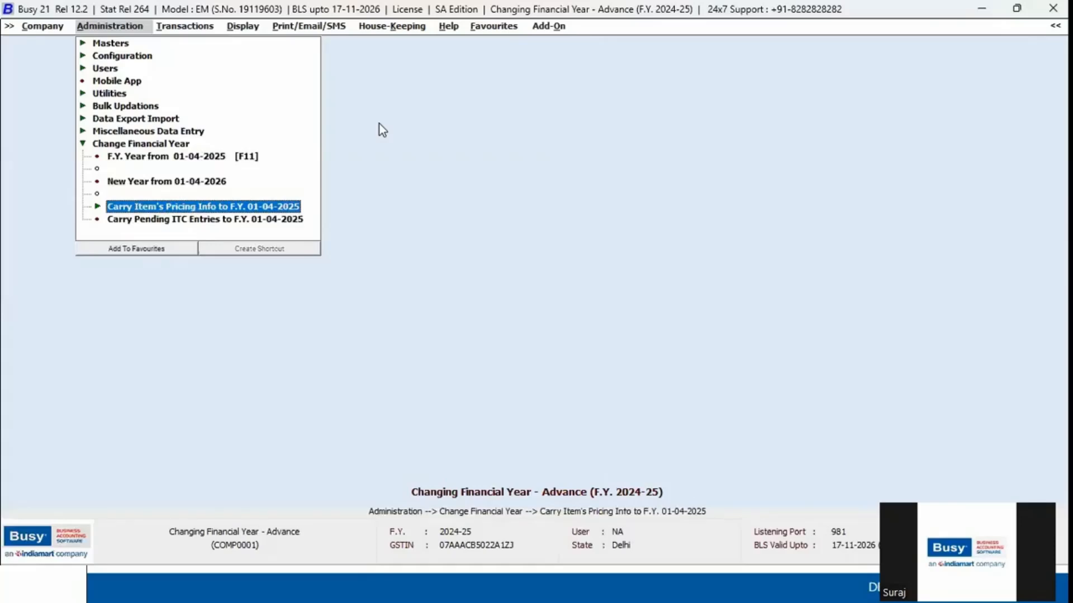
pyautogui.press('Return')
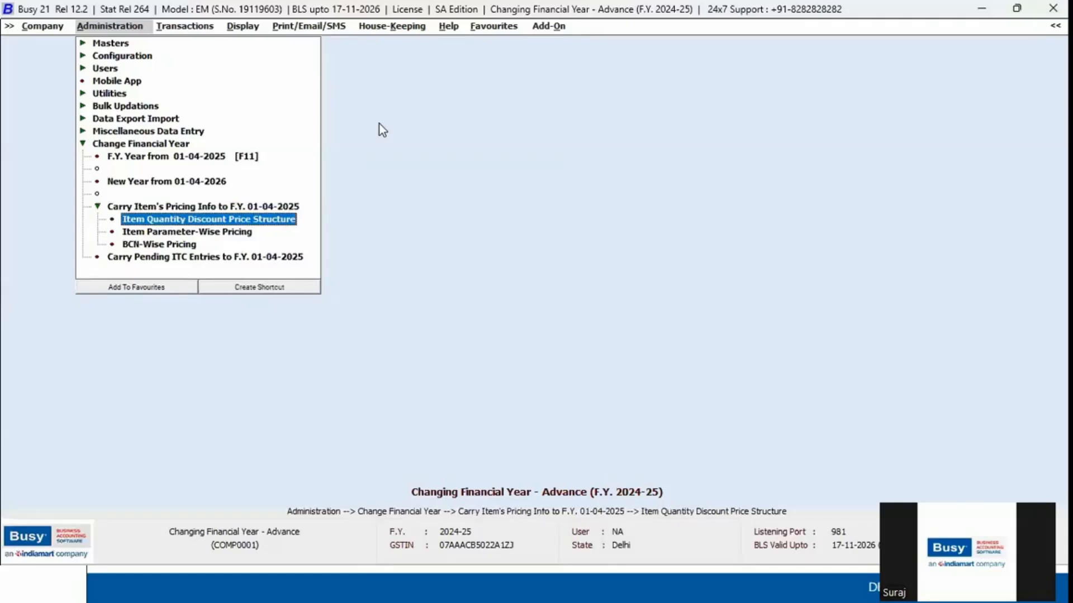
pyautogui.press('Return')
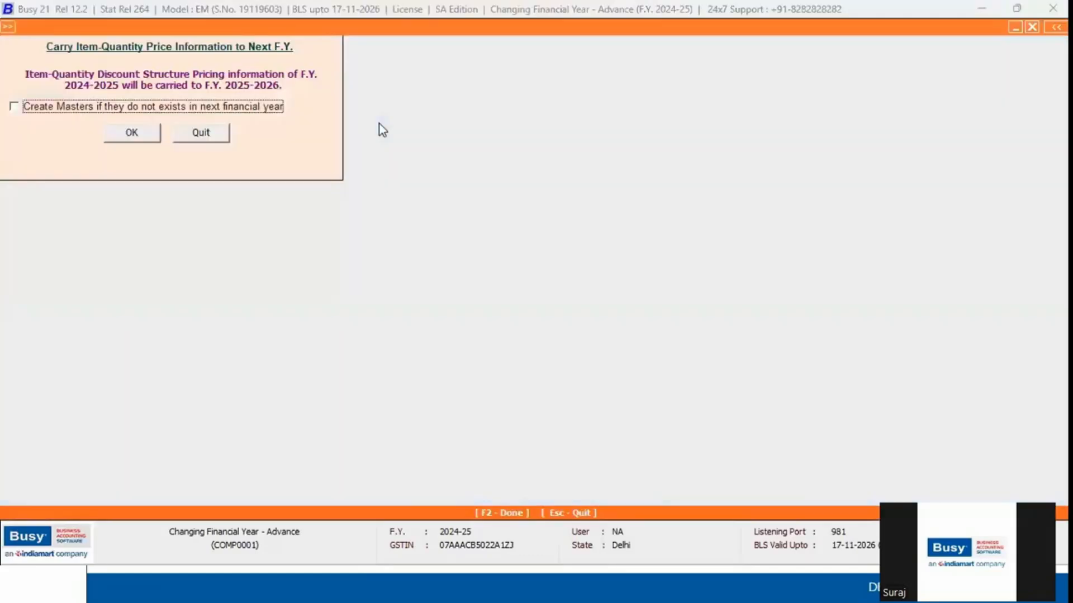
pyautogui.click(160, 111)
pyautogui.click(144, 128)
pyautogui.press('Left')
pyautogui.press('Return')
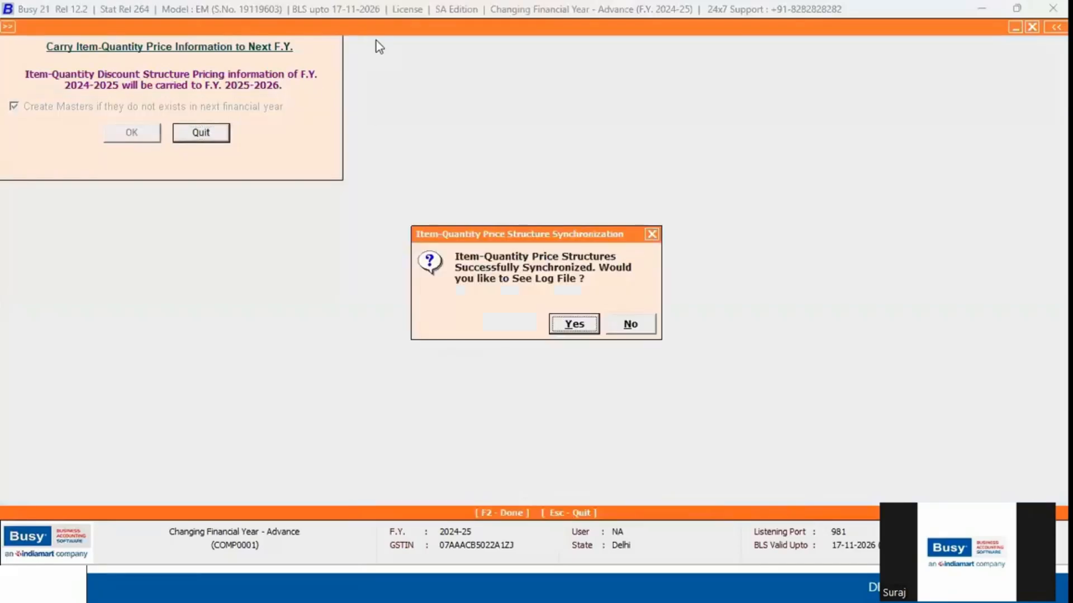
pyautogui.press('Return')
pyautogui.press('Escape')
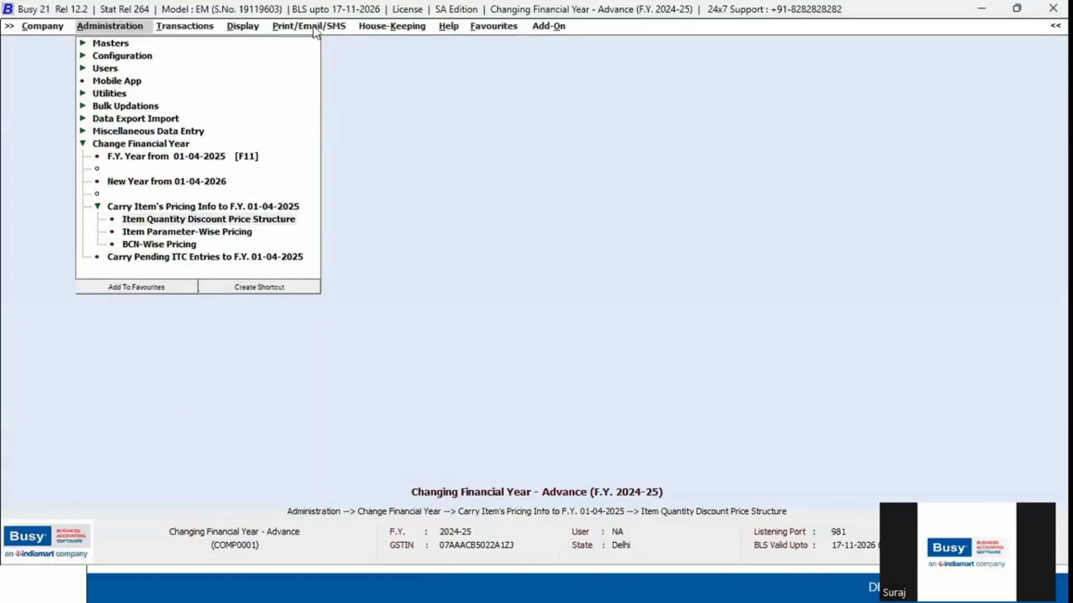
# Carry the Item Parameter-Wise Pricing to F.Y. 2025-2026 without creating missing masters
pyautogui.press('Down')
pyautogui.press('Return')
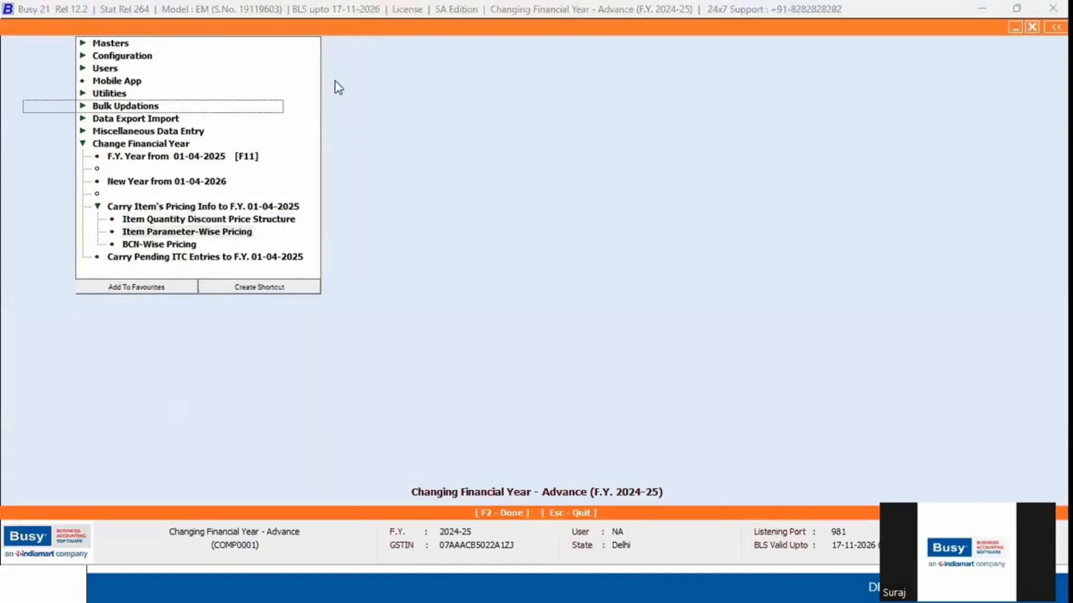
pyautogui.click(131, 134)
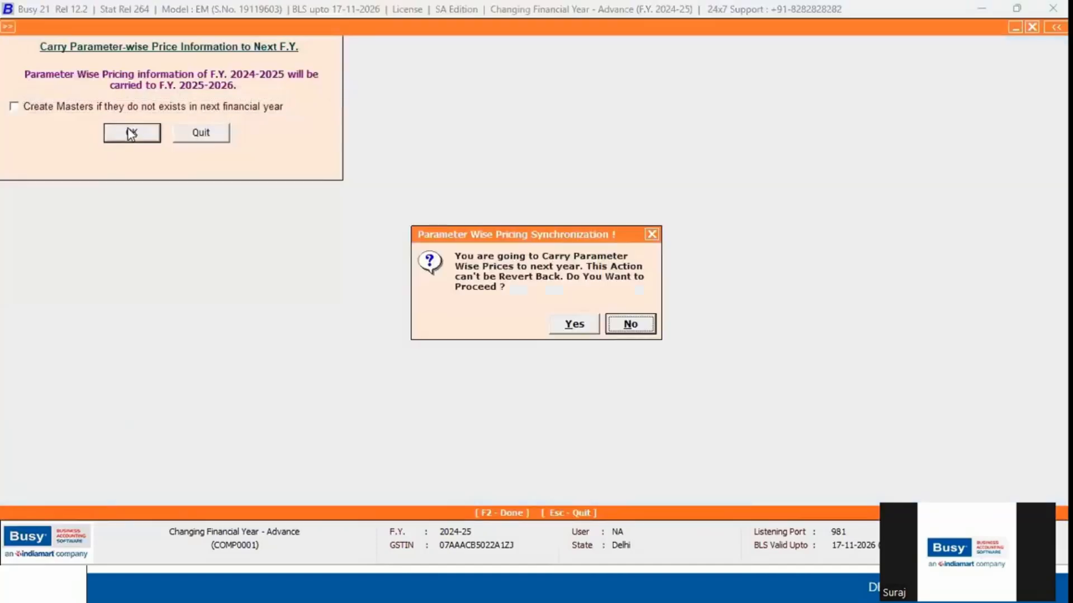
pyautogui.press('Left')
pyautogui.press('Return')
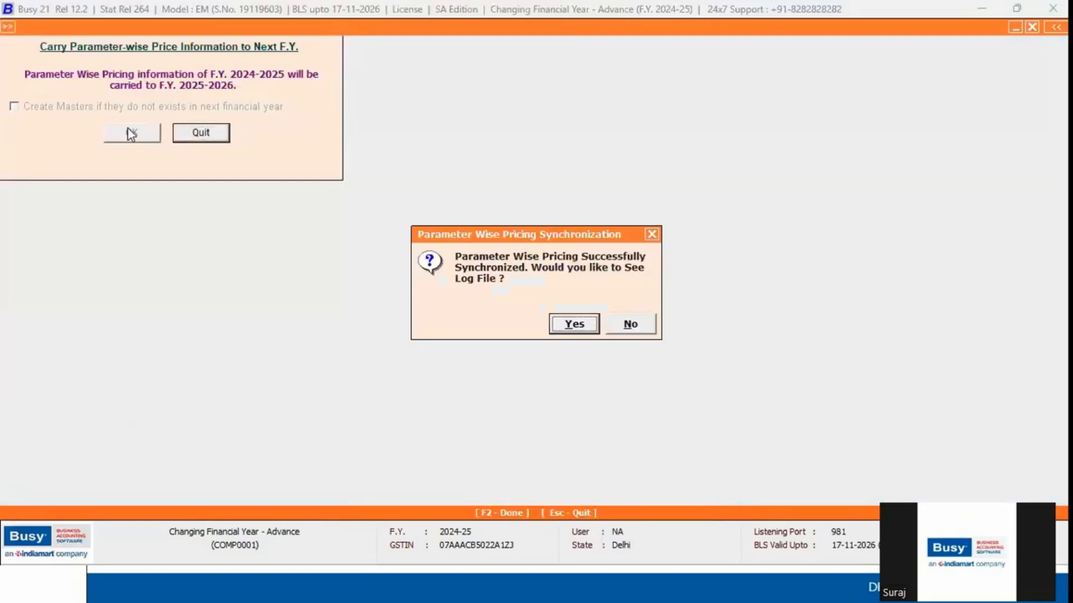
pyautogui.press('Return')
pyautogui.press('Escape')
# Carry the BCN-Wise Pricing to F.Y. 2025-2026 without creating missing masters, and view the synchronization log
pyautogui.press('Down')
pyautogui.press('Return')
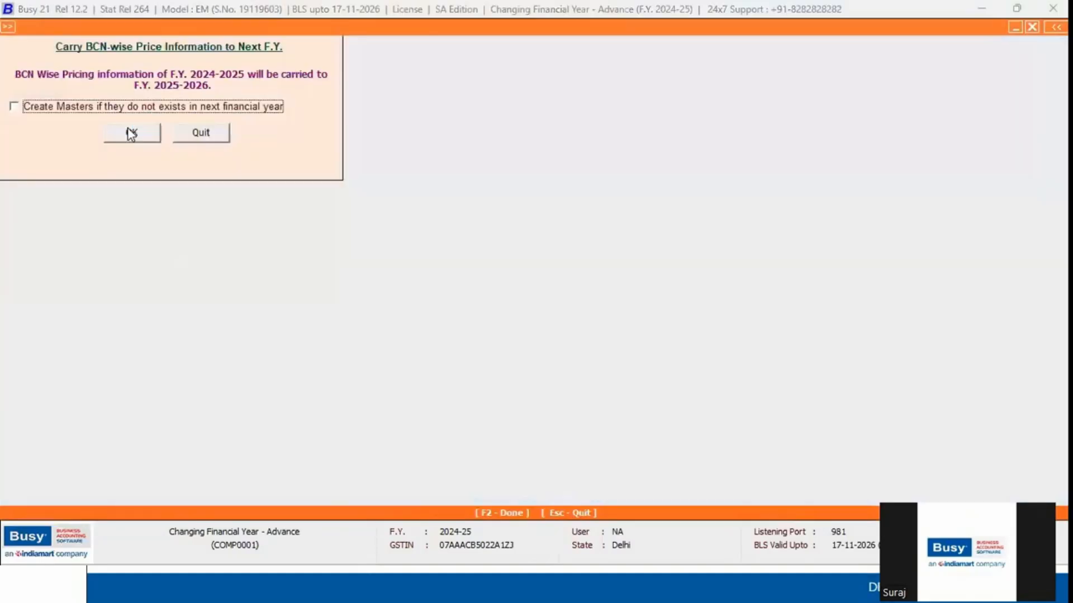
pyautogui.click(131, 134)
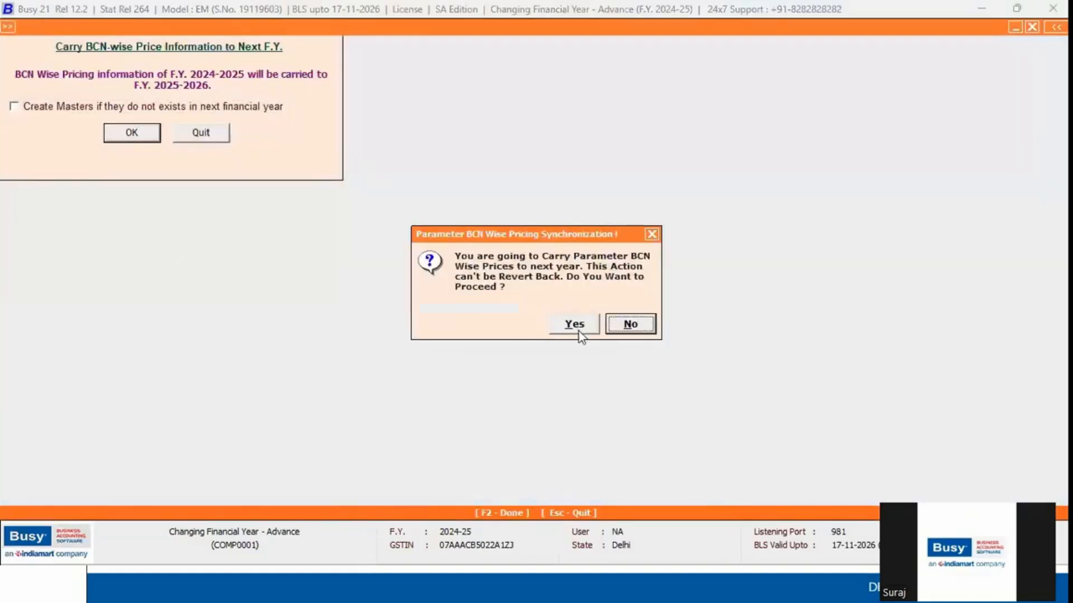
pyautogui.click(578, 330)
pyautogui.click(591, 324)
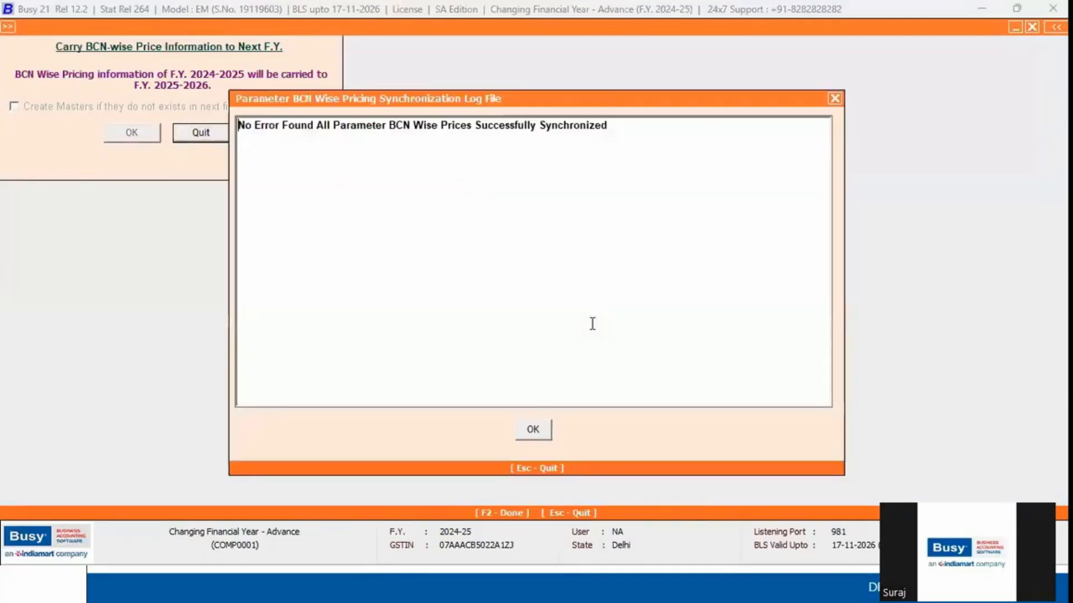
pyautogui.press('Escape')
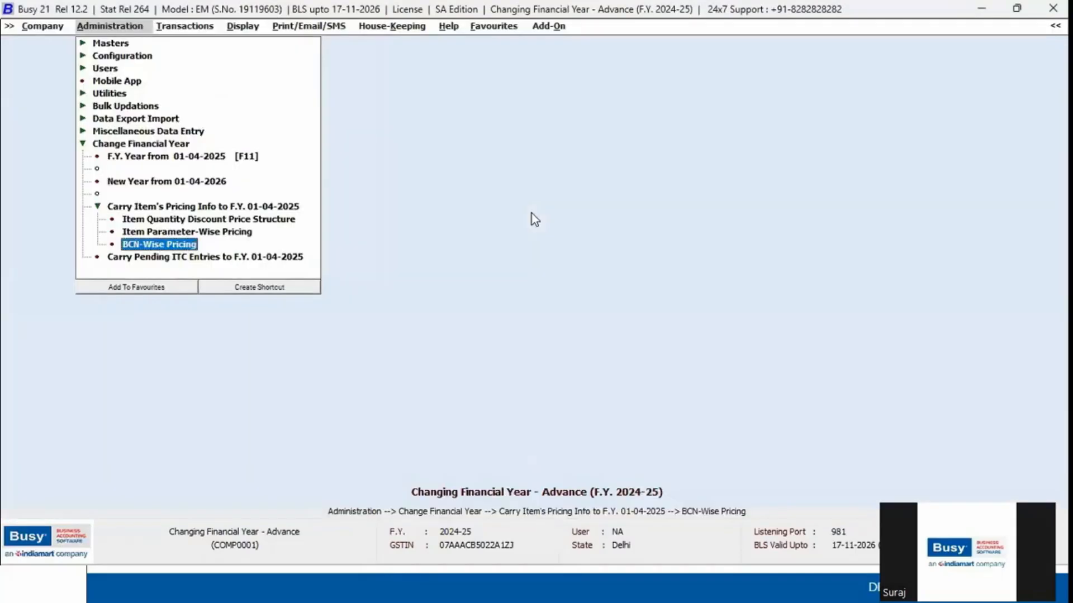
# Switch to the PowerPoint slide show and reveal the FAQ question about carrying forward Post-Dated Cheque entries
pyautogui.press('Escape')
pyautogui.hotkey('alt', 'Tab')
pyautogui.press('Right')
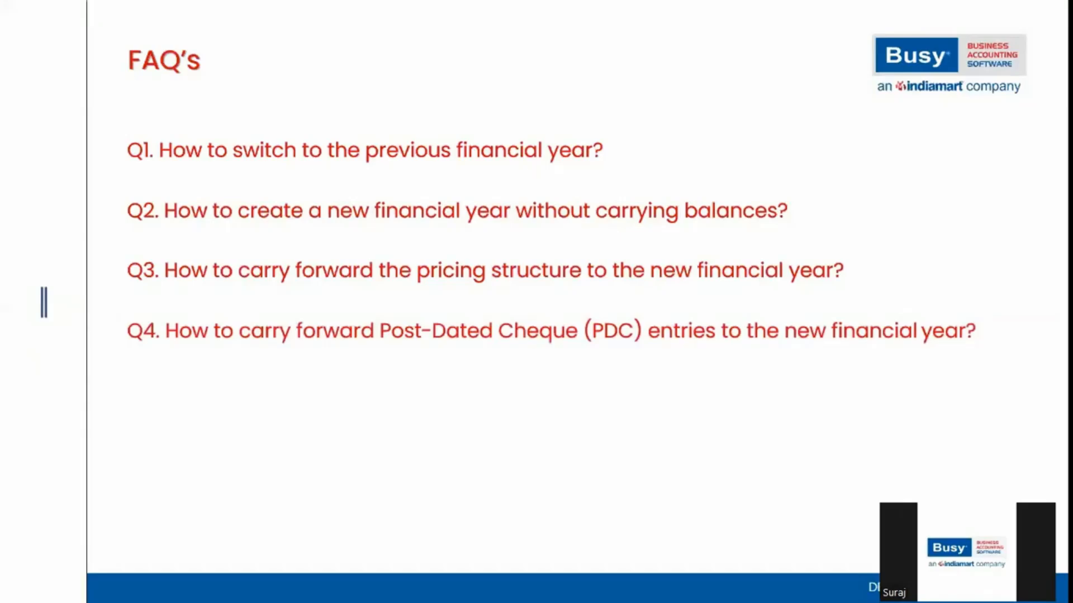
# Switch back to Busy and open the company Changing Financial Year - BUSY in F.Y. 2024-25
pyautogui.hotkey('alt', 'Tab')
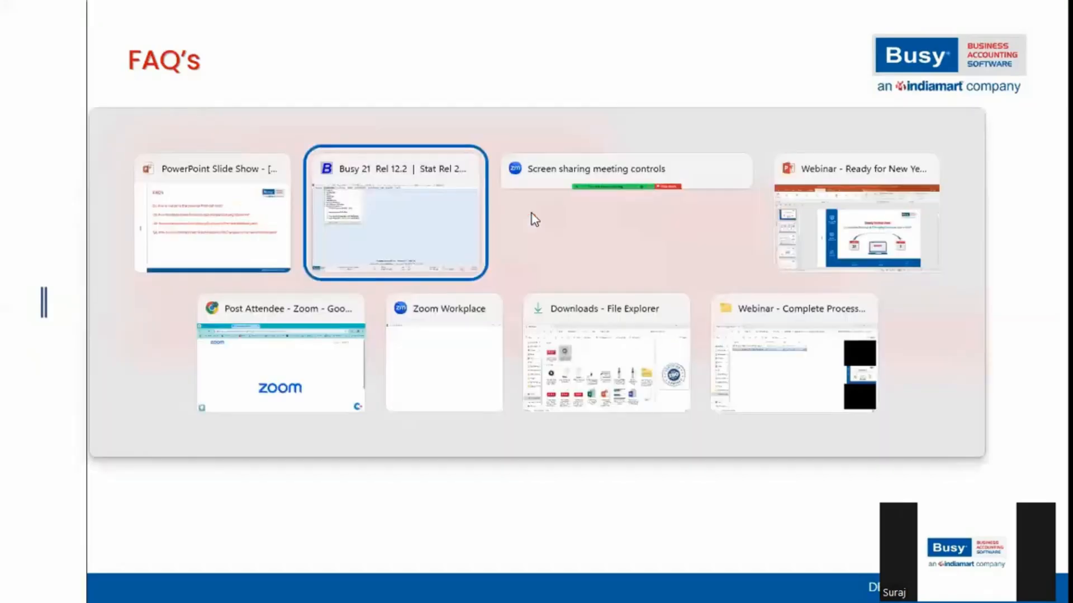
pyautogui.press('Return')
pyautogui.press('Return')
pyautogui.press('Down')
pyautogui.press('Down')
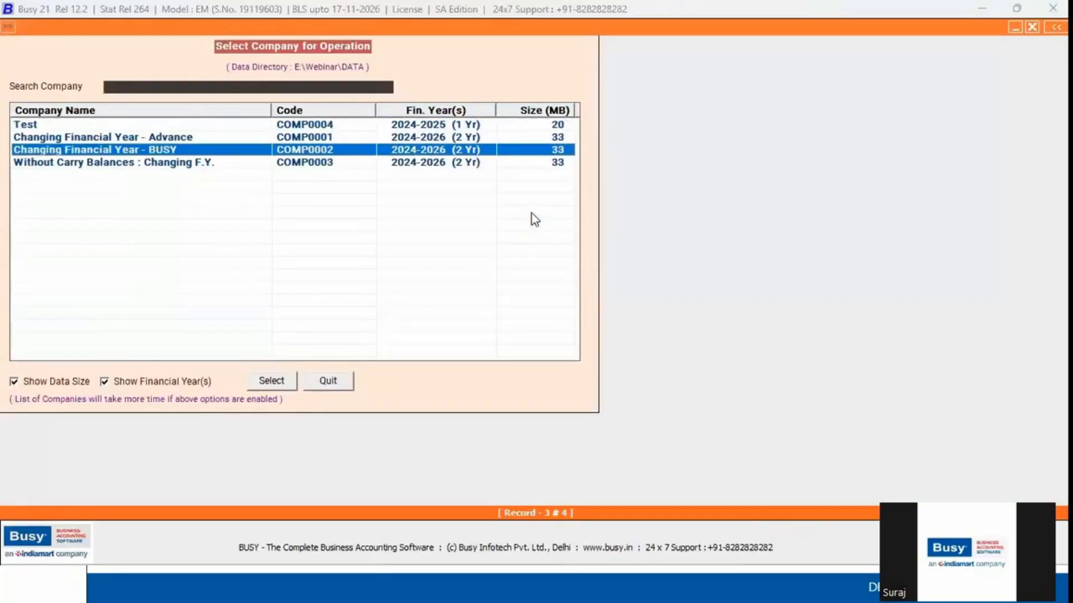
pyautogui.press('Return')
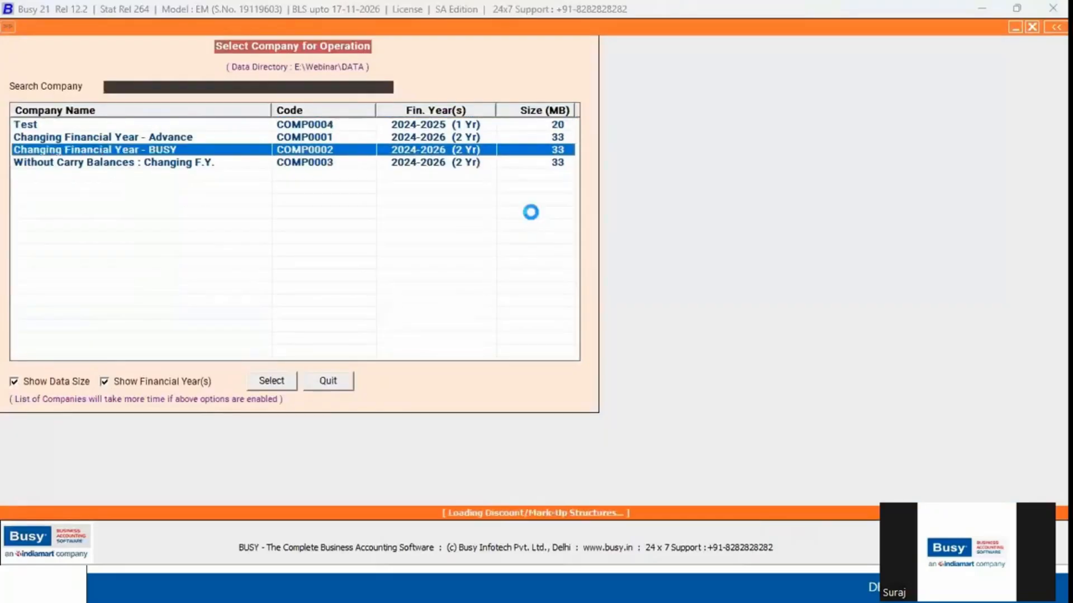
pyautogui.press('Return')
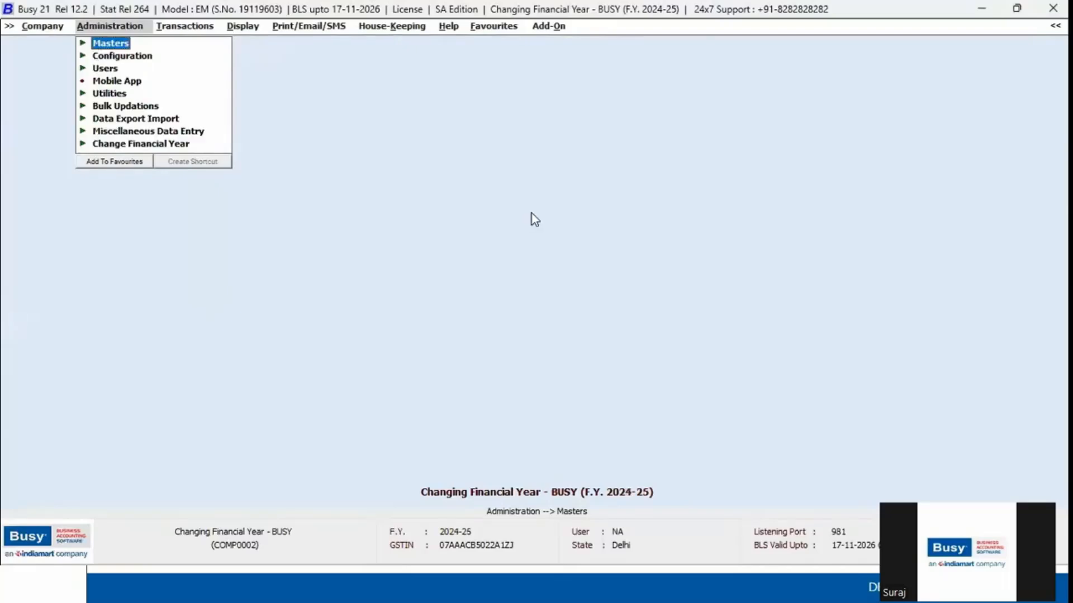
# Display the PDC Details report for Moneykosh Bank, with 01-04-2024 as the PDC start date and accounts shown by name
pyautogui.press('Down')
pyautogui.press('Down')
pyautogui.press('Down')
pyautogui.press('Down')
pyautogui.press('Down')
pyautogui.press('Down')
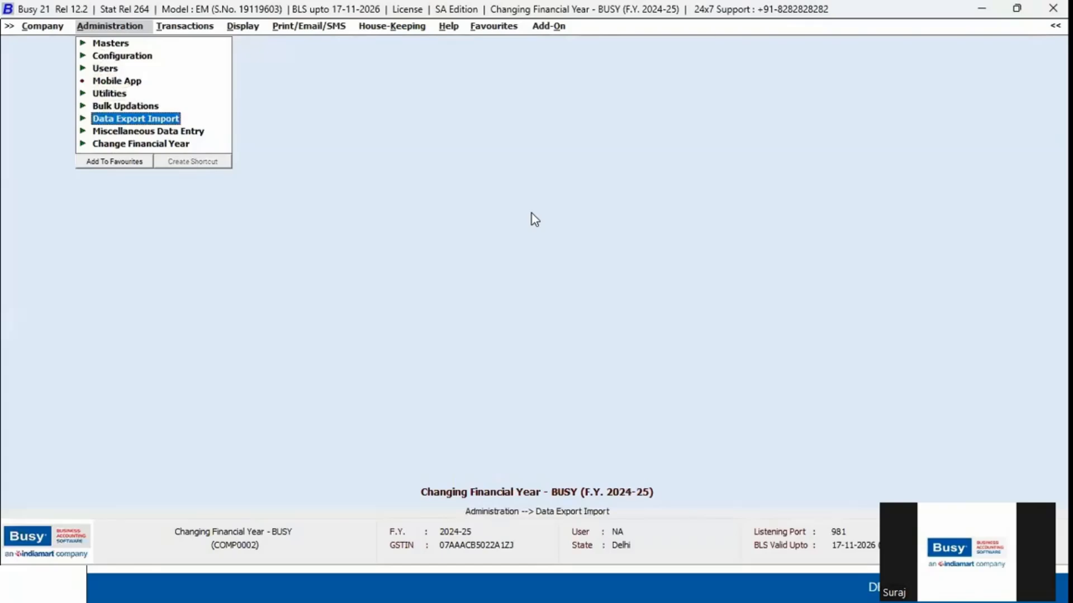
pyautogui.press('Right')
pyautogui.press('Left')
pyautogui.press('Right')
pyautogui.press('Right')
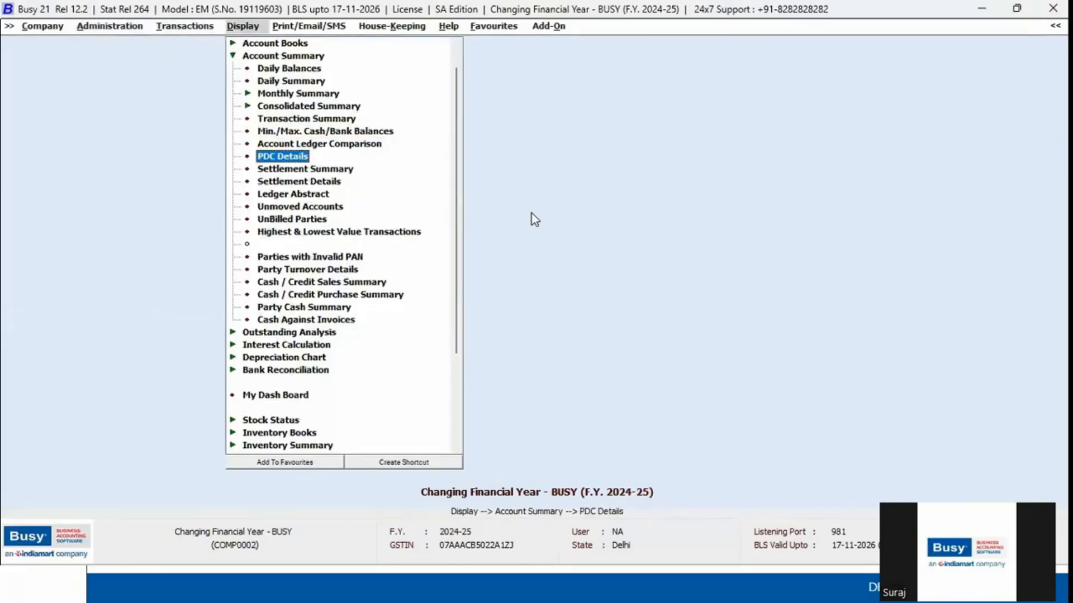
pyautogui.press('Return')
pyautogui.press('Return')
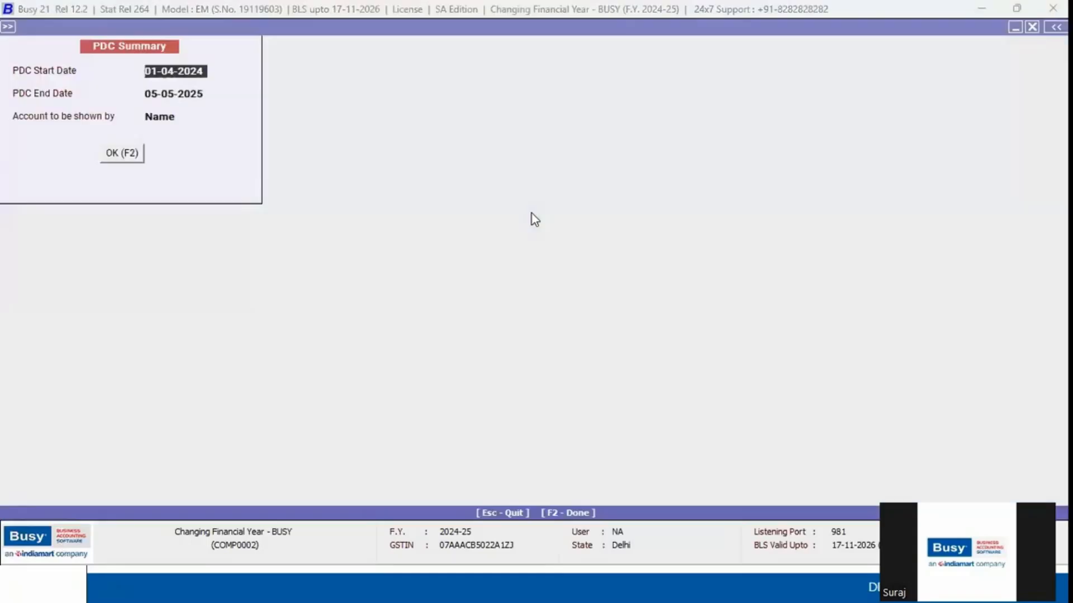
pyautogui.press('Return')
pyautogui.press('Return')
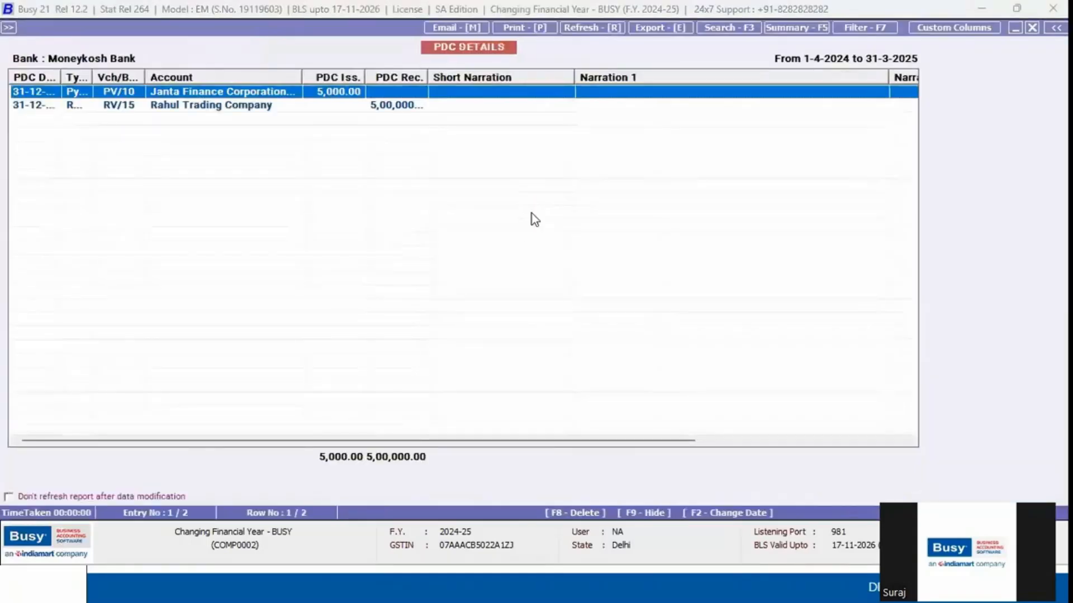
# Check the voucher type options in PDC payment voucher PV/10 and receipt voucher RV/15, and quit the report without changes
pyautogui.press('Return')
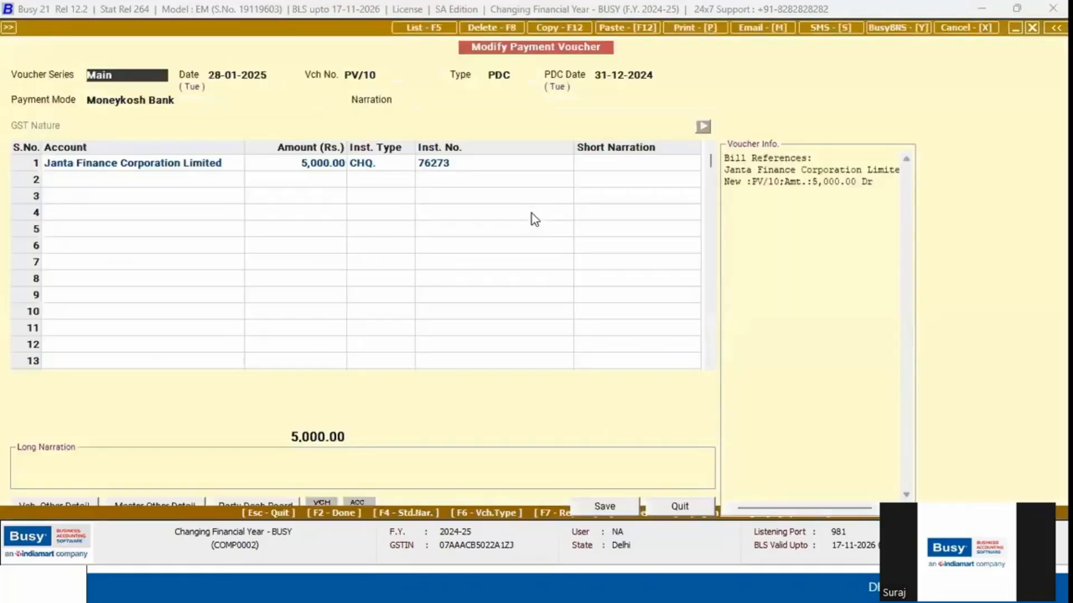
pyautogui.click(493, 78)
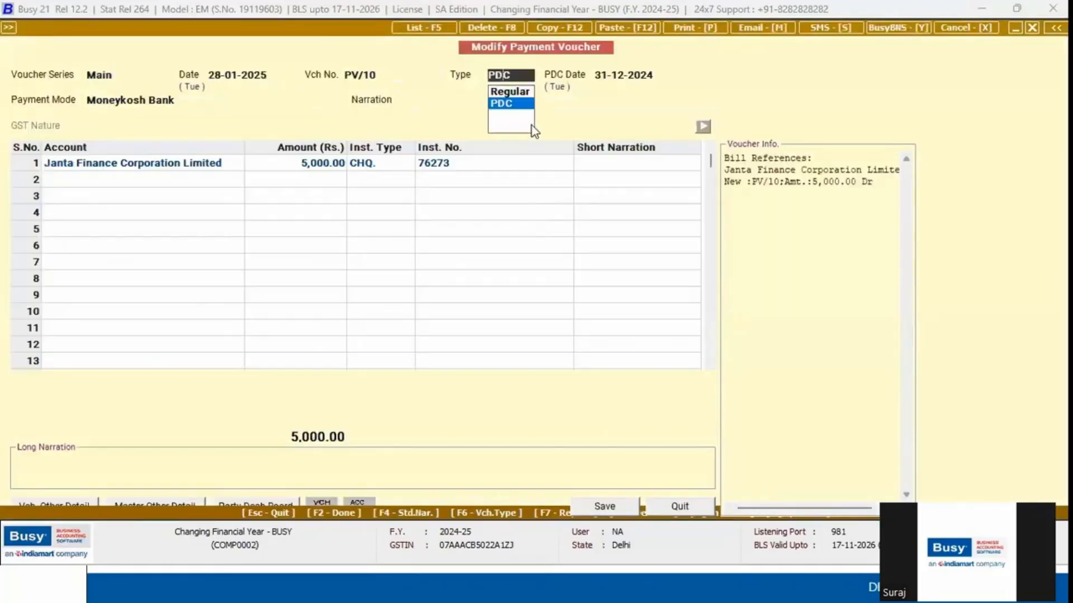
pyautogui.press('Escape')
pyautogui.press('Down')
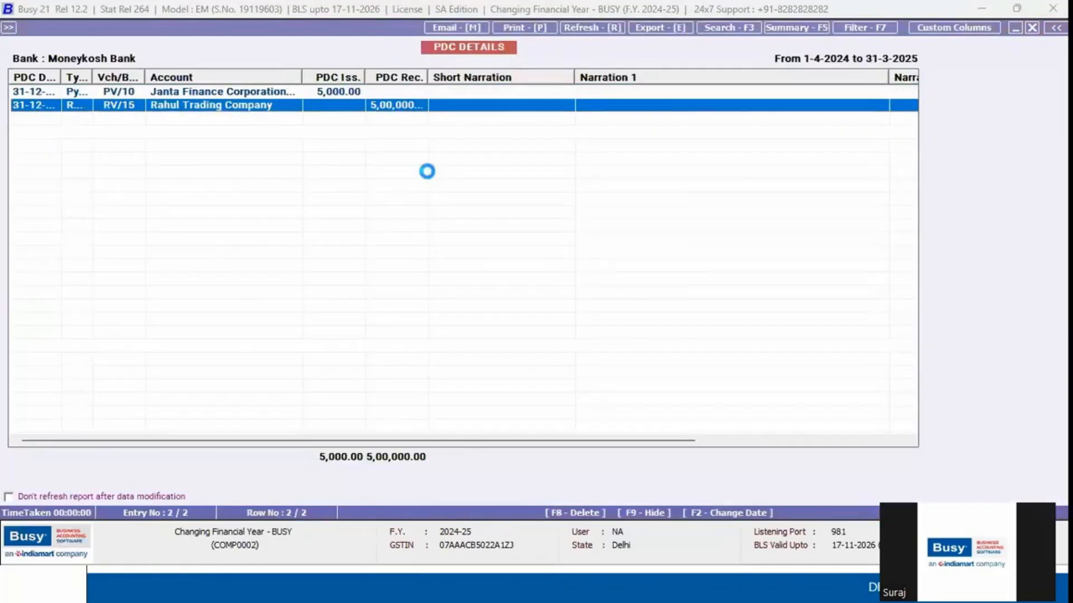
pyautogui.press('Return')
pyautogui.click(510, 75)
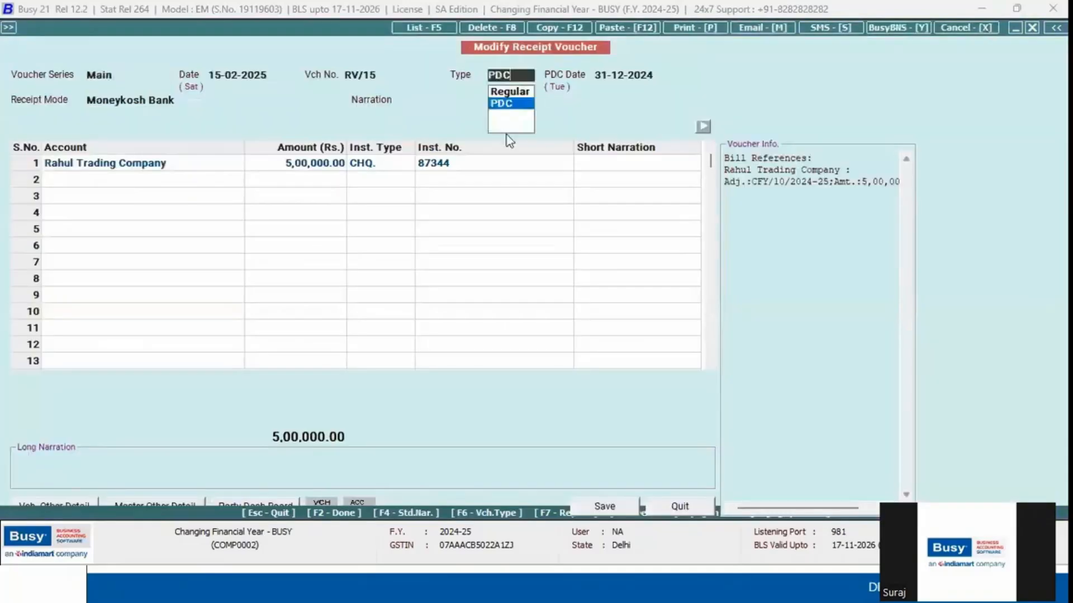
pyautogui.press('Escape')
pyautogui.press('Escape')
pyautogui.press('Escape')
pyautogui.press('Escape')
pyautogui.press('Escape')
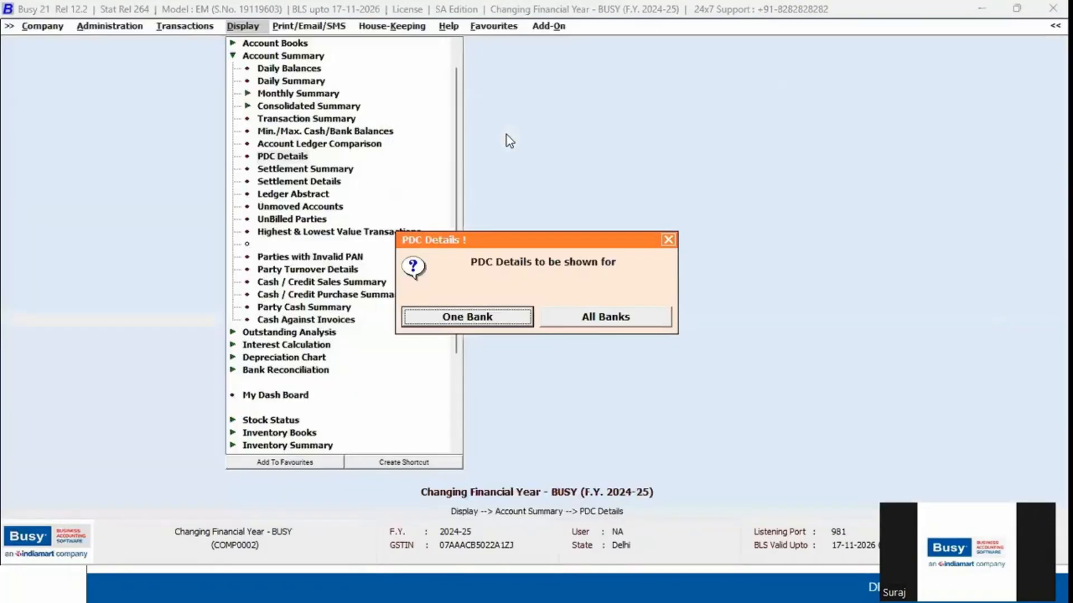
# Switch the company to the financial year starting 01-04-2025
pyautogui.press('Left')
pyautogui.press('Left')
pyautogui.press('Down')
pyautogui.press('Down')
pyautogui.press('Down')
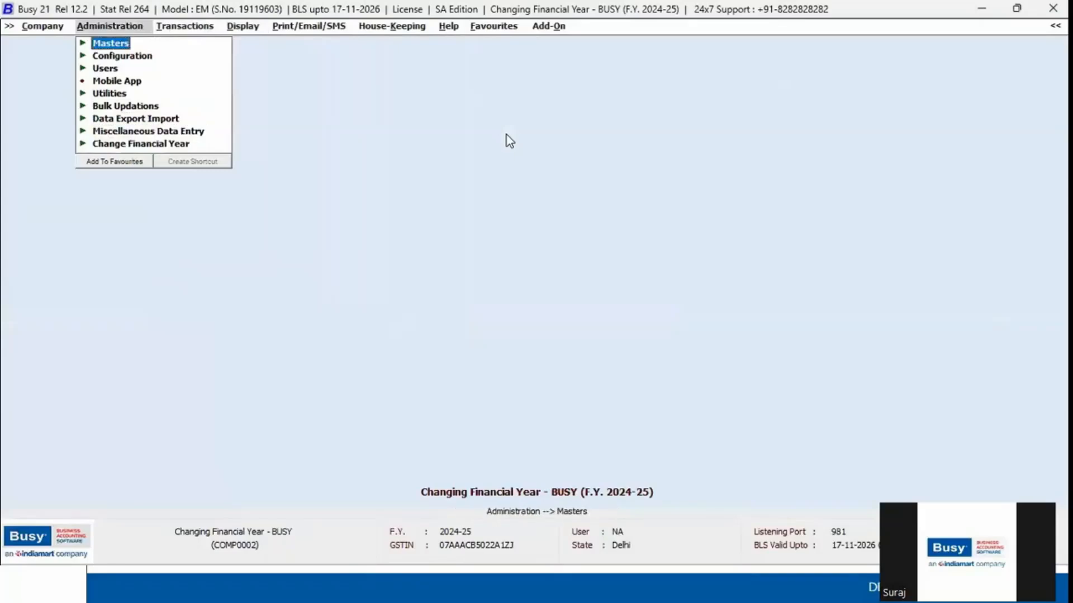
pyautogui.press('Up')
pyautogui.press('Return')
pyautogui.press('Down')
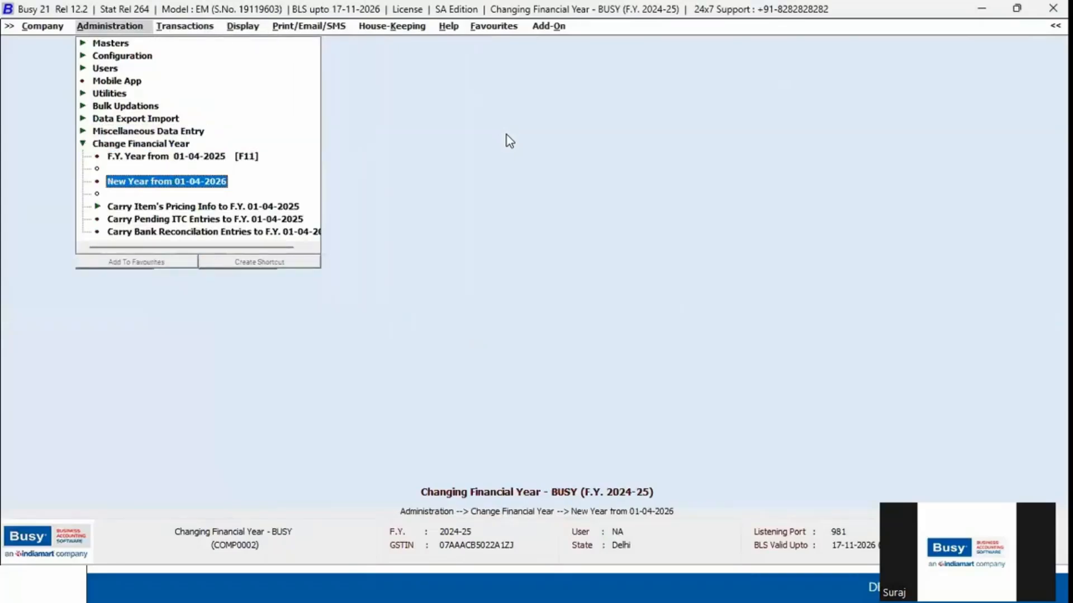
pyautogui.press('Return')
pyautogui.press('Return')
pyautogui.press('Return')
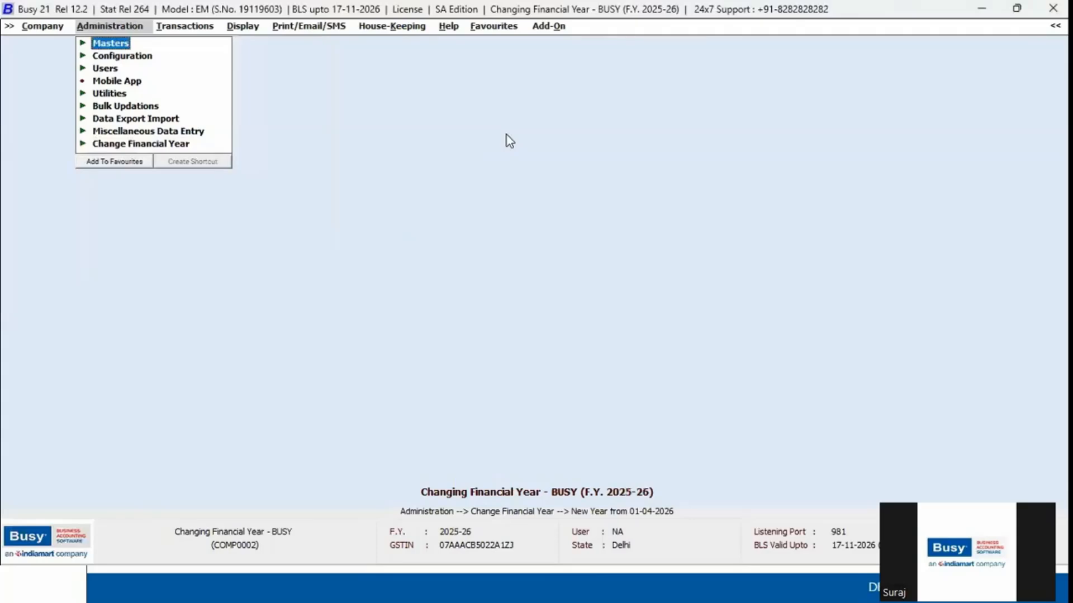
# Use Regularize PDC to carry the previous year's PDC vouchers that belong to the current year into F.Y. 2025-26
pyautogui.press('Down')
pyautogui.press('Down')
pyautogui.press('Down')
pyautogui.press('Down')
pyautogui.press('Down')
pyautogui.press('Down')
pyautogui.press('Down')
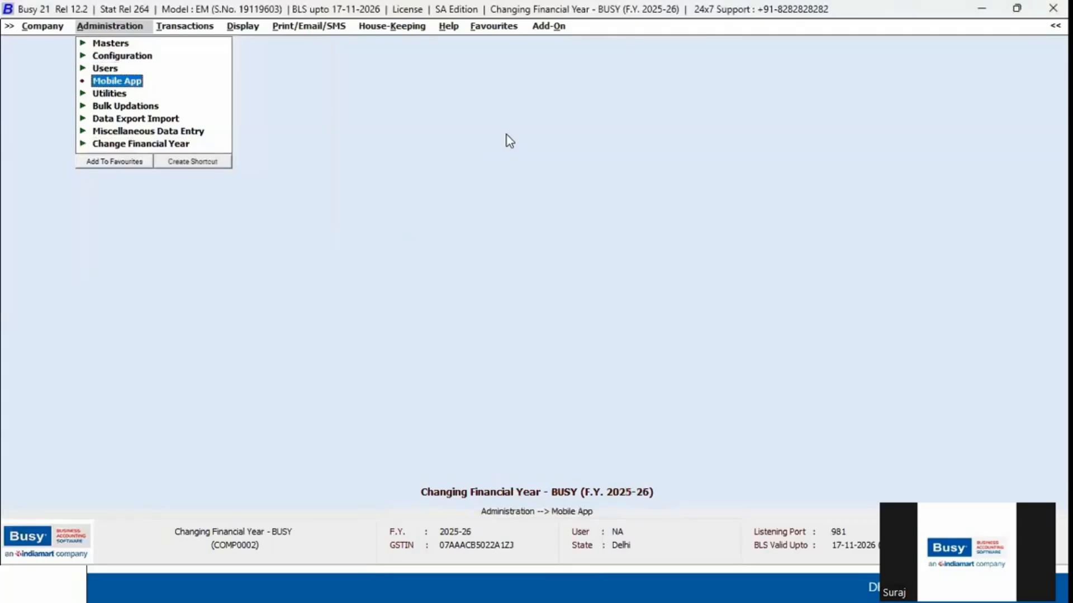
pyautogui.press('Return')
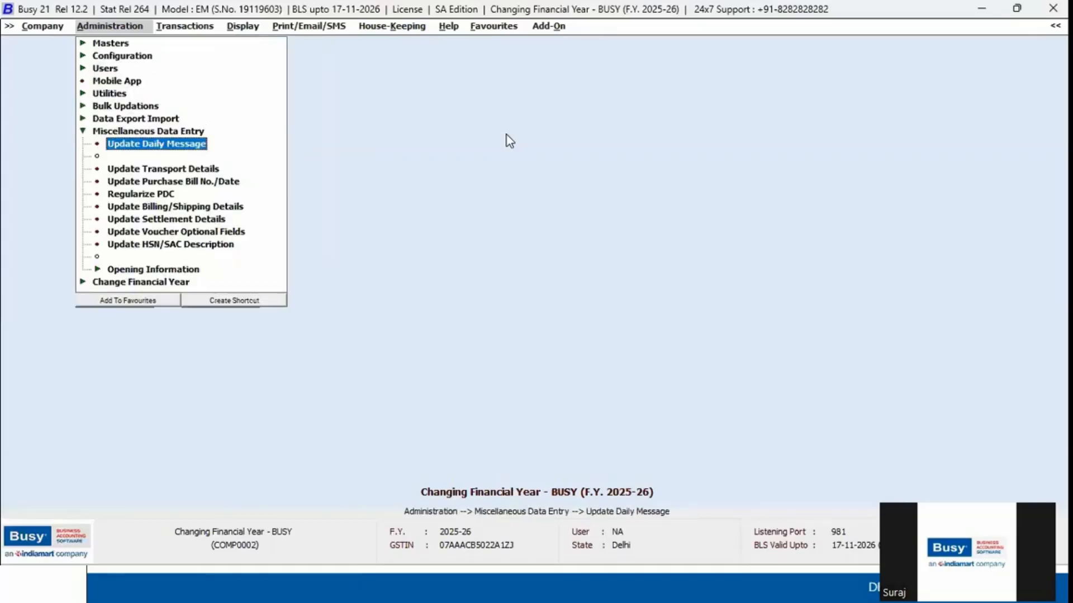
pyautogui.press('Down')
pyautogui.press('Down')
pyautogui.press('Down')
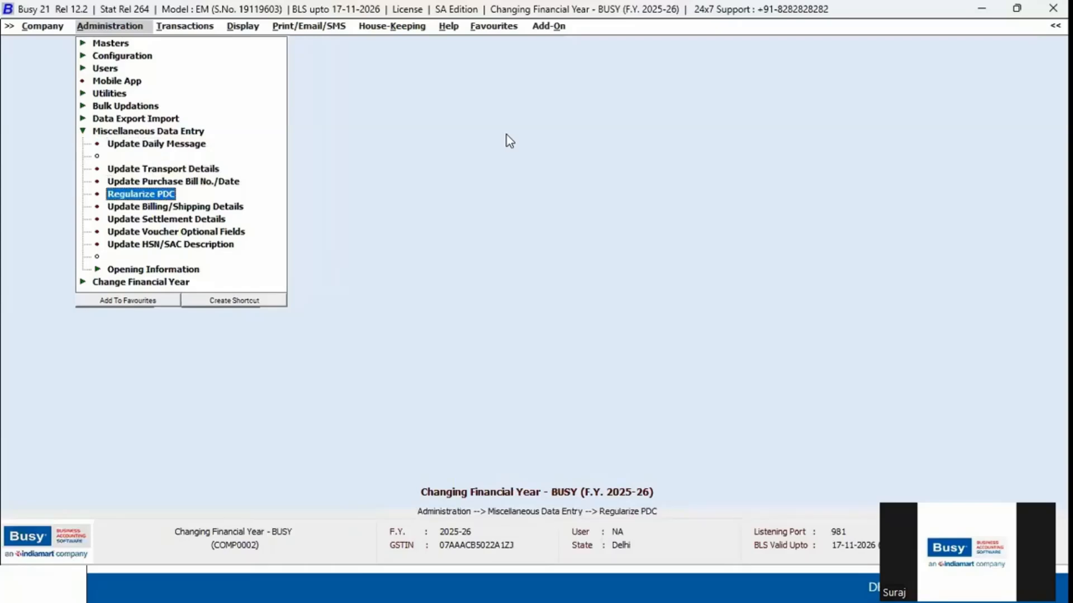
pyautogui.press('Return')
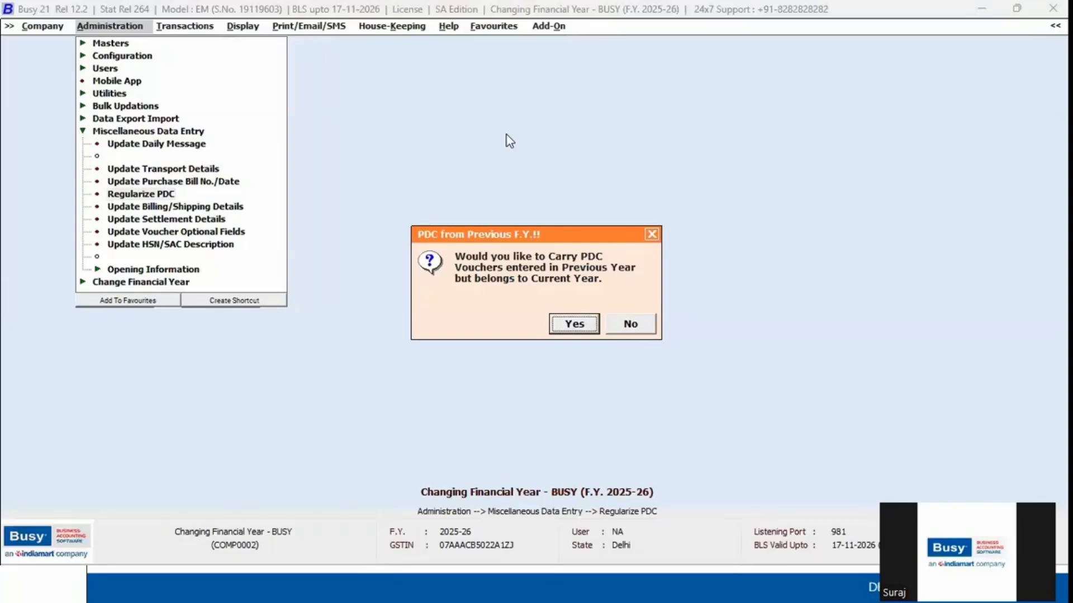
pyautogui.press('Return')
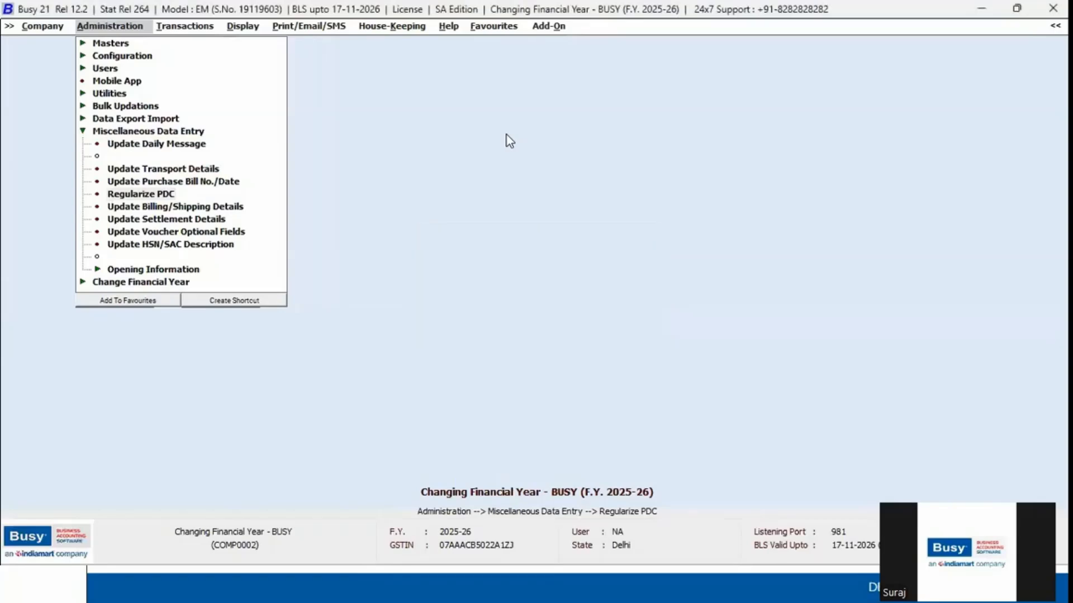
# Show the PDC details for all banks from 01-04-2025 to 05-05-2025 and quit without regularizing any voucher
pyautogui.press('Return')
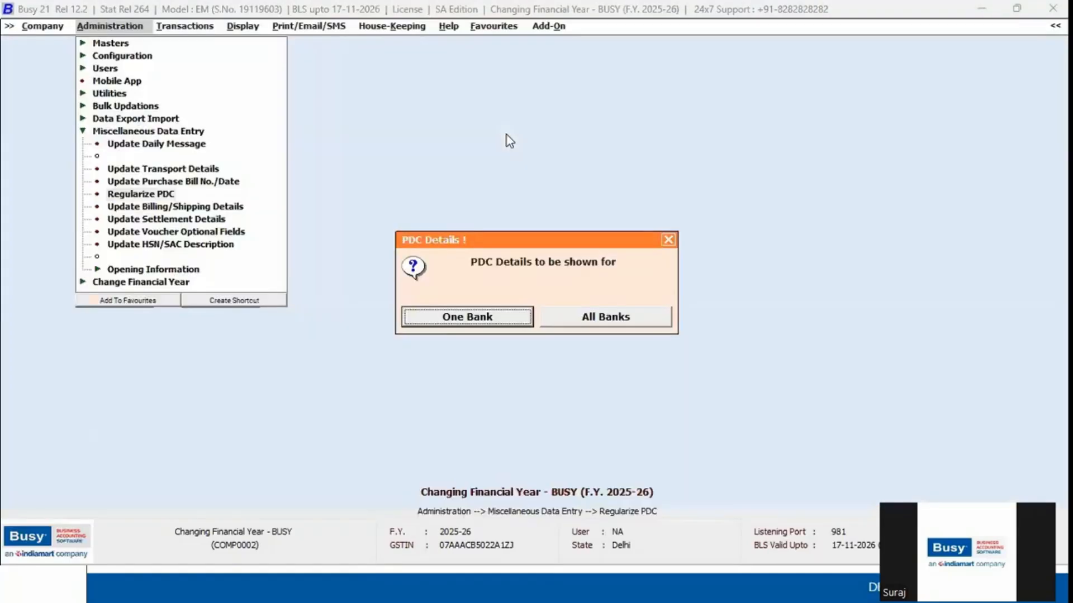
pyautogui.press('Right')
pyautogui.press('Return')
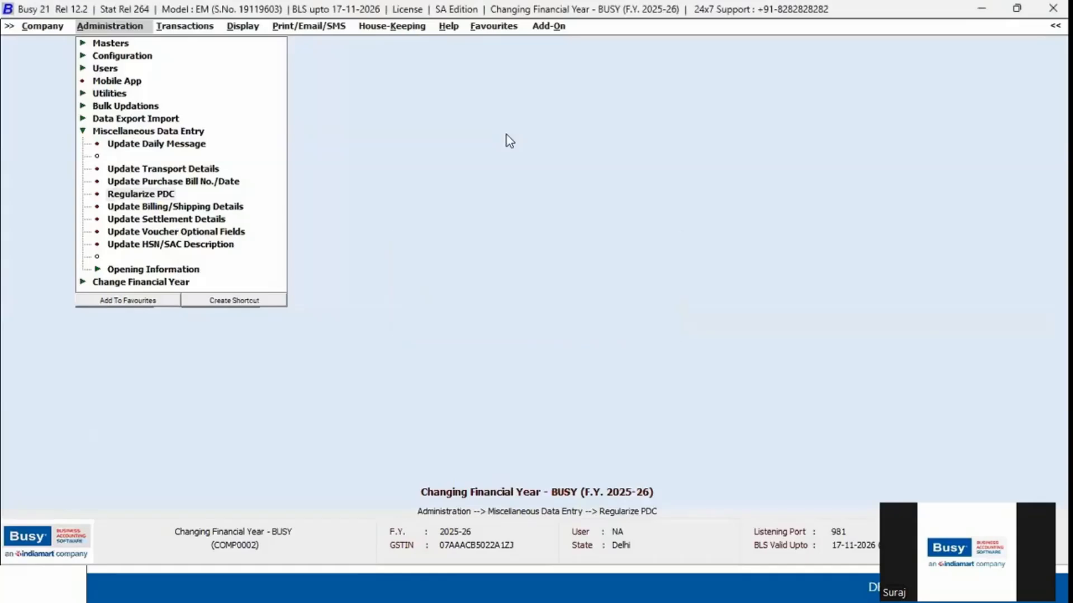
pyautogui.press('Return')
pyautogui.press('Return')
pyautogui.press('Return')
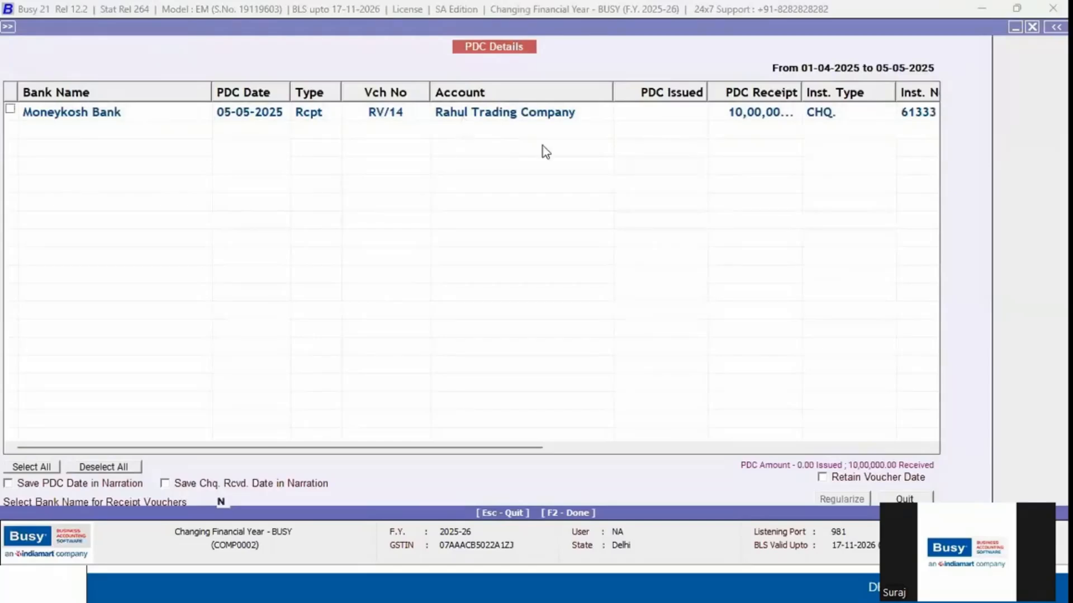
pyautogui.press('Escape')
pyautogui.press('Escape')
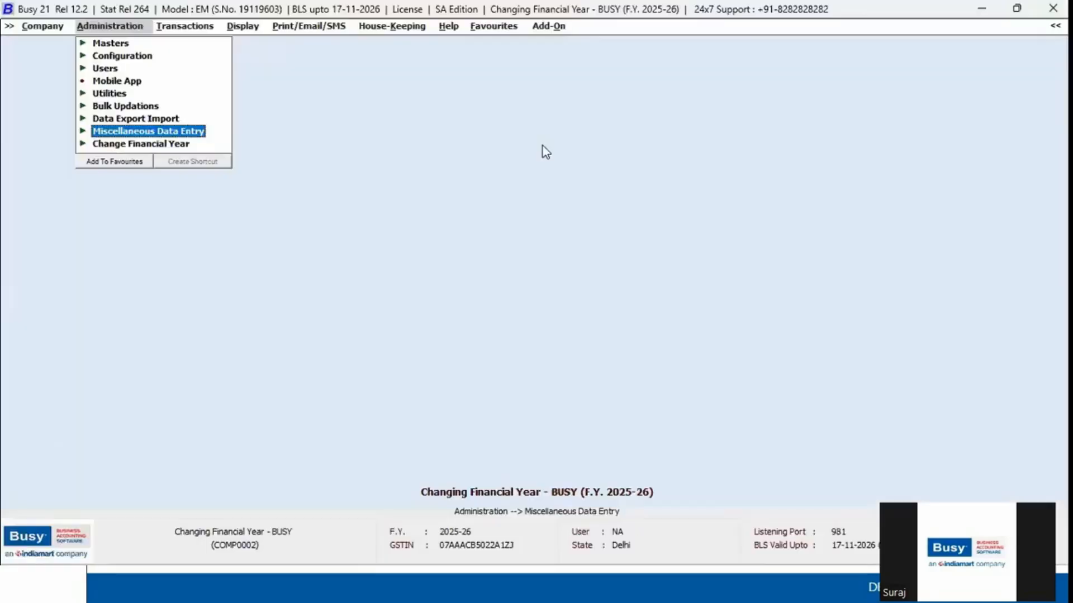
# Display all bank reconciliation entries of Moneykosh Bank for 01-04-2025 in F.Y. 2025-26, and close the report
pyautogui.press('Right')
pyautogui.press('Right')
pyautogui.press('Down')
pyautogui.press('Down')
pyautogui.press('Down')
pyautogui.press('Down')
pyautogui.press('Down')
pyautogui.press('Down')
pyautogui.press('Down')
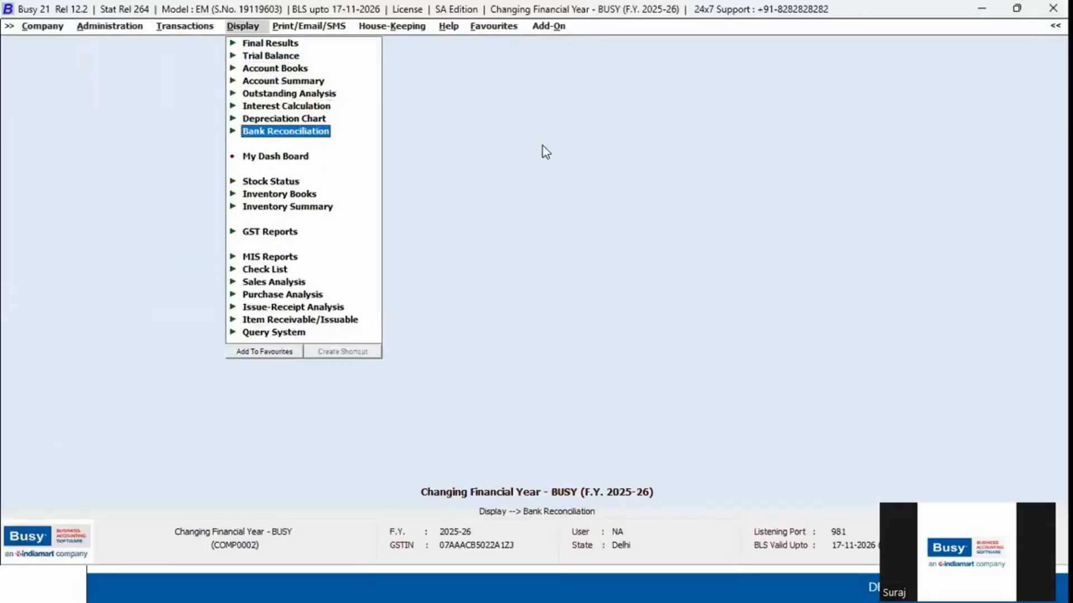
pyautogui.press('Right')
pyautogui.press('Return')
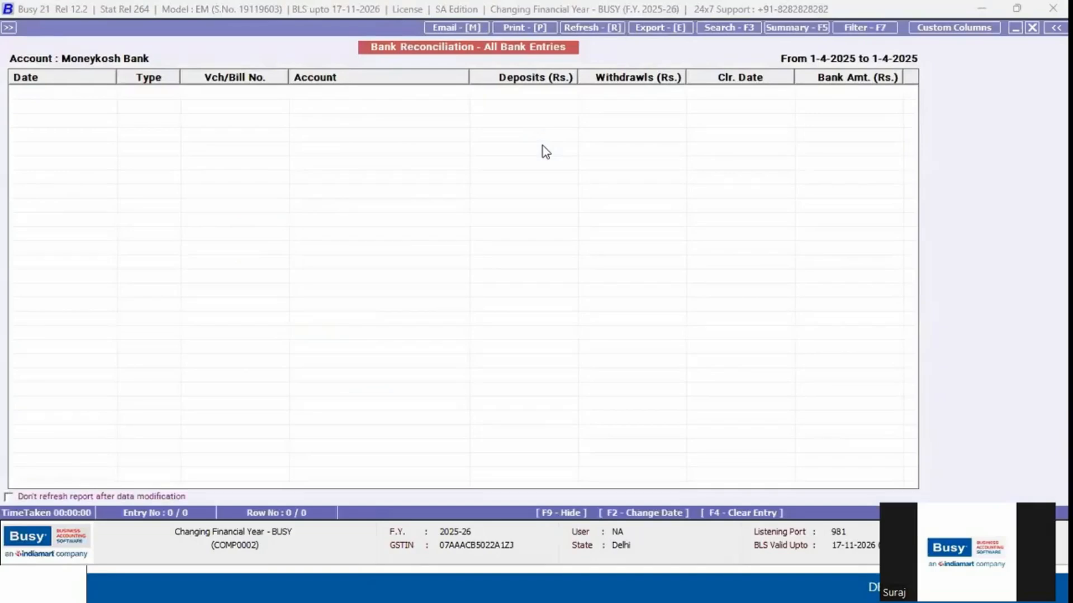
pyautogui.press('Escape')
pyautogui.press('Escape')
# Switch the company back to the financial year starting 01-04-2024
pyautogui.press('Left')
pyautogui.press('Left')
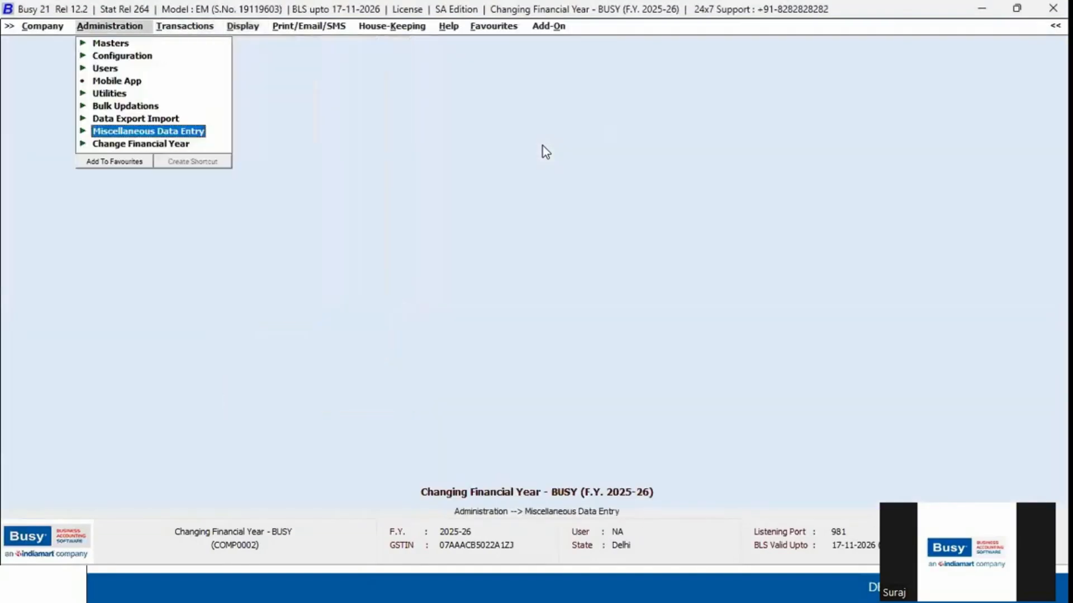
pyautogui.press('Down')
pyautogui.press('Right')
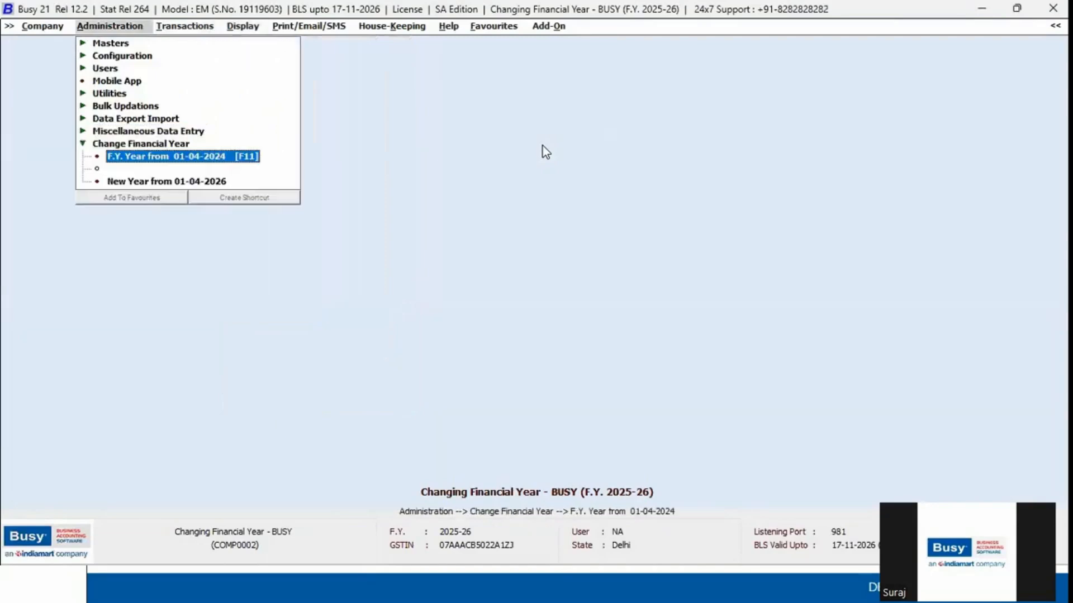
pyautogui.press('Return')
pyautogui.press('Return')
pyautogui.press('Return')
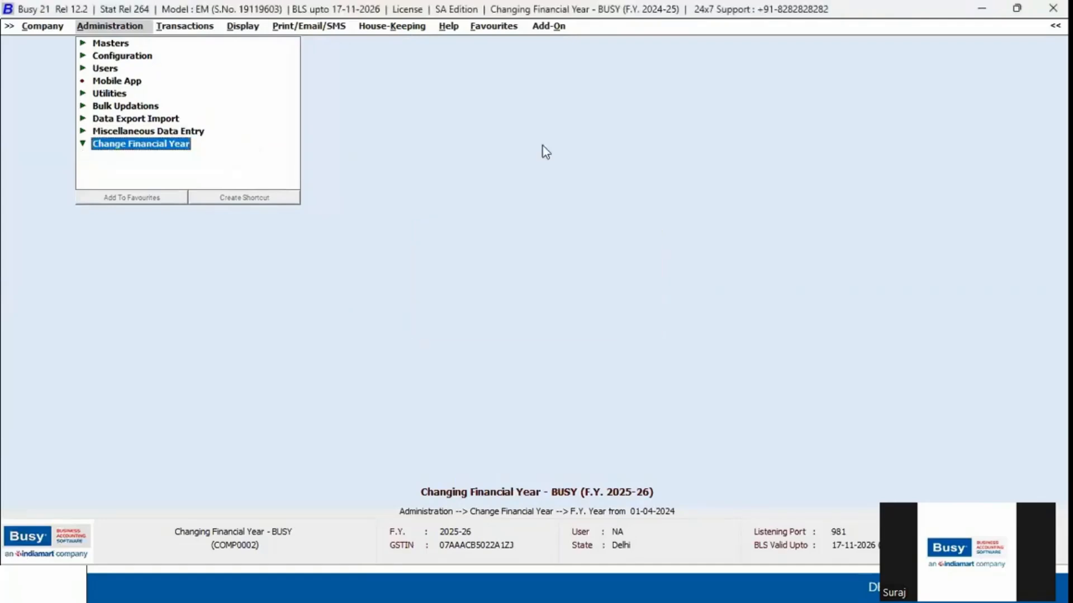
# Display the uncleared bank reconciliation entries of Moneykosh Bank from 01-04-2024 to 31-03-2025, and close the report
pyautogui.press('Right')
pyautogui.press('Right')
pyautogui.press('Down')
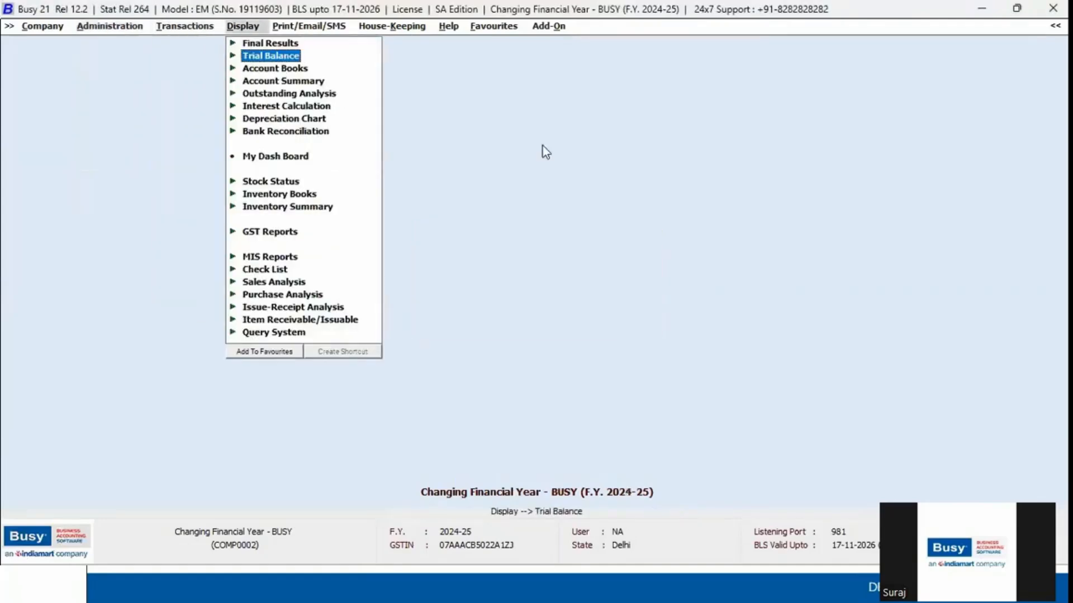
pyautogui.press('Down')
pyautogui.press('Down')
pyautogui.press('Down')
pyautogui.press('Down')
pyautogui.press('Down')
pyautogui.press('Down')
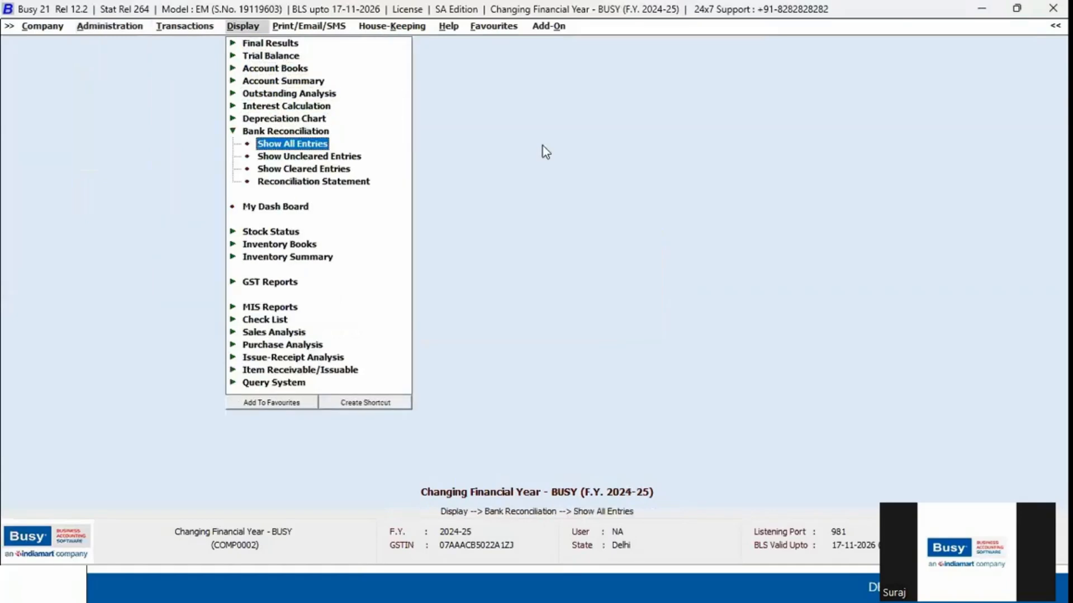
pyautogui.press('Down')
pyautogui.press('Return')
pyautogui.press('Return')
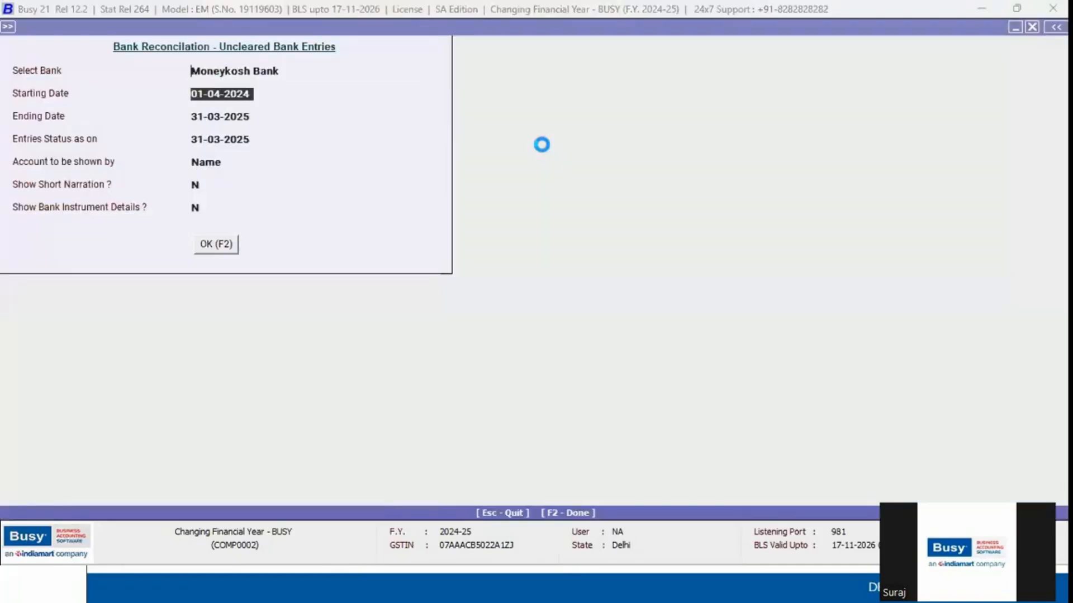
pyautogui.press('F2')
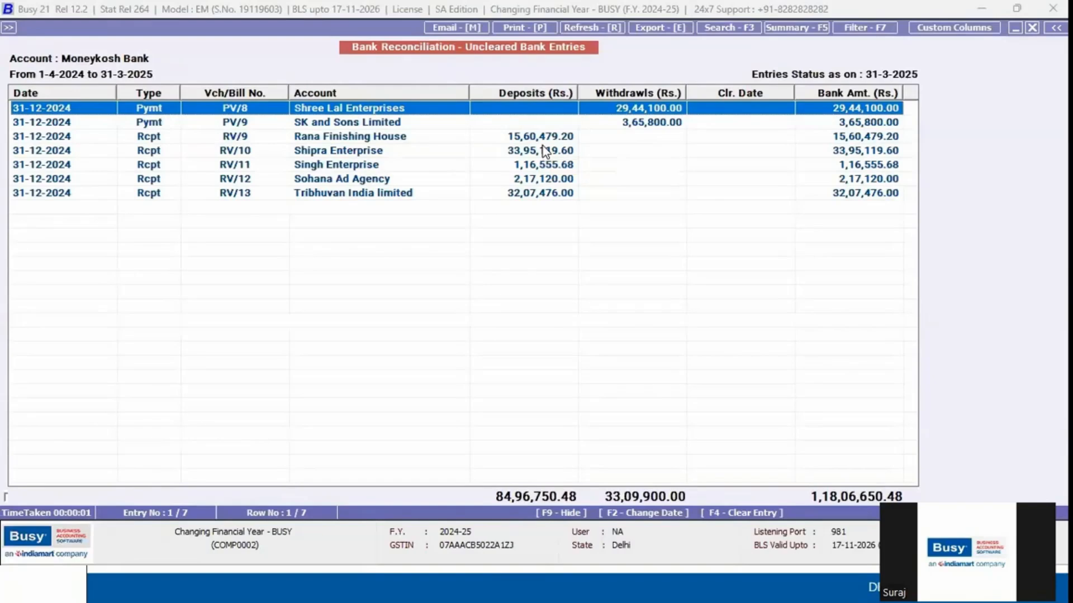
pyautogui.press('Escape')
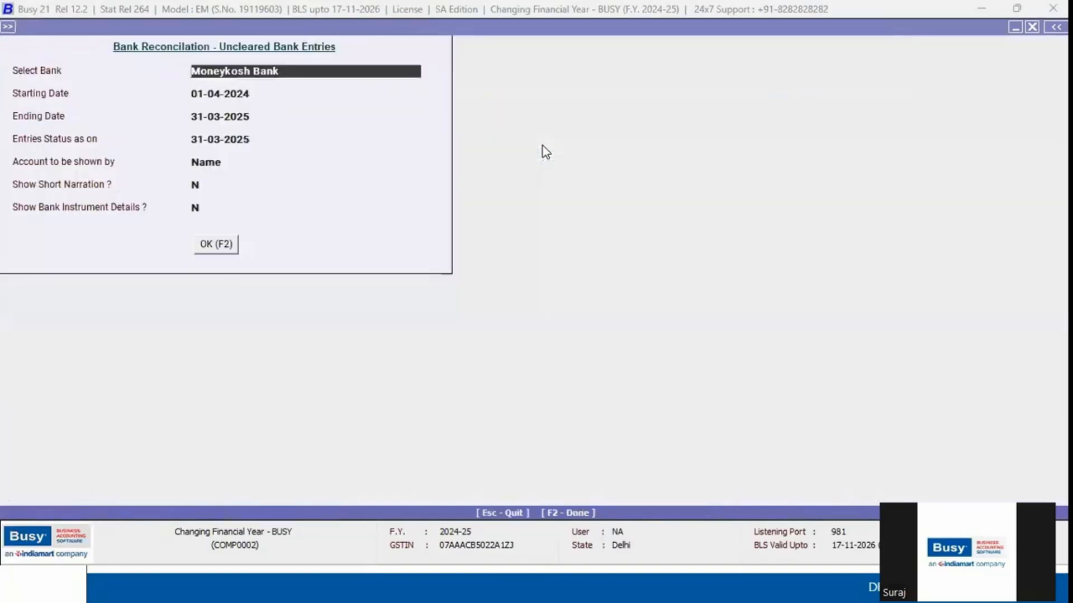
pyautogui.press('Escape')
# Carry the bank reconciliation entries of F.Y. 2024-25 to the financial year starting 01-04-2025
pyautogui.press('Left')
pyautogui.press('Left')
pyautogui.press('Right')
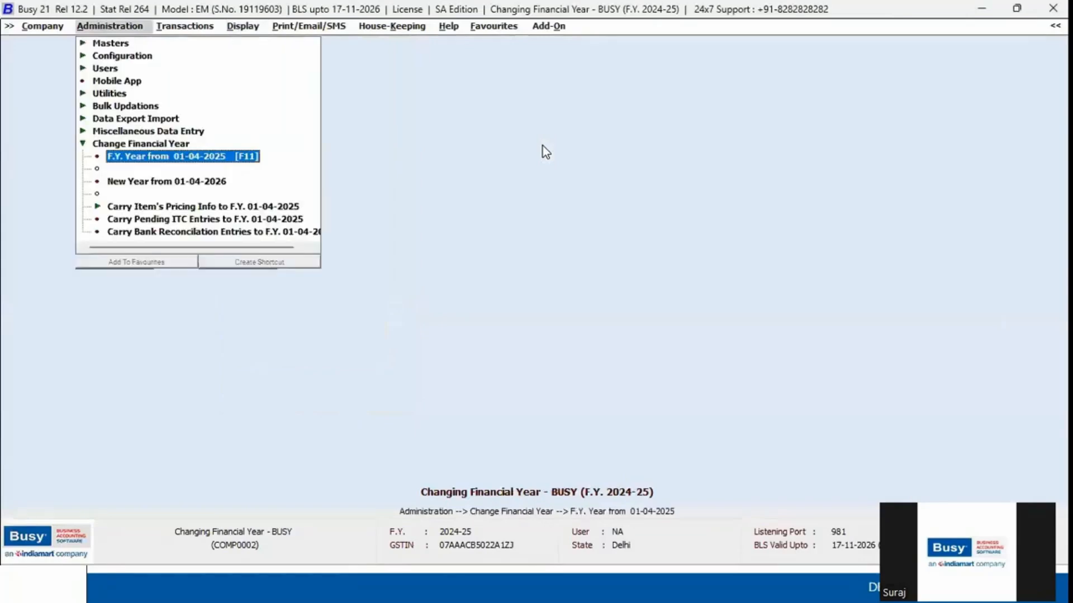
pyautogui.press('Down')
pyautogui.press('Down')
pyautogui.press('Down')
pyautogui.press('Down')
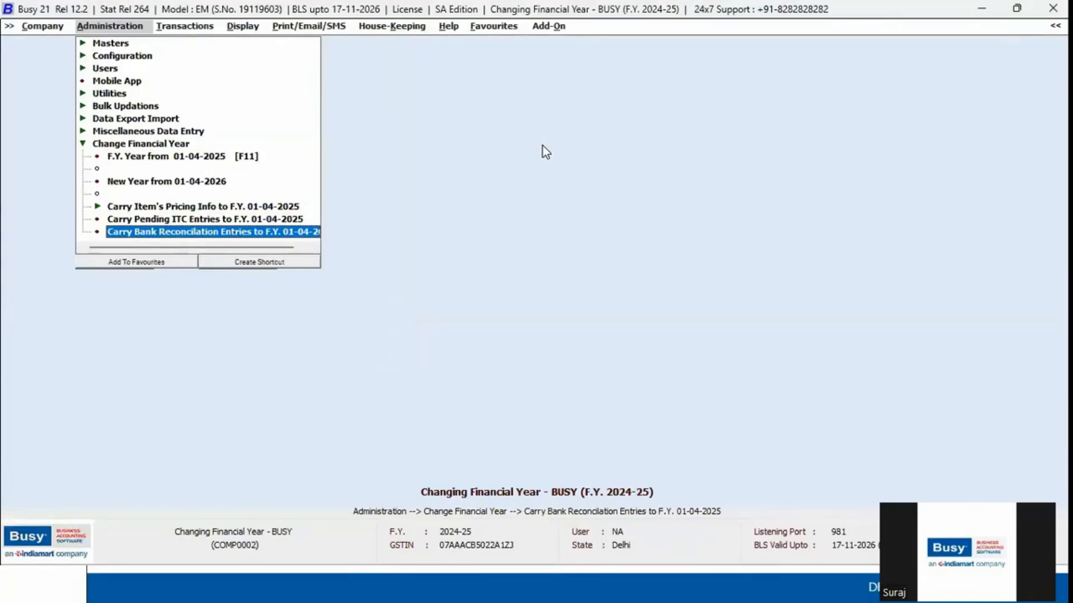
pyautogui.press('Return')
pyautogui.press('Return')
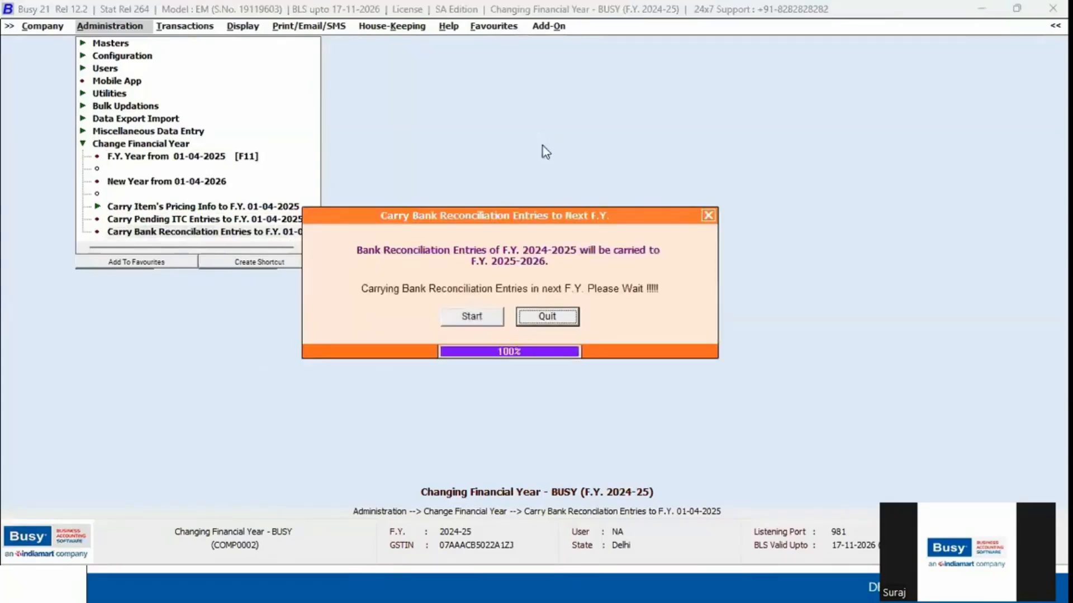
pyautogui.press('Return')
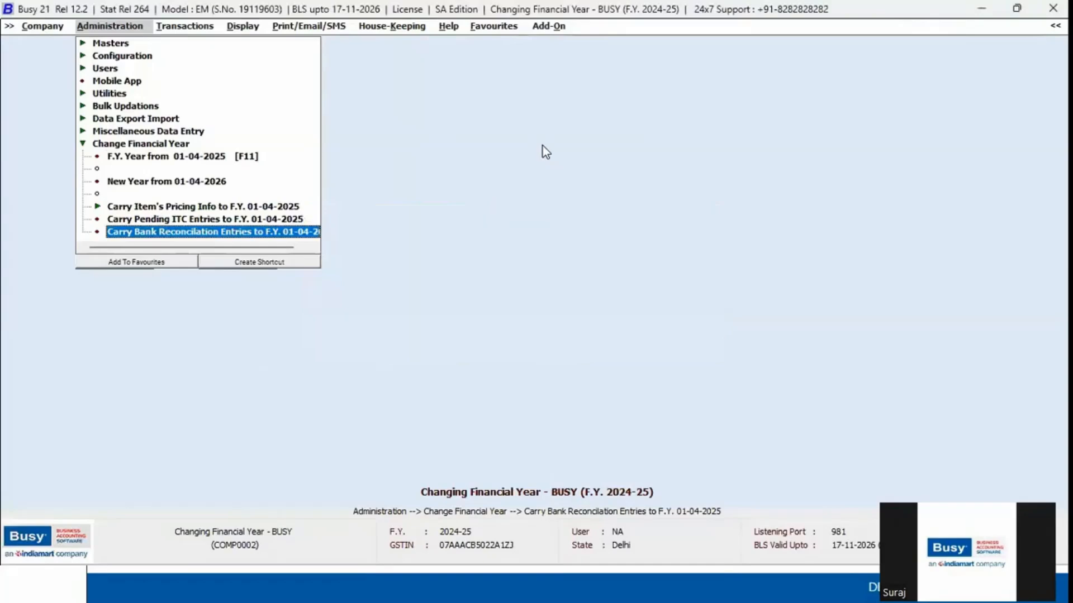
# Change to the financial year starting 01-04-2025, carrying forward the balances with all item and party masters
pyautogui.press('Up')
pyautogui.press('Up')
pyautogui.press('Up')
pyautogui.press('Up')
pyautogui.press('Up')
pyautogui.press('Down')
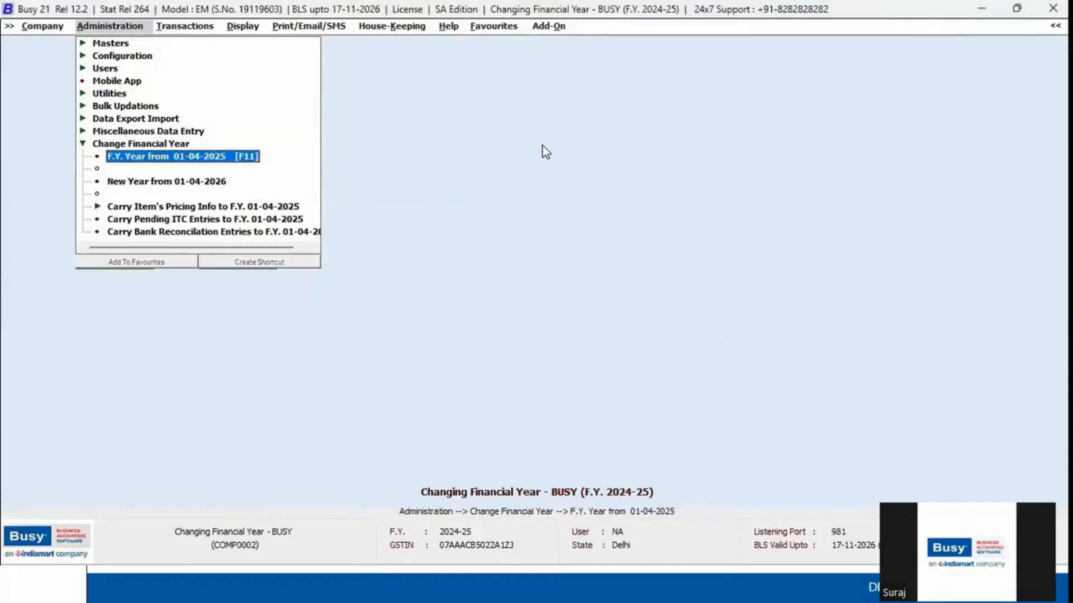
pyautogui.press('Return')
pyautogui.press('Left')
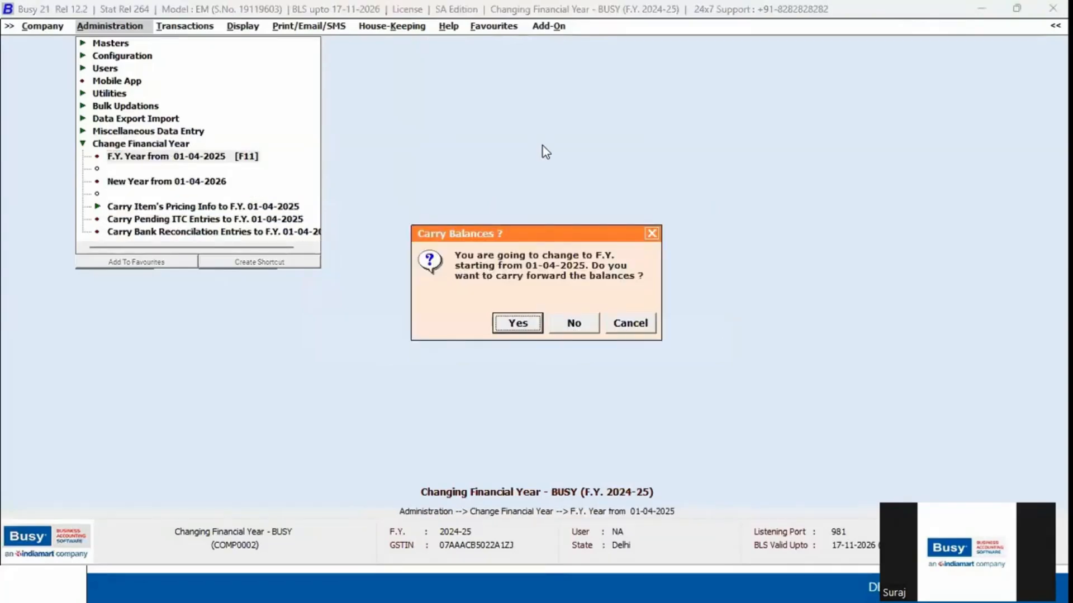
pyautogui.press('Return')
pyautogui.press('Return')
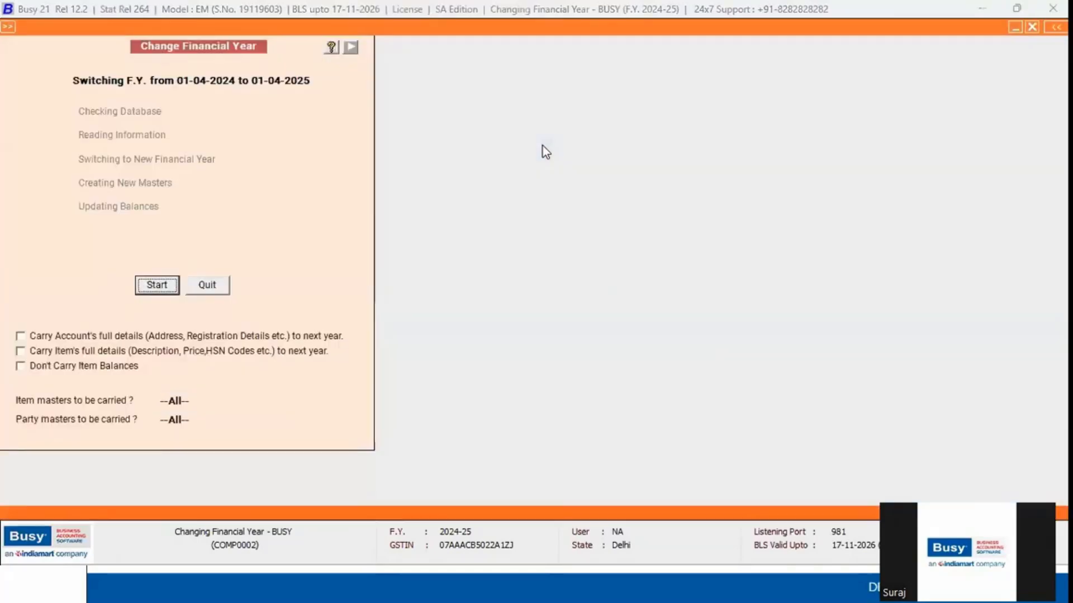
pyautogui.press('Return')
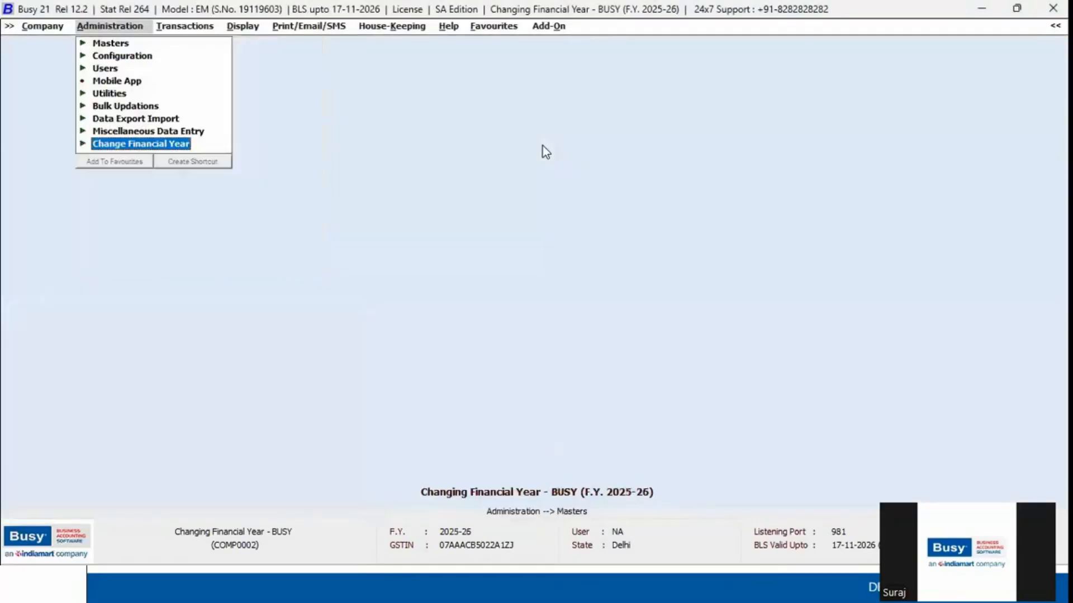
# Check the uncleared entries in Bank Reconciliation for F.Y. 2025-26 and quit the report
pyautogui.hotkey('alt', 'd')
pyautogui.press('Escape')
pyautogui.press('Down')
pyautogui.press('Return')
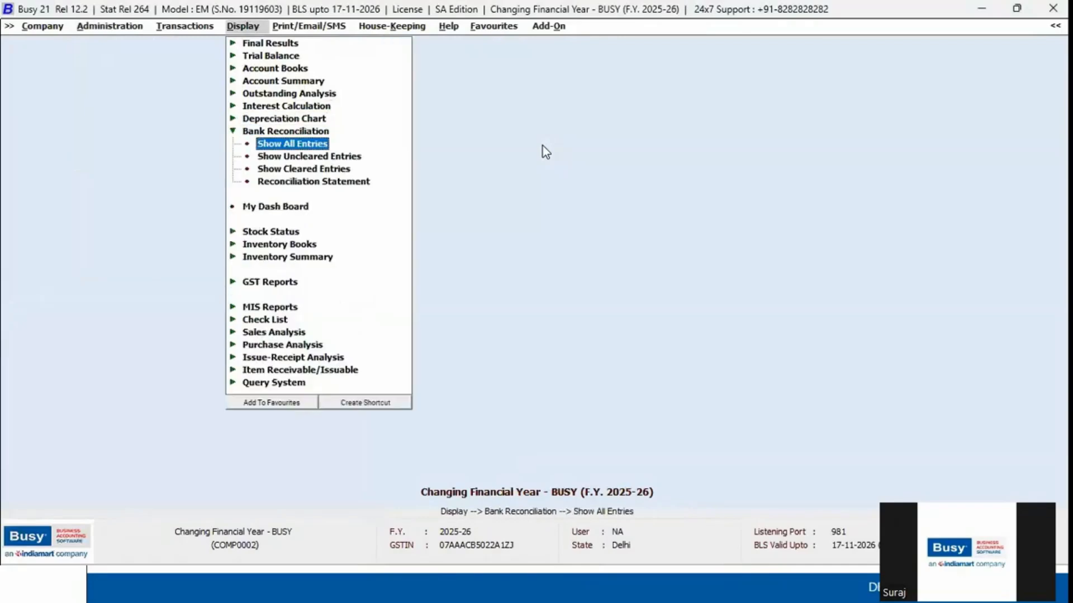
pyautogui.press('Down')
pyautogui.press('Return')
pyautogui.press('F2')
pyautogui.press('Escape')
pyautogui.press('Escape')
# From F.Y. 2024-25, return to F.Y. 2025-26 and display all Moneykosh Bank reconciliation entries from 01-04-2024 to 31-03-2026
pyautogui.hotkey('alt', 'a')
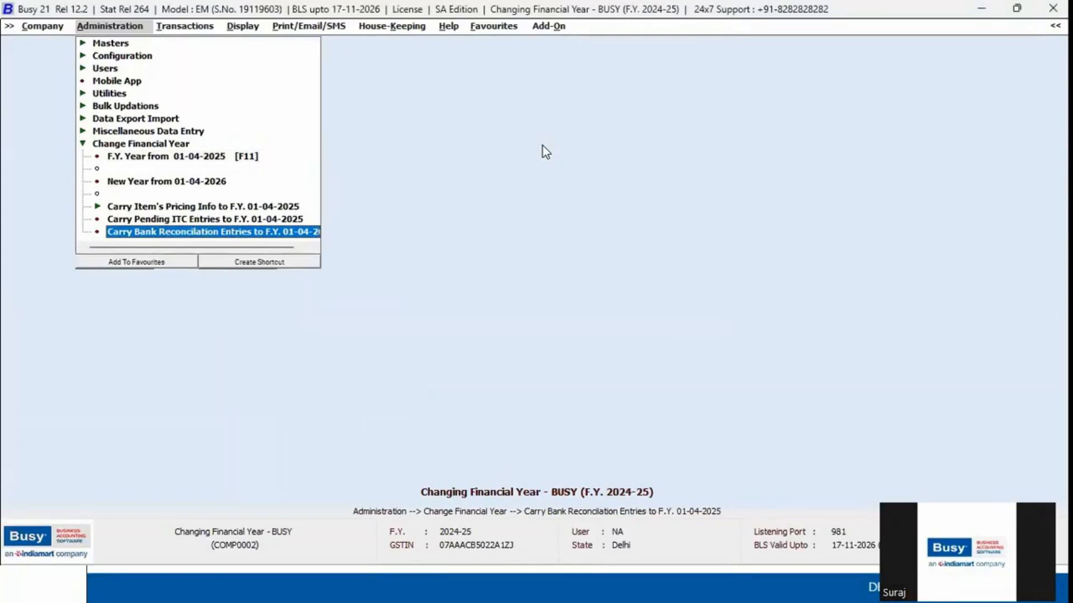
pyautogui.press('Up')
pyautogui.press('Up')
pyautogui.press('Up')
pyautogui.press('Up')
pyautogui.press('Up')
pyautogui.press('Down')
pyautogui.press('Return')
pyautogui.press('Return')
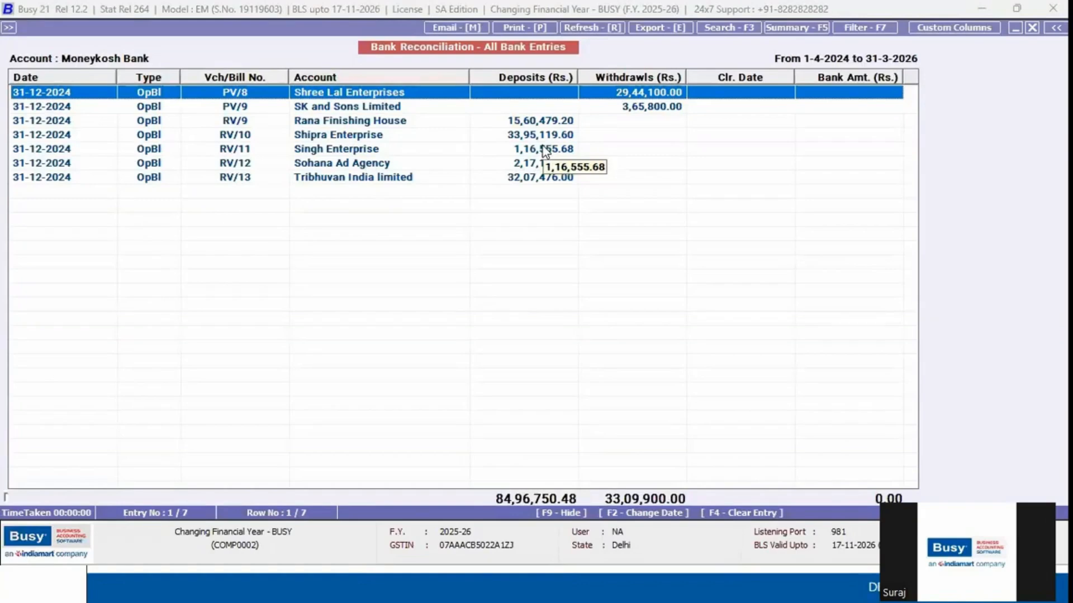
pyautogui.press('Return')
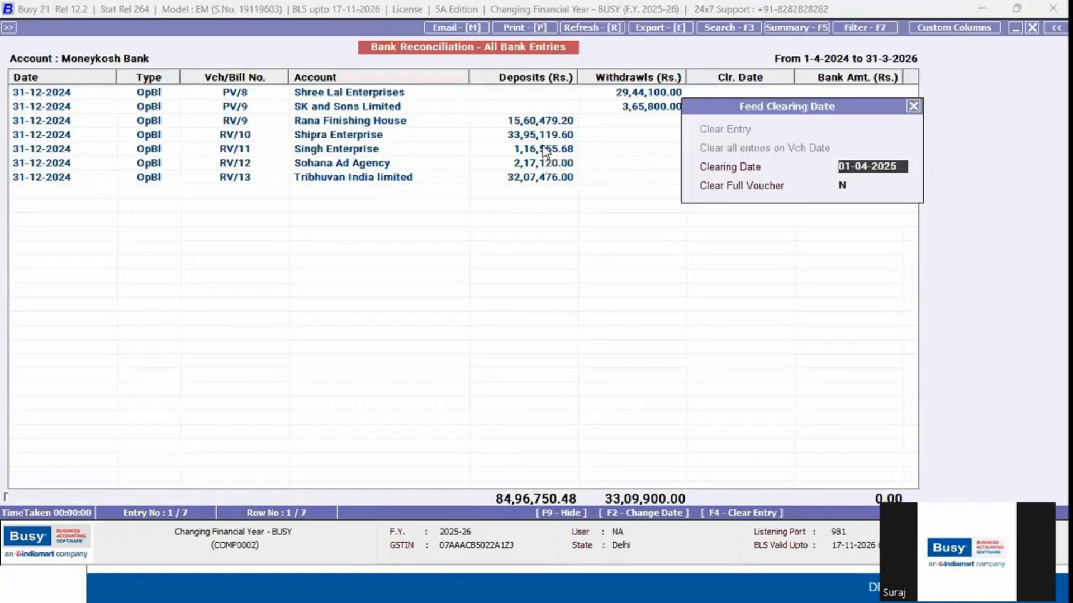
pyautogui.press('Escape')
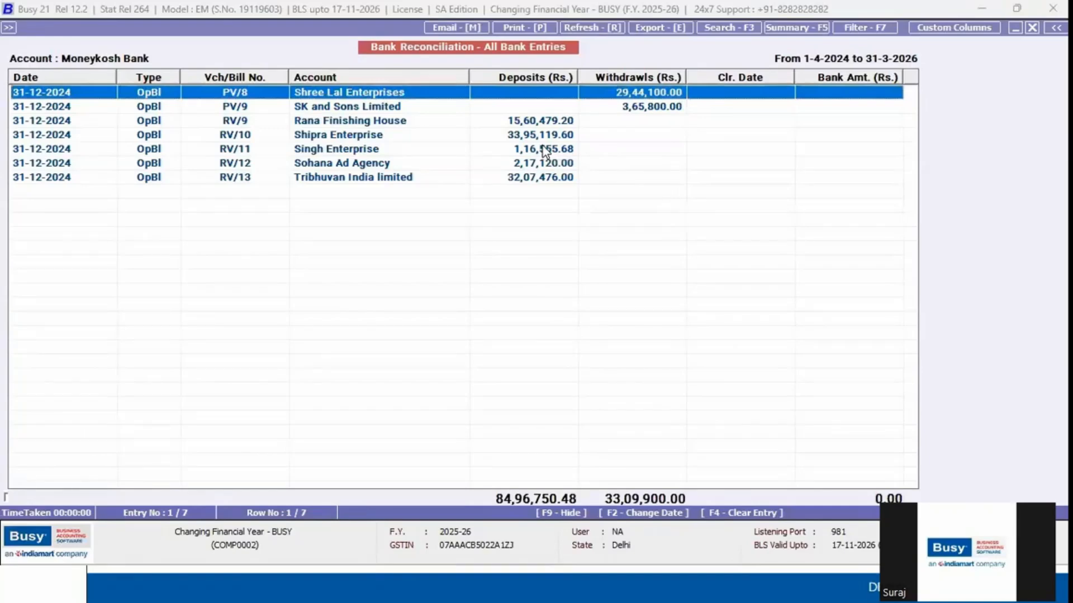
pyautogui.press('Escape')
pyautogui.press('Return')
pyautogui.press('Return')
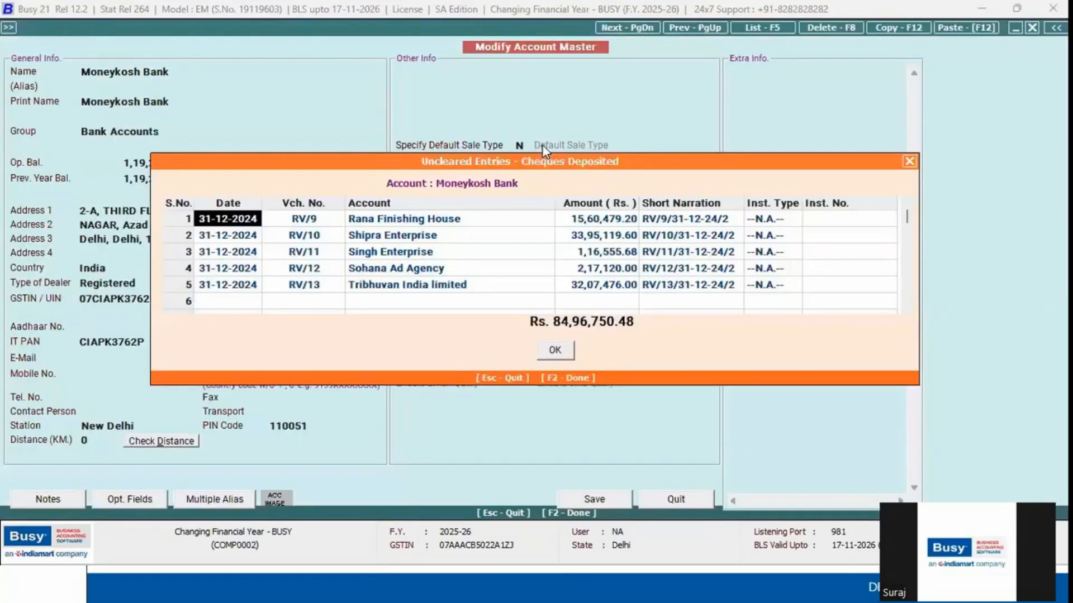
pyautogui.press('Escape')
pyautogui.press('Escape')
pyautogui.press('Escape')
pyautogui.press('Escape')
pyautogui.press('Escape')
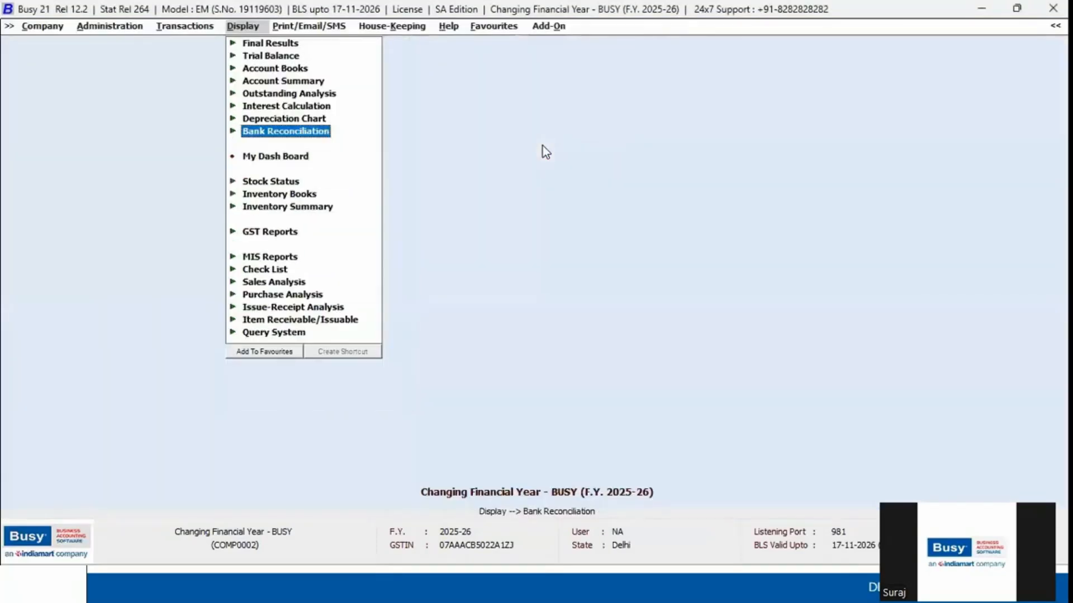
# Switch to the presentation and advance to the FAQ's slide
pyautogui.hotkey('alt', 'Tab')
pyautogui.press('Right')
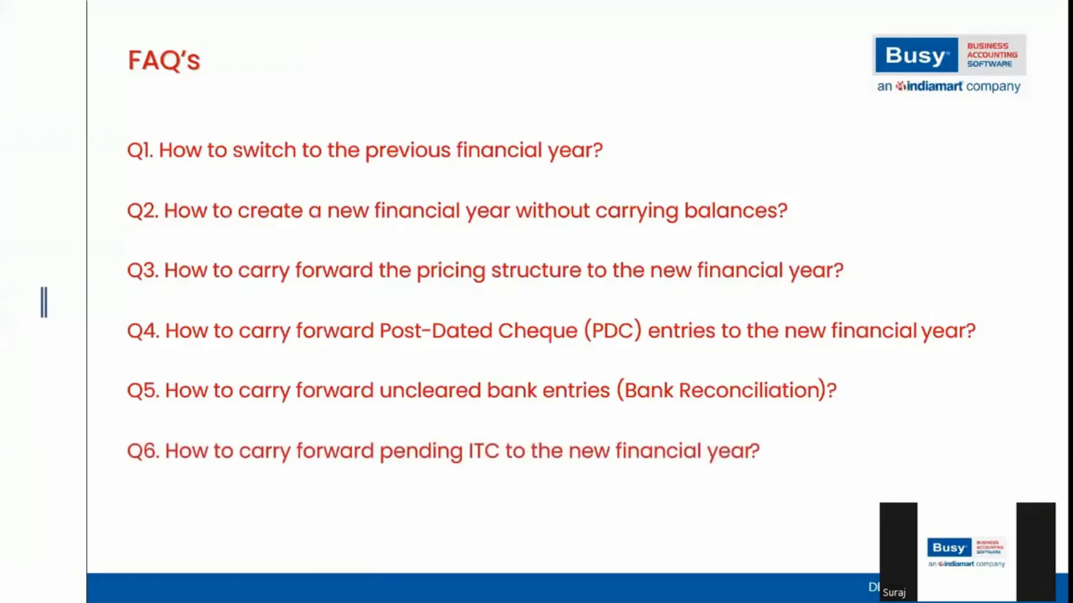
# Switch from the presentation to Busy and change the company to F.Y. 2024-25
pyautogui.hotkey('alt', 'Tab')
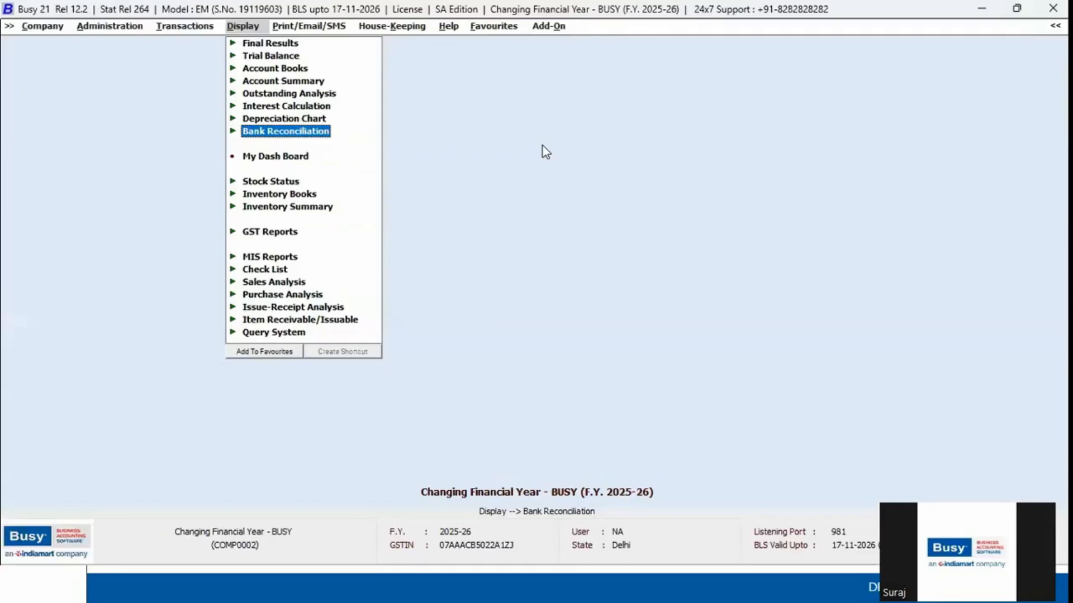
pyautogui.press('Left')
pyautogui.press('Left')
pyautogui.press('Return')
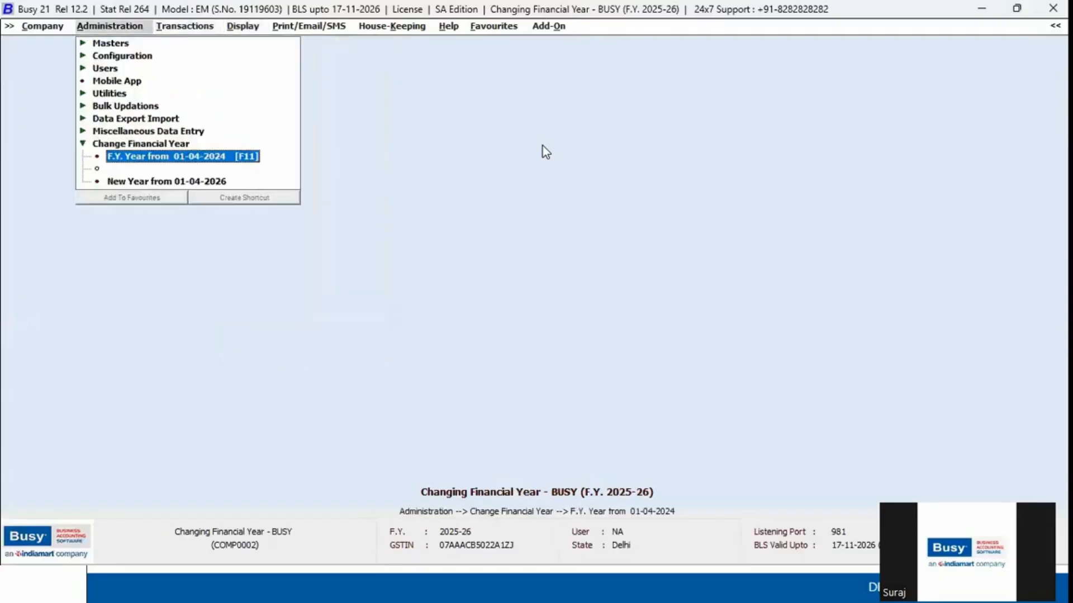
pyautogui.press('Return')
pyautogui.press('Return')
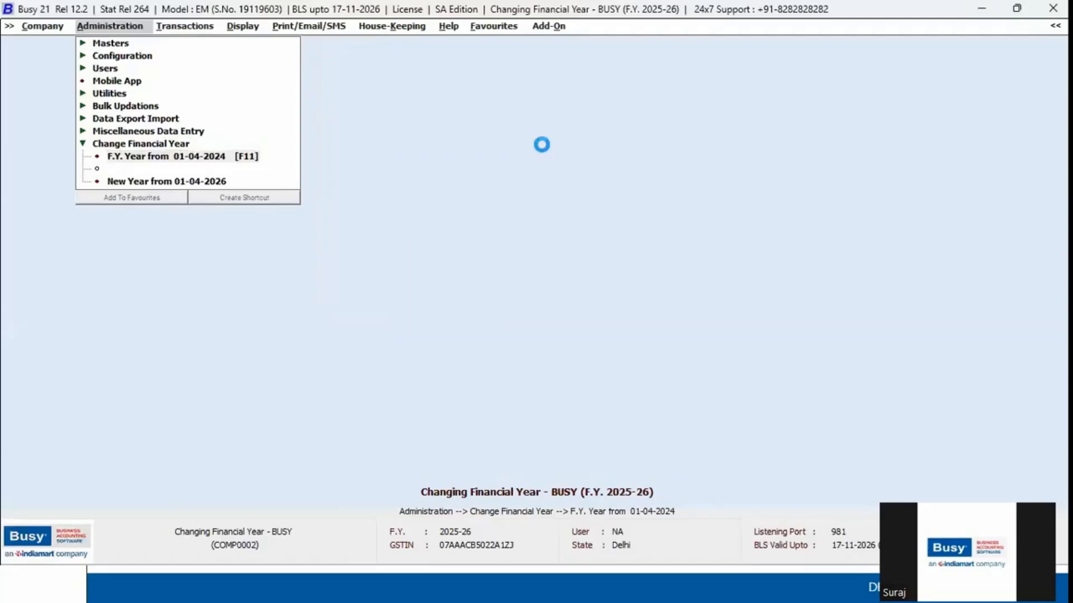
pyautogui.press('Return')
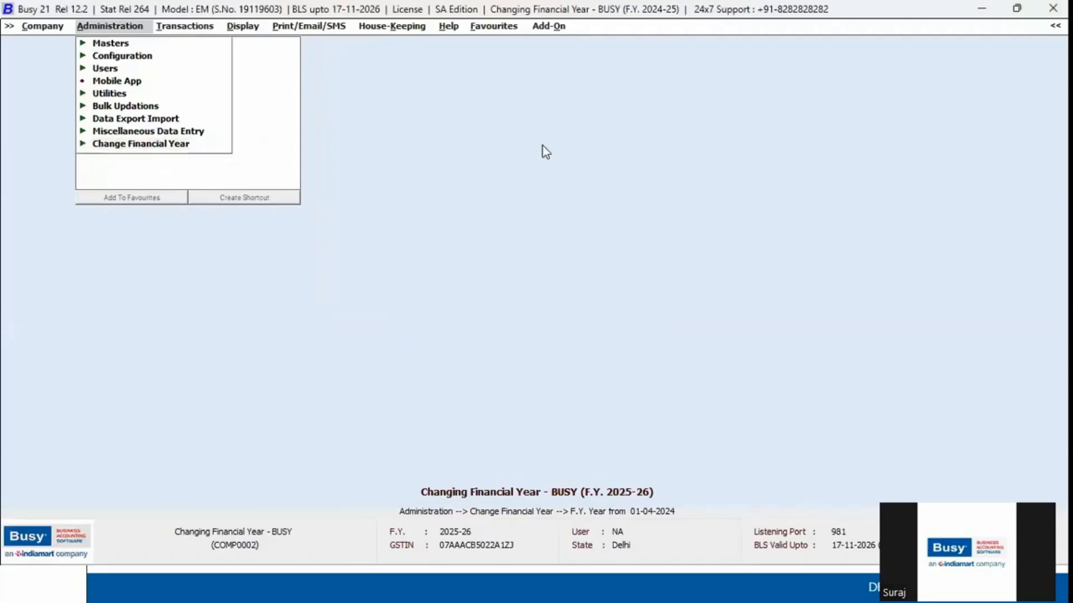
# Display the party-wise Monthly ITC Tagging as per GSTR-2B report for April to March of F.Y. 2024-25
pyautogui.press('Right')
pyautogui.press('Down')
pyautogui.press('Down')
pyautogui.press('Down')
pyautogui.press('Down')
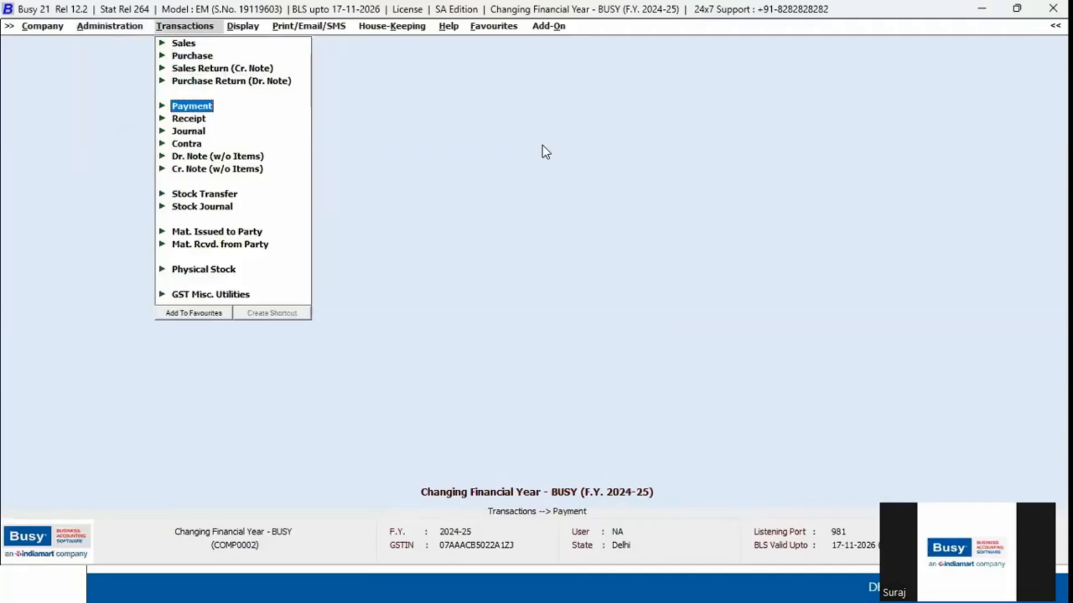
pyautogui.press('Down')
pyautogui.press('Down')
pyautogui.press('Down')
pyautogui.press('Down')
pyautogui.press('Down')
pyautogui.press('Down')
pyautogui.press('Down')
pyautogui.press('Down')
pyautogui.press('Down')
pyautogui.press('Down')
pyautogui.press('Down')
pyautogui.press('Right')
pyautogui.press('Down')
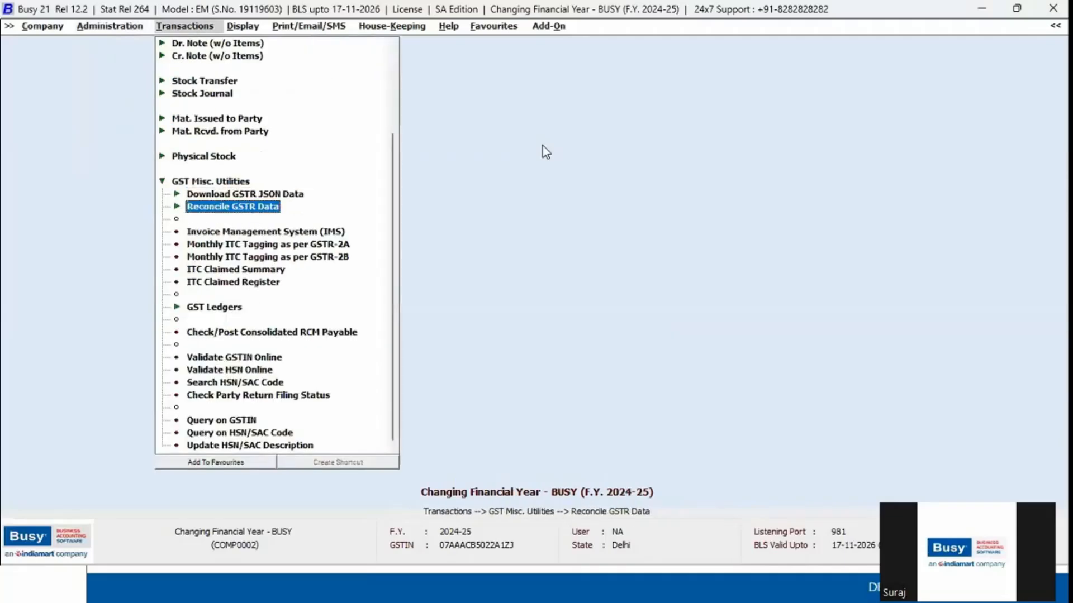
pyautogui.press('Down')
pyautogui.press('Down')
pyautogui.press('Down')
pyautogui.press('Return')
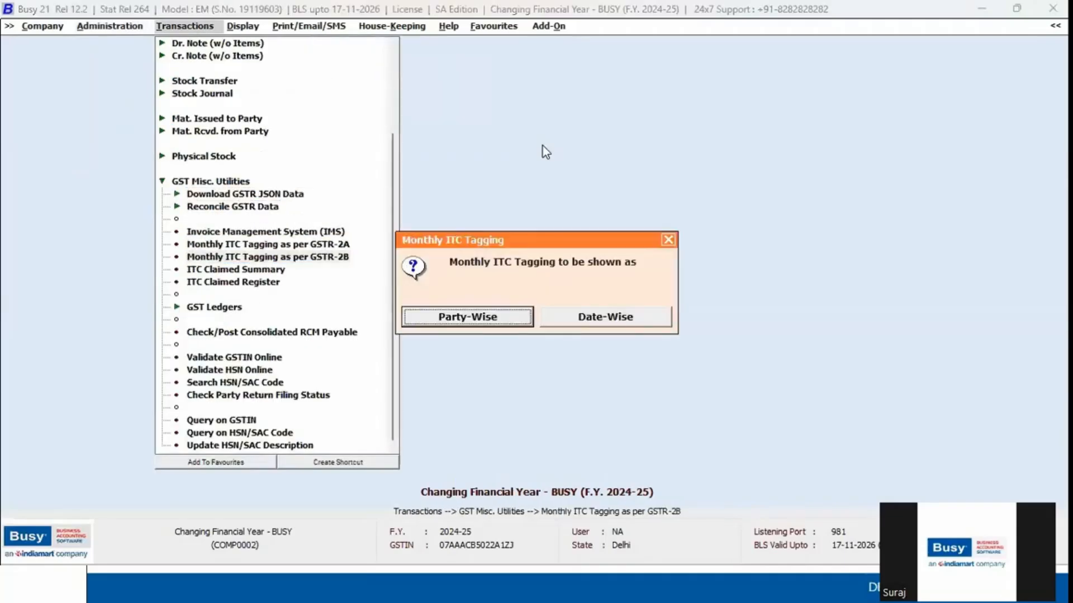
pyautogui.press('Return')
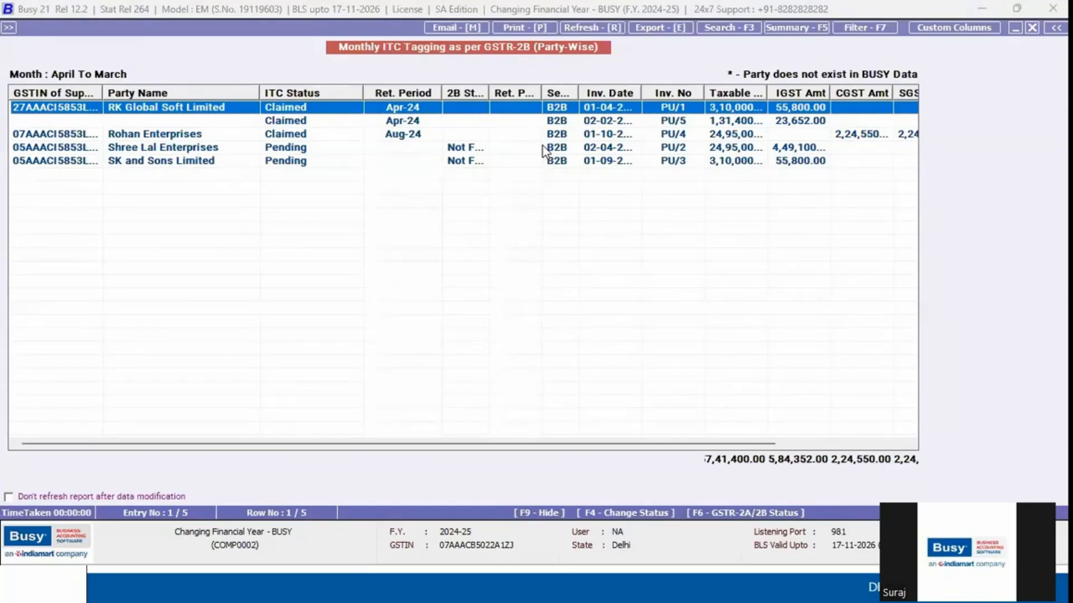
# Check the ITC status of each listed purchase invoice and quit the Monthly ITC Tagging report
pyautogui.press('Down')
pyautogui.press('Down')
pyautogui.press('Down')
pyautogui.press('Down')
pyautogui.press('Escape')
pyautogui.press('Escape')
pyautogui.press('Escape')
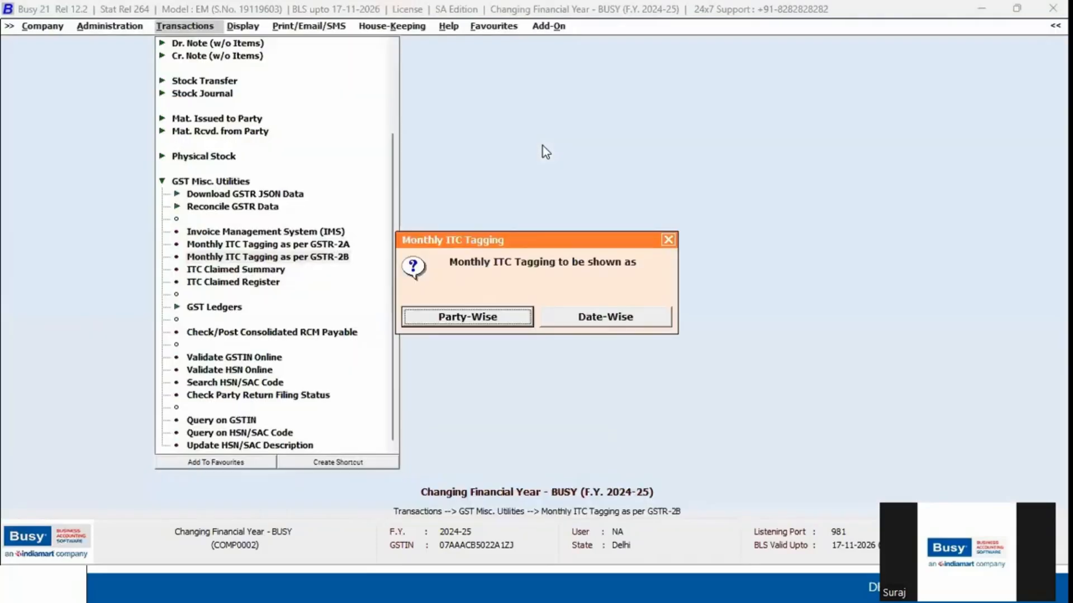
# Carry the pending ITC entries of F.Y. 2024-25 forward to F.Y. 2025-26
pyautogui.press('Left')
pyautogui.press('Return')
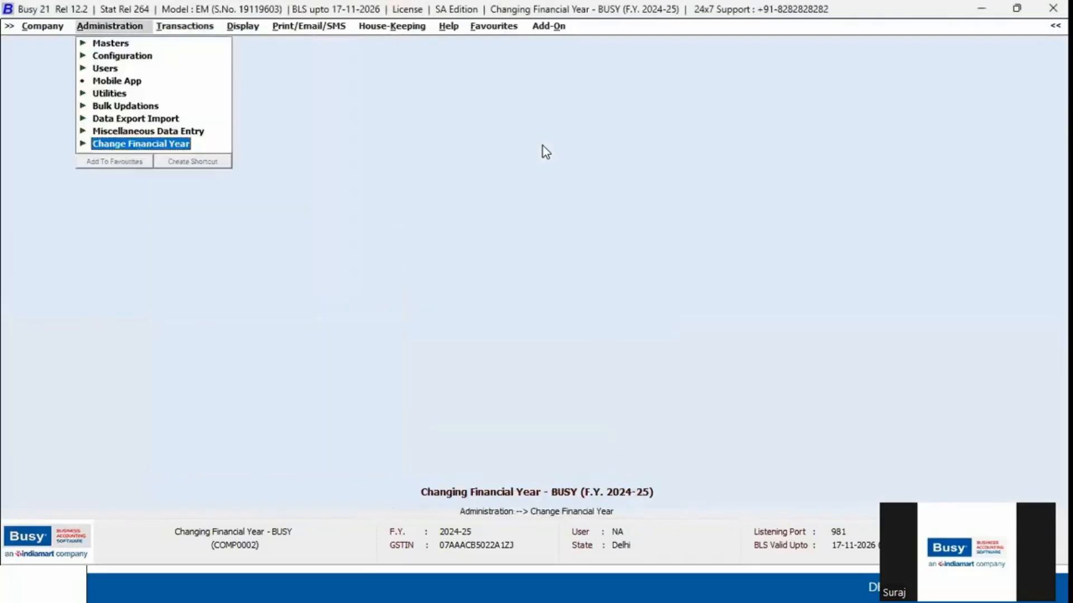
pyautogui.press('Return')
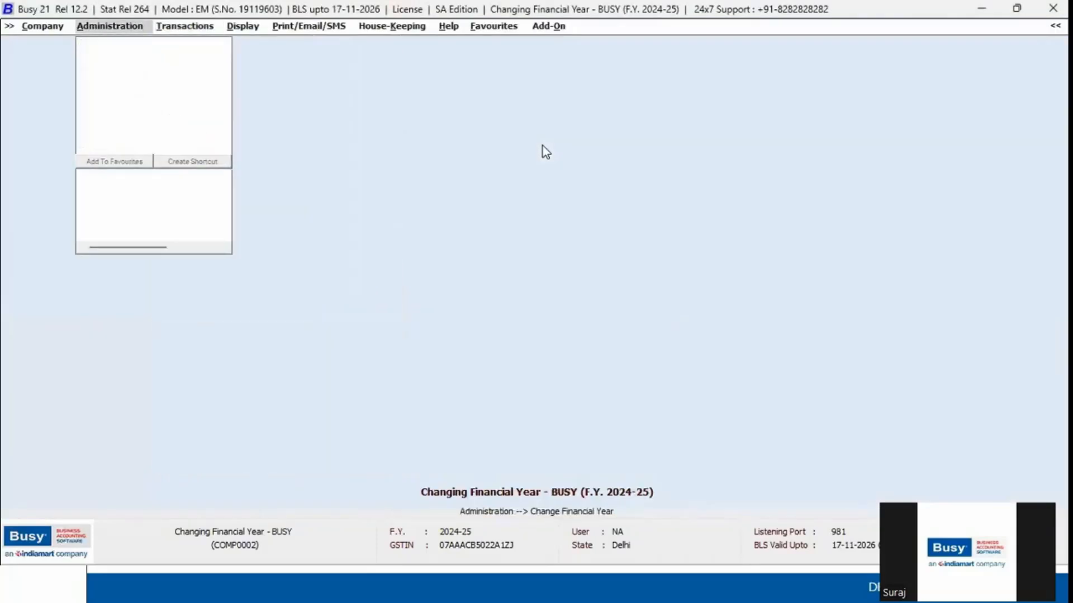
pyautogui.press('Down')
pyautogui.press('Down')
pyautogui.press('Down')
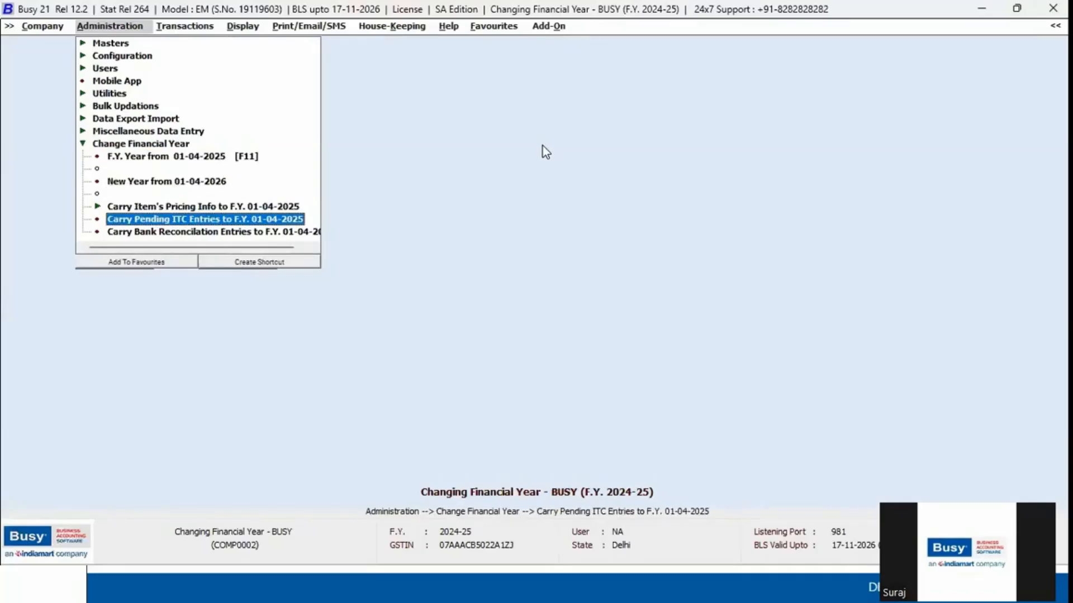
pyautogui.press('Return')
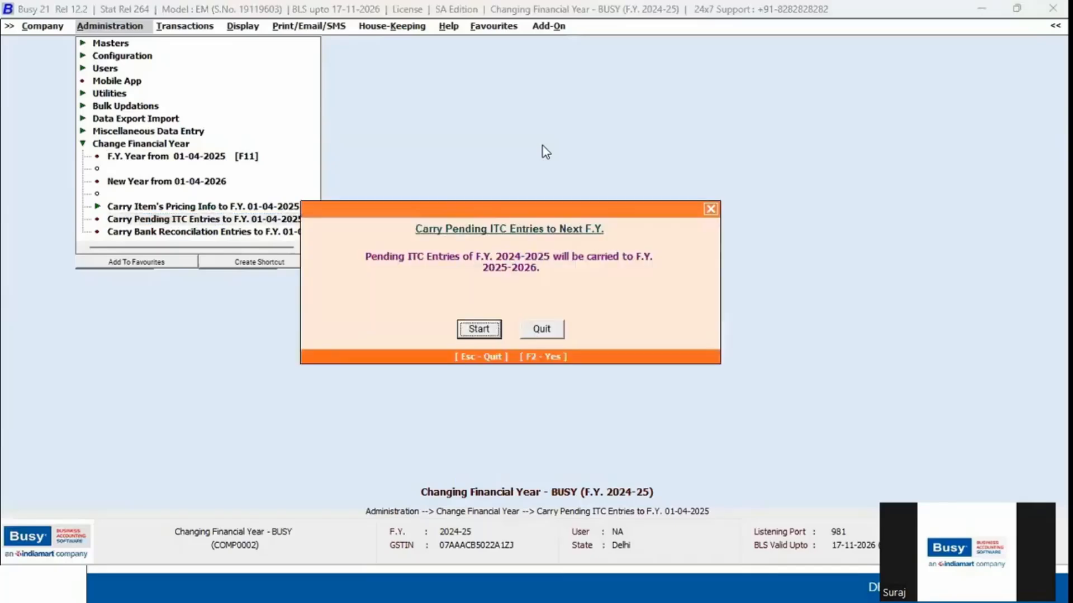
pyautogui.press('Return')
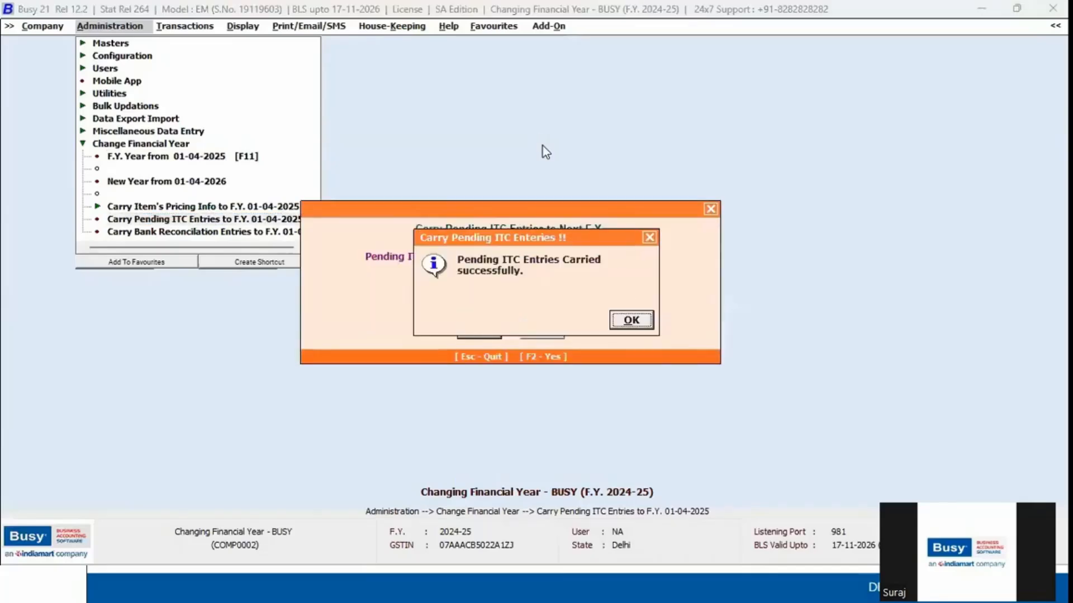
pyautogui.press('Return')
# Change the company's financial year to the one starting 01-04-2025
pyautogui.press('Up')
pyautogui.press('Up')
pyautogui.press('Up')
pyautogui.press('Up')
pyautogui.press('Down')
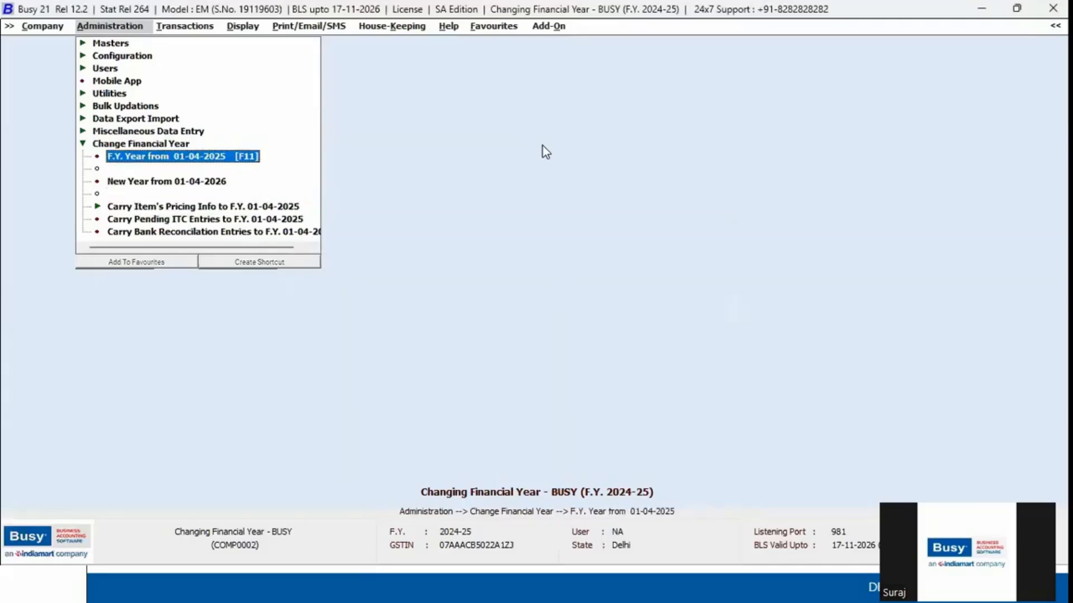
pyautogui.press('Return')
pyautogui.press('Return')
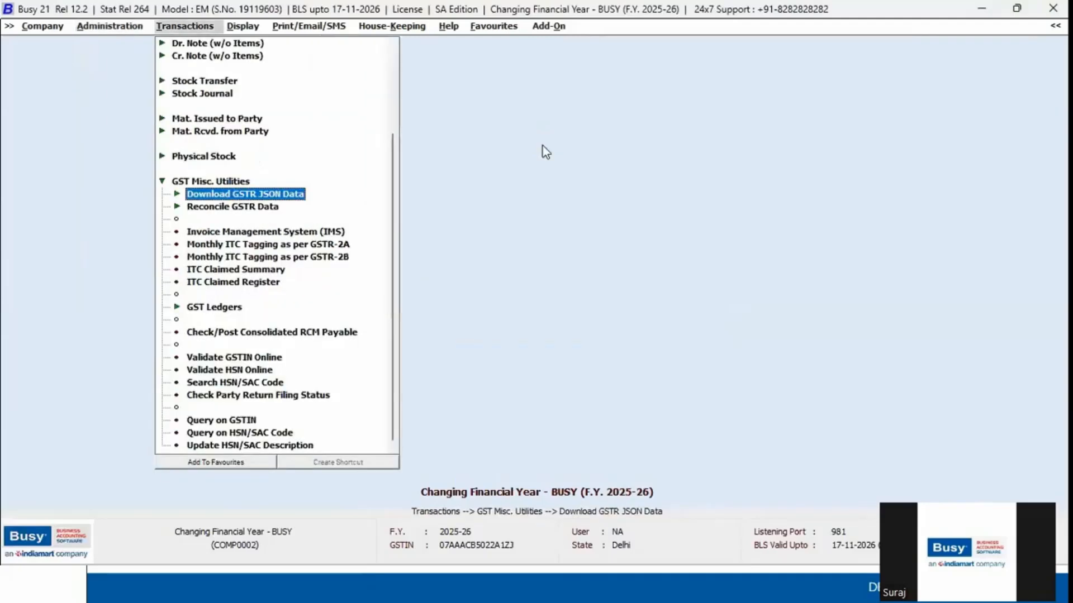
# Display the party-wise Monthly ITC Tagging as per GSTR-2B report for April to April, with previous year transactions shown
pyautogui.press('Down')
pyautogui.press('Down')
pyautogui.press('Down')
pyautogui.press('Down')
pyautogui.press('Return')
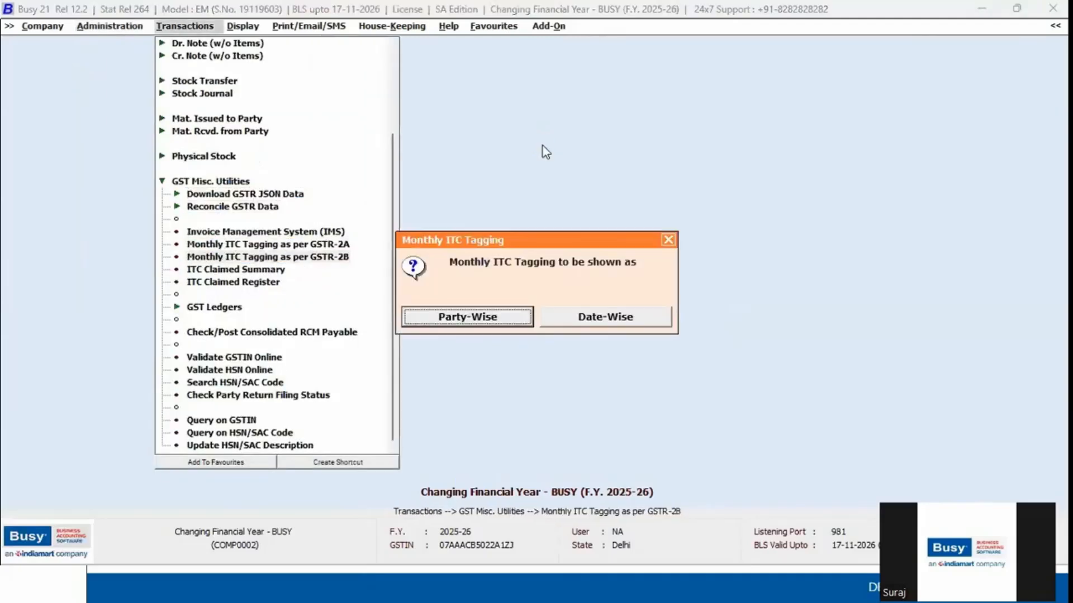
pyautogui.press('Return')
pyautogui.press('Return')
pyautogui.press('Return')
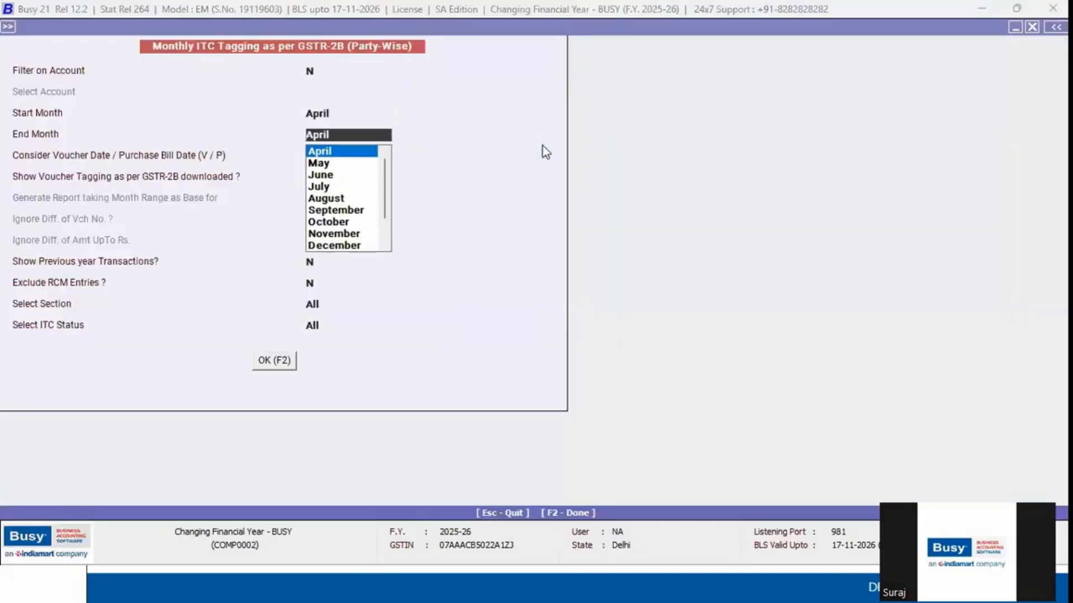
pyautogui.press('F2')
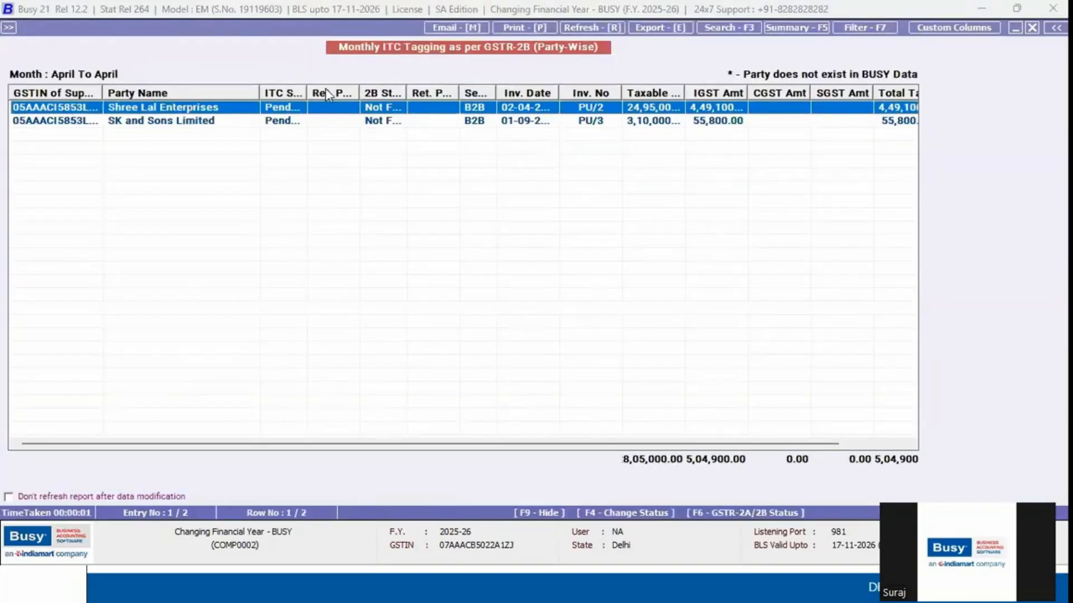
# Widen the ITC Status and 2B Status columns to read the carried entries, and return to the report options
pyautogui.moveTo(305, 88); pyautogui.dragTo(404, 90)
pyautogui.moveTo(450, 92); pyautogui.dragTo(501, 96)
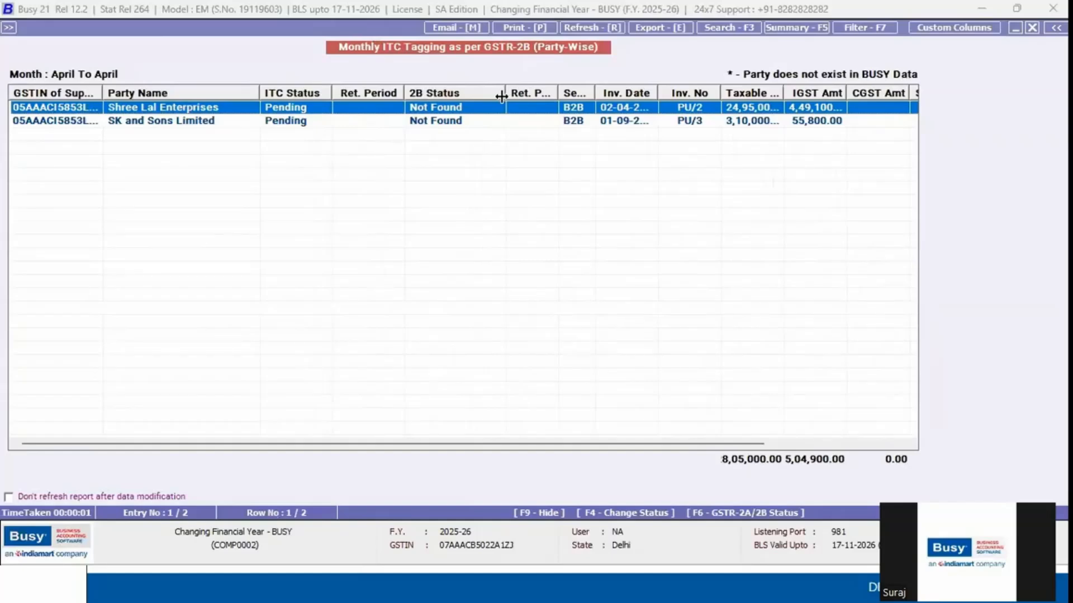
pyautogui.press('Escape')
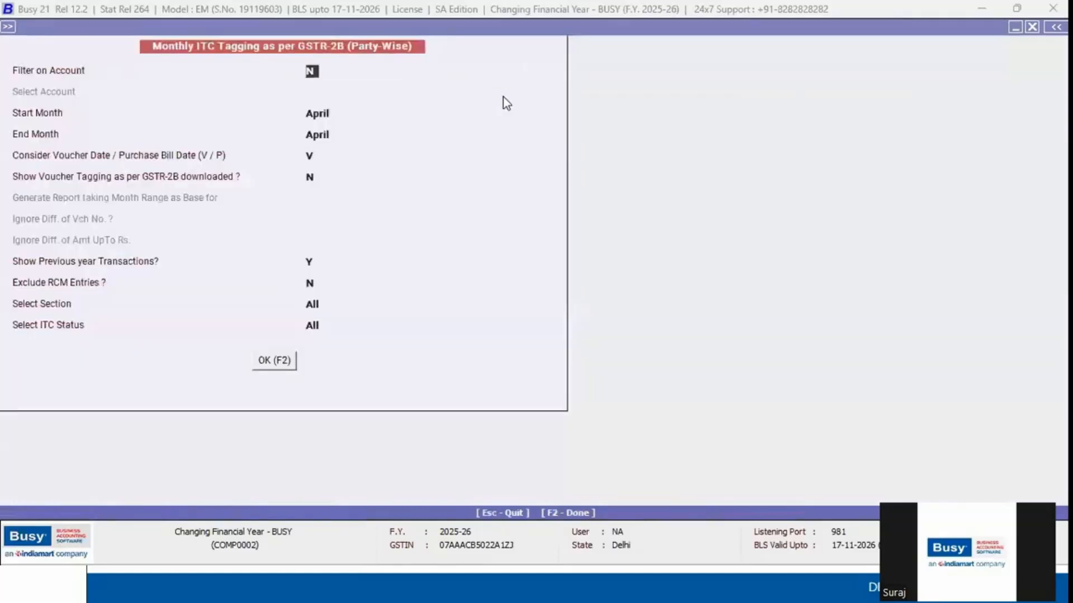
# Bring up Q7 on the presentation's FAQ's slide, and return to Busy to quit the Monthly ITC Tagging report
pyautogui.hotkey('alt', 'Tab')
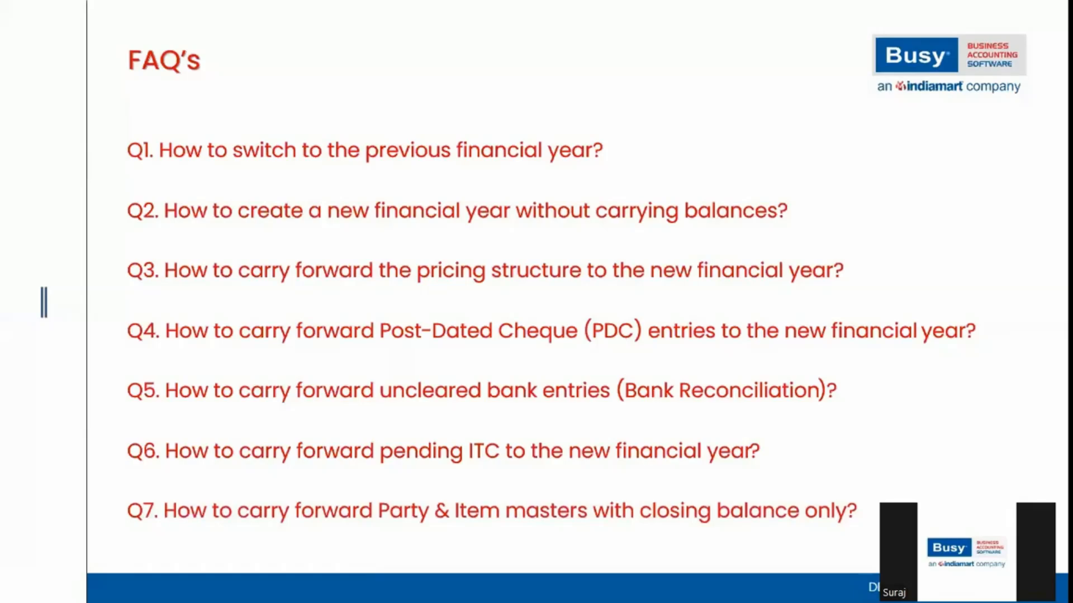
pyautogui.hotkey('alt', 'Tab')
pyautogui.press('Escape')
pyautogui.press('Escape')
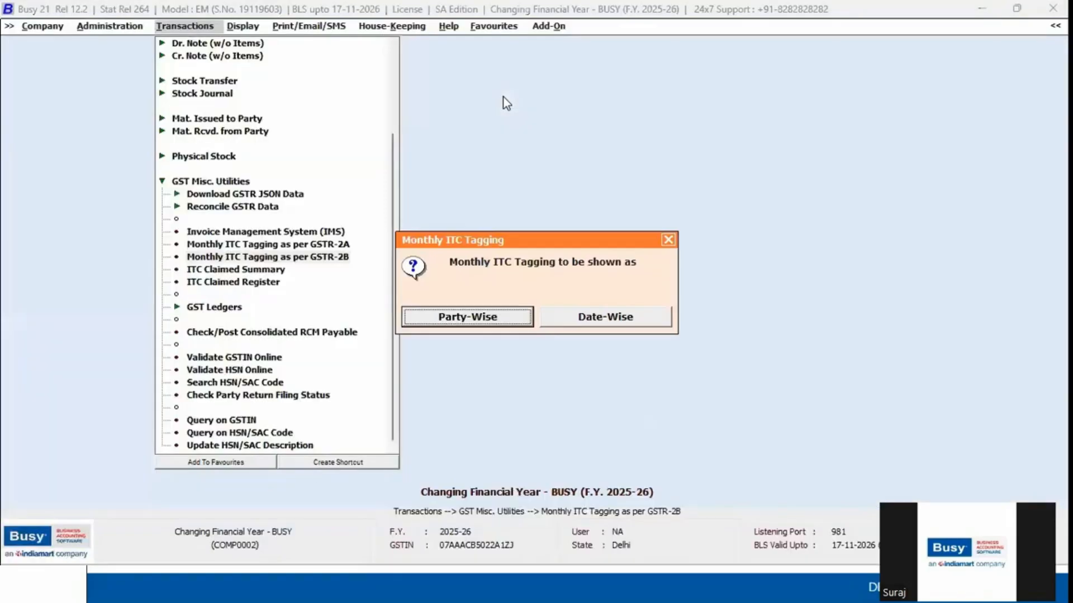
# Close the current company and open the Test company in F.Y. 2024-25
pyautogui.press('Left')
pyautogui.press('Left')
pyautogui.press('Return')
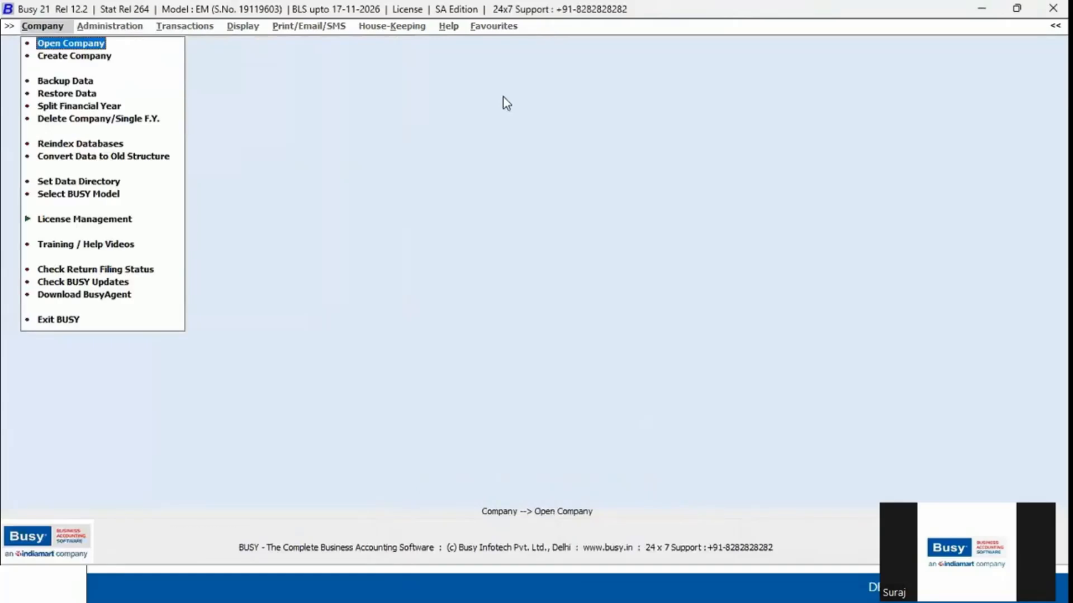
pyautogui.press('Return')
pyautogui.press('Return')
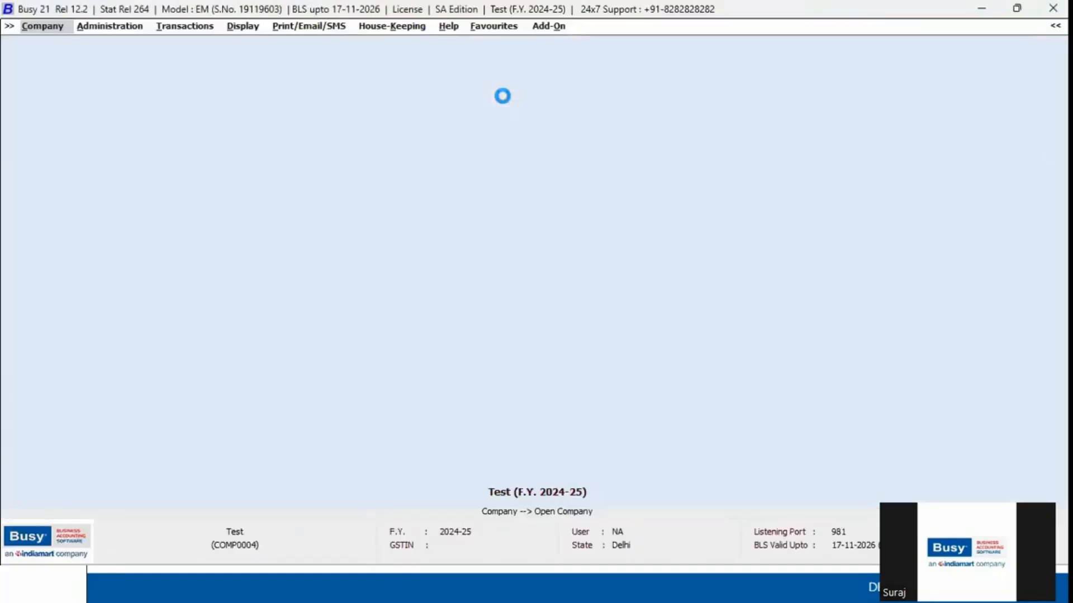
# Display the alphabetical closing stock status of all items as on 01-04-2024
pyautogui.press('Right')
pyautogui.press('Right')
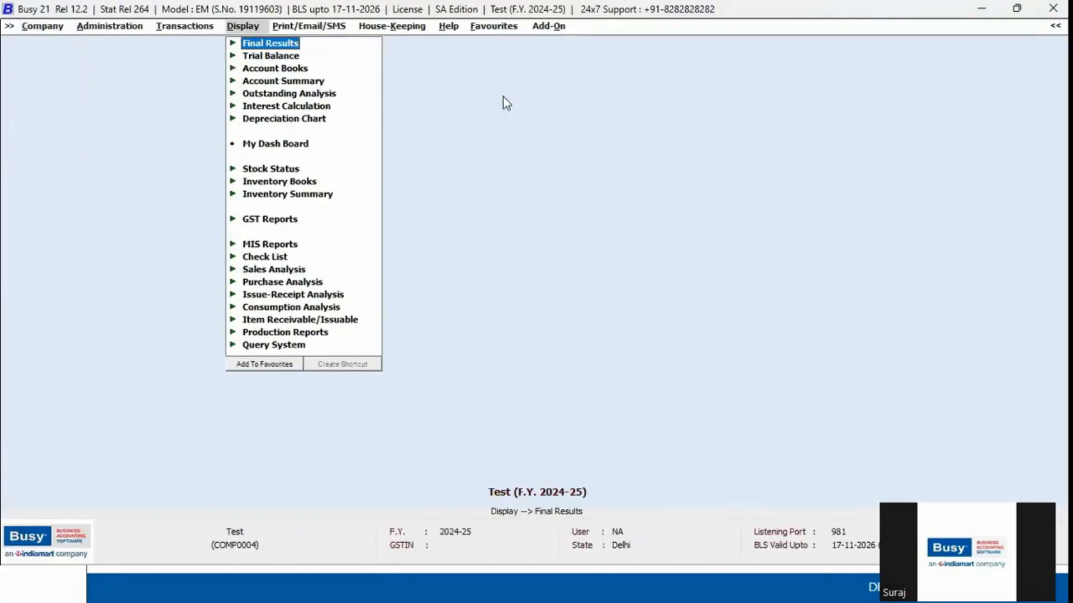
pyautogui.press('Down')
pyautogui.press('Down')
pyautogui.press('Down')
pyautogui.press('Down')
pyautogui.press('Down')
pyautogui.press('Down')
pyautogui.press('Down')
pyautogui.press('Down')
pyautogui.press('Right')
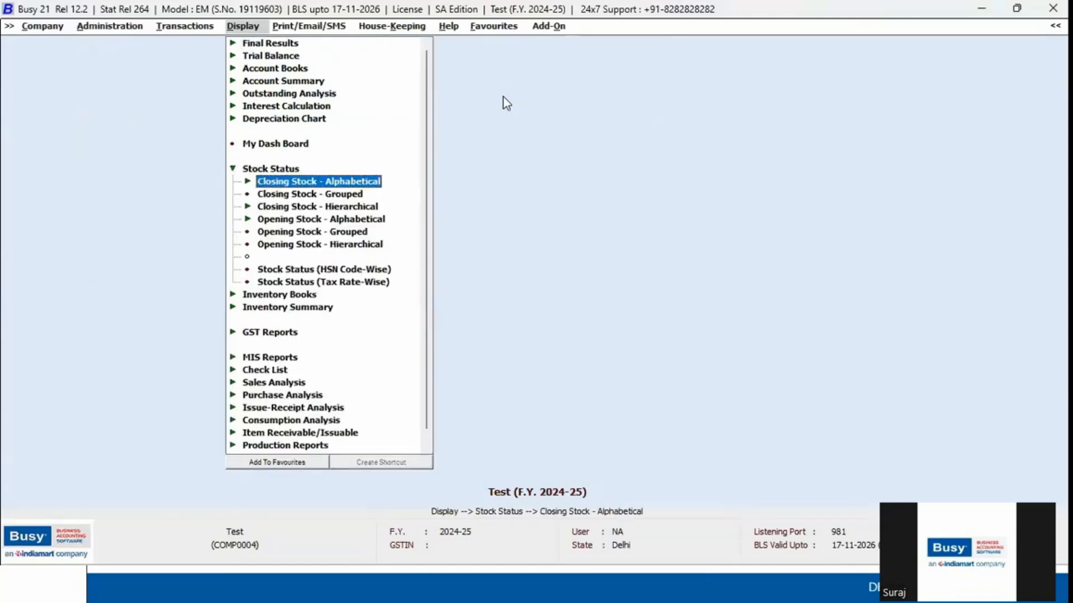
pyautogui.press('Return')
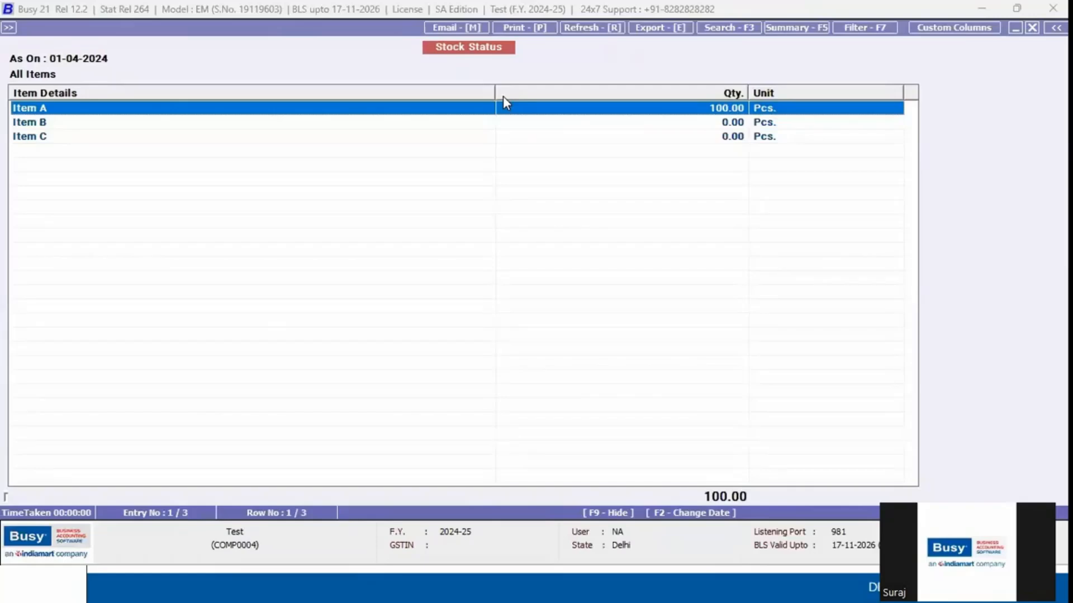
# Check the item ledgers of Item B and Item C, and quit the Stock Status report
pyautogui.press('Down')
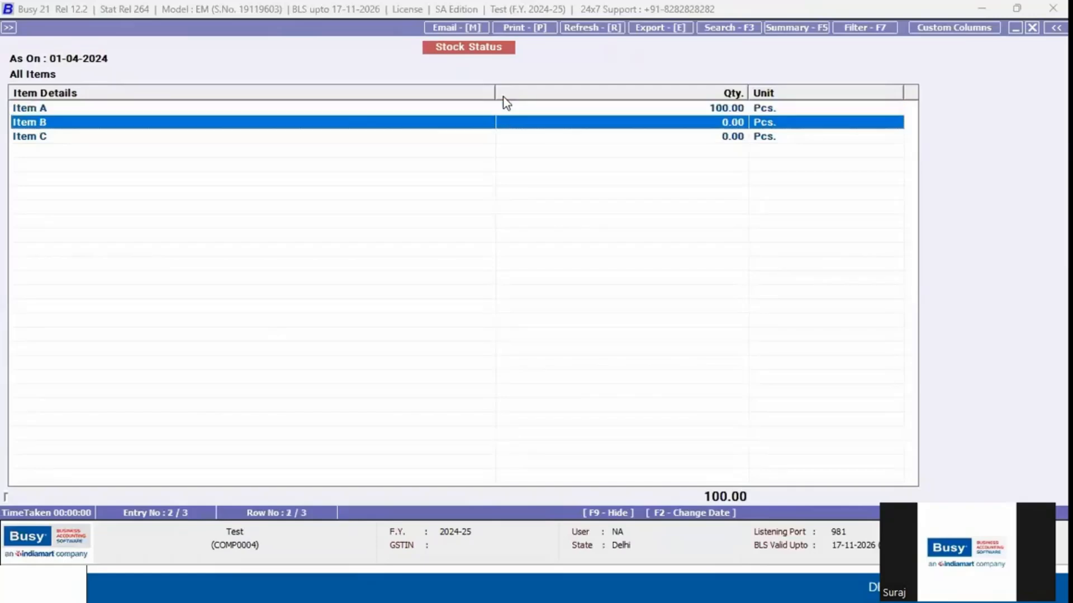
pyautogui.press('Return')
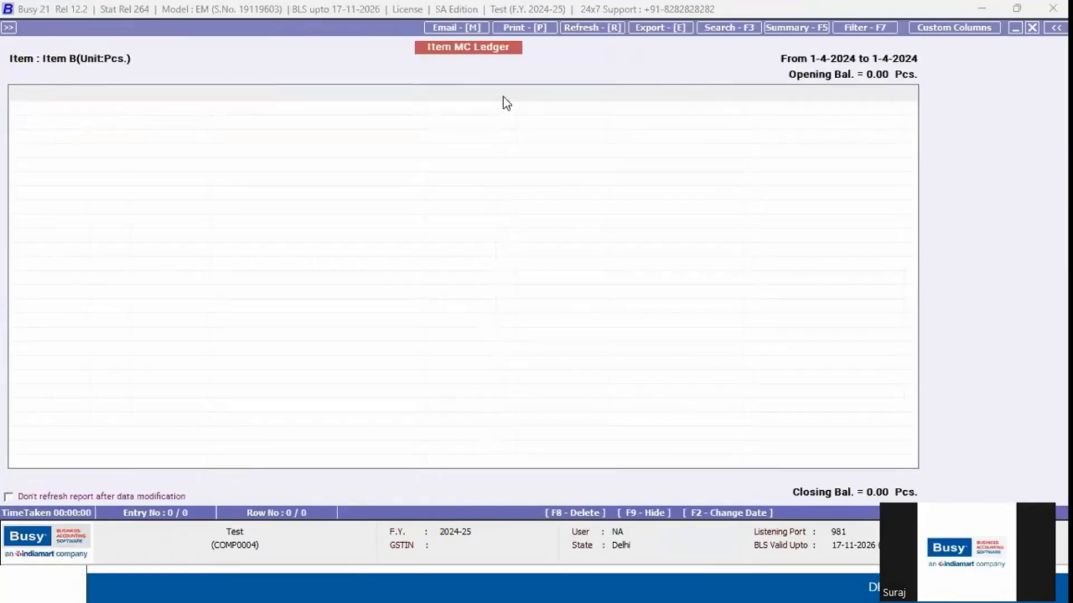
pyautogui.press('Escape')
pyautogui.press('Down')
pyautogui.press('Return')
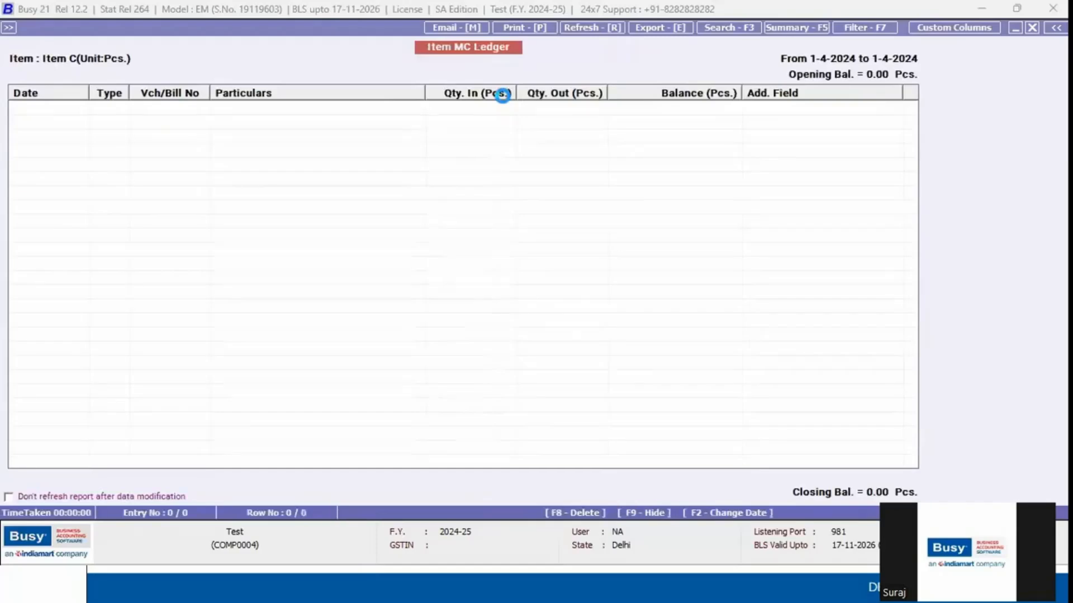
pyautogui.press('Escape')
pyautogui.press('Escape')
pyautogui.press('Escape')
# Create the new financial year from 01-04-2025 for the Test company, carrying only item masters with Closing Bal
pyautogui.hotkey('alt', 'a')
pyautogui.press('Up')
pyautogui.press('Return')
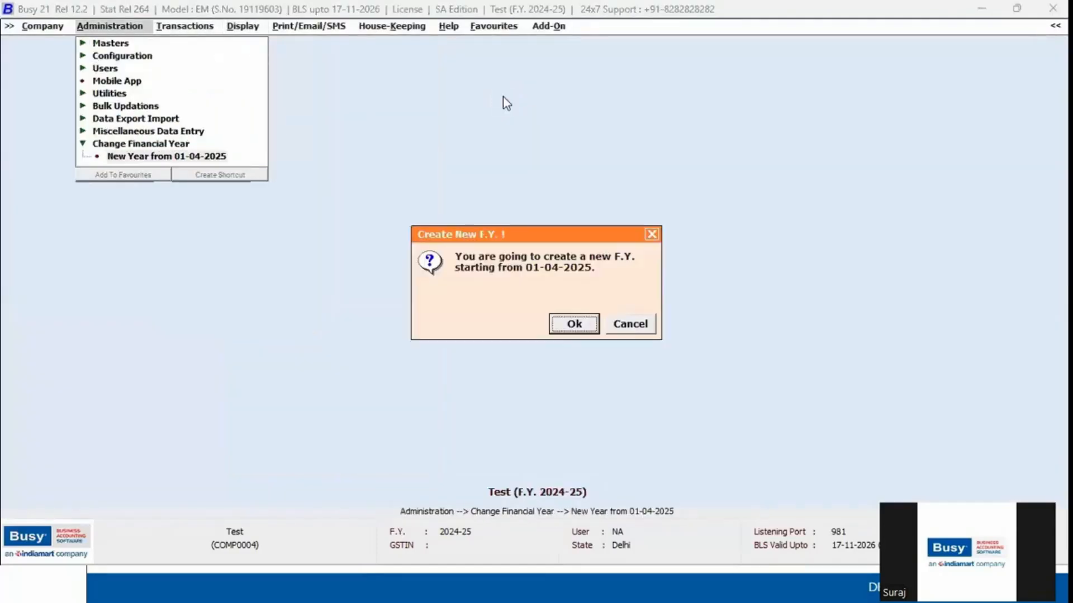
pyautogui.press('Return')
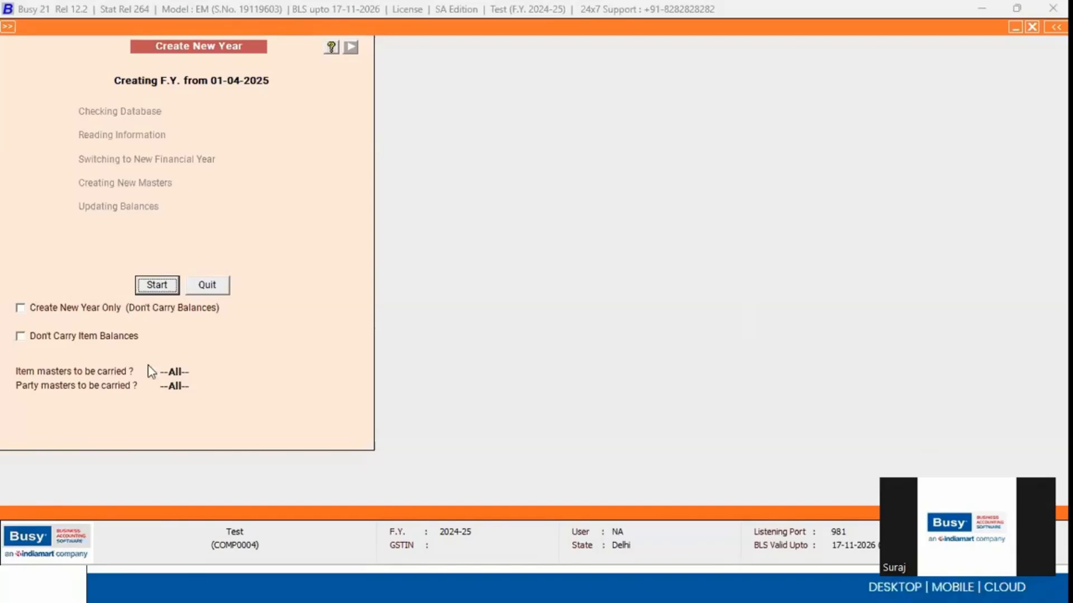
pyautogui.click(190, 372)
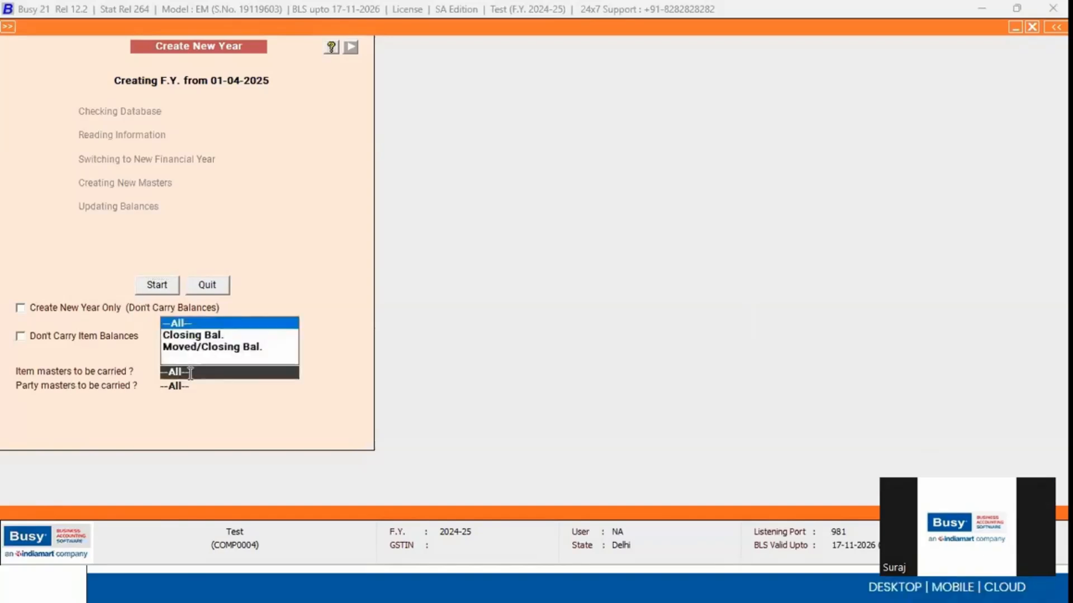
pyautogui.press('Down')
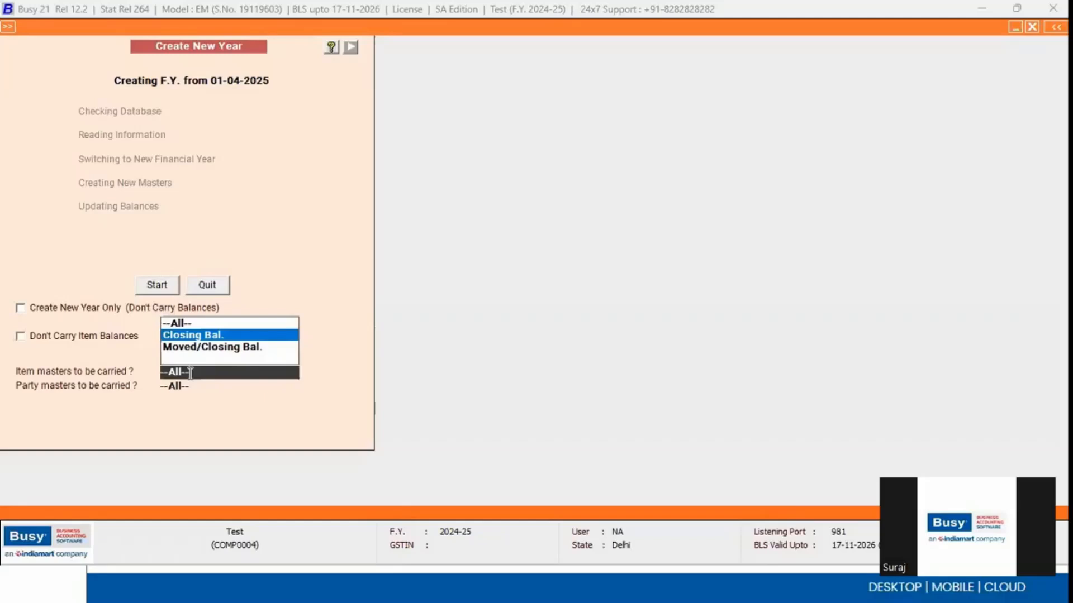
pyautogui.press('Return')
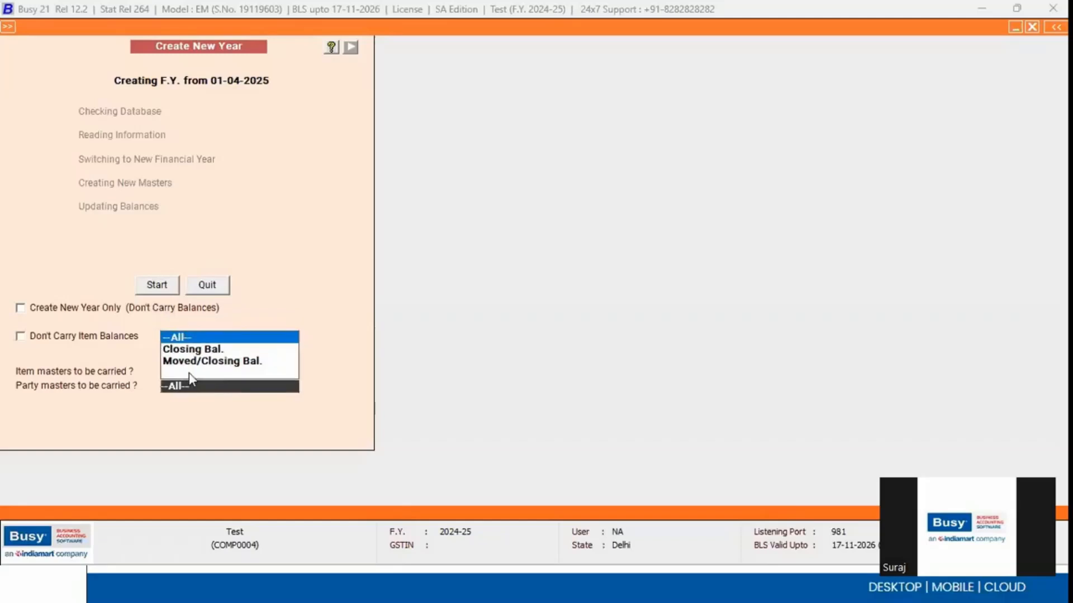
pyautogui.click(157, 283)
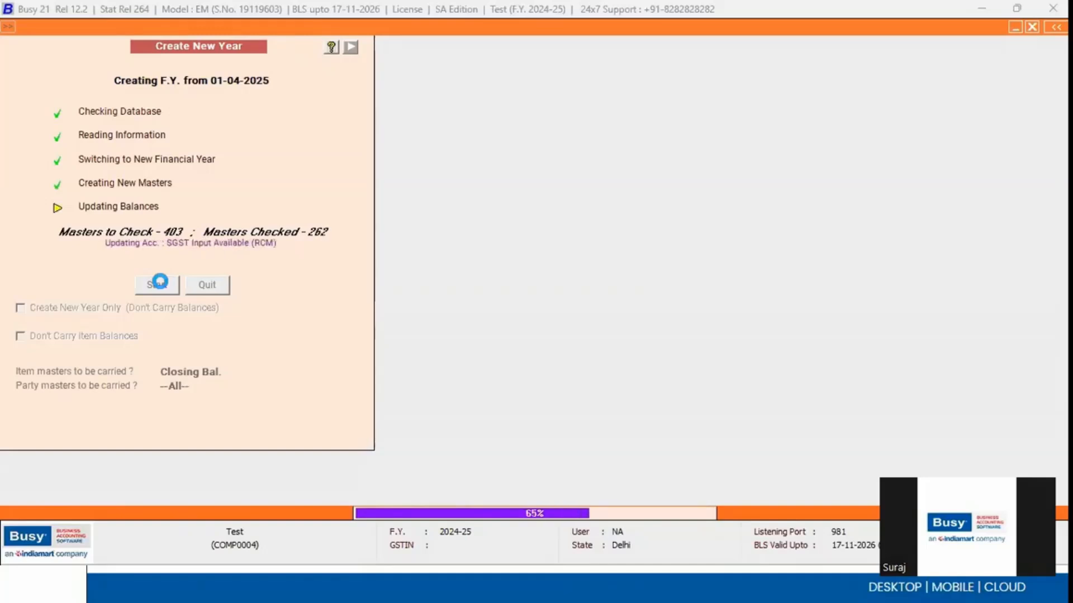
pyautogui.press('Return')
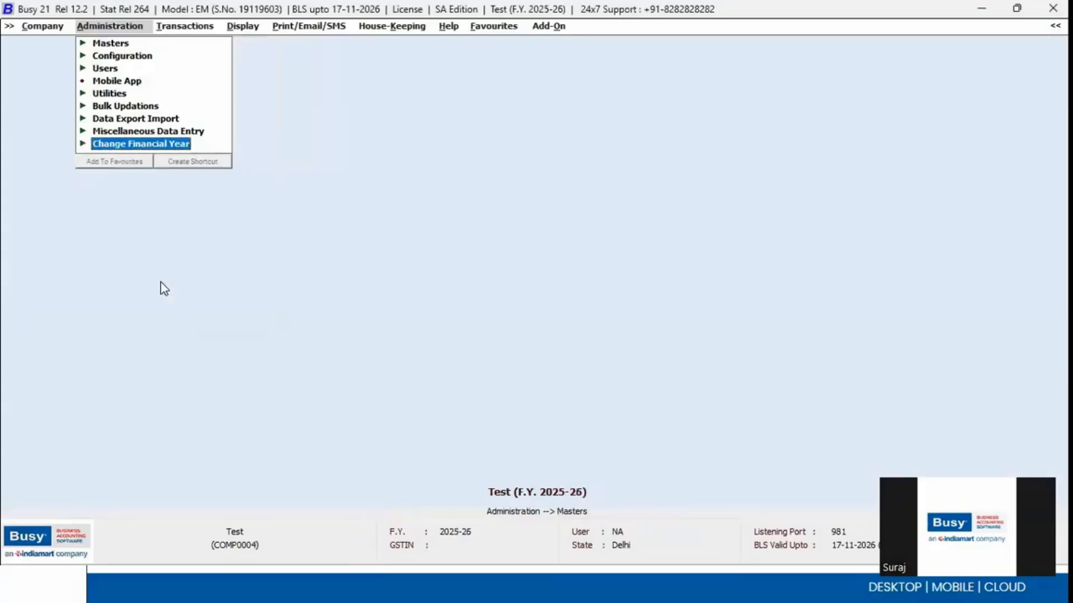
# Display the list of item masters in standard format for F.Y. 2025-26, and quit the list
pyautogui.press('Up')
pyautogui.press('Up')
pyautogui.press('Up')
pyautogui.press('Up')
pyautogui.press('Up')
pyautogui.press('Up')
pyautogui.press('Up')
pyautogui.press('Up')
pyautogui.press('Return')
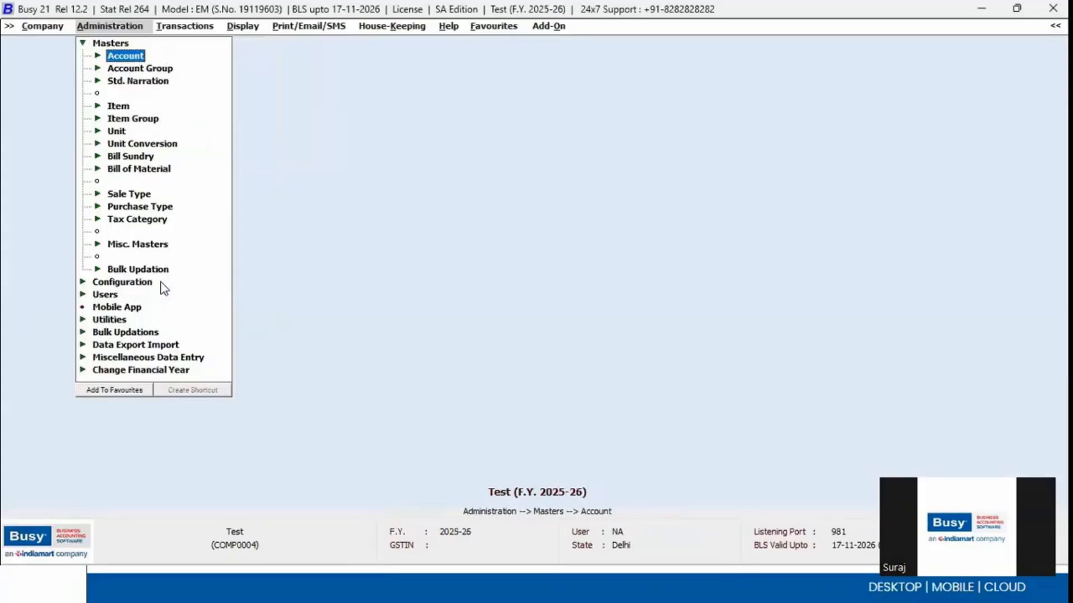
pyautogui.press('Down')
pyautogui.press('Down')
pyautogui.press('Down')
pyautogui.press('Return')
pyautogui.press('Down')
pyautogui.press('Down')
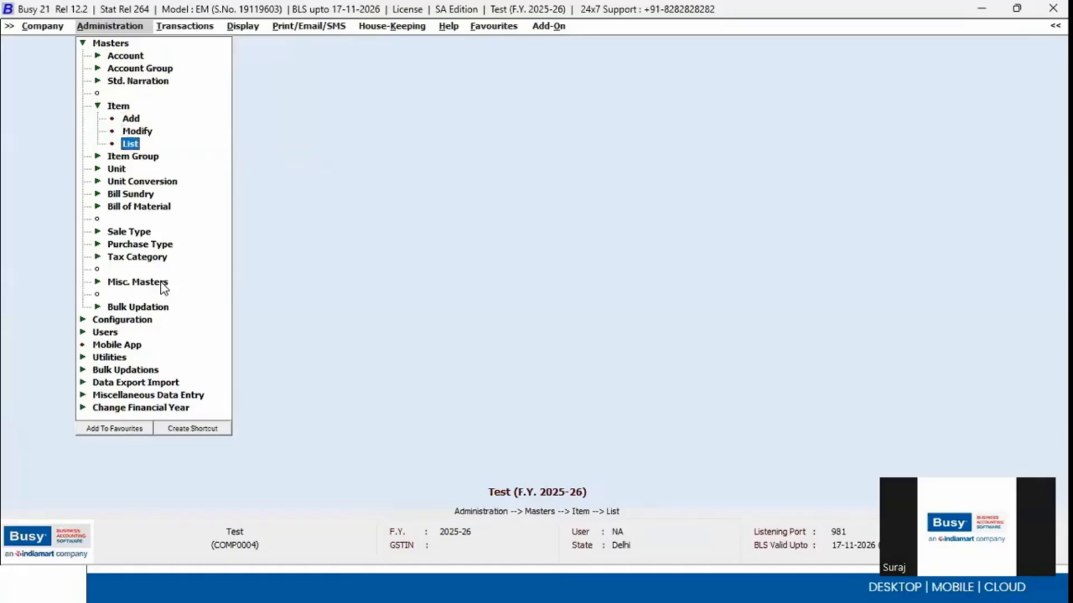
pyautogui.press('Return')
pyautogui.press('Return')
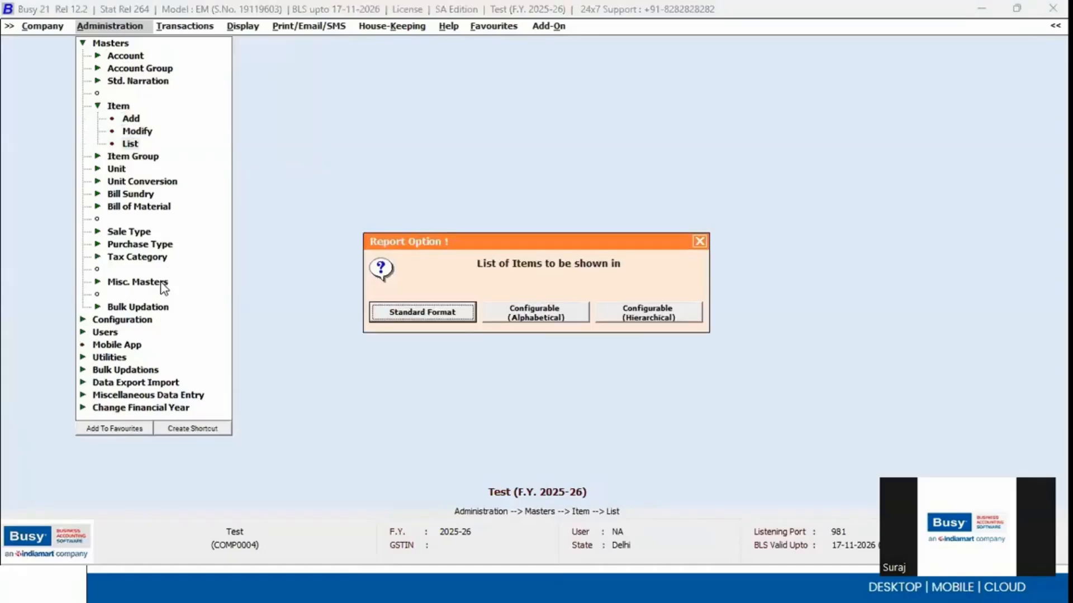
pyautogui.press('Return')
pyautogui.press('Return')
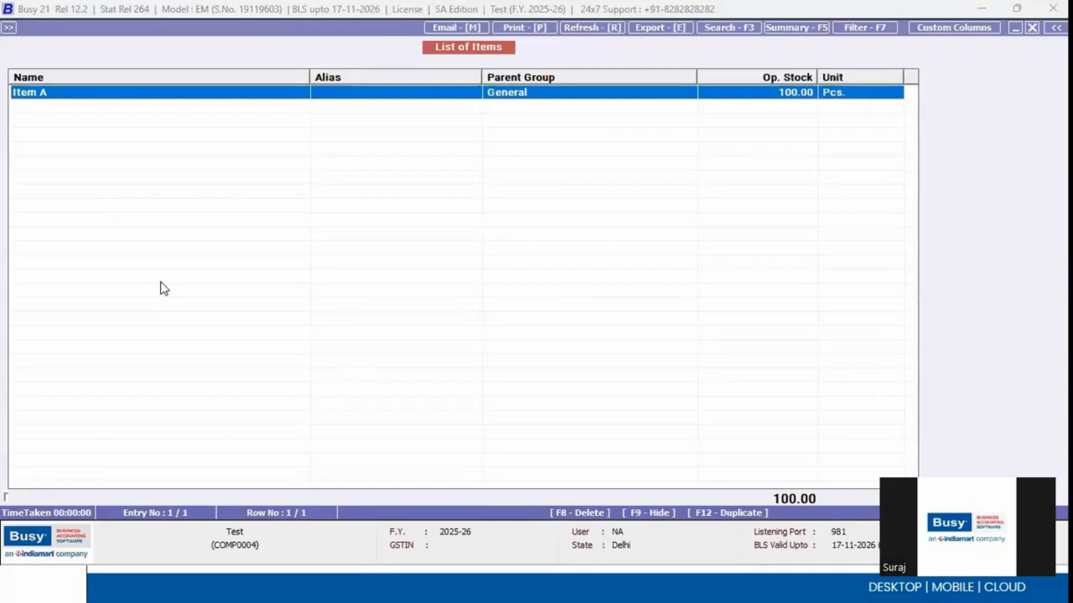
pyautogui.press('Escape')
pyautogui.press('Escape')
pyautogui.press('Escape')
pyautogui.press('Escape')
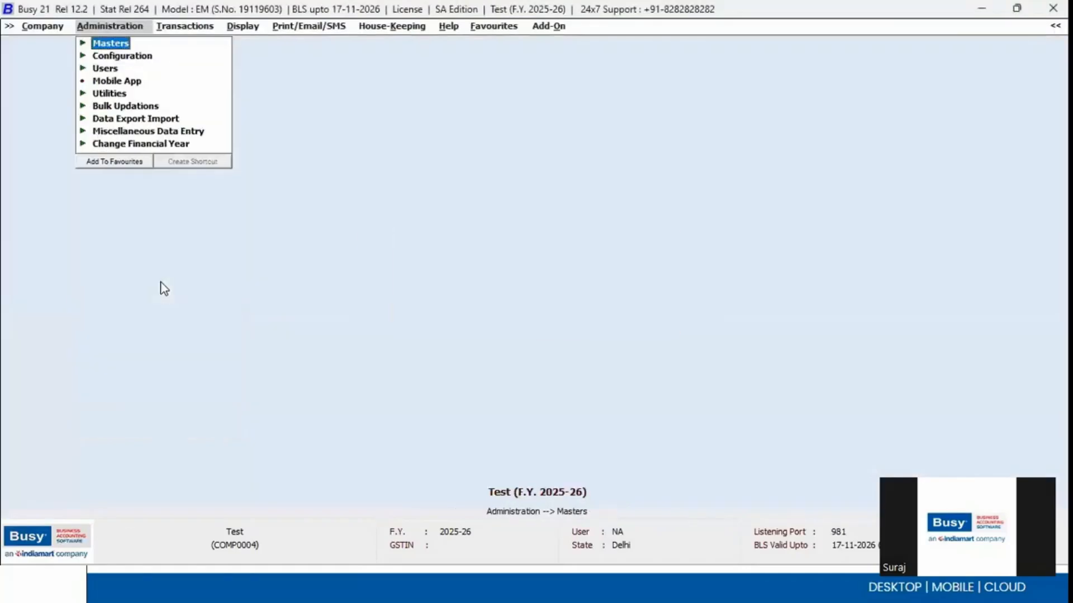
# Switch the Test company back to the financial year starting 01-04-2024
pyautogui.press('Down')
pyautogui.press('Down')
pyautogui.press('Down')
pyautogui.press('Down')
pyautogui.press('Down')
pyautogui.press('Down')
pyautogui.press('Down')
pyautogui.press('Down')
pyautogui.press('Return')
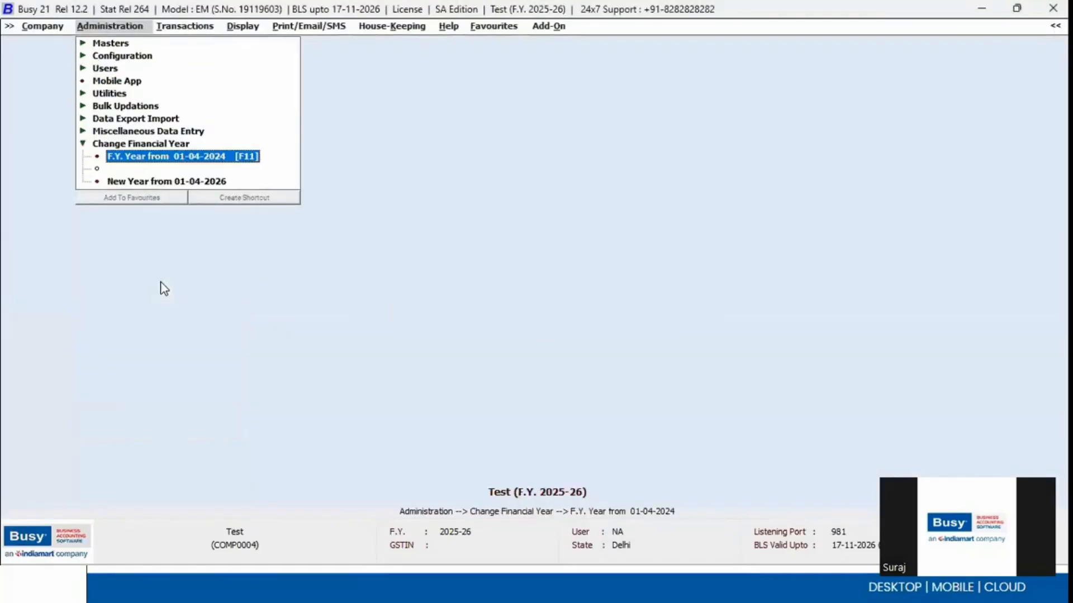
pyautogui.press('Return')
pyautogui.press('Return')
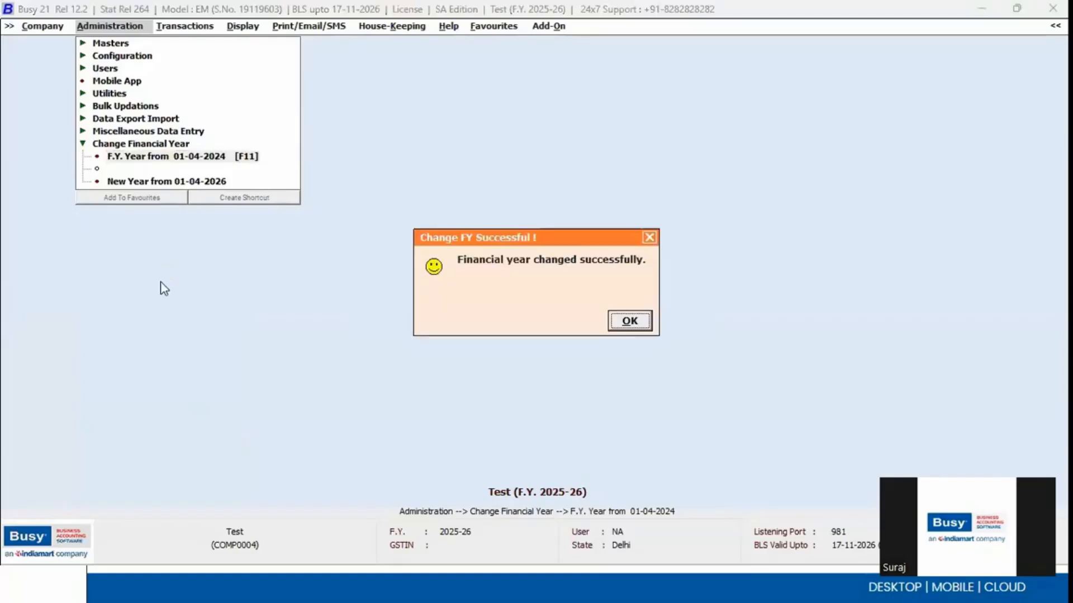
pyautogui.press('Return')
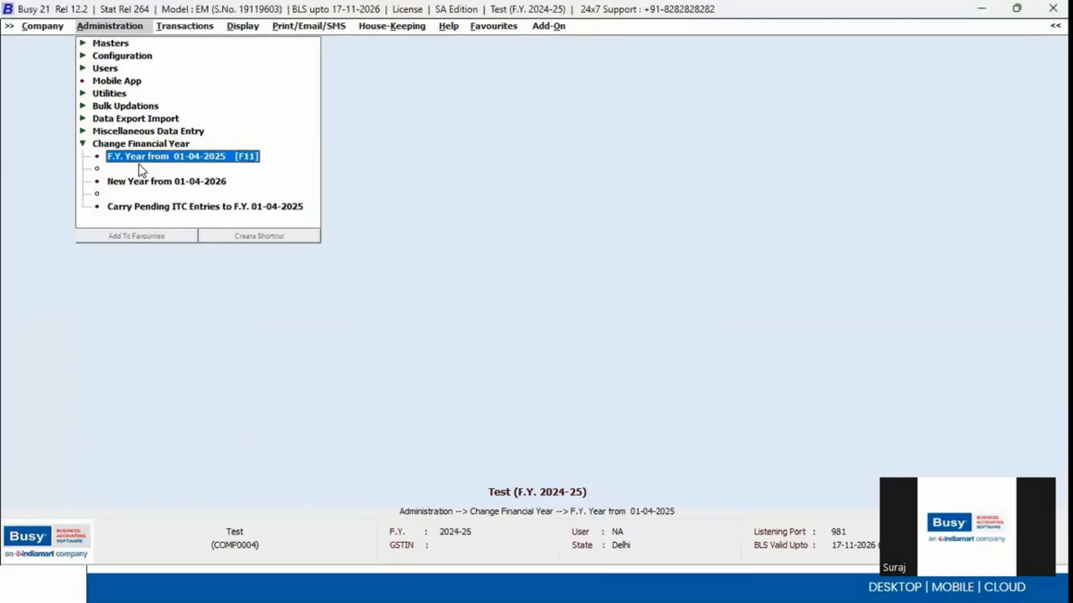
# Try switching to the year from 01-04-2025 with both party masters and item masters to be carried limited to Closing Bal
pyautogui.press('Return')
pyautogui.click(192, 398)
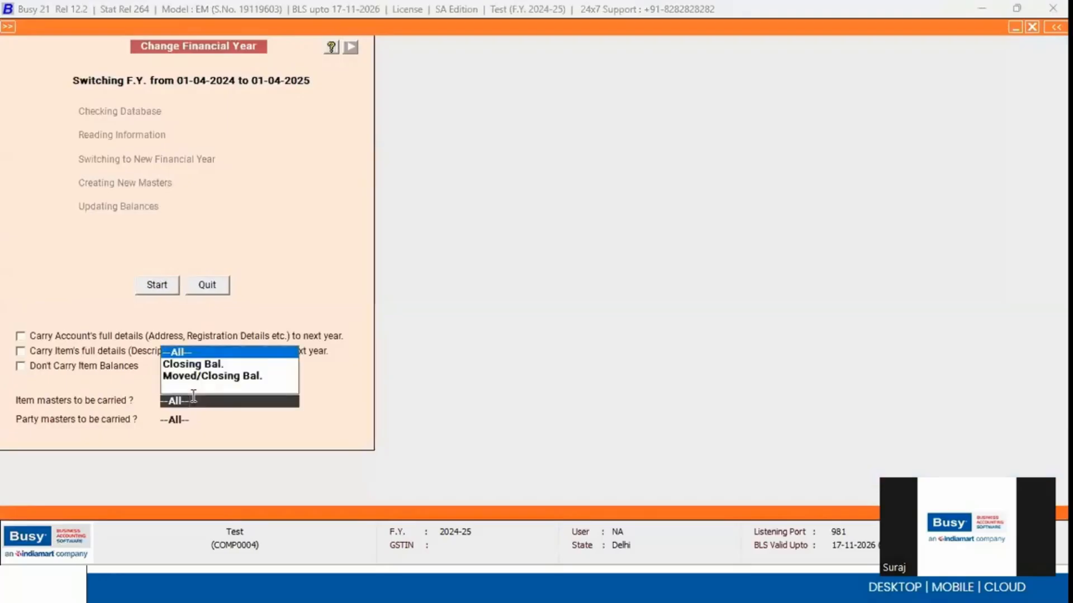
pyautogui.click(187, 420)
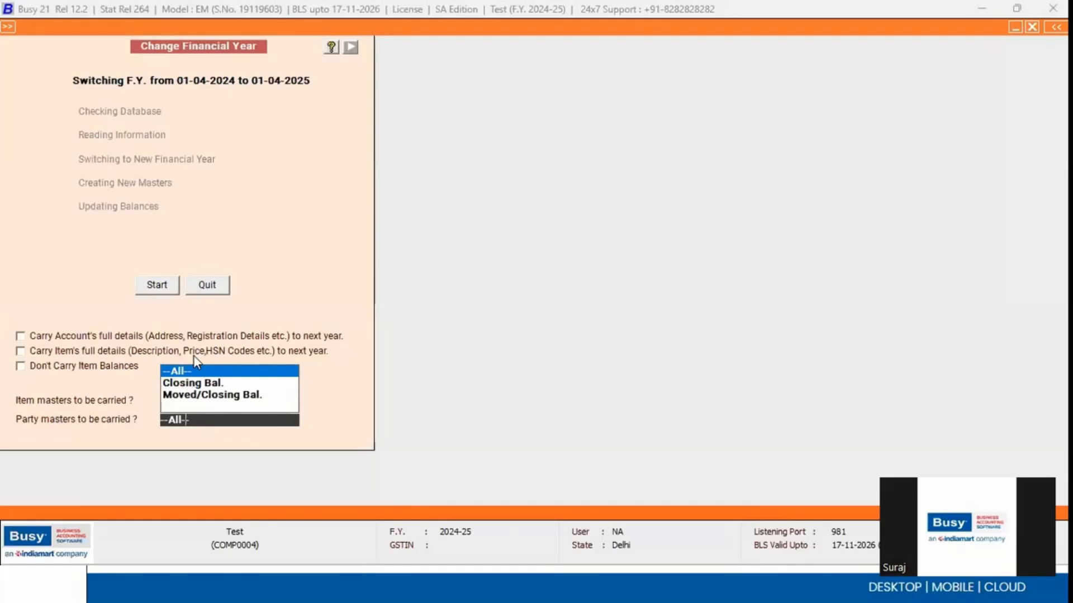
pyautogui.click(191, 383)
pyautogui.click(187, 404)
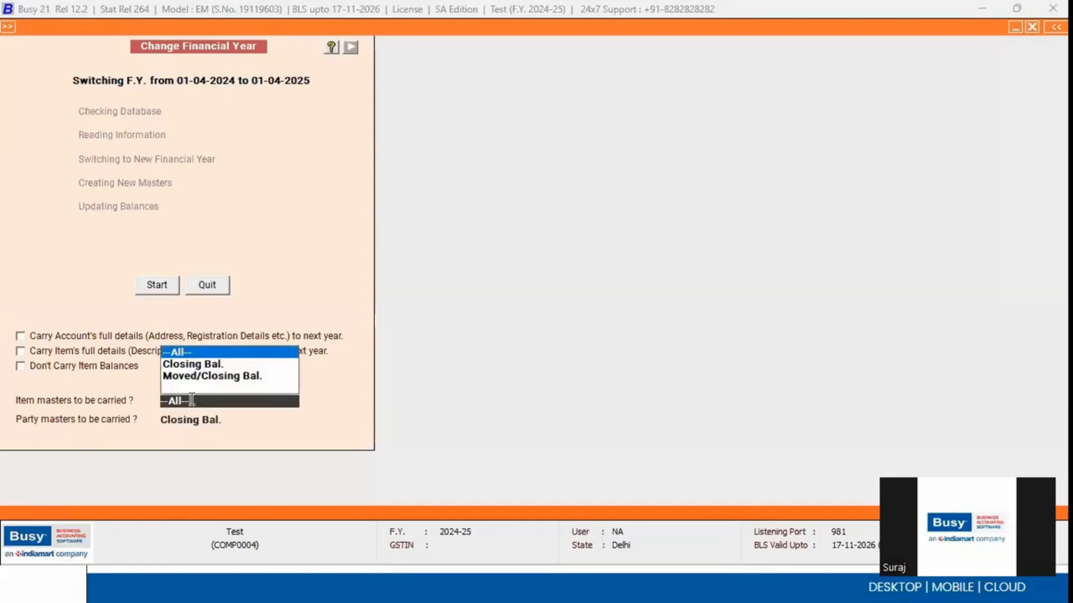
pyautogui.click(205, 366)
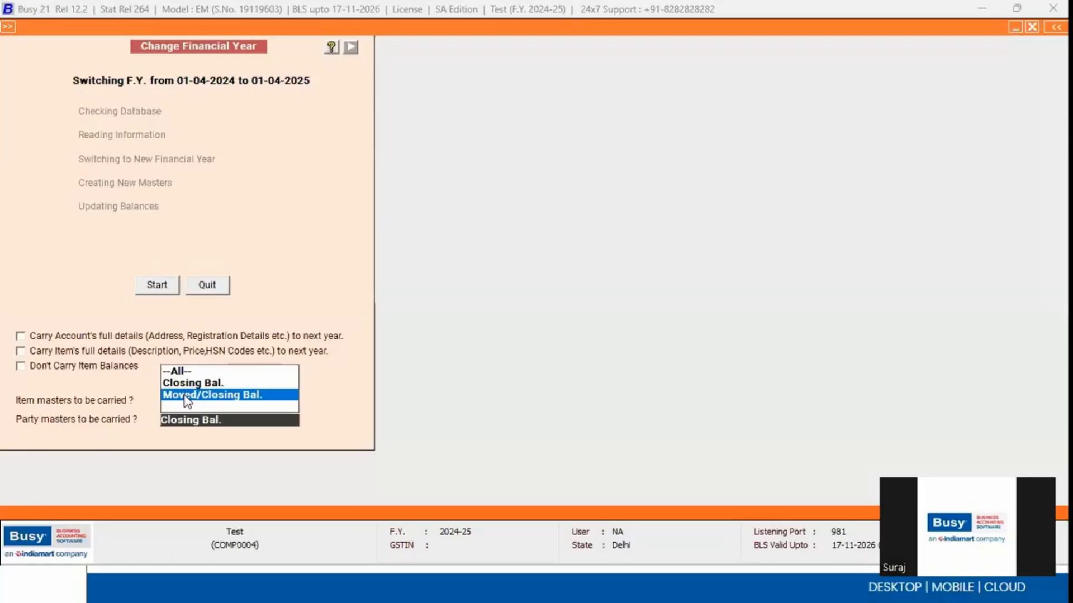
# Bring up Q8 on the presentation's FAQ's slide, and return to Busy to quit the Change Financial Year window
pyautogui.press('Right')
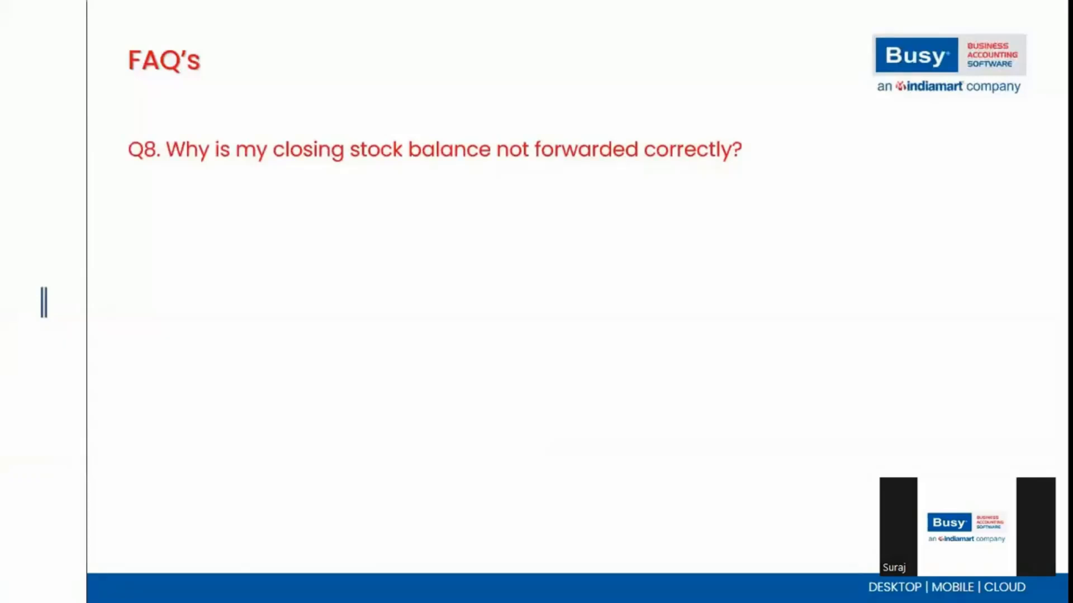
pyautogui.hotkey('alt', 'Tab')
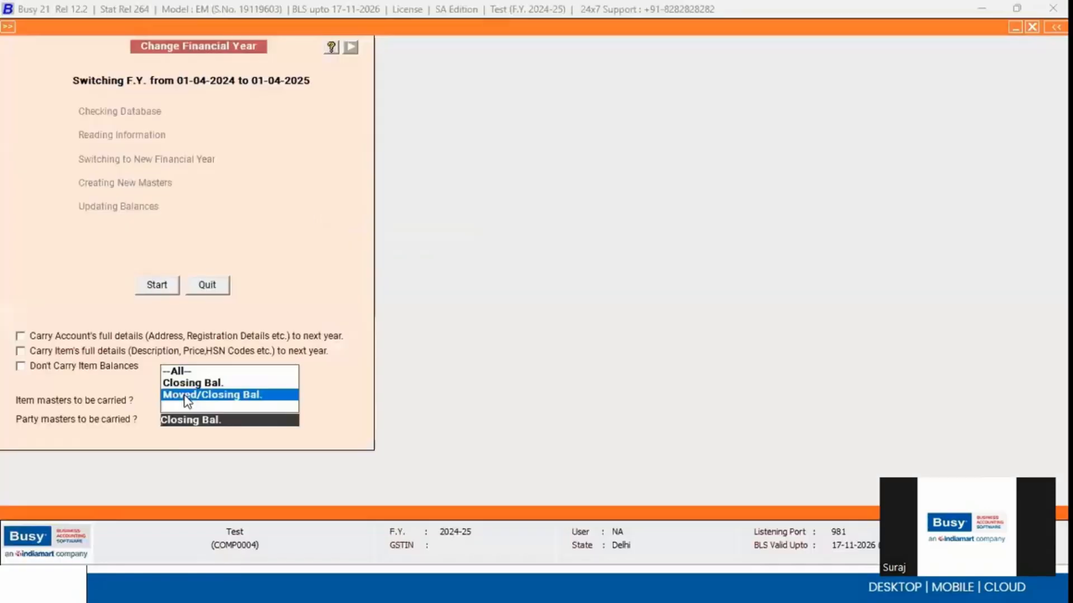
pyautogui.press('Escape')
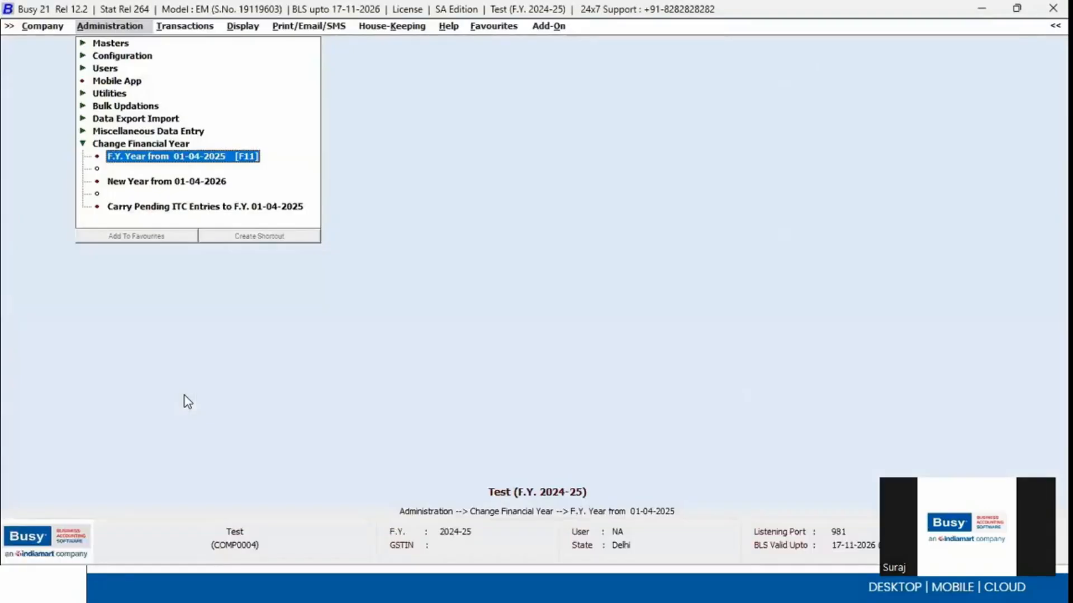
# Close the Test company and open the Changing Financial Year - BUSY company in F.Y. 2025-26
pyautogui.press('Escape')
pyautogui.press('Left')
pyautogui.press('Return')
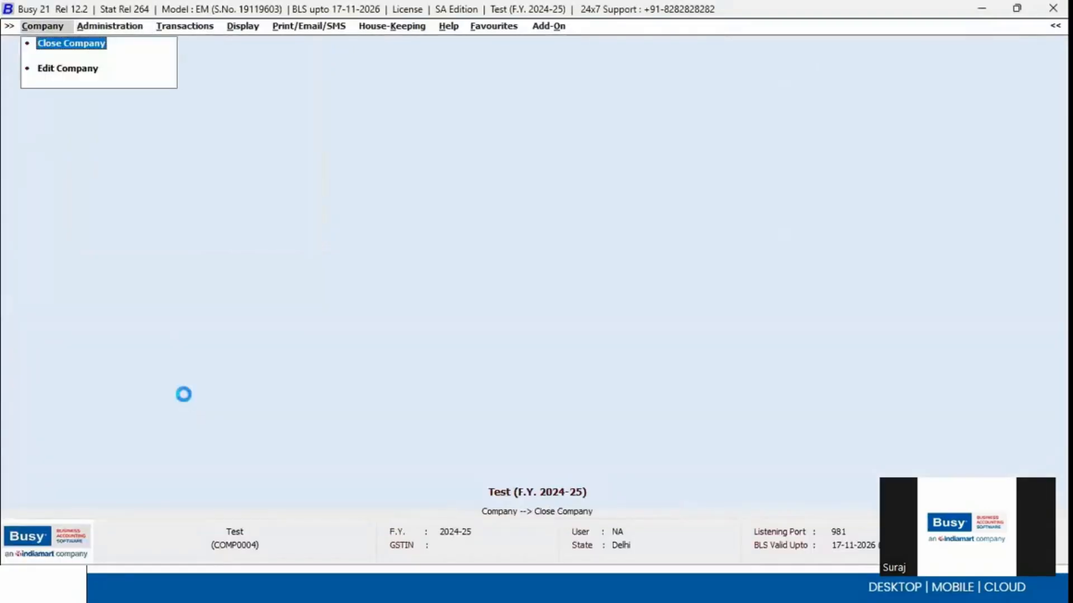
pyautogui.press('Return')
pyautogui.press('Return')
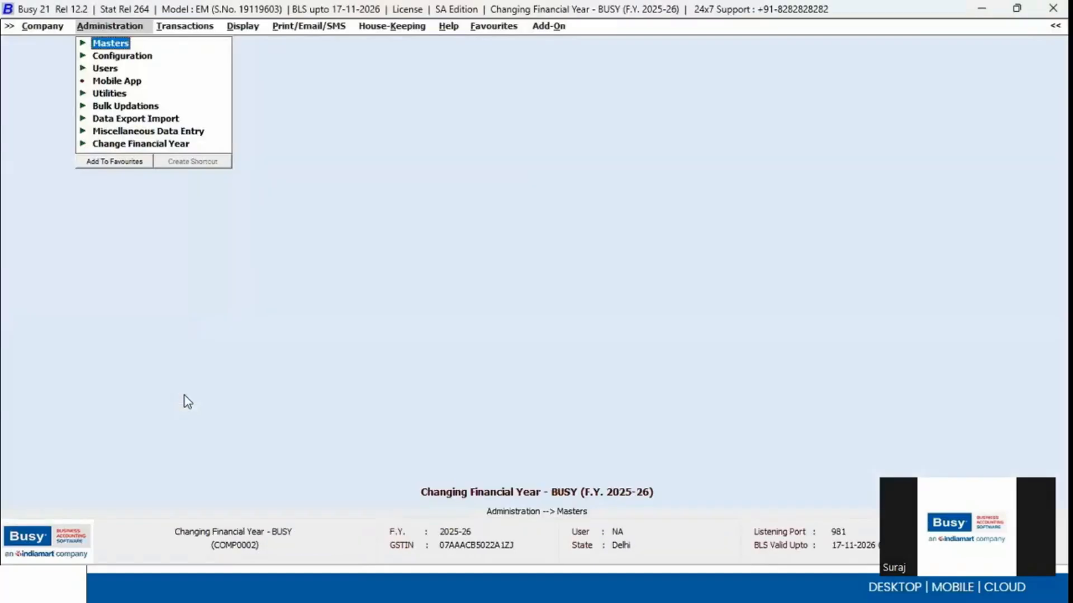
pyautogui.press('Right')
pyautogui.press('Right')
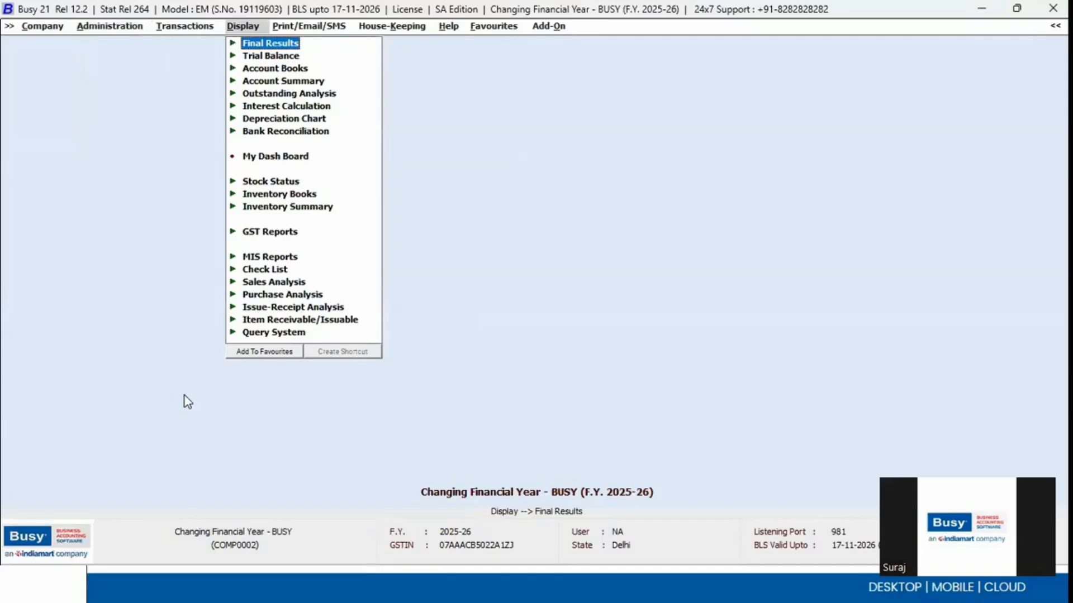
pyautogui.press('Down')
pyautogui.press('Down')
pyautogui.press('Down')
pyautogui.press('Down')
pyautogui.press('Down')
pyautogui.press('Down')
pyautogui.press('Down')
pyautogui.press('Down')
pyautogui.press('Down')
pyautogui.press('Down')
pyautogui.press('Down')
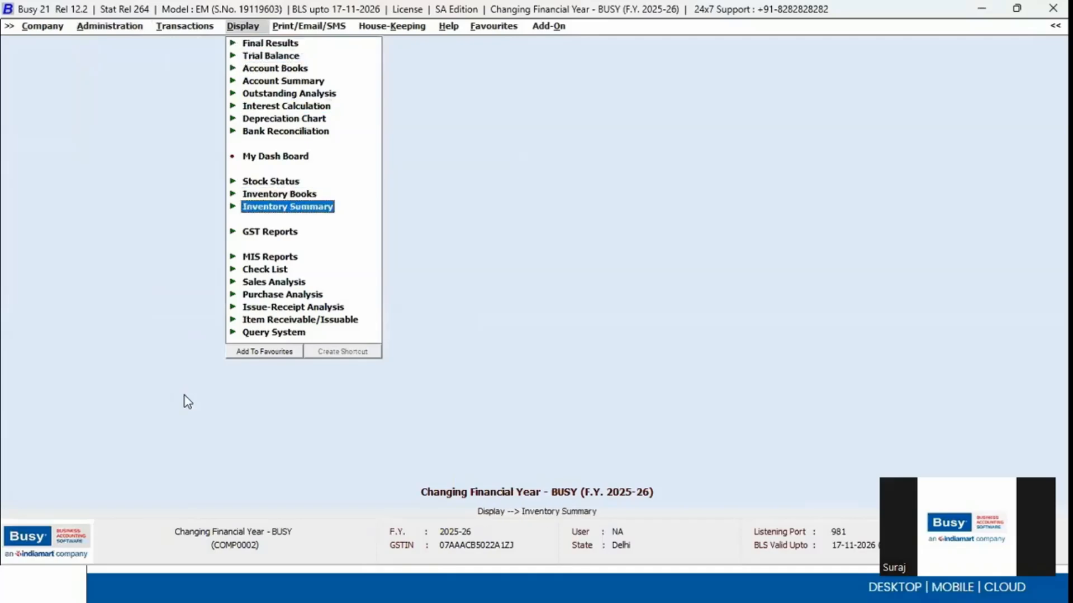
pyautogui.press('Up')
pyautogui.press('Up')
pyautogui.press('Return')
pyautogui.press('Return')
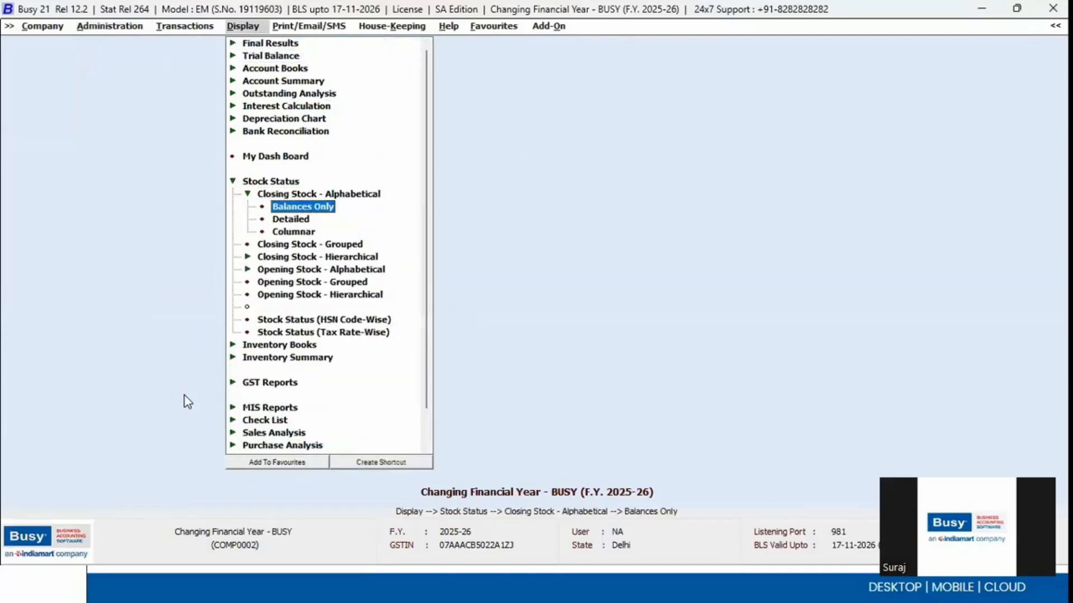
pyautogui.press('Return')
pyautogui.press('Return')
pyautogui.press('Return')
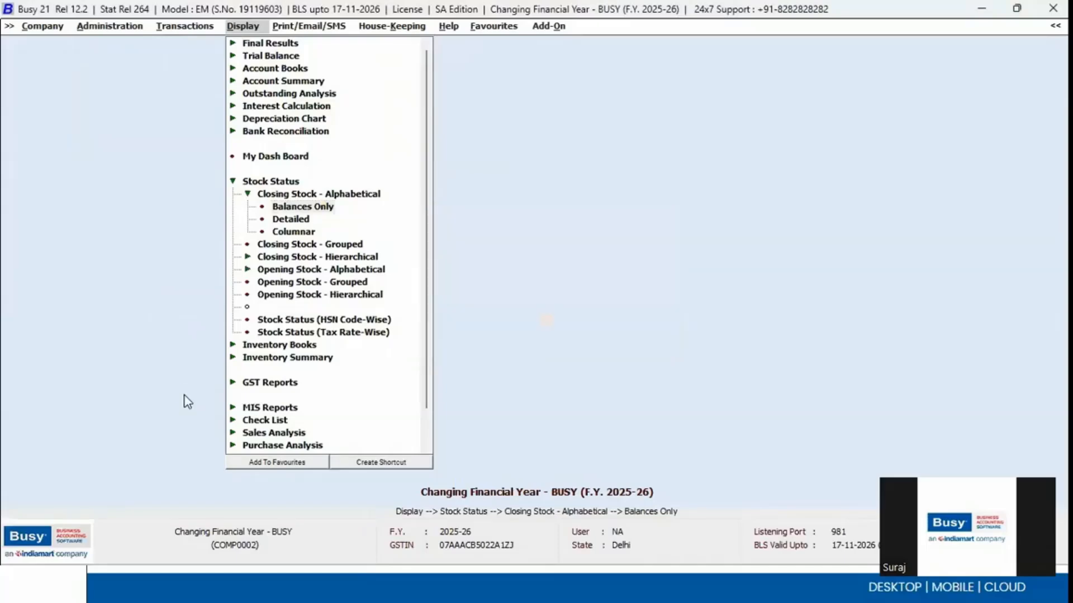
pyautogui.press('Escape')
pyautogui.press('Escape')
pyautogui.press('Escape')
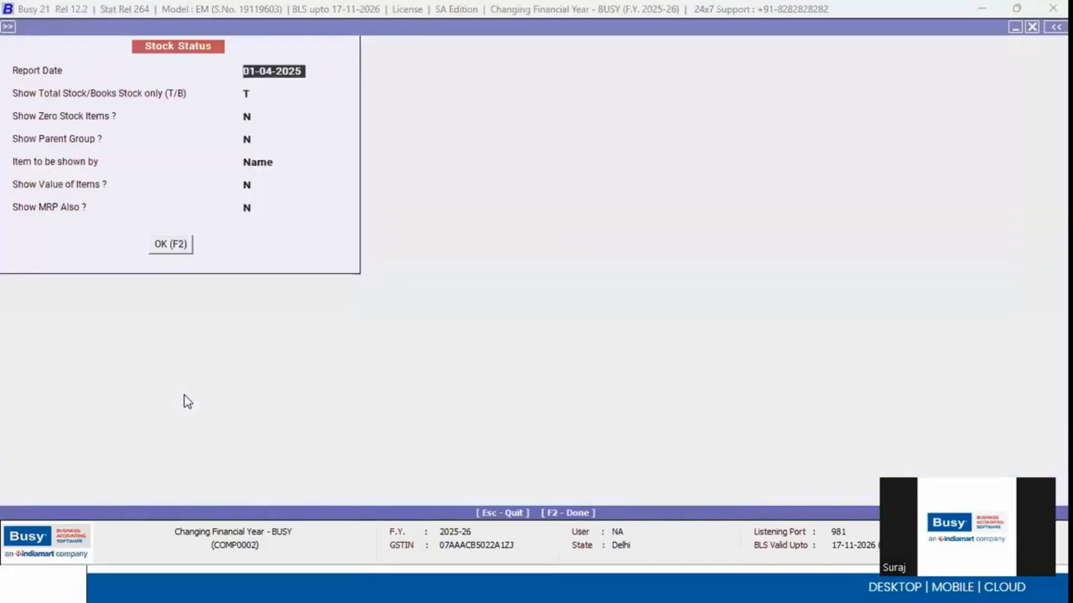
# Display the standard horizontal Balance Sheet for 01-04-2025 with Update Balance Sheet Stock set to Y, and bring up its Profit & Loss A/c
pyautogui.press('Up')
pyautogui.press('Up')
pyautogui.press('Up')
pyautogui.press('Up')
pyautogui.press('Up')
pyautogui.press('Up')
pyautogui.press('Up')
pyautogui.press('Up')
pyautogui.press('Up')
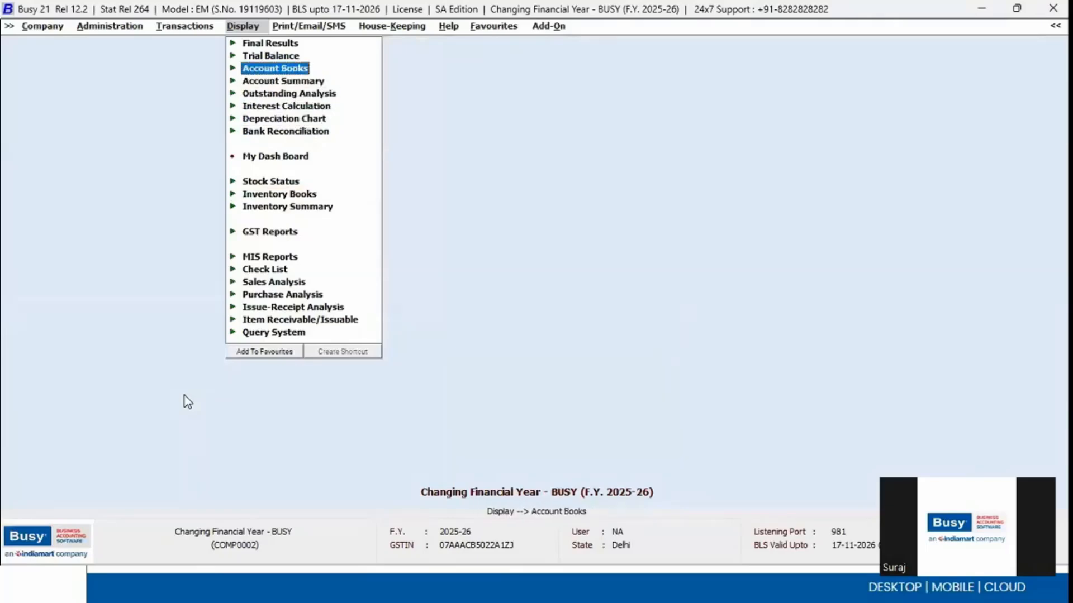
pyautogui.press('Return')
pyautogui.press('Return')
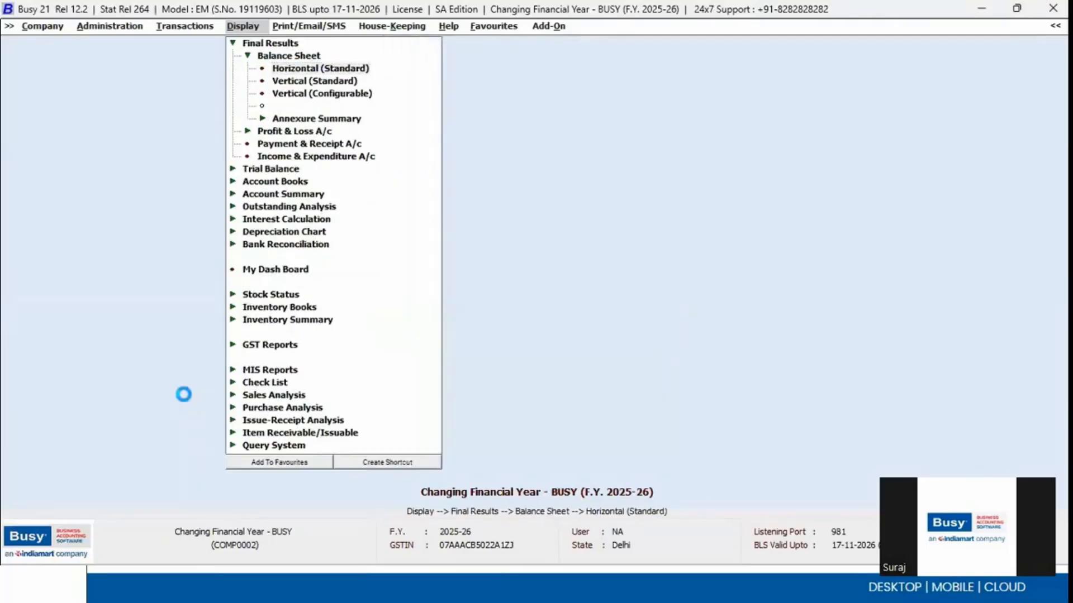
pyautogui.press('Return')
pyautogui.press('Return')
pyautogui.press('Return')
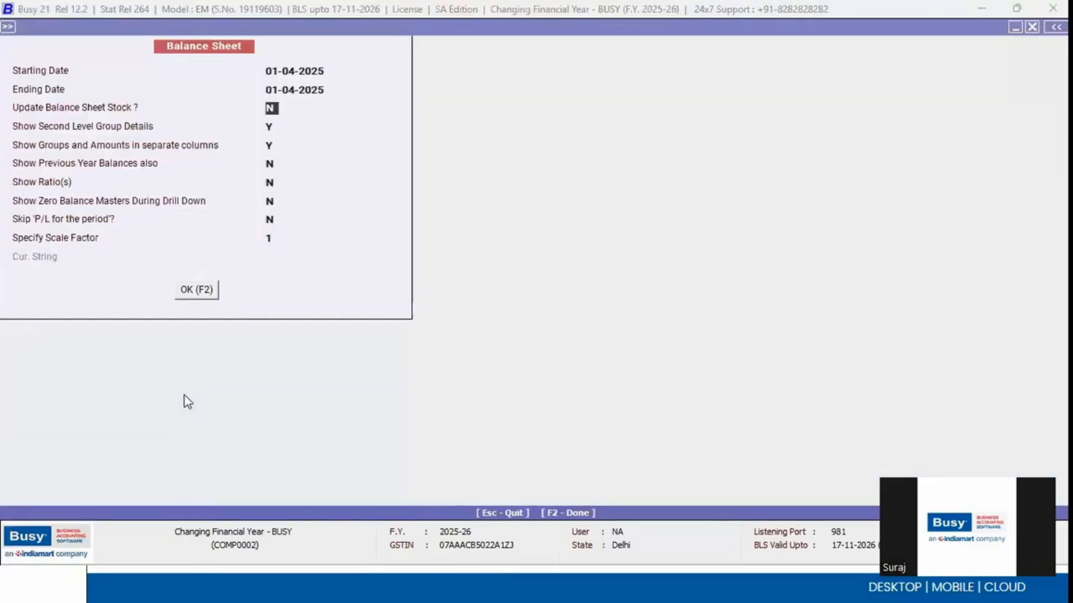
pyautogui.write('Y')
pyautogui.press('F2')
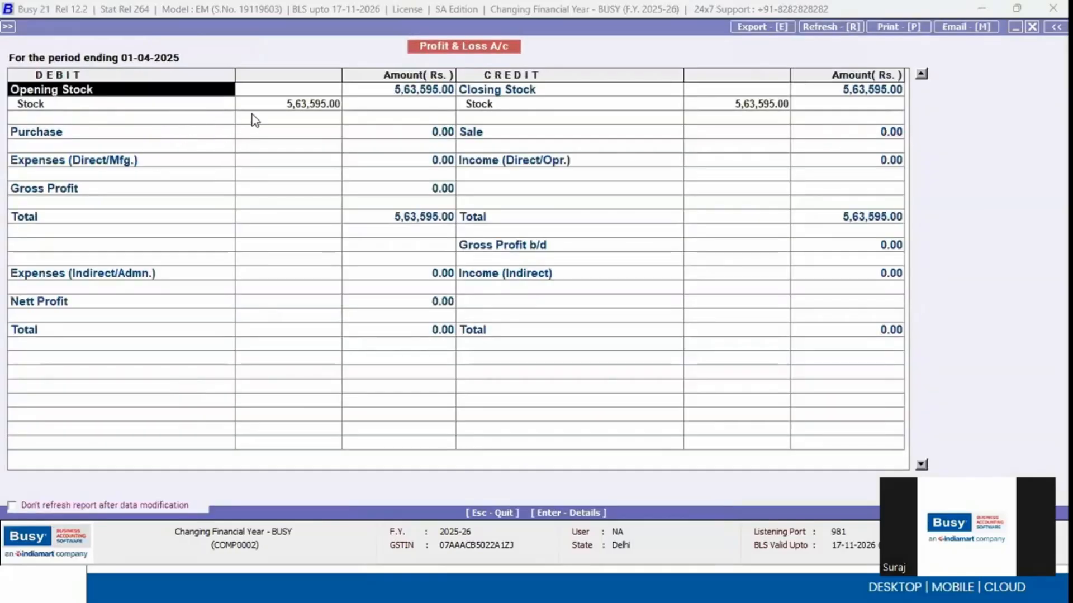
# Check the opening stock amount in the Profit & Loss A/c, and return to the Balance Sheet options
pyautogui.click(334, 104)
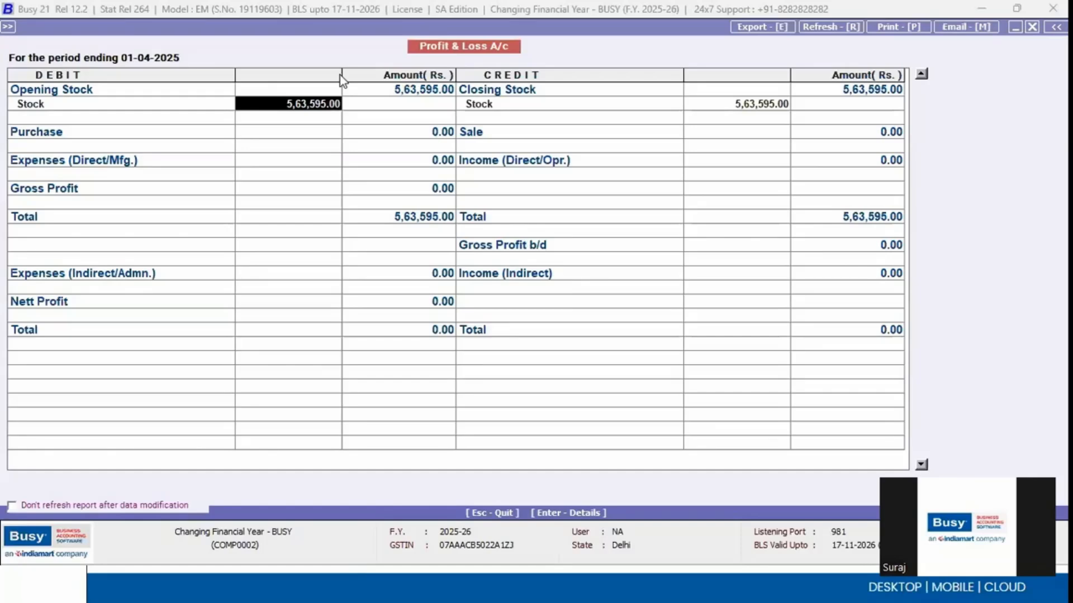
pyautogui.press('Escape')
pyautogui.press('Escape')
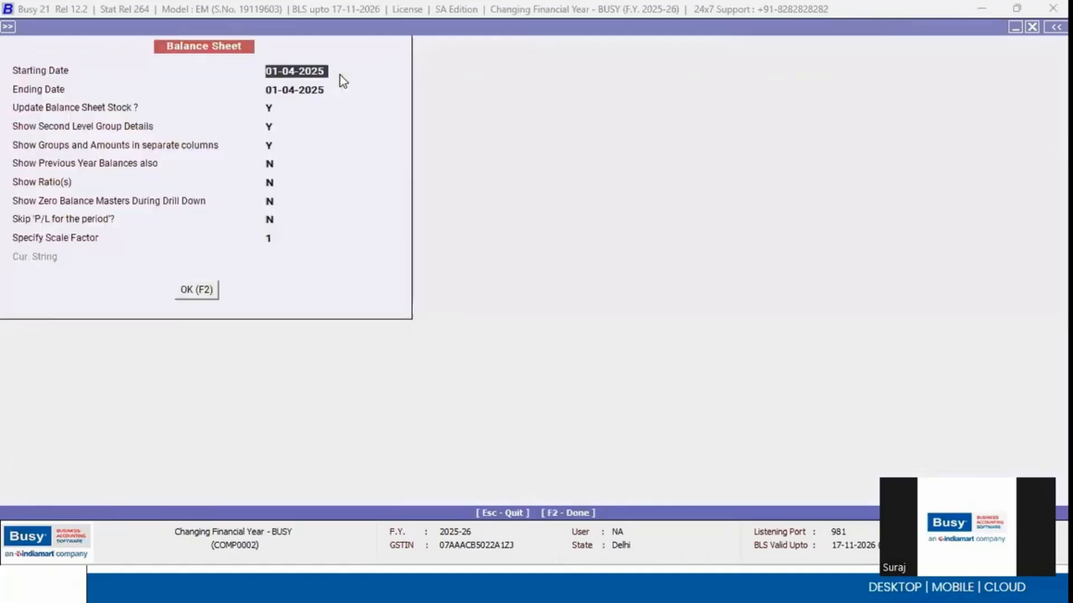
pyautogui.press('Return')
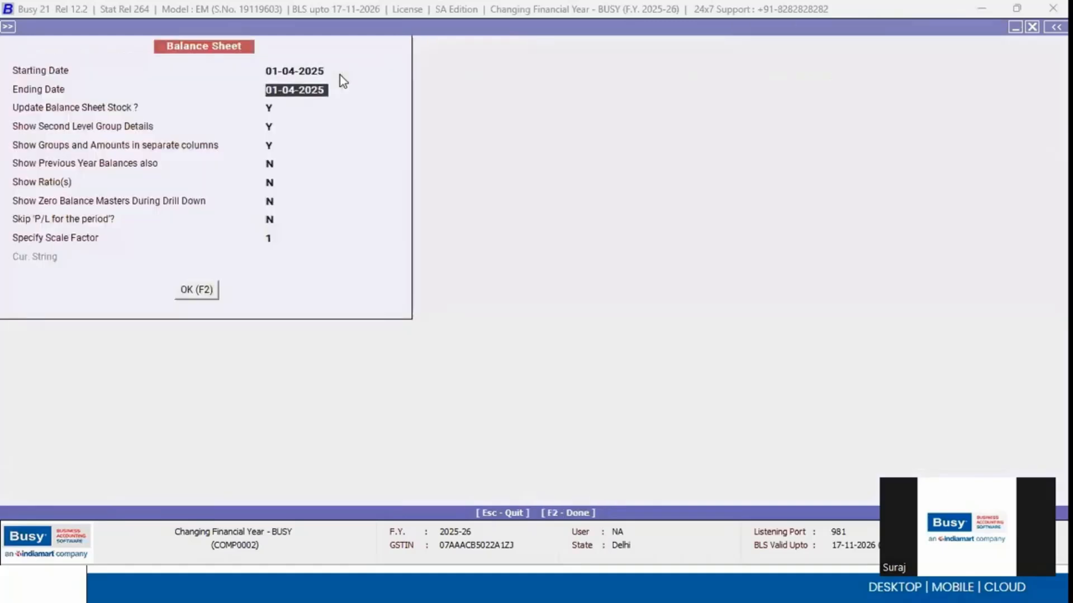
pyautogui.press('Return')
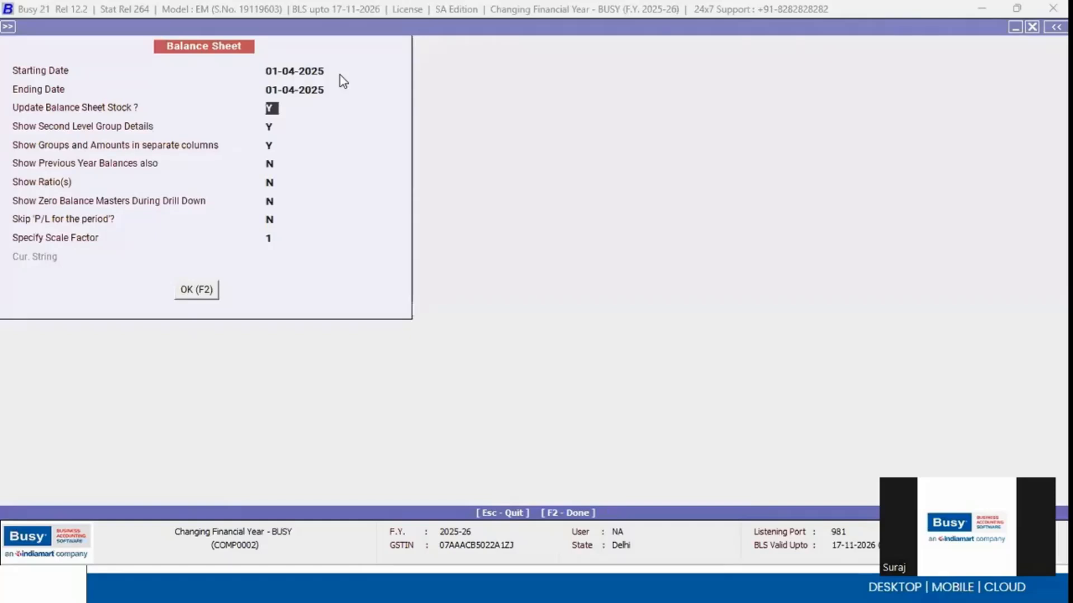
pyautogui.press('Escape')
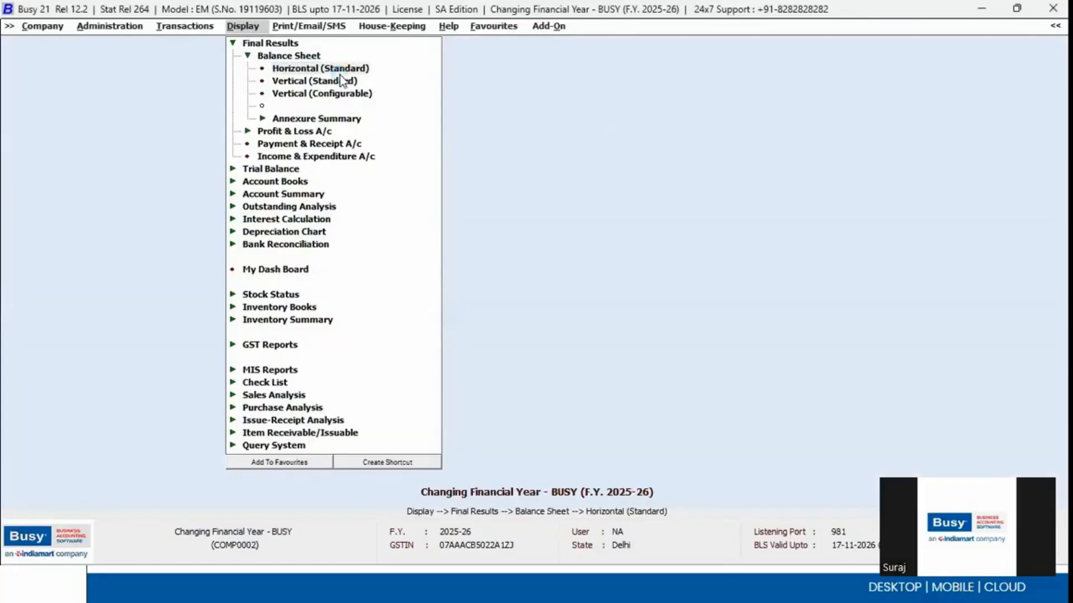
# Redisplay the standard horizontal Balance Sheet with Update Balance Sheet Stock set to Y, and bring up its Profit & Loss A/c
pyautogui.press('Return')
pyautogui.press('Return')
pyautogui.press('Return')
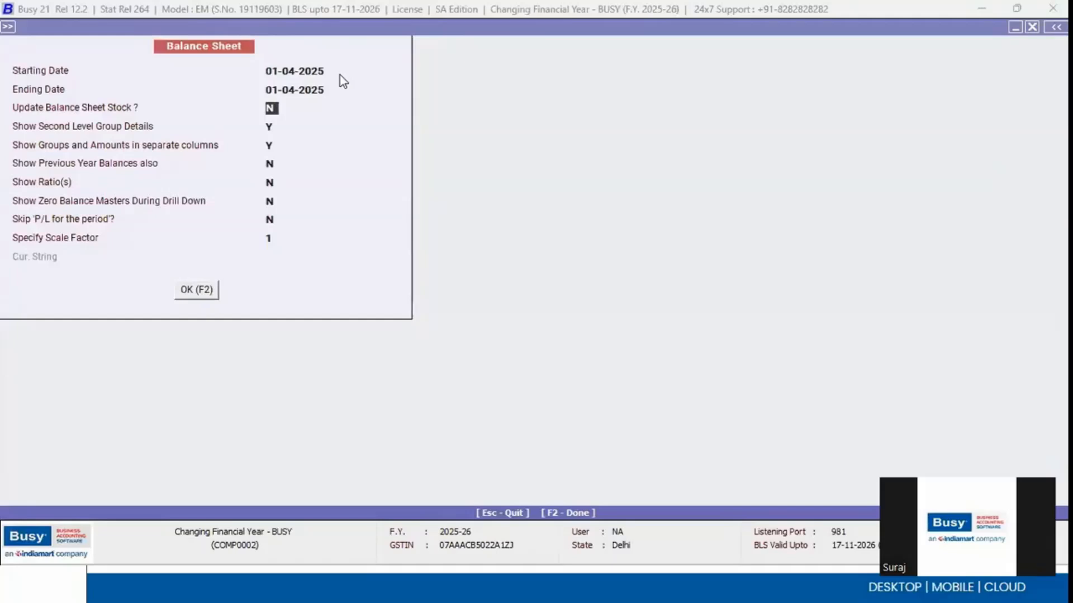
pyautogui.write('y')
pyautogui.press('F2')
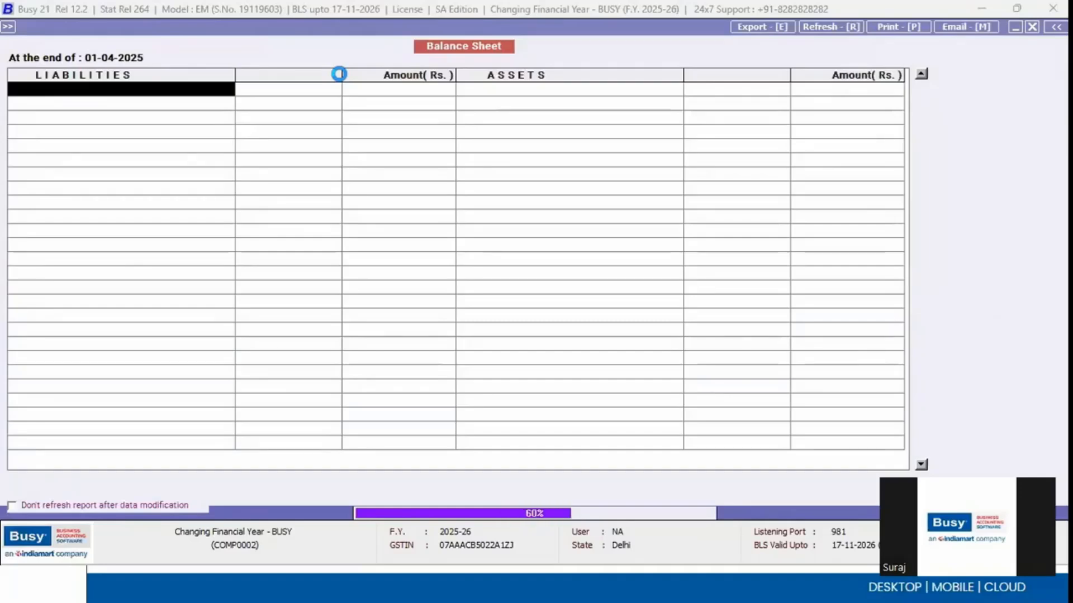
pyautogui.press('Return')
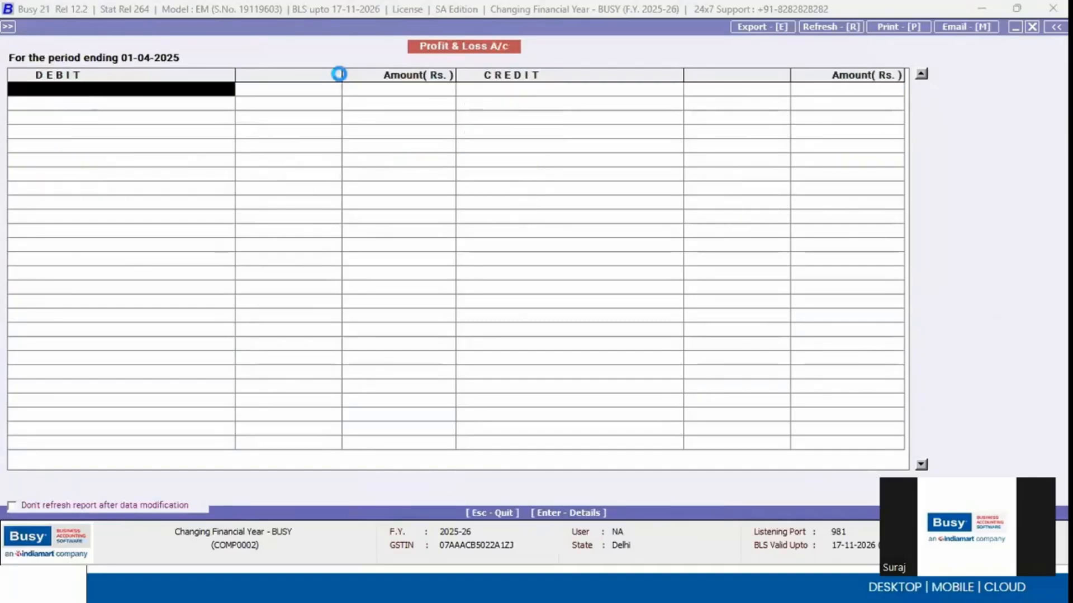
# Bring up the monthly Closing Stock Values behind the Stock entry under Closing Stock in the Profit & Loss A/c
pyautogui.press('Right')
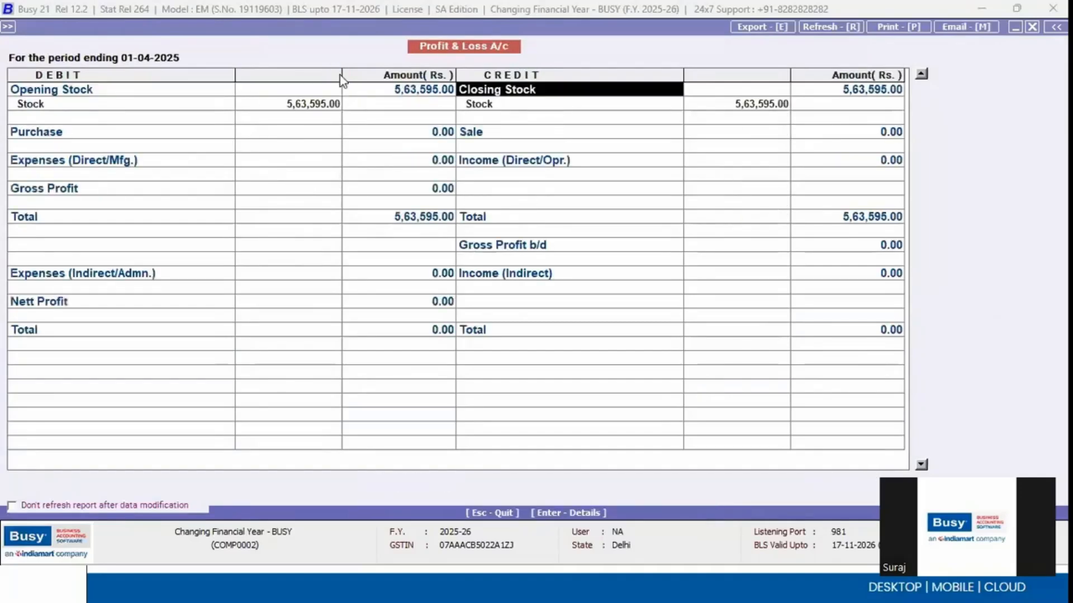
pyautogui.press('Down')
pyautogui.press('Down')
pyautogui.press('Down')
pyautogui.press('Down')
pyautogui.press('Up')
pyautogui.press('Up')
pyautogui.press('Up')
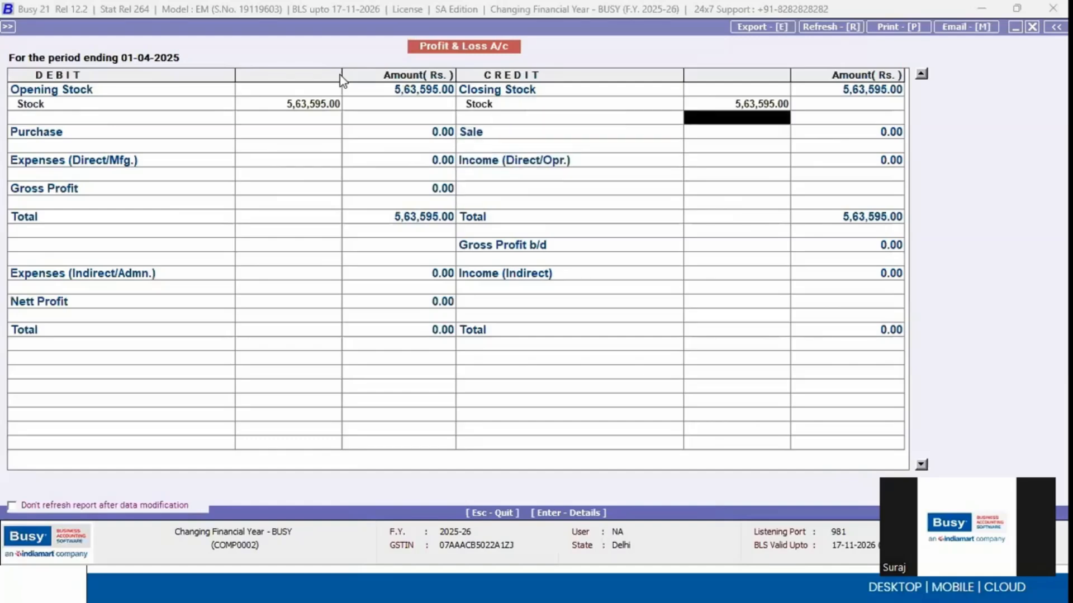
pyautogui.press('Right')
pyautogui.press('Return')
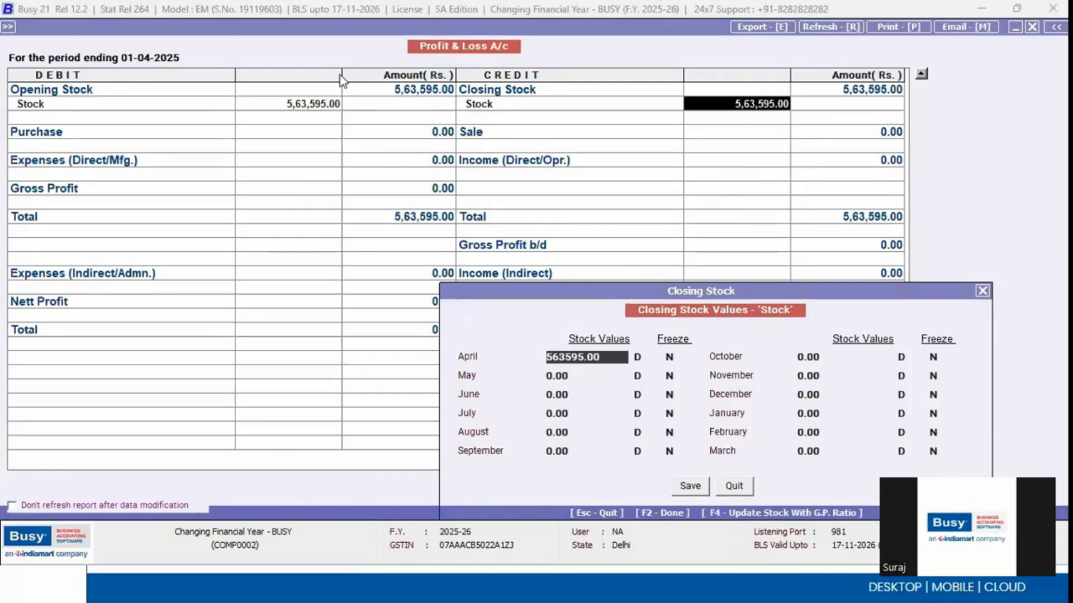
# Leave the closing stock values and the Profit & Loss A/c, and switch to Q9 on the presentation's FAQ's slide
pyautogui.press('Escape')
pyautogui.press('Escape')
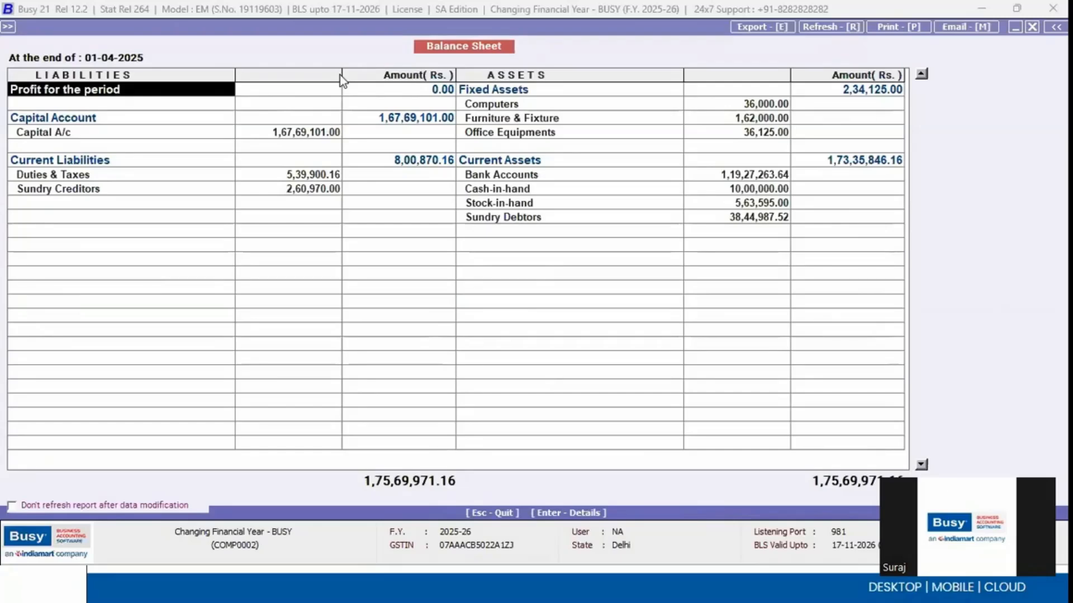
pyautogui.hotkey('alt', 'Tab')
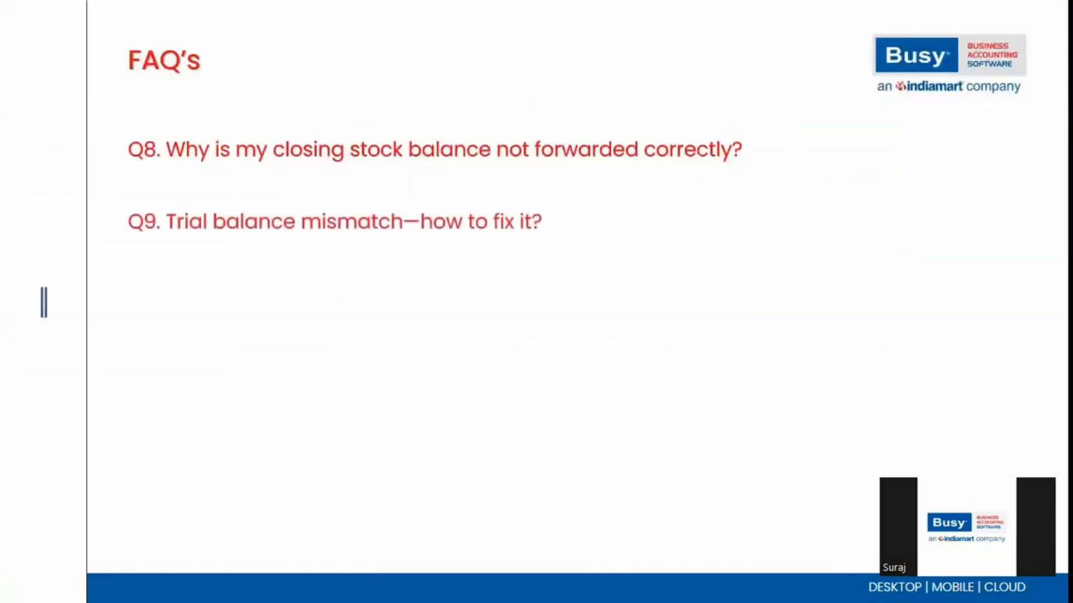
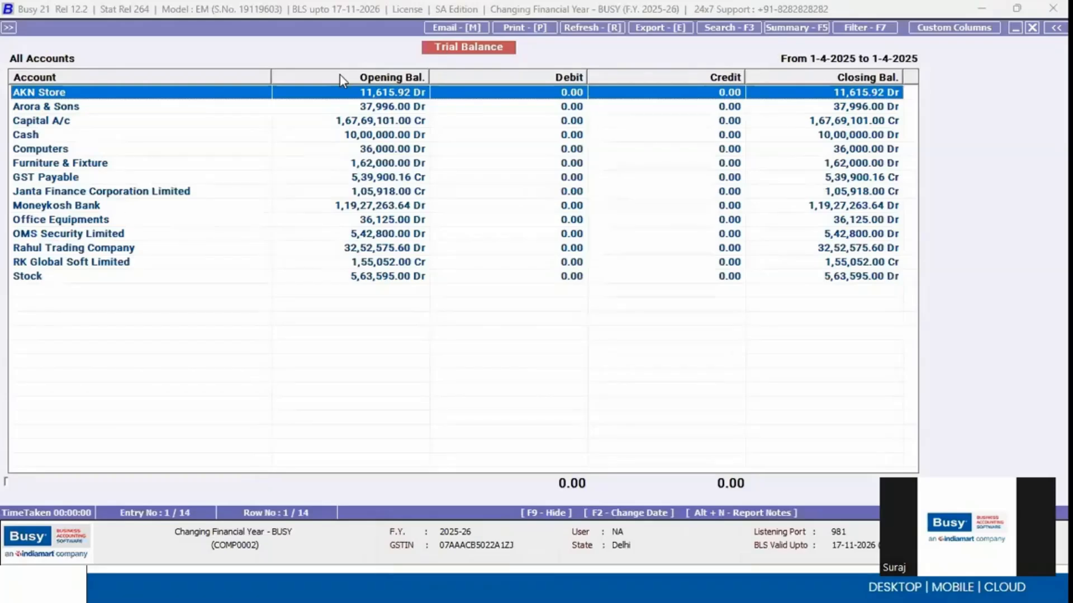
# Close the Trial Balance report and switch the company to F.Y. 2024-25
pyautogui.press('Escape')
pyautogui.press('Escape')
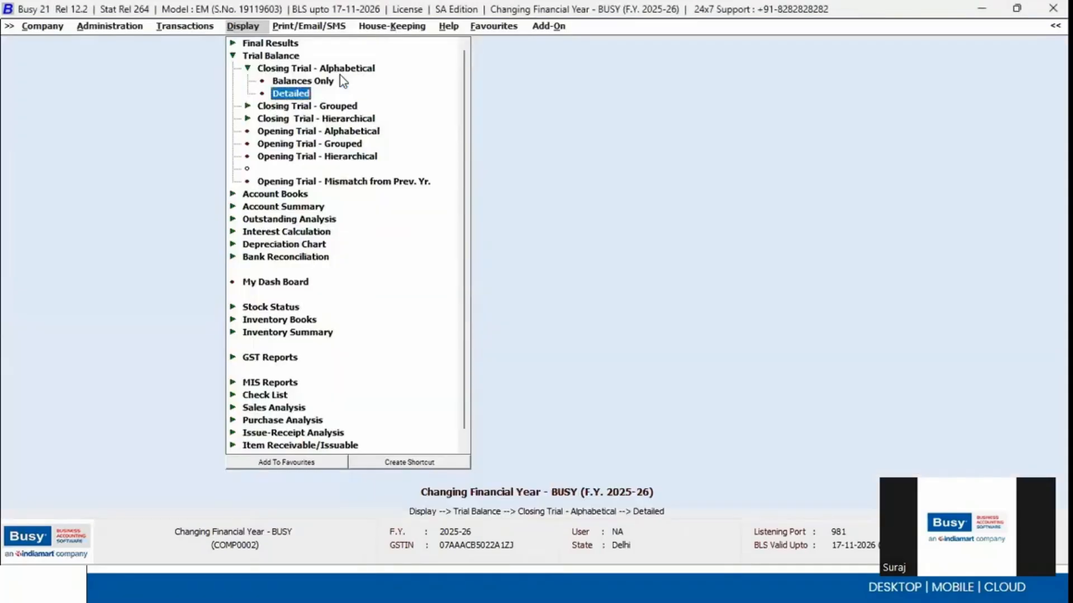
pyautogui.press('Escape')
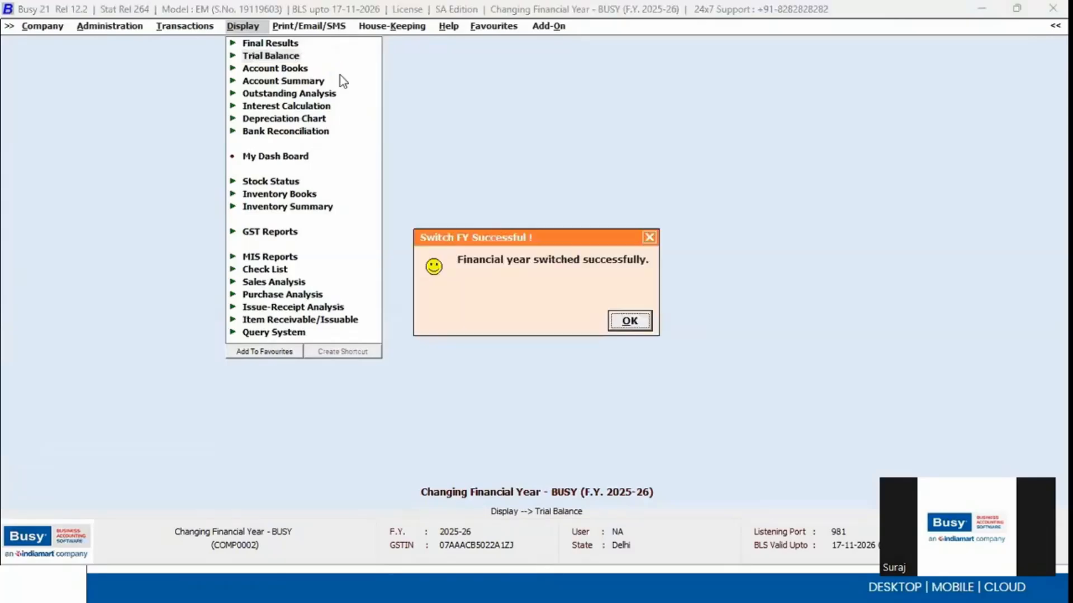
pyautogui.press('Return')
pyautogui.press('Return')
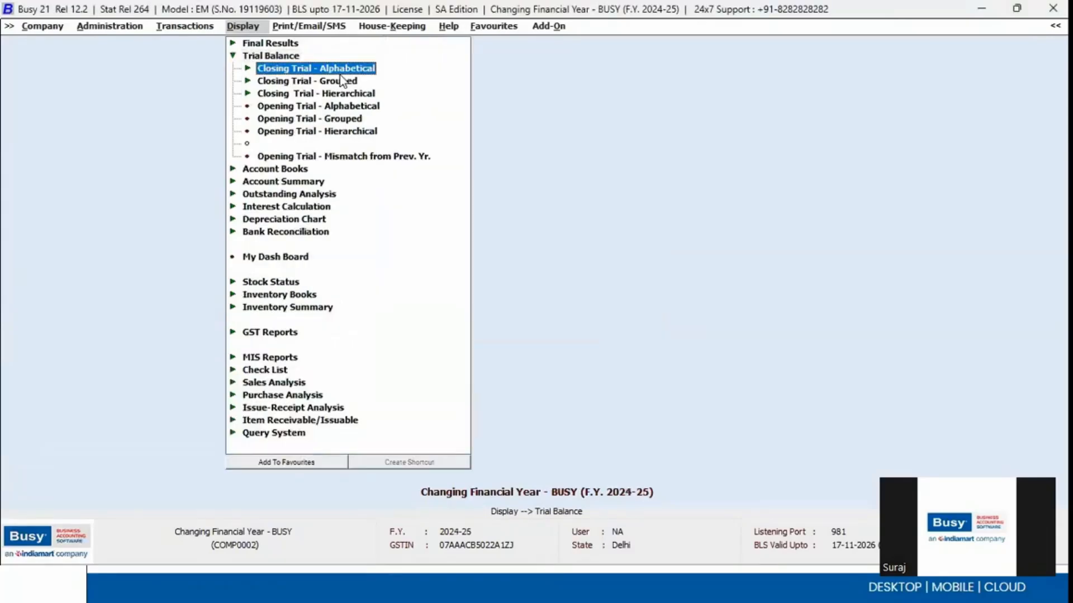
pyautogui.press('Escape')
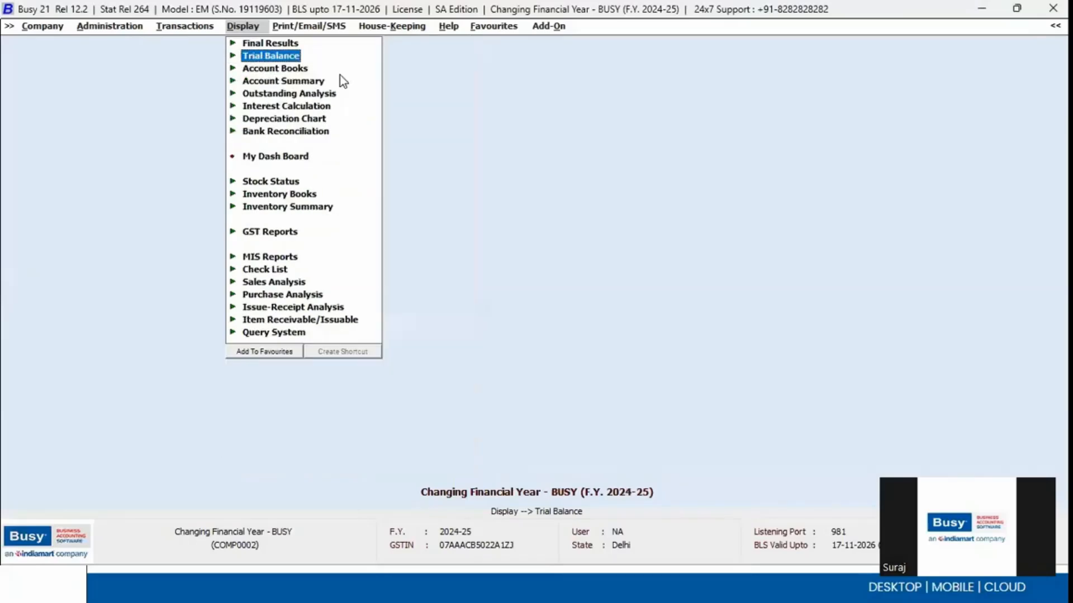
# Bring up the Regenerate Master Help Files and Update Master Balances utilities, leaving each without running it
pyautogui.click(394, 25)
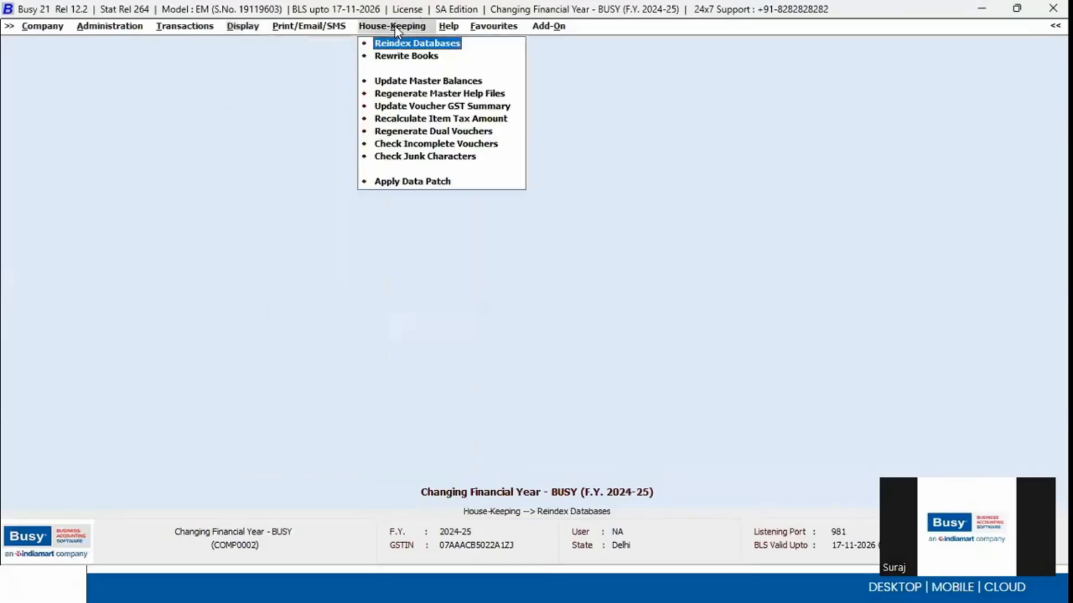
pyautogui.click(410, 92)
pyautogui.press('Escape')
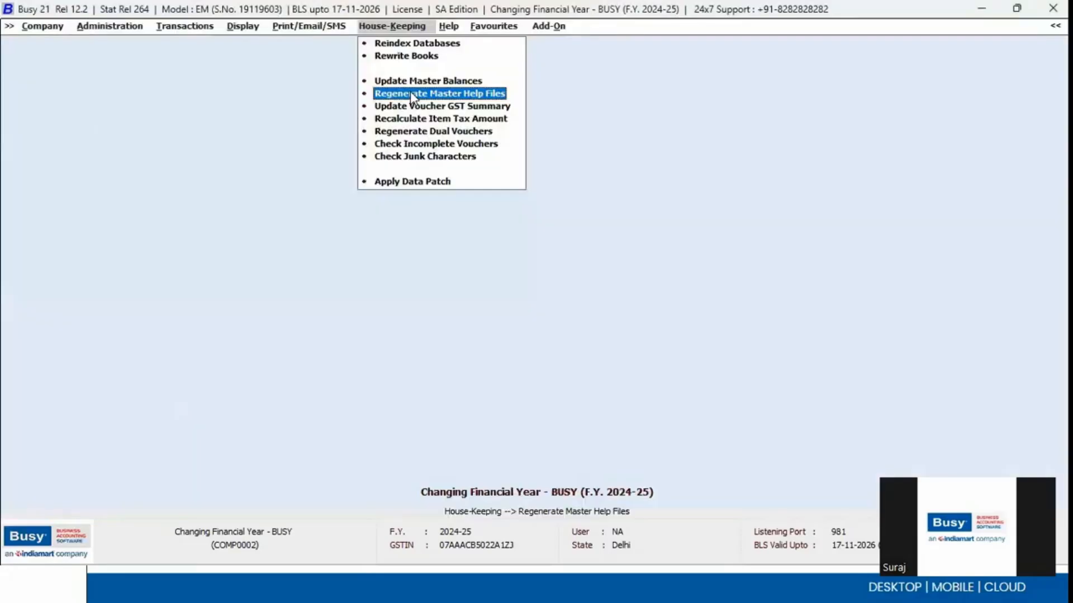
pyautogui.click(419, 81)
pyautogui.press('Escape')
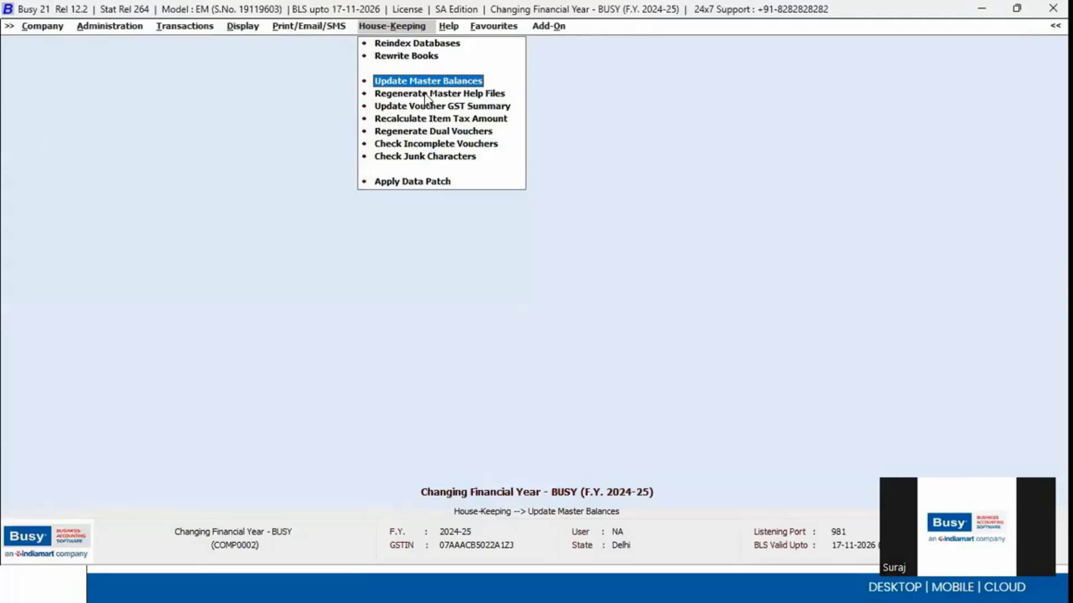
# Bring up Q10 about masters not being forwarded on the presentation's FAQ's slide, and return to Busy
pyautogui.hotkey('alt', 'Tab')
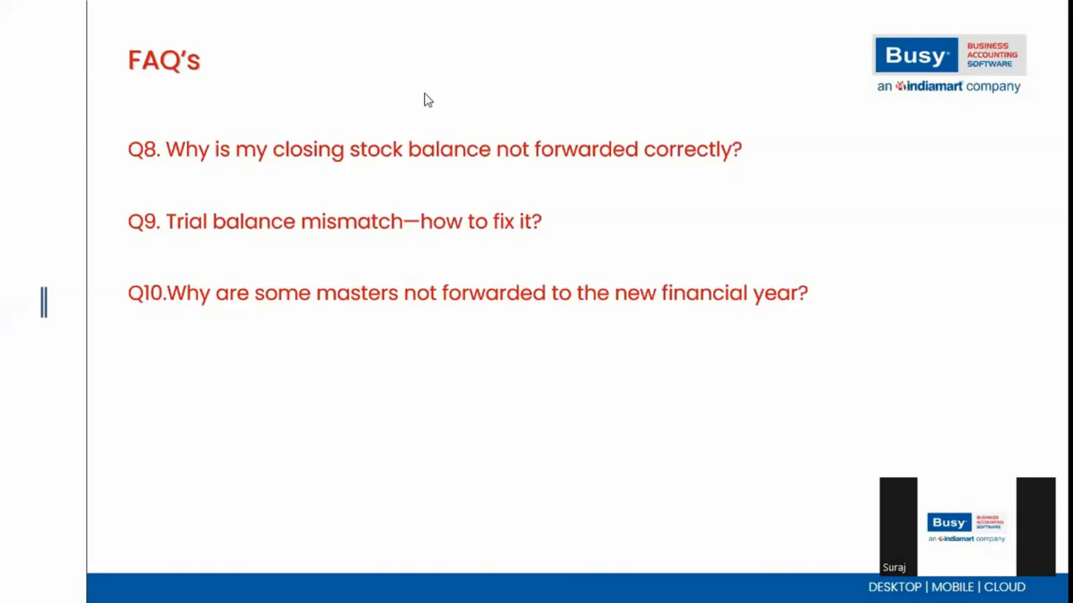
pyautogui.hotkey('alt', 'Tab')
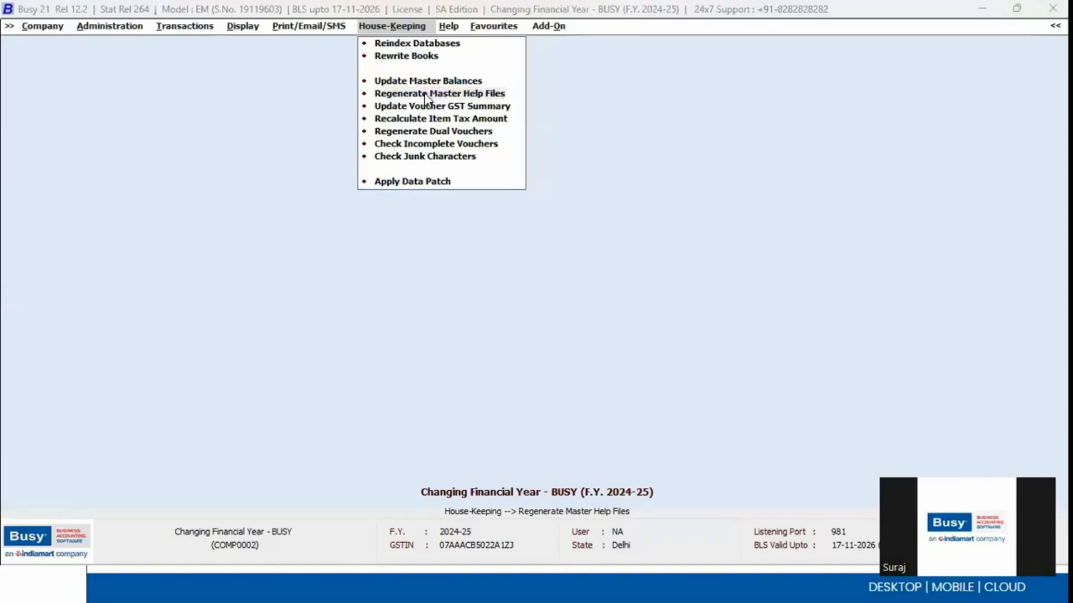
pyautogui.hotkey('alt', 'Tab')
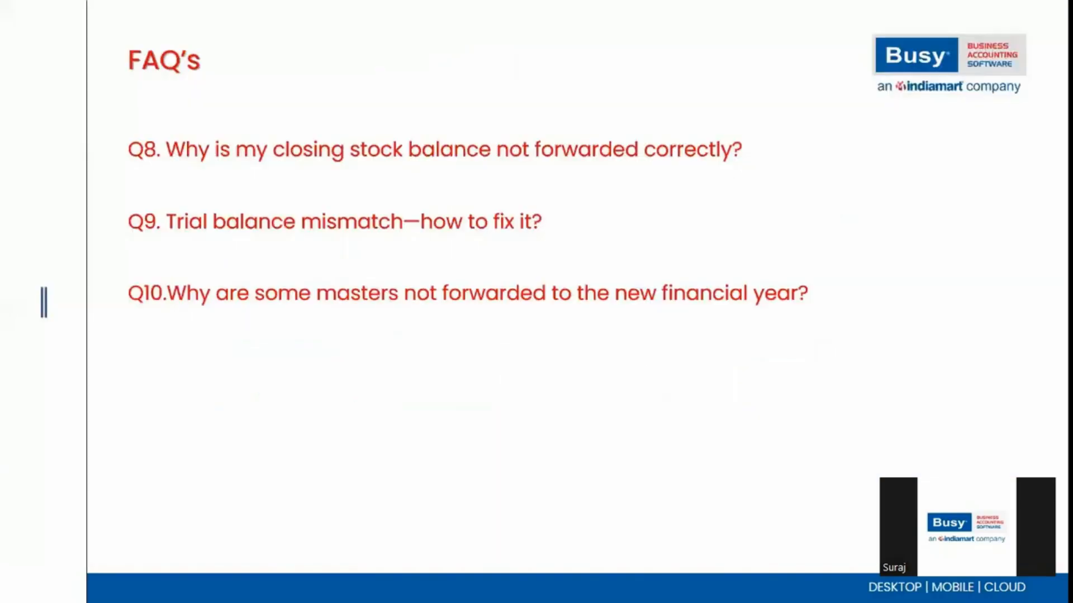
pyautogui.press('Right')
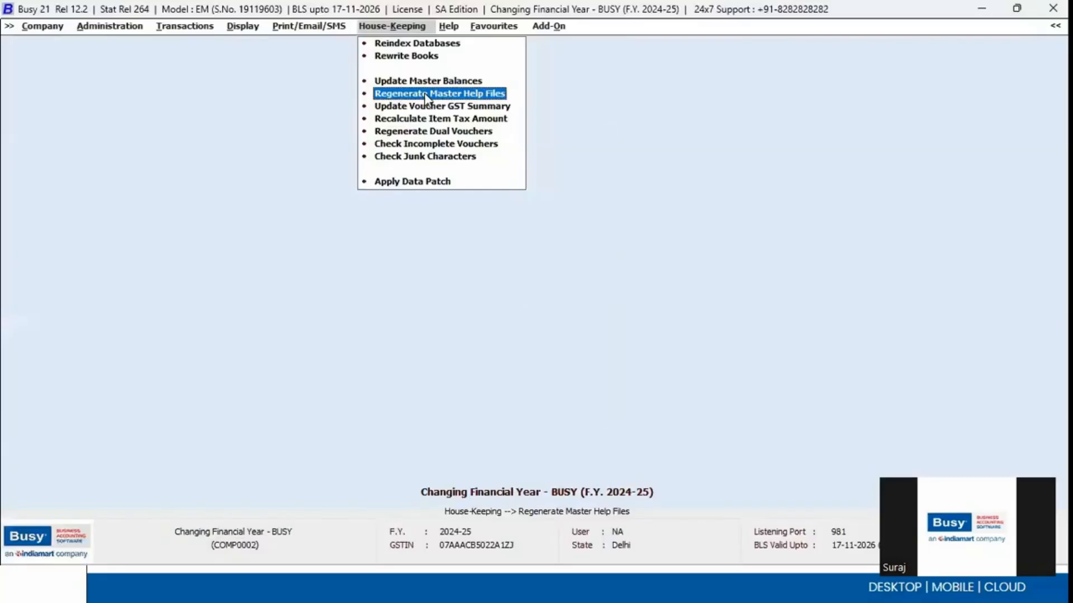
# Switch the company to F.Y. 2025-26 and back to F.Y. 2024-25
pyautogui.press('pagedown')
pyautogui.press('Return')
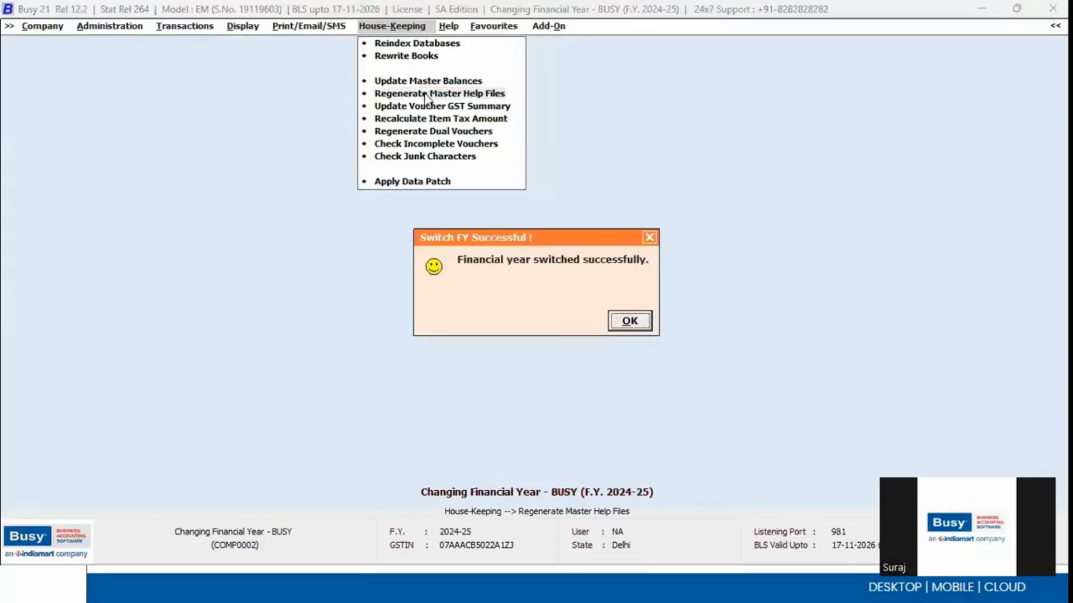
pyautogui.press('Return')
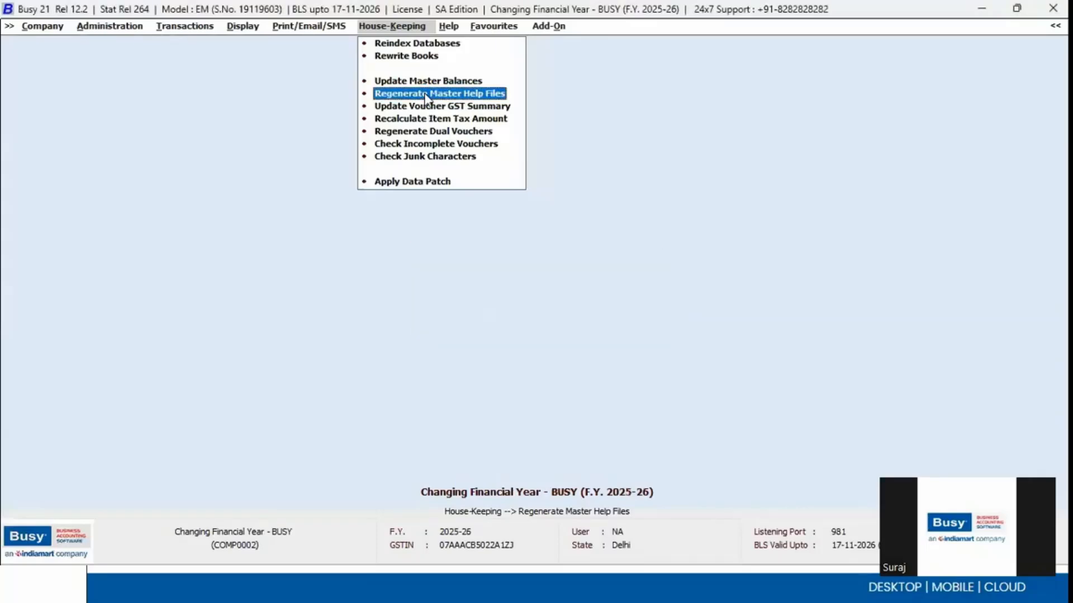
pyautogui.press('pageup')
pyautogui.press('Return')
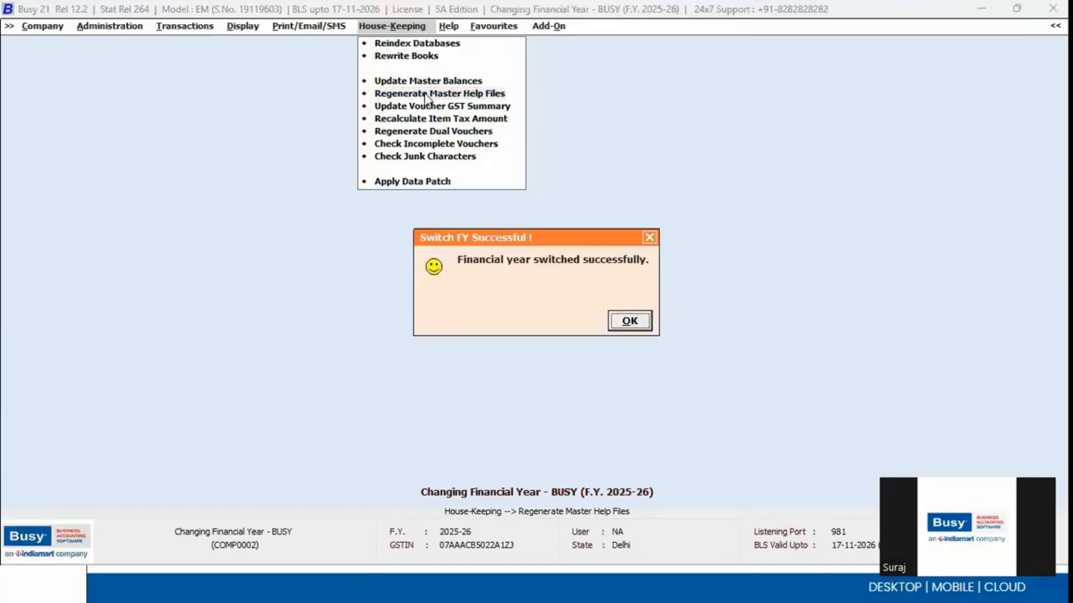
pyautogui.press('Return')
# Start the change to the financial year from 01-04-2025 and choose to carry forward the balances
pyautogui.press('Left')
pyautogui.press('Left')
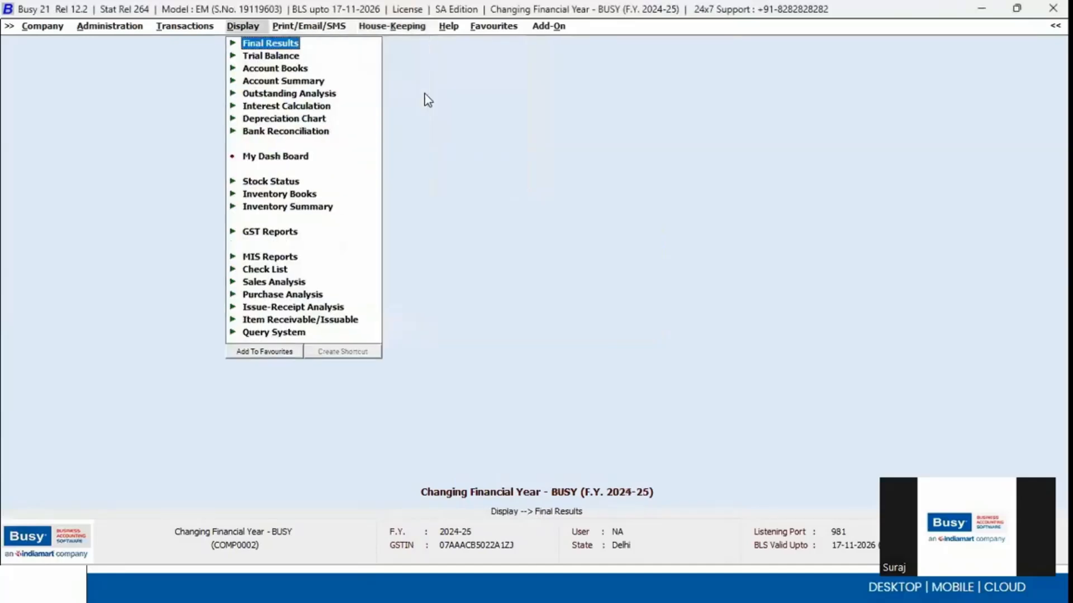
pyautogui.press('Left')
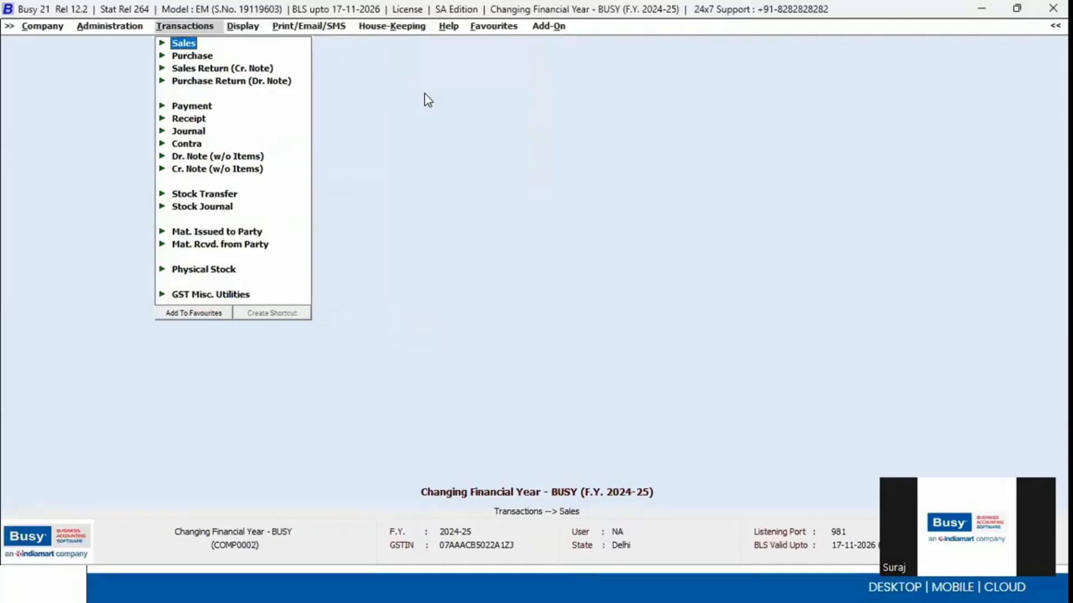
pyautogui.press('Left')
pyautogui.press('Up')
pyautogui.press('Up')
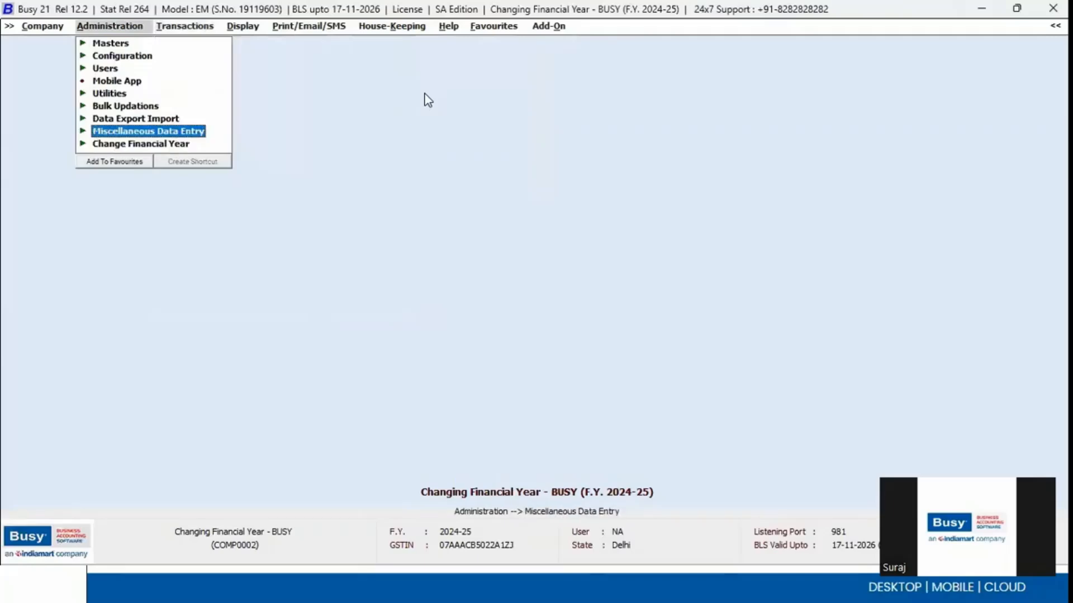
pyautogui.press('Down')
pyautogui.press('Return')
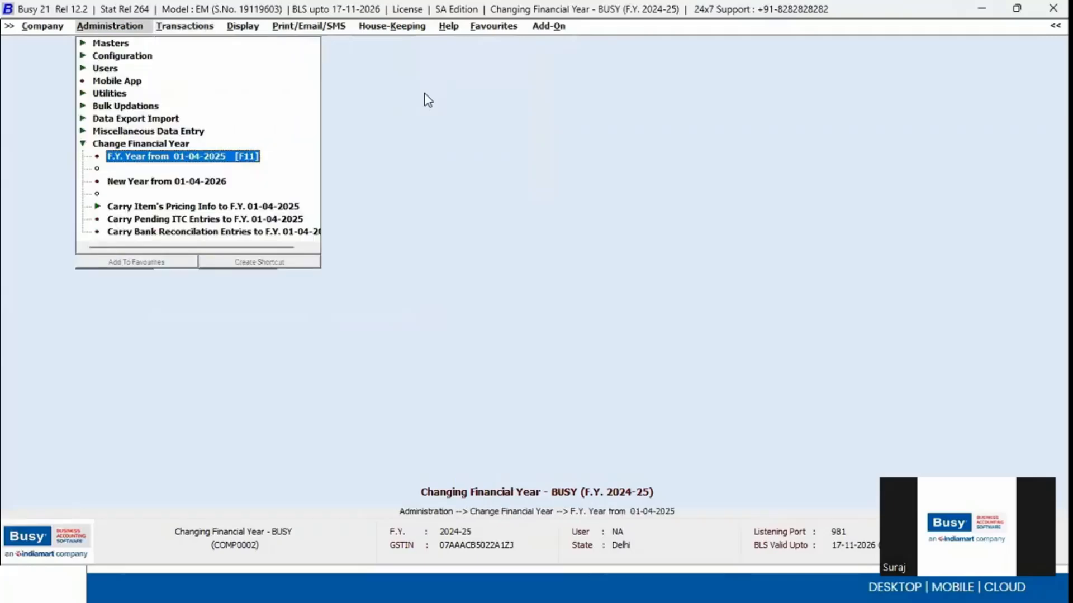
pyautogui.press('Return')
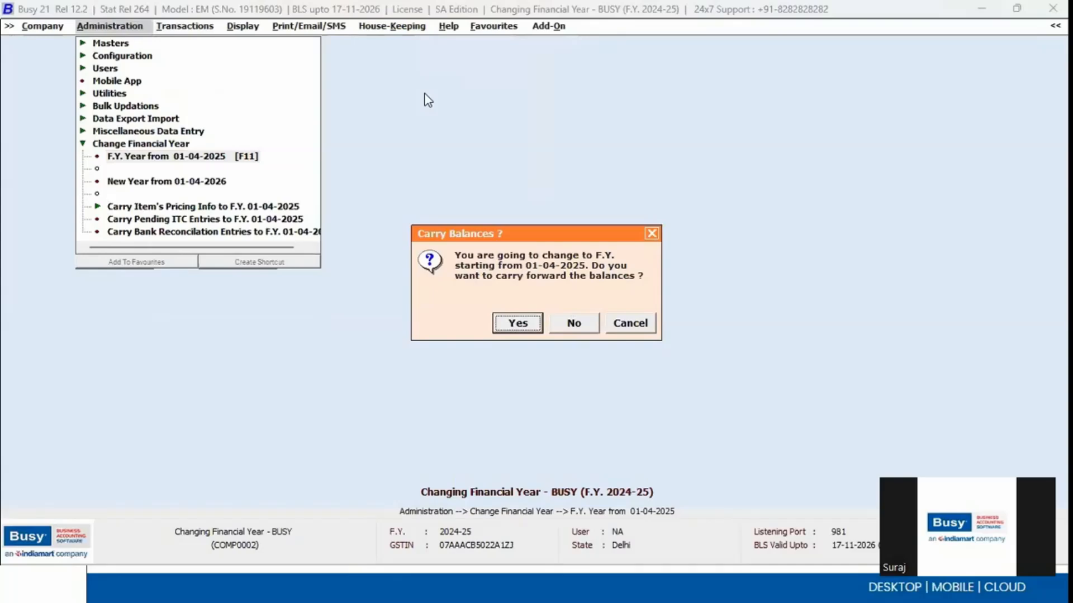
pyautogui.press('Return')
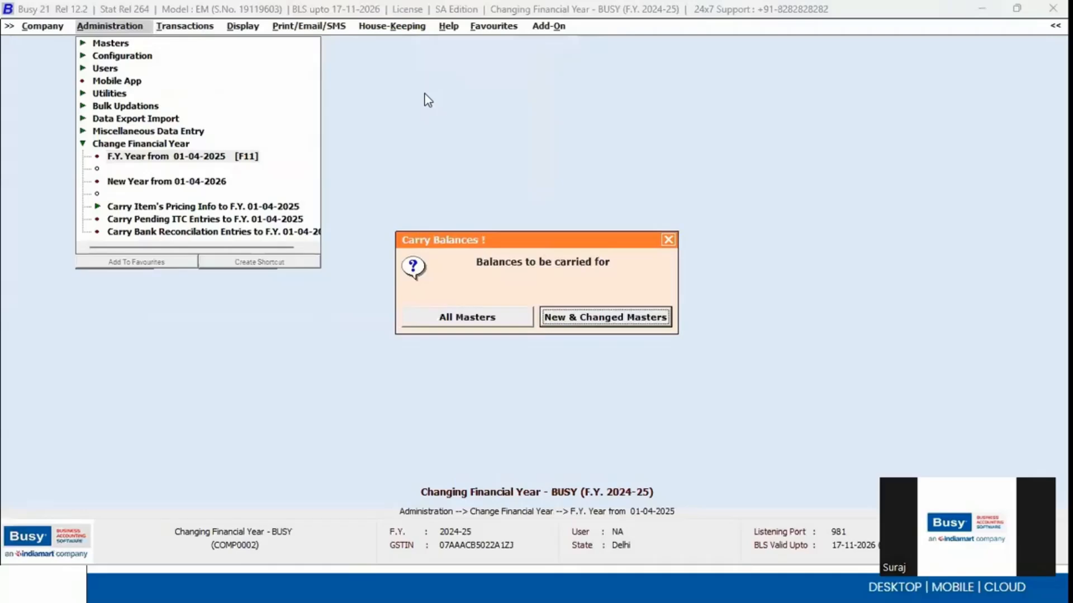
# Choose New & Changed Masters for the balances carried to the new financial year
pyautogui.press('Left')
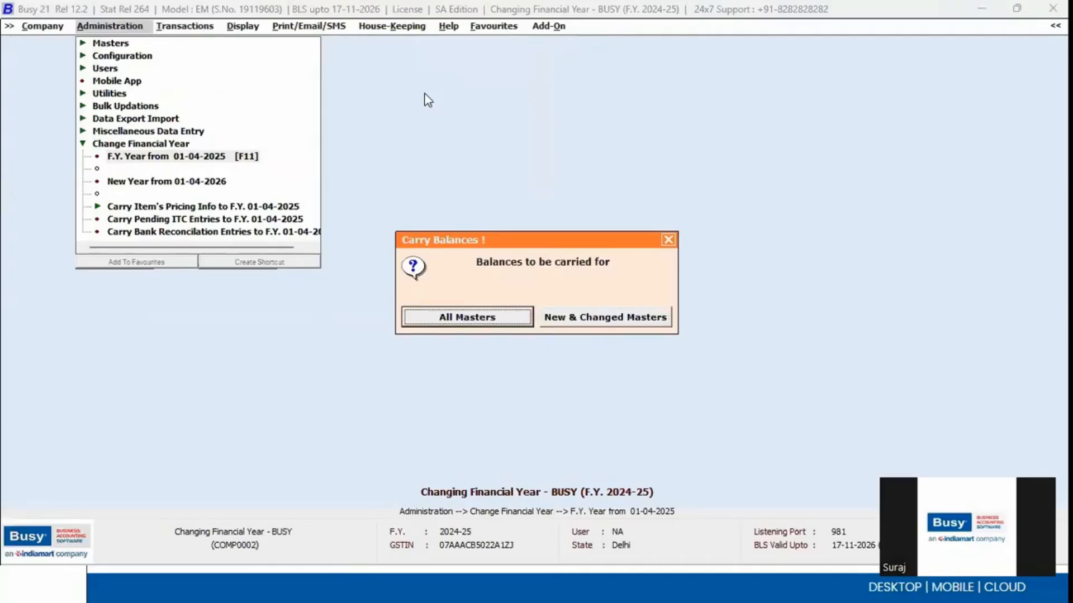
pyautogui.press('Right')
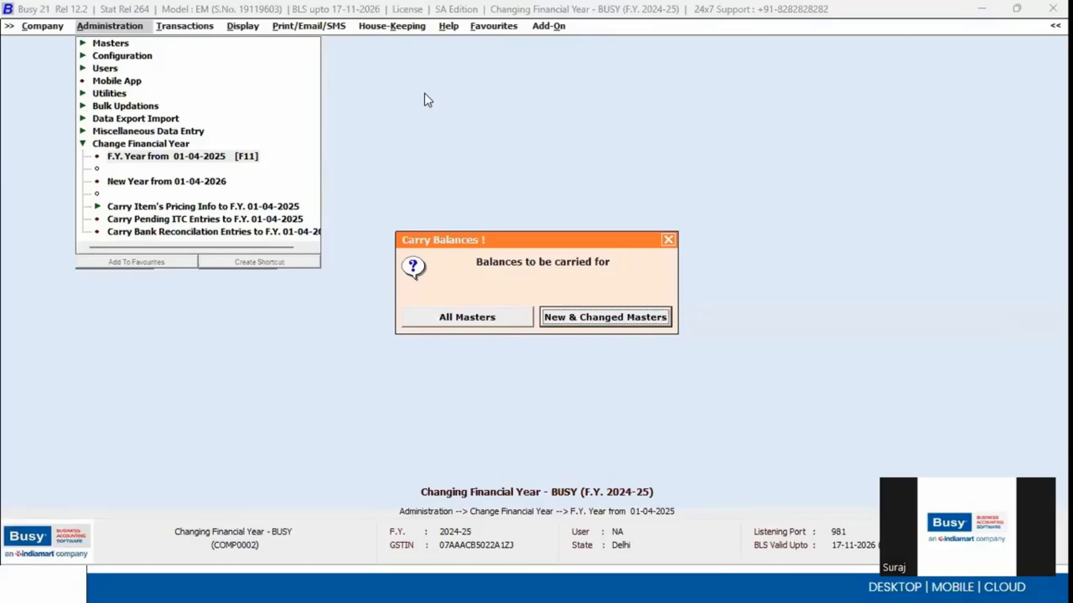
pyautogui.press('Return')
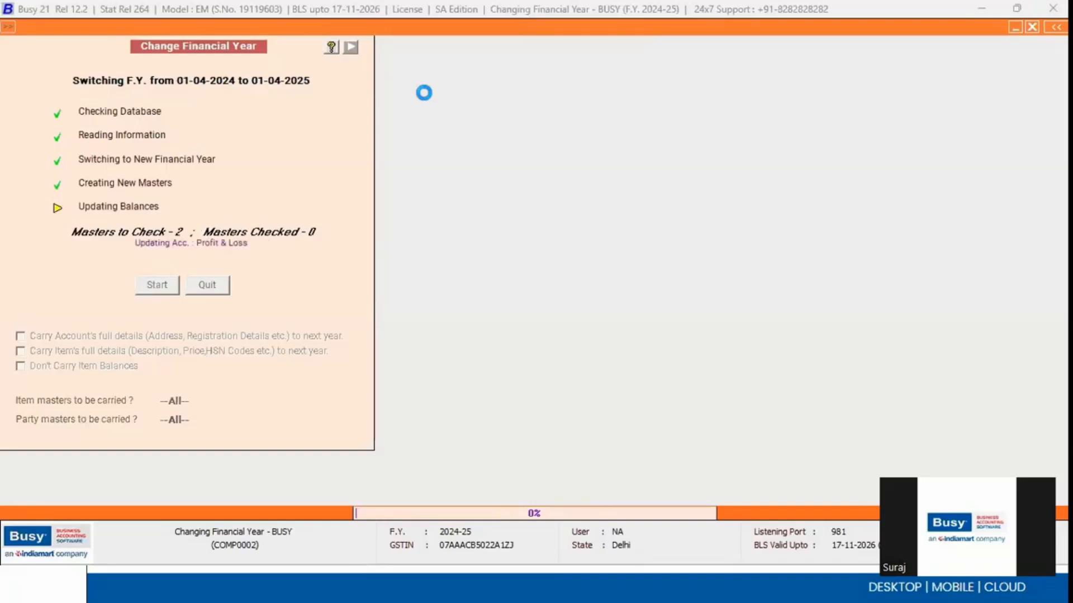
# Complete the financial year change and open the Plactic Bottle 1000 Mlt. item master for modification in F.Y. 2025-26
pyautogui.press('Return')
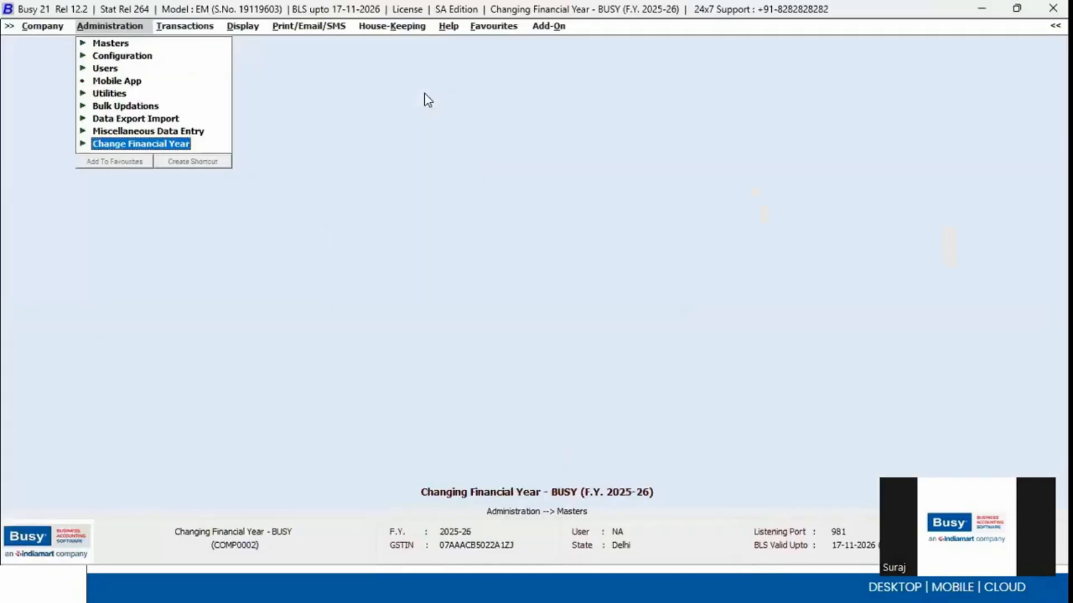
pyautogui.press('Up')
pyautogui.press('Up')
pyautogui.press('Up')
pyautogui.press('Up')
pyautogui.press('Up')
pyautogui.press('Up')
pyautogui.press('Up')
pyautogui.press('Up')
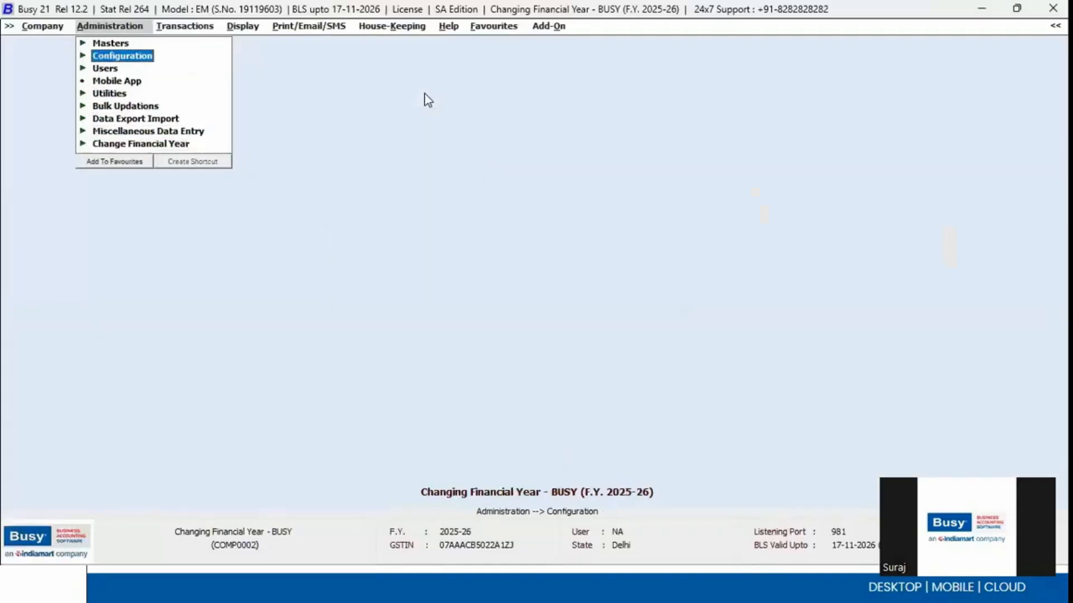
pyautogui.press('Return')
pyautogui.press('Down')
pyautogui.press('Down')
pyautogui.press('Down')
pyautogui.press('Return')
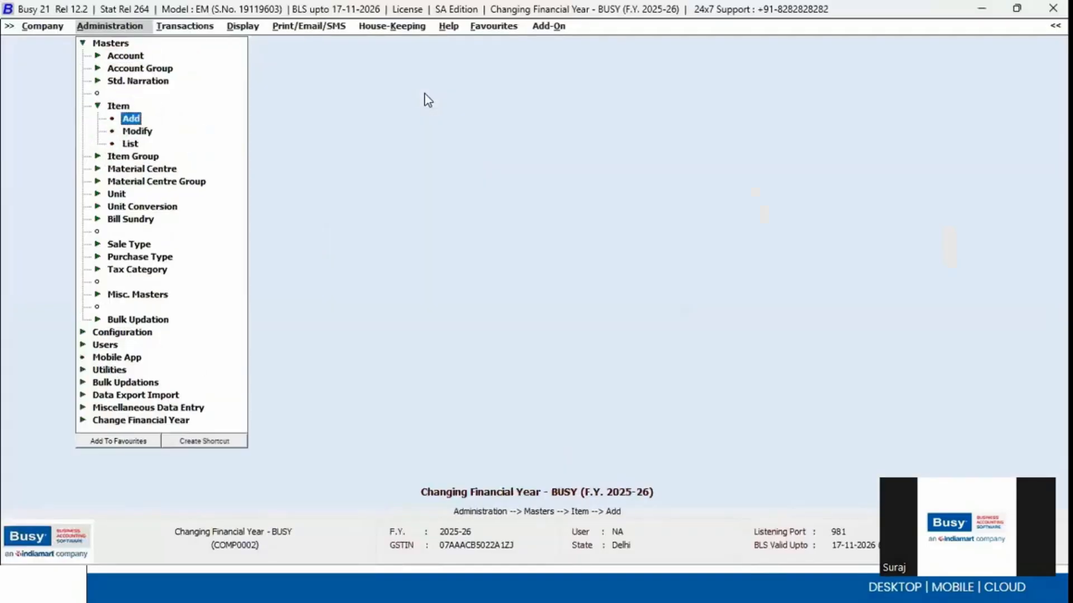
pyautogui.press('Down')
pyautogui.press('Return')
pyautogui.press('Return')
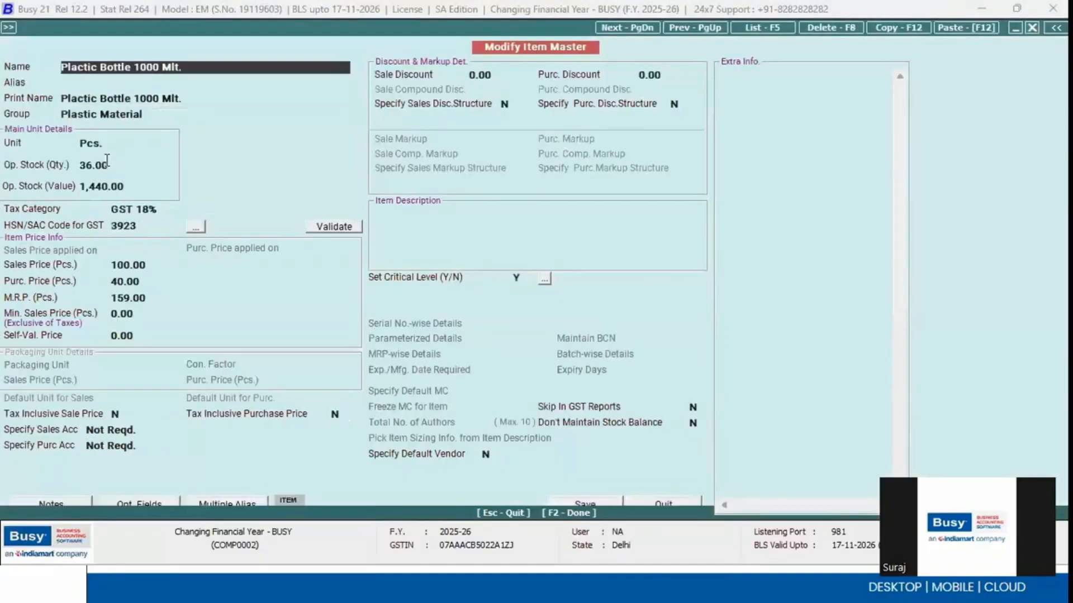
# Try to change the item's opening stock quantity, and leave the item master
pyautogui.click(104, 160)
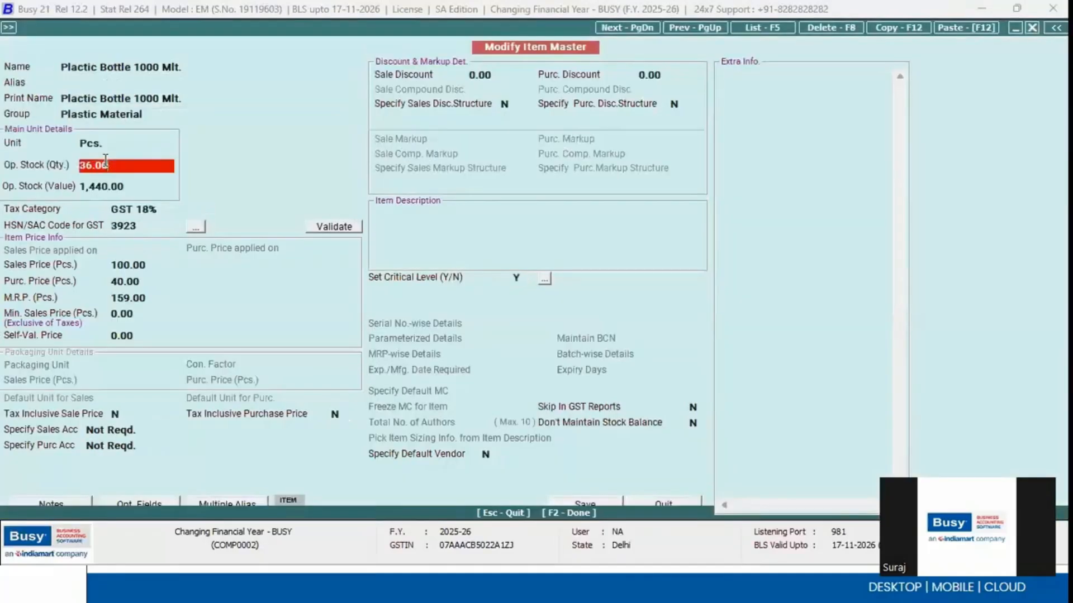
pyautogui.press('Return')
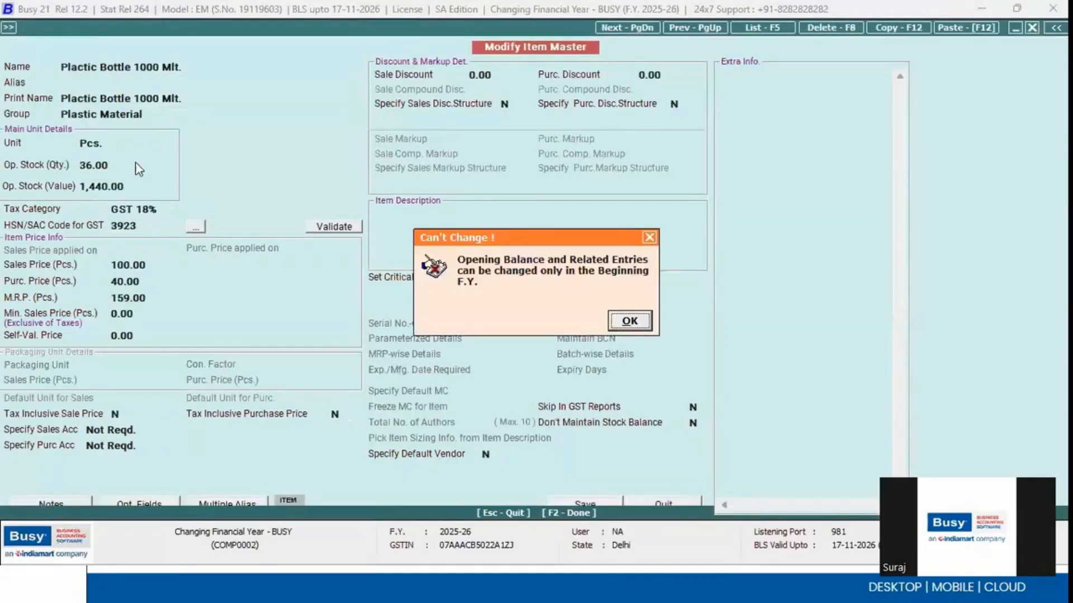
pyautogui.press('Return')
pyautogui.press('Escape')
# Open the Cash account master for modification in F.Y. 2025-26
pyautogui.press('Up')
pyautogui.press('Up')
pyautogui.press('Up')
pyautogui.press('Up')
pyautogui.press('Up')
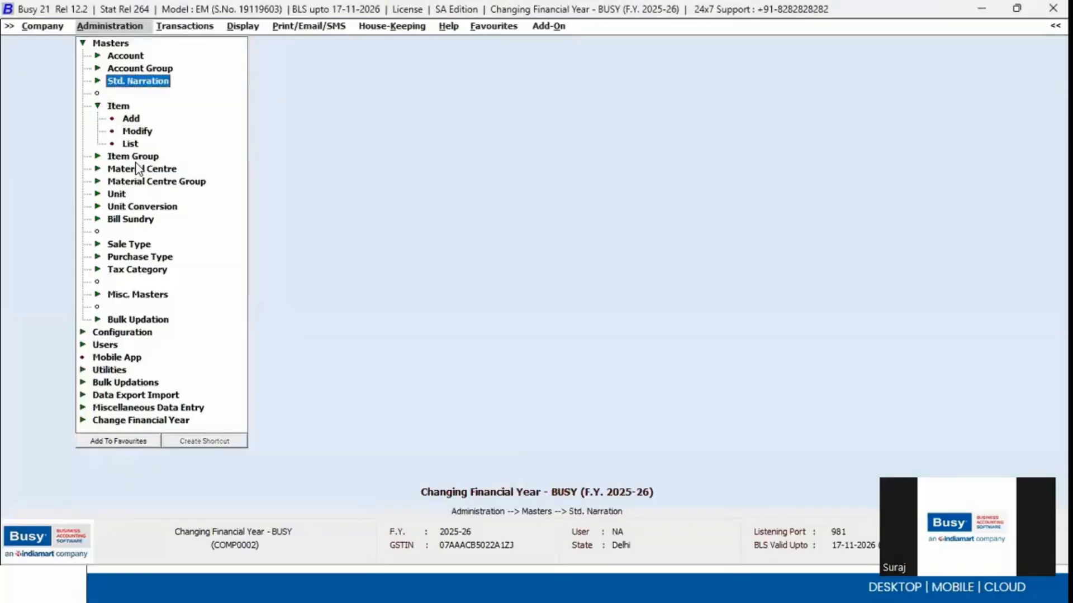
pyautogui.press('Return')
pyautogui.press('Down')
pyautogui.press('Down')
pyautogui.press('Return')
pyautogui.press('Down')
pyautogui.press('Down')
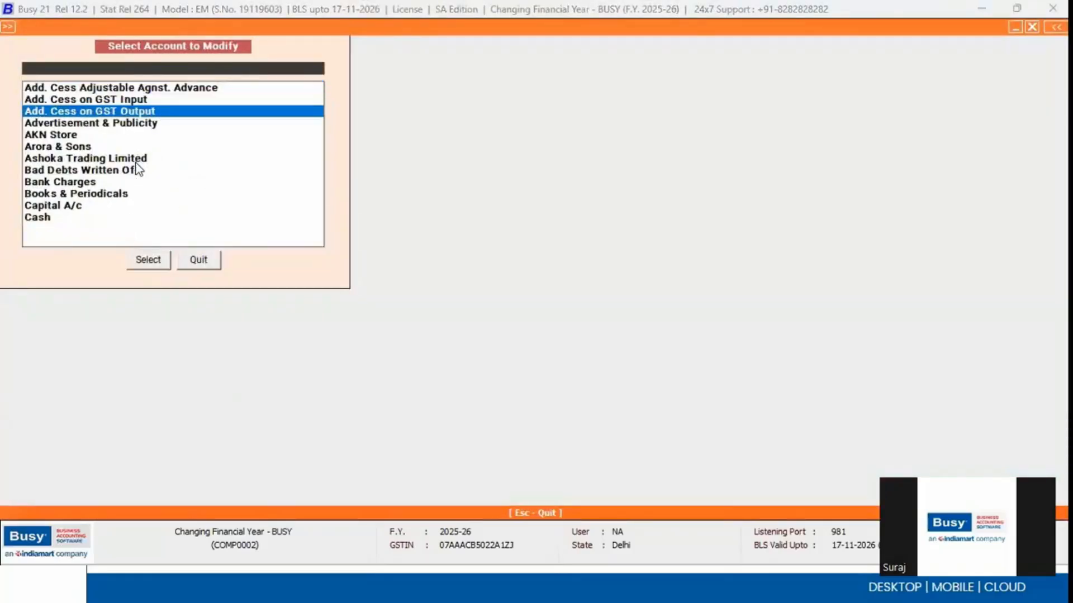
pyautogui.press('Down')
pyautogui.press('Down')
pyautogui.write('Cash')
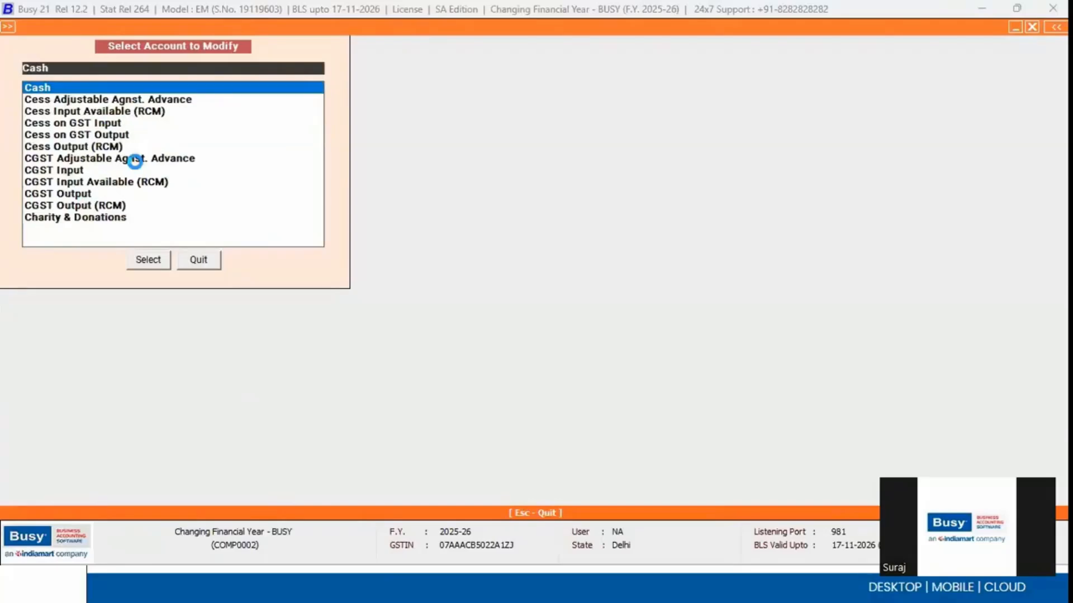
pyautogui.press('Return')
# Try to change the Cash account's opening balance
pyautogui.press('Return')
pyautogui.press('Return')
pyautogui.press('Return')
pyautogui.press('Return')
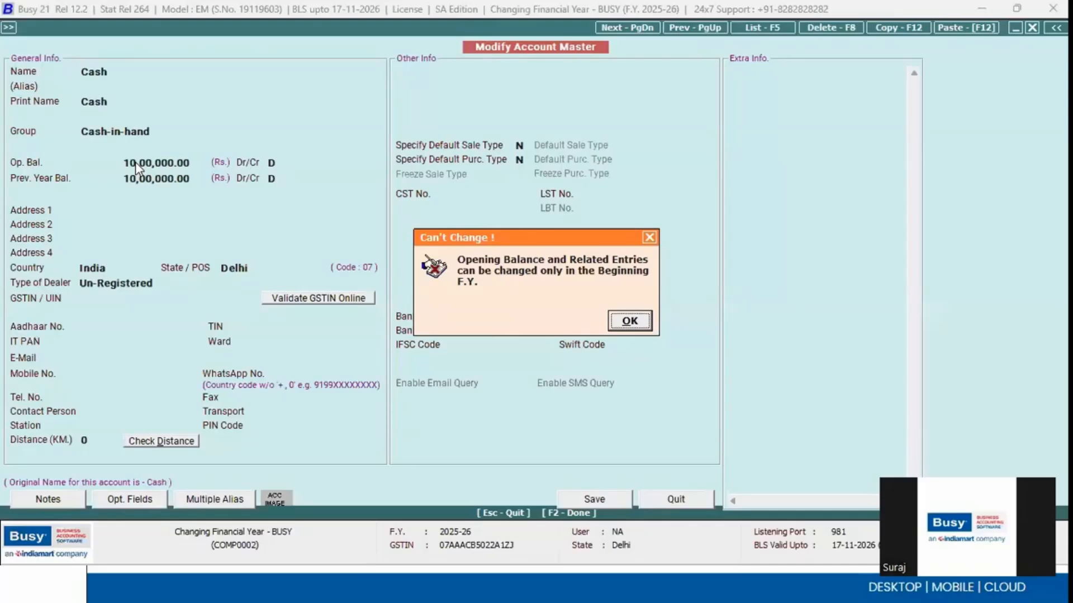
pyautogui.press('Return')
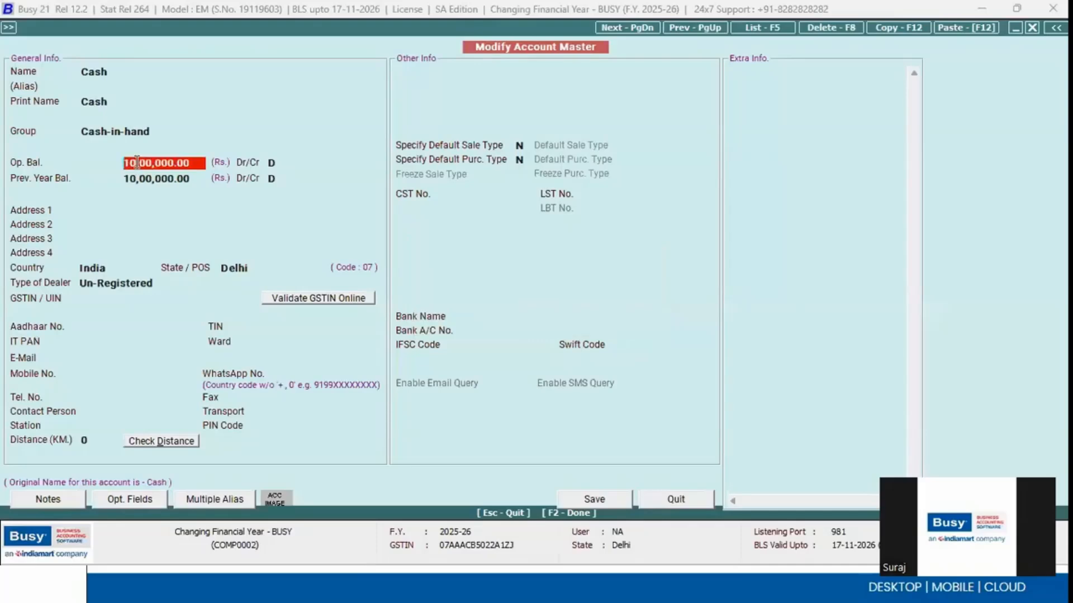
# Check the presentation's FAQ's slide, return to Busy and examine the year suffix of a new sales voucher's number in F.Y. 2025-26
pyautogui.hotkey('alt', 'Tab')
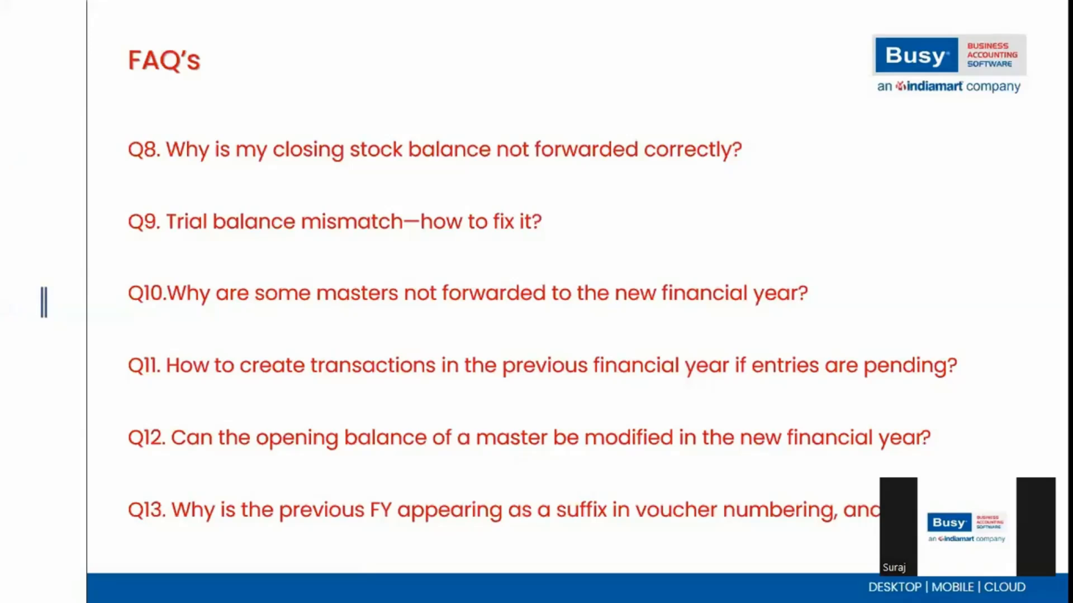
pyautogui.hotkey('alt', 'Tab')
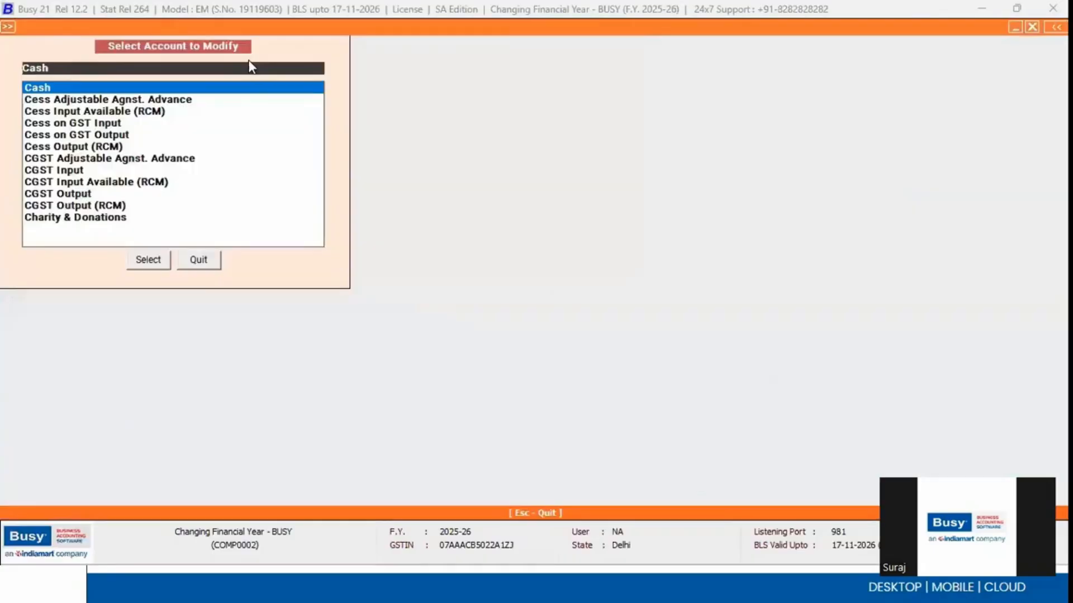
pyautogui.press('Escape')
pyautogui.press('Right')
pyautogui.press('Return')
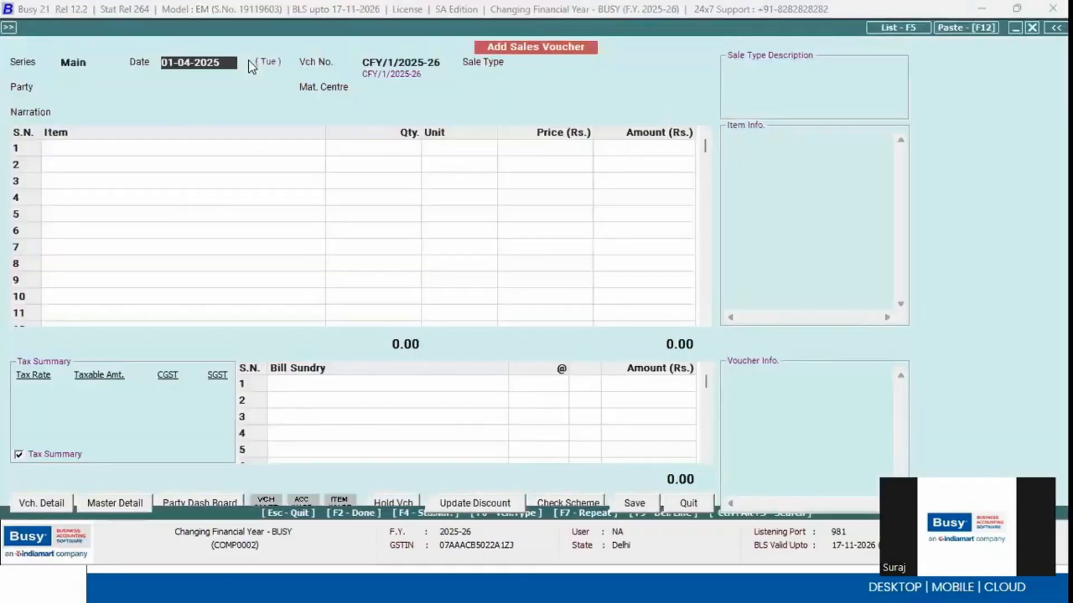
pyautogui.press('Return')
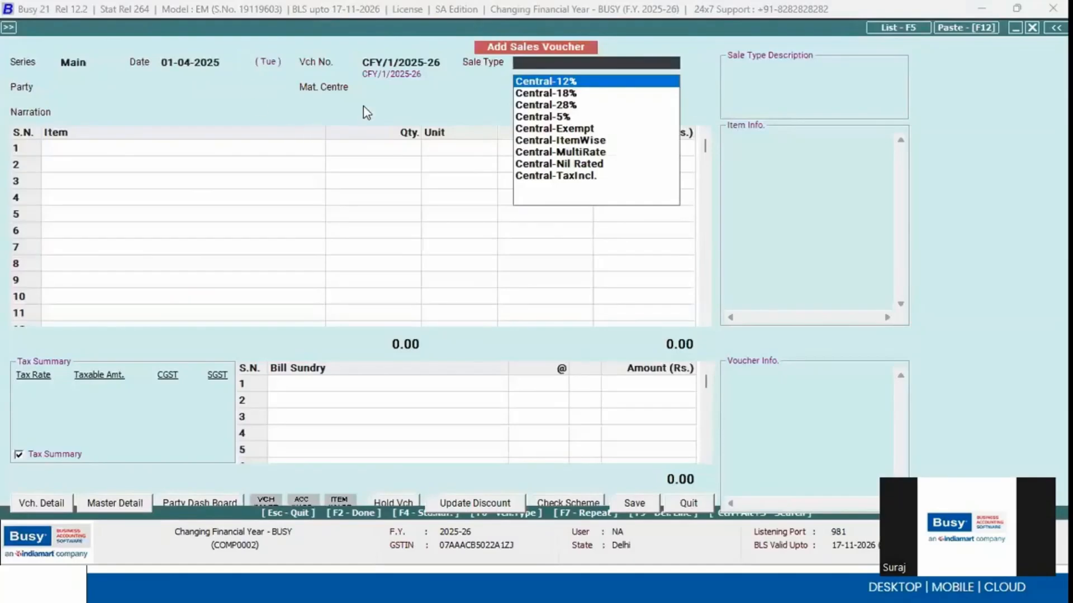
pyautogui.click(437, 62)
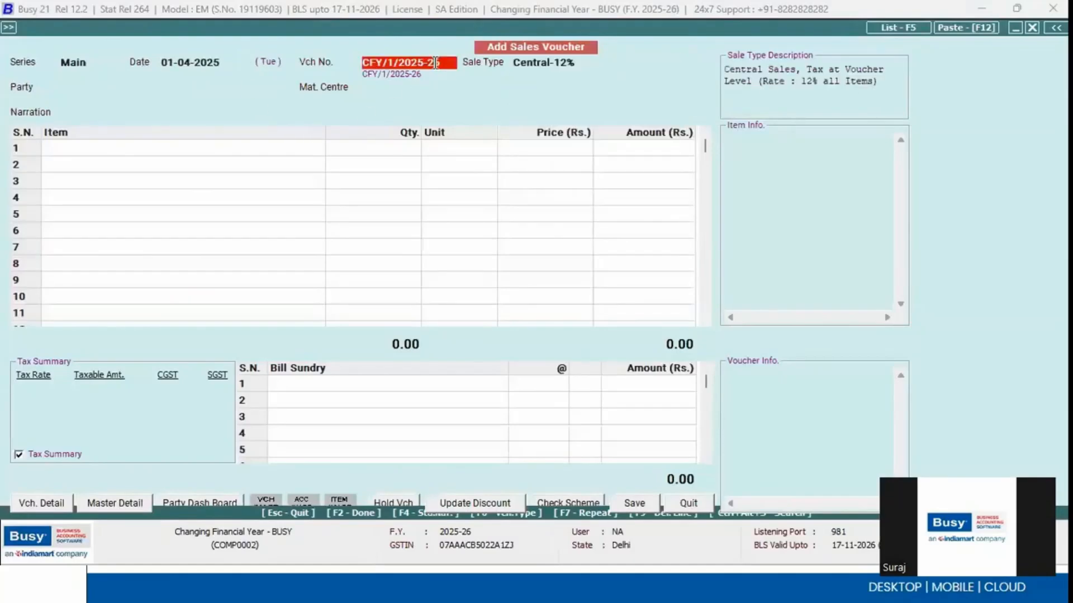
pyautogui.moveTo(398, 62); pyautogui.dragTo(481, 62)
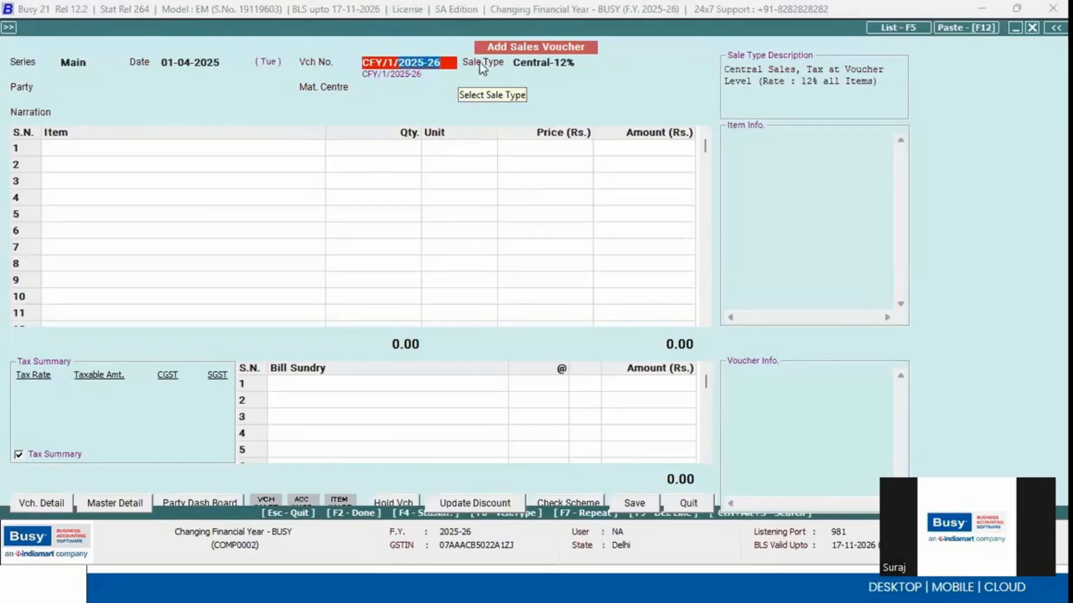
pyautogui.press('Escape')
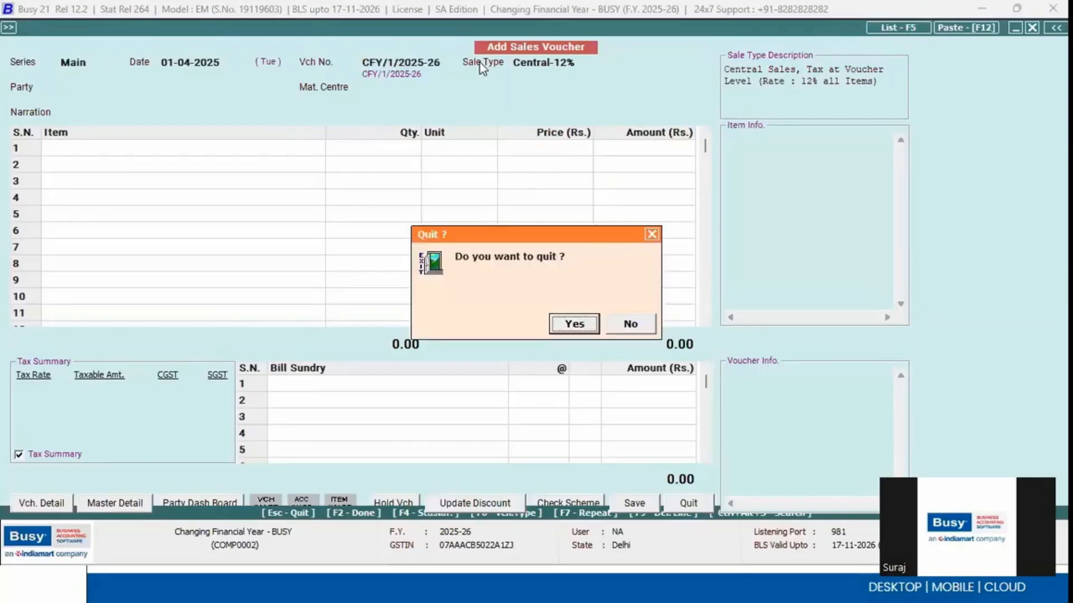
pyautogui.press('Return')
# Compare the year suffix of a new sales voucher's number in F.Y. 2024-25 with the one in F.Y. 2025-26
pyautogui.hotkey('ctrl', 'pageup')
pyautogui.press('Return')
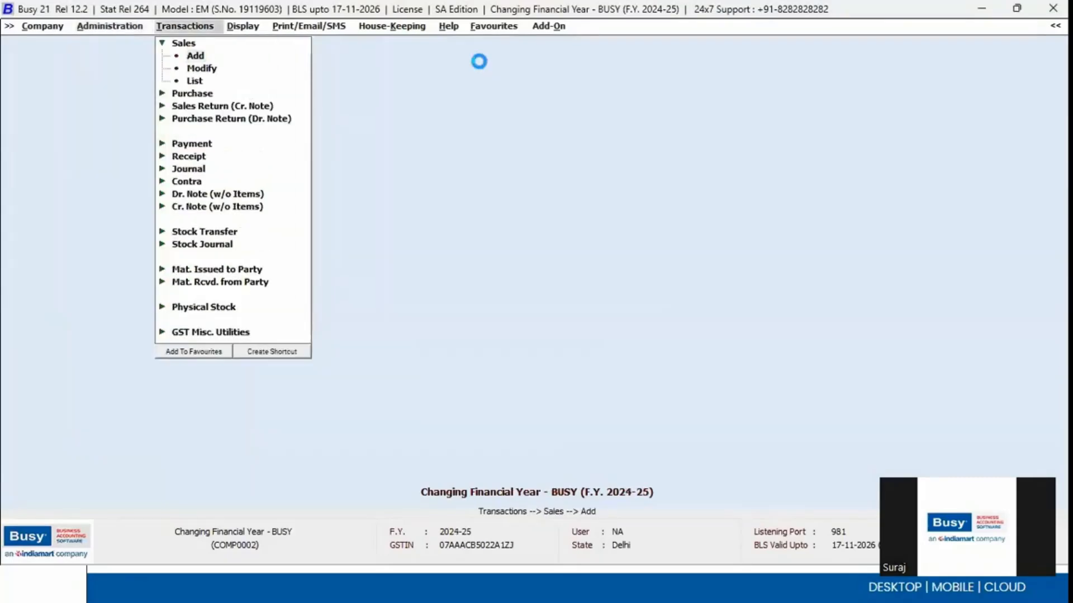
pyautogui.press('Return')
pyautogui.press('Return')
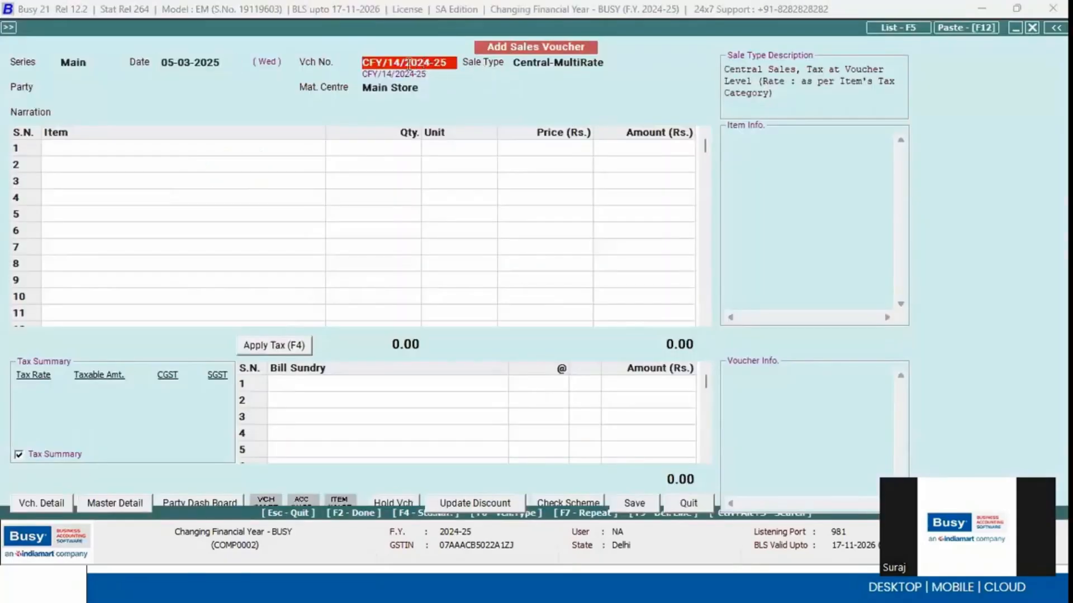
pyautogui.moveTo(408, 62); pyautogui.dragTo(535, 49)
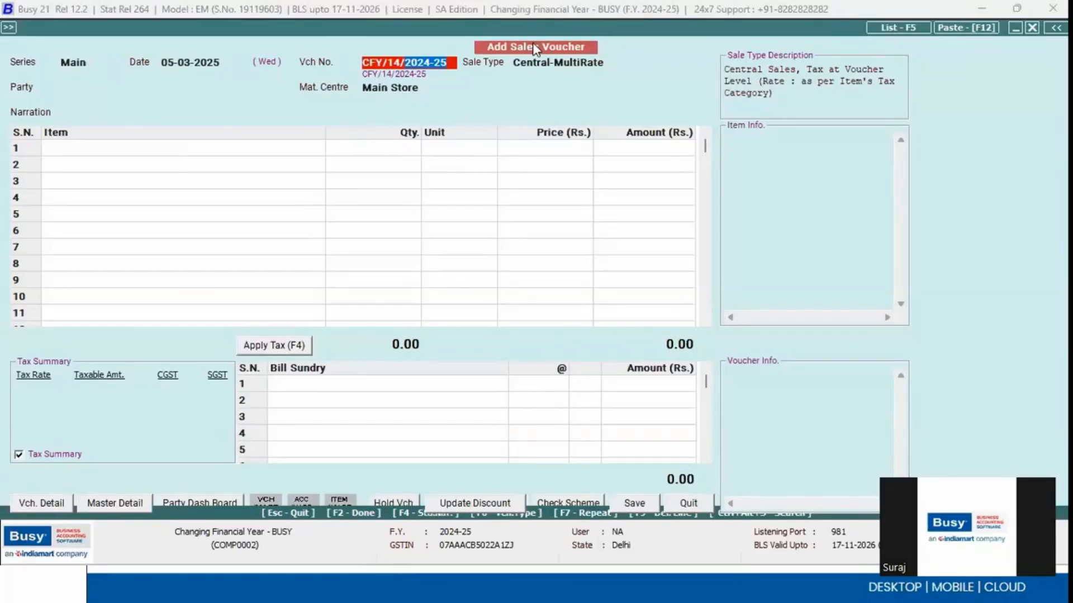
pyautogui.press('Escape')
pyautogui.press('Return')
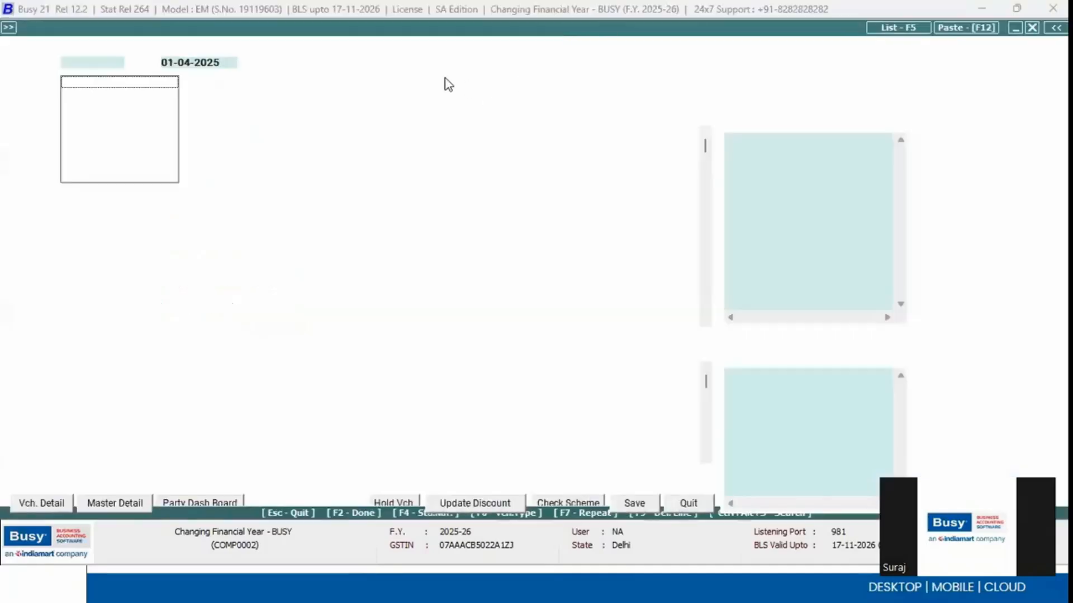
pyautogui.press('Return')
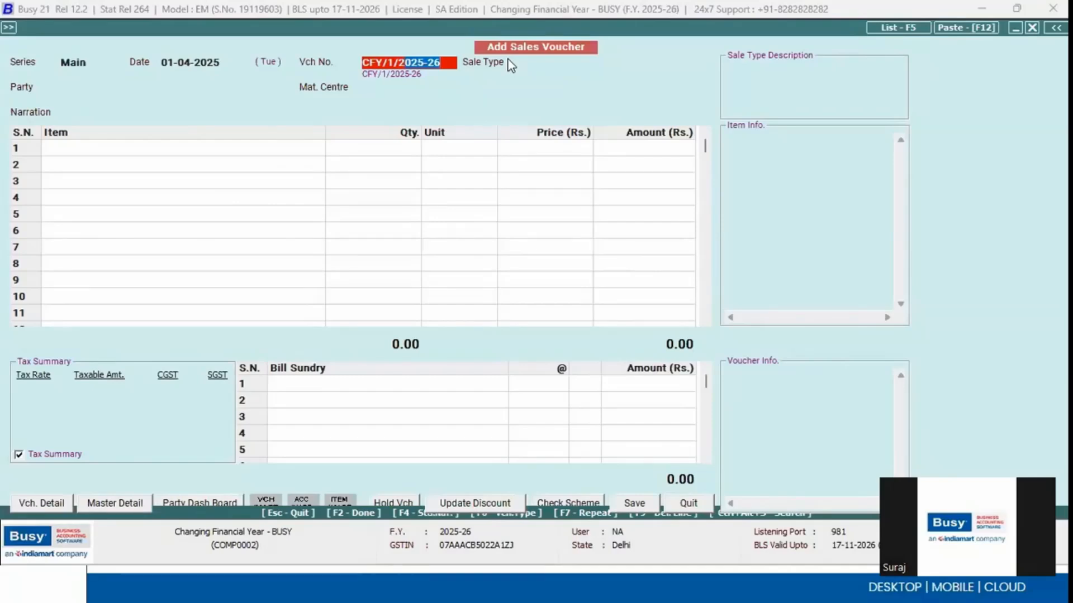
pyautogui.press('Escape')
# Open the voucher numbering settings of the Main sales series in the voucher series configuration
pyautogui.press('Left')
pyautogui.press('Down')
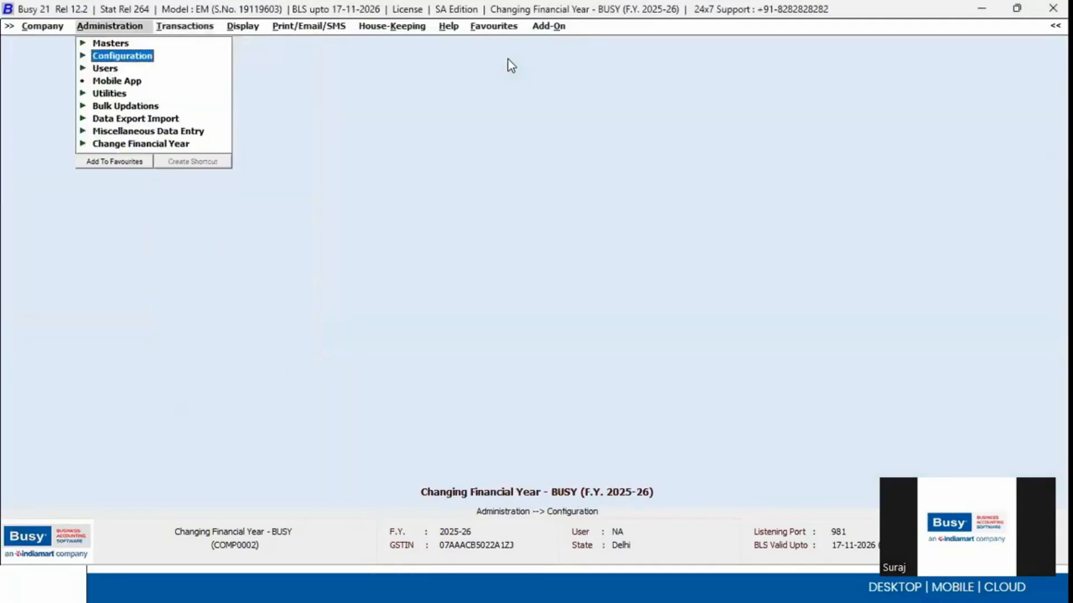
pyautogui.press('Return')
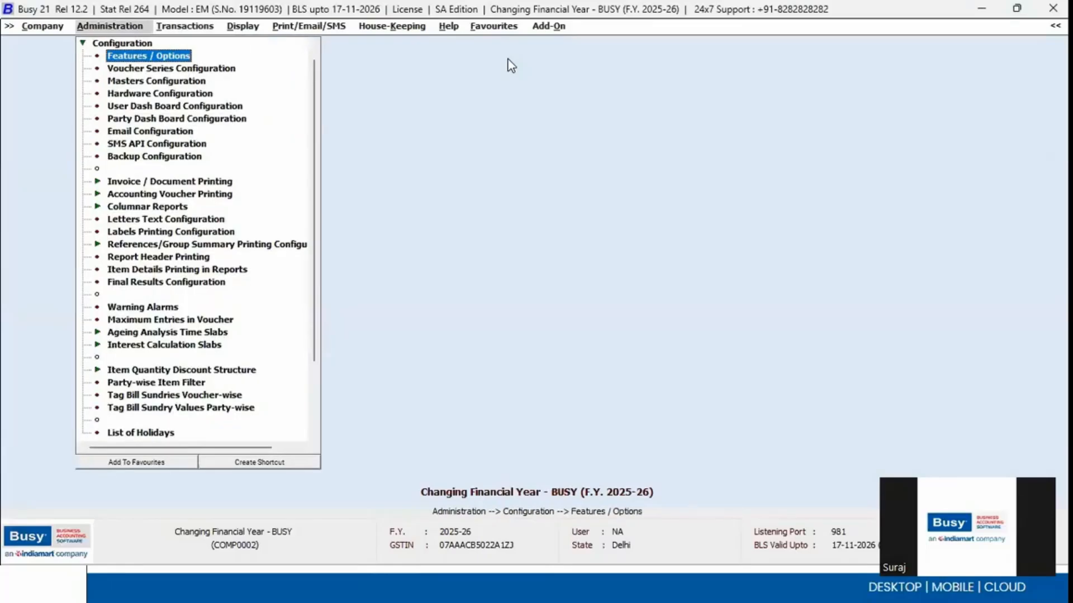
pyautogui.press('Down')
pyautogui.press('Return')
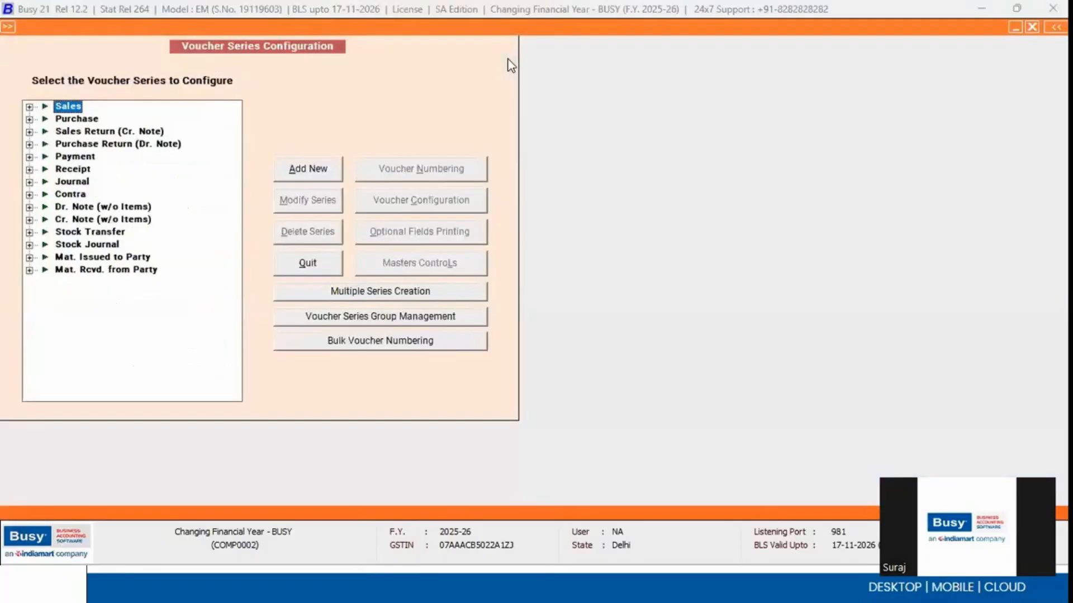
pyautogui.press('Right')
pyautogui.press('Down')
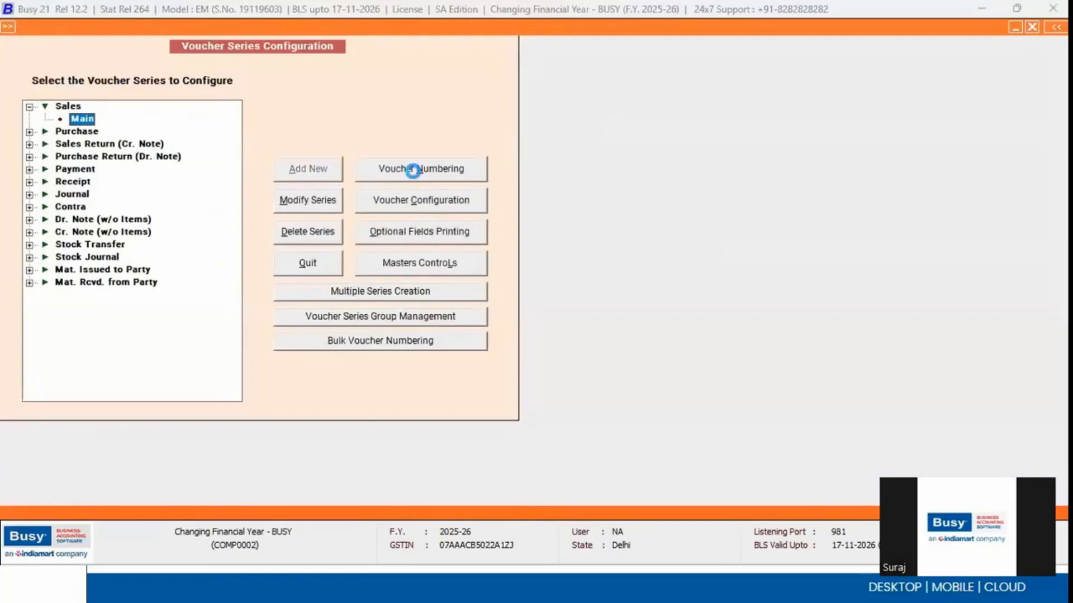
pyautogui.click(413, 171)
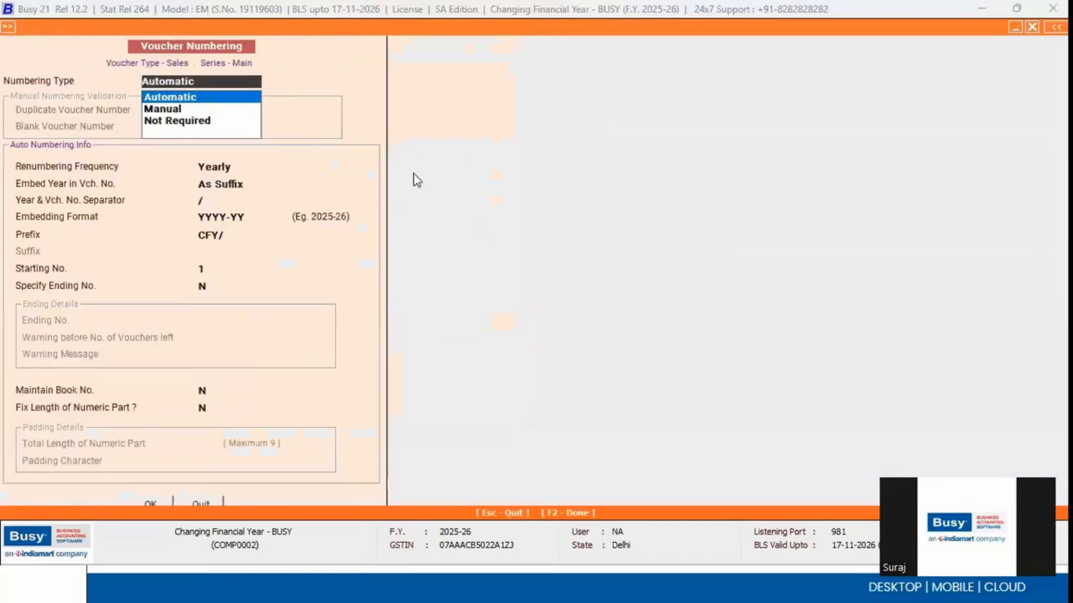
# Review the year embedding settings and set Embed Year in Vch. No. to Not Required
pyautogui.click(237, 190)
pyautogui.press('Return')
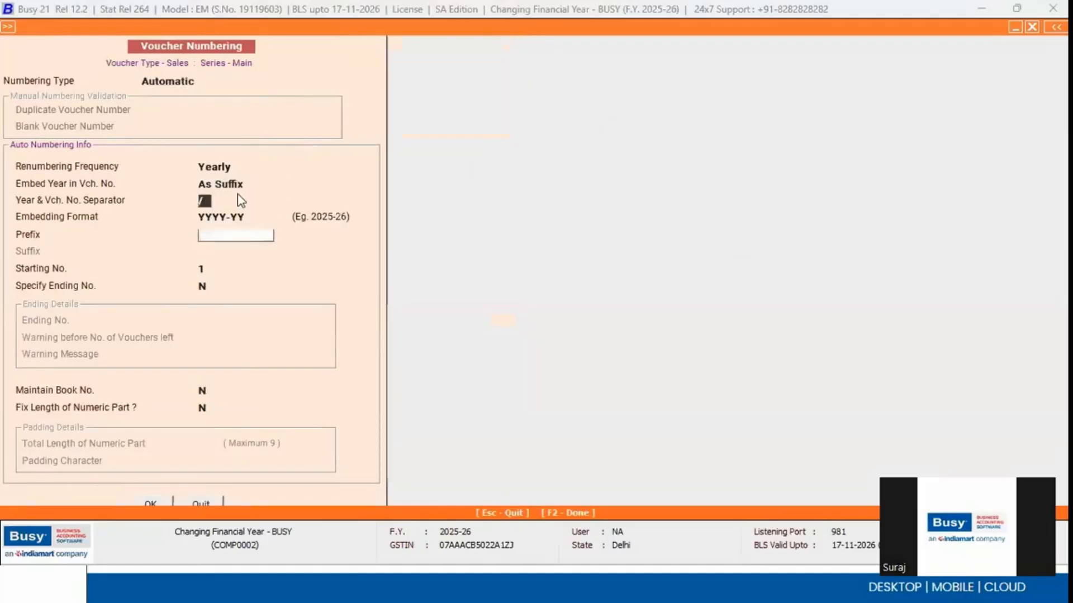
pyautogui.press('Return')
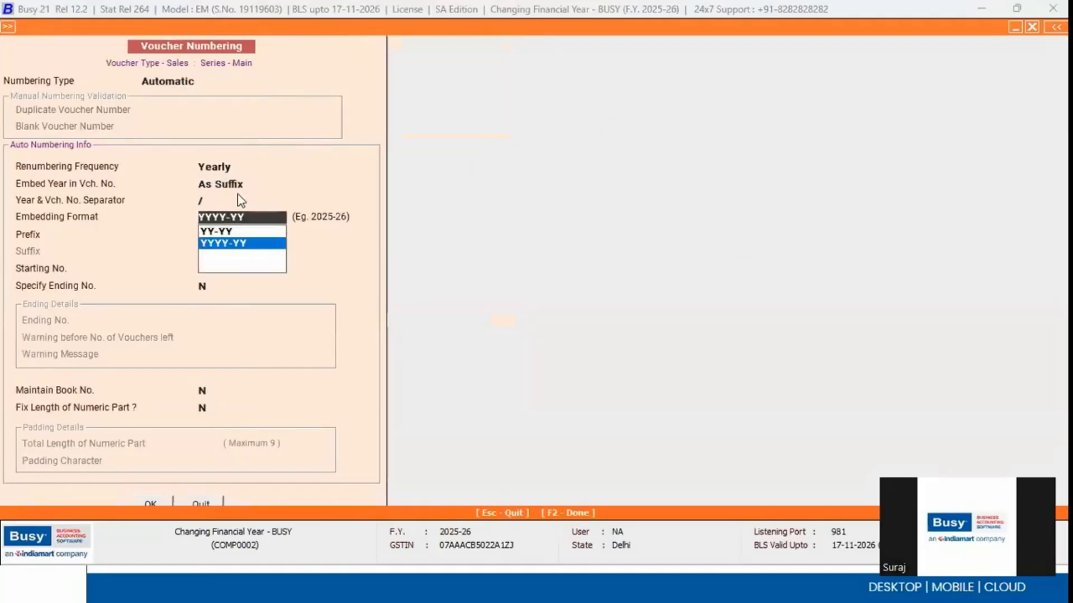
pyautogui.click(201, 243)
pyautogui.hotkey('shift', 'Tab')
pyautogui.hotkey('shift', 'Tab')
pyautogui.hotkey('shift', 'Tab')
pyautogui.press('Up')
pyautogui.press('Up')
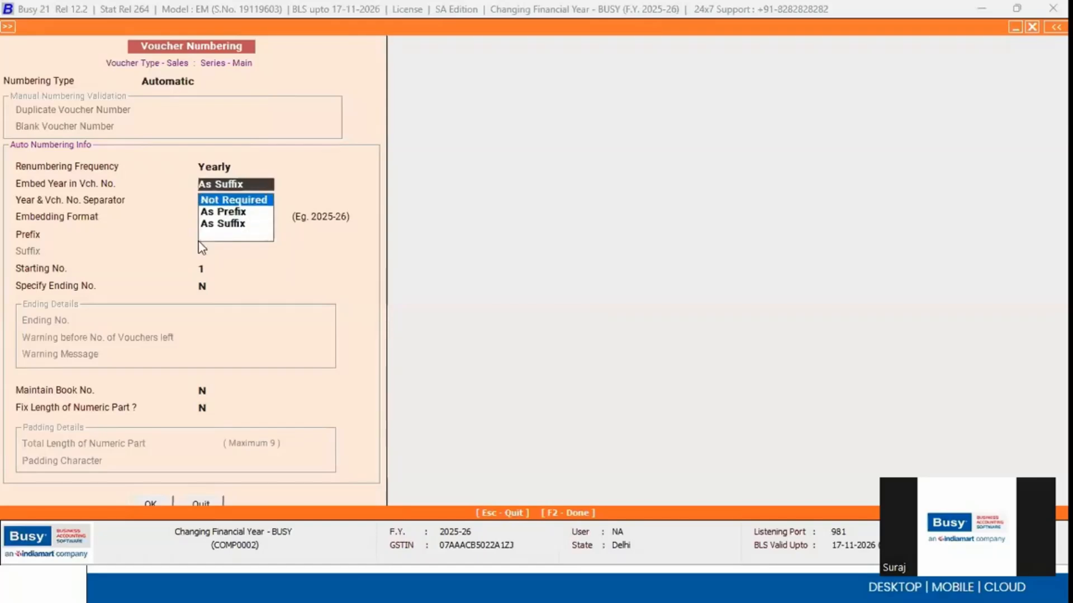
pyautogui.press('Return')
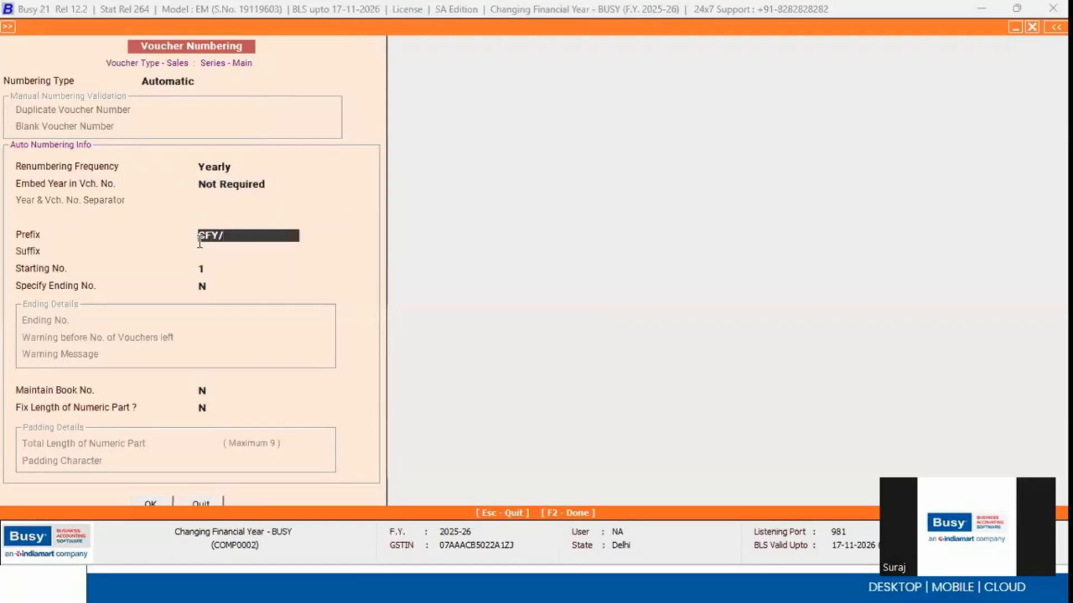
# Keep the CFY/ prefix and enter /24-25 as the voucher number suffix
pyautogui.press('Return')
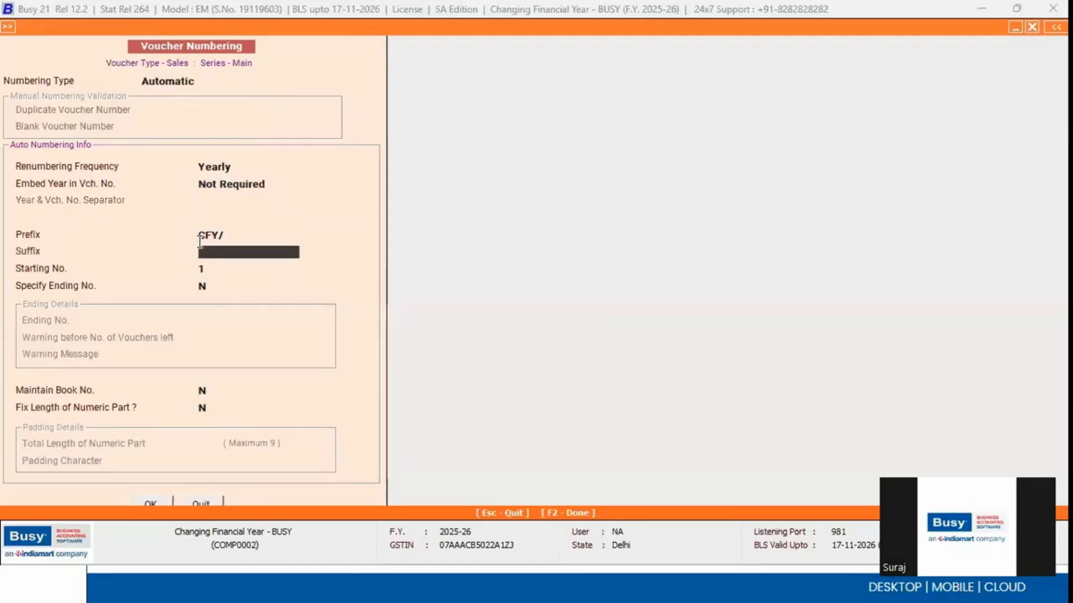
pyautogui.write('/24-25')
pyautogui.press('Return')
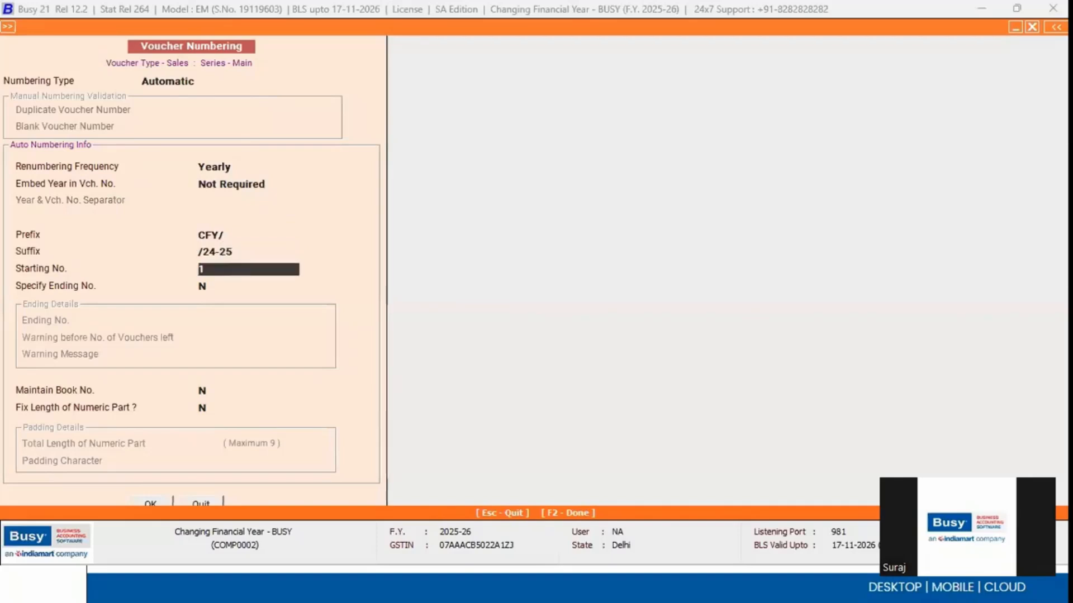
# Save the Main sales series numbering with the CFY/ prefix and /24-25 suffix, and leave the series configuration
pyautogui.press('Up')
pyautogui.press('Up')
pyautogui.press('Return')
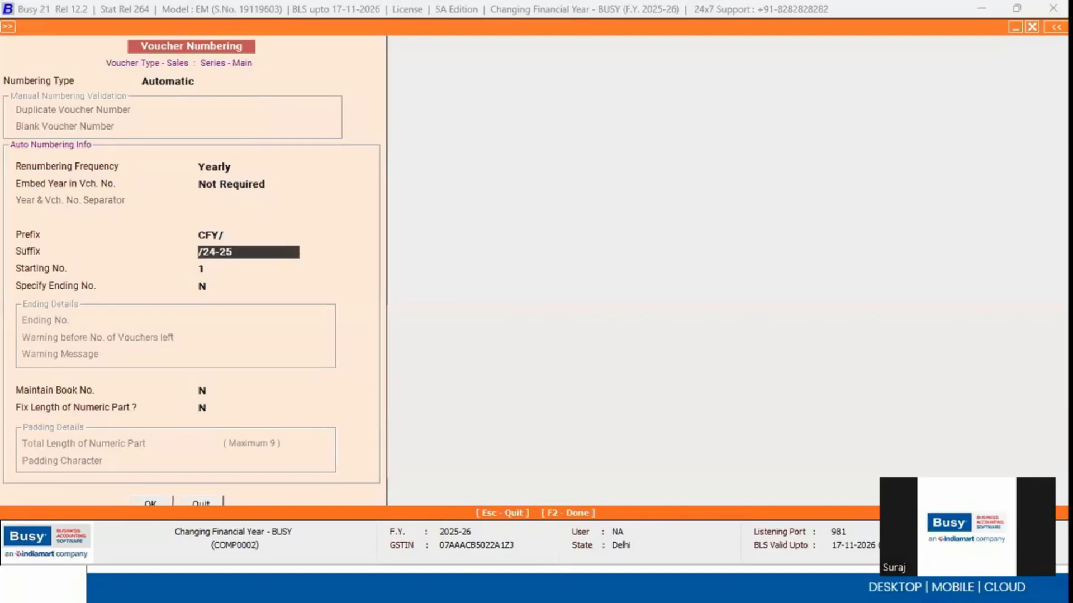
pyautogui.press('F2')
pyautogui.press('Return')
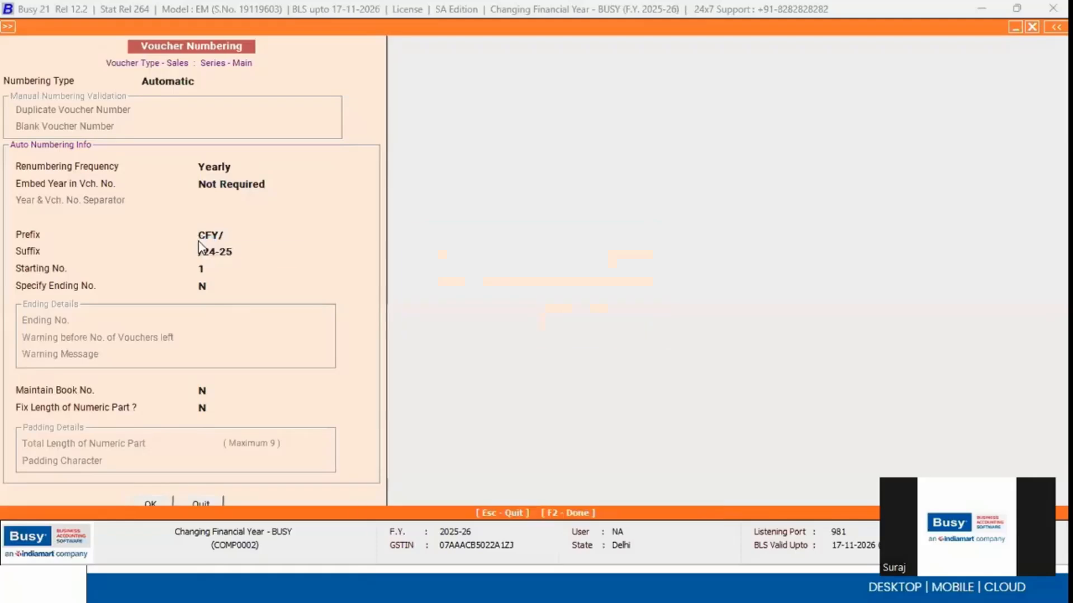
pyautogui.press('Return')
pyautogui.press('Escape')
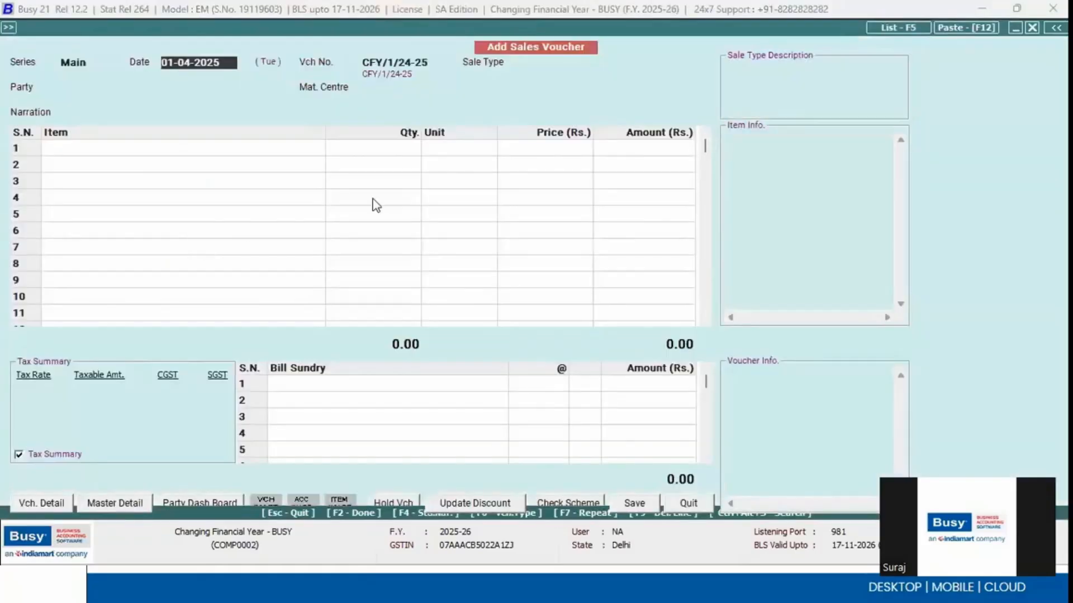
# Check the year suffix of the voucher number in a new sales voucher, and quit the voucher without saving
pyautogui.press('Return')
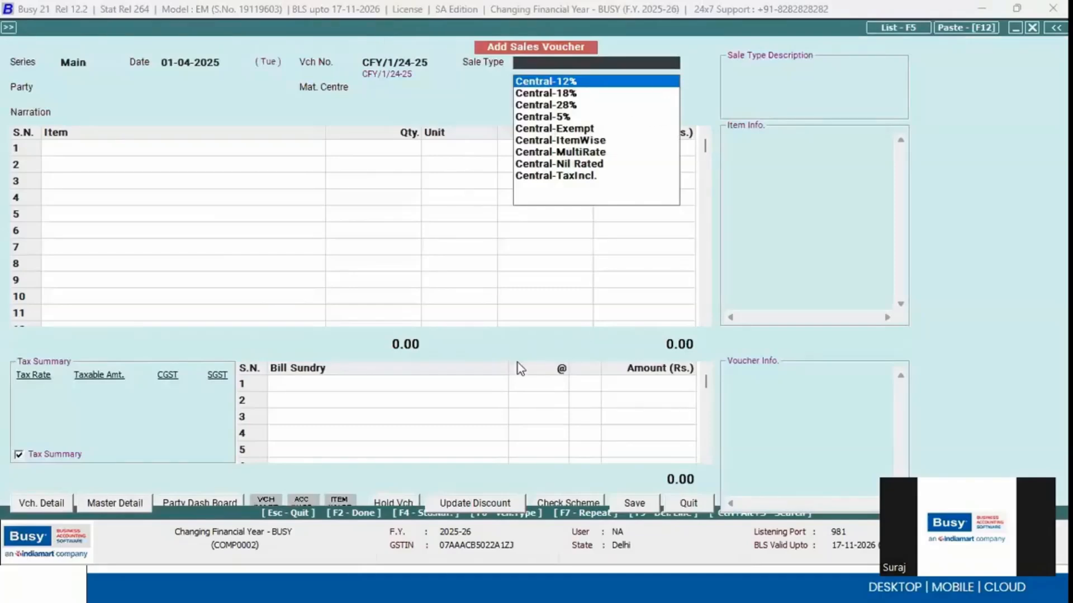
pyautogui.moveTo(402, 64); pyautogui.dragTo(550, 59)
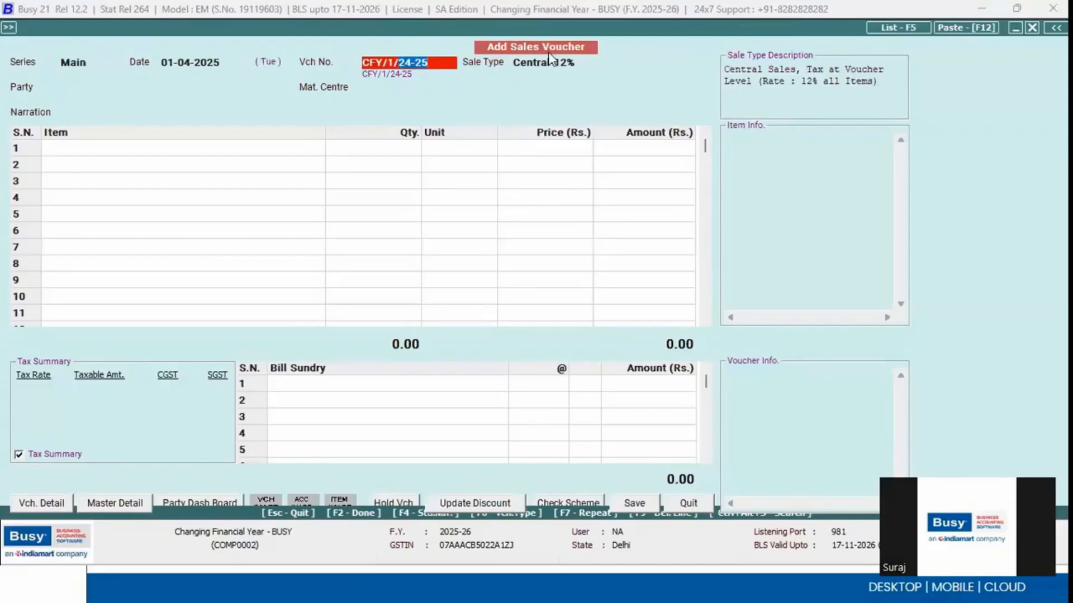
pyautogui.press('Escape')
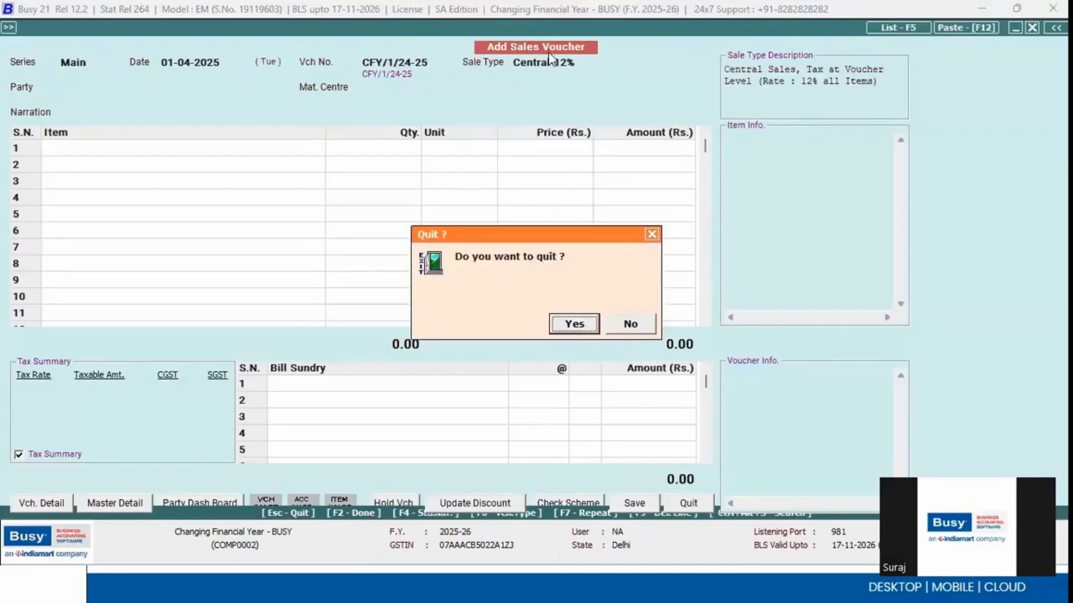
pyautogui.press('Return')
# Reopen the voucher numbering settings of the Main sales series in the voucher series configuration
pyautogui.press('Left')
pyautogui.press('Return')
pyautogui.press('Down')
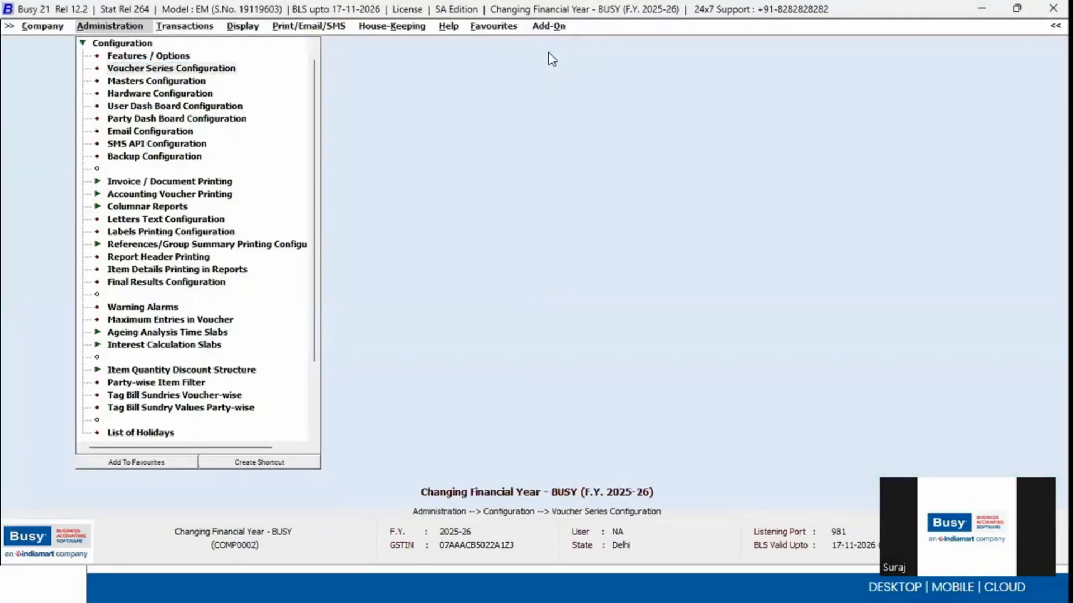
pyautogui.press('Return')
pyautogui.press('Down')
pyautogui.click(452, 181)
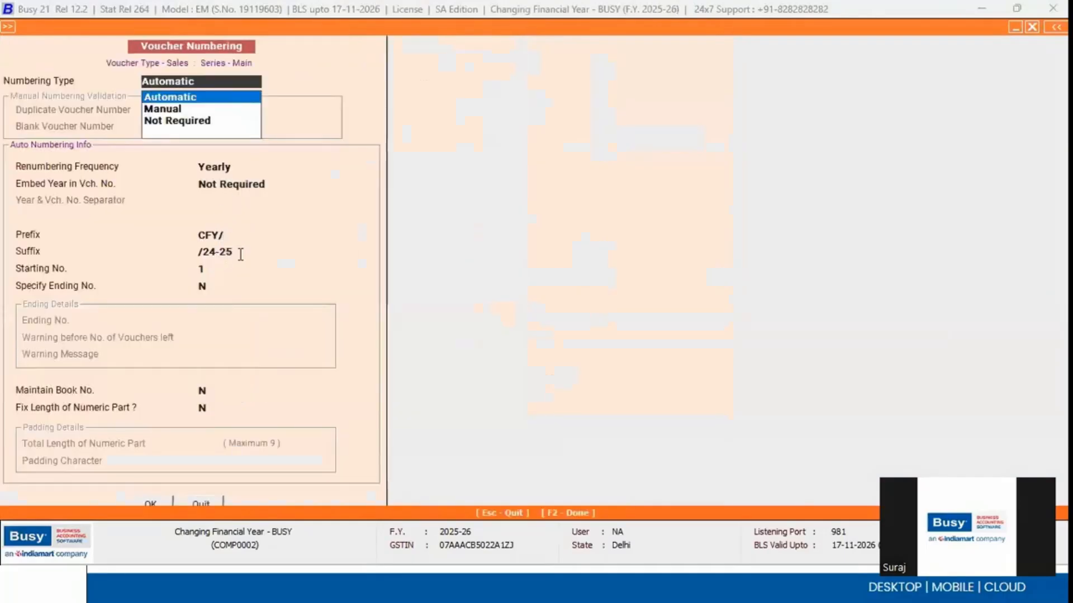
# Set Embed Year in Vch. No. to As Suffix with the YYYY-YY embedding format, and save the Main series numbering
pyautogui.moveTo(240, 254); pyautogui.dragTo(83, 269)
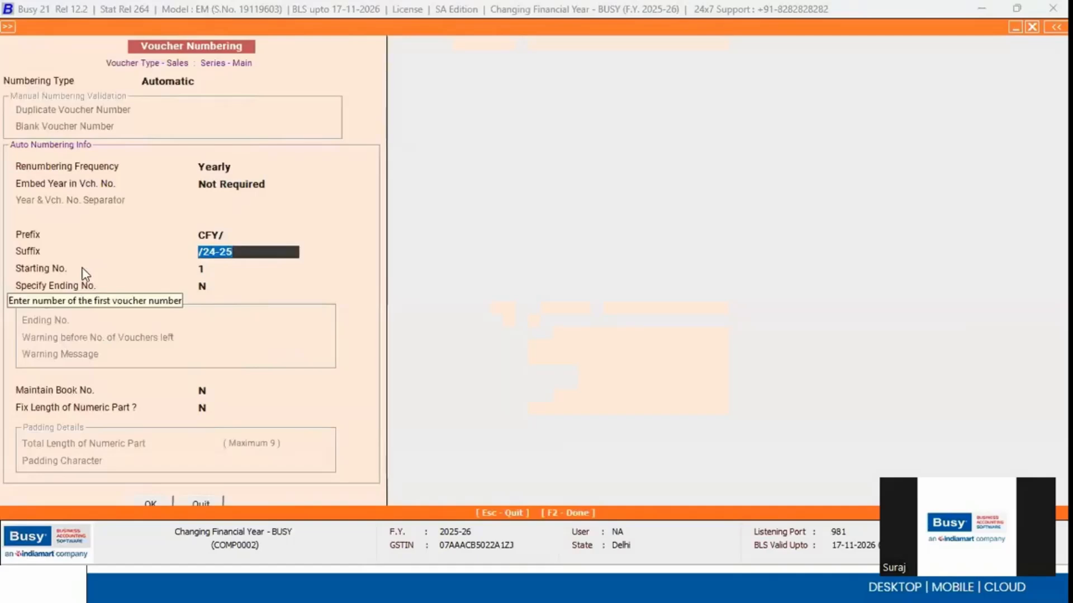
pyautogui.click(232, 181)
pyautogui.press('Down')
pyautogui.press('Down')
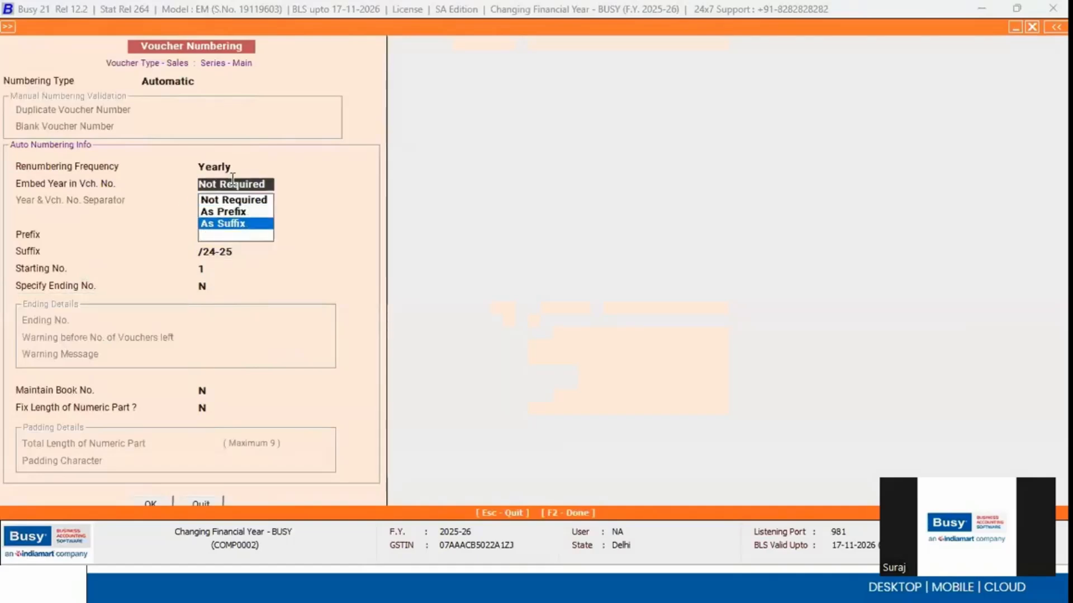
pyautogui.press('Return')
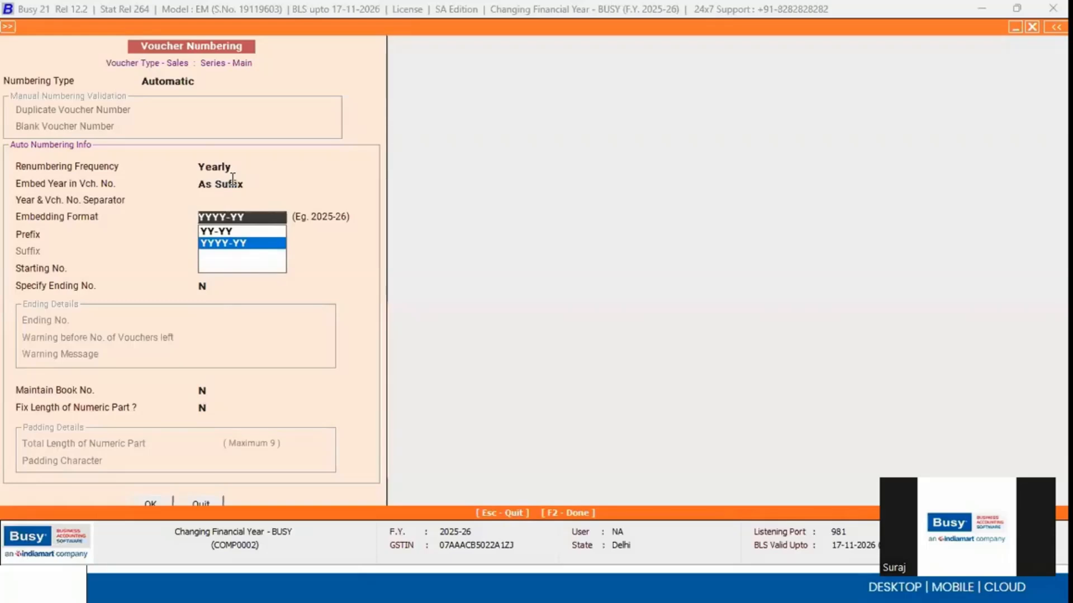
pyautogui.press('Return')
pyautogui.press('F2')
pyautogui.press('Return')
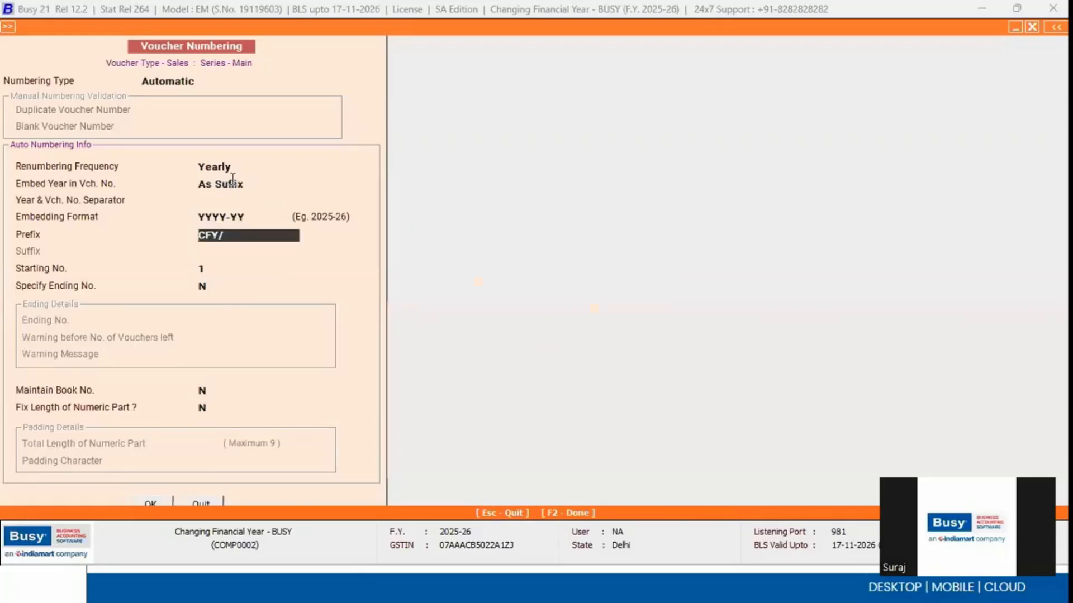
pyautogui.press('Return')
pyautogui.press('Escape')
# Open a new sales voucher and examine the embedded year in its voucher number
pyautogui.press('Right')
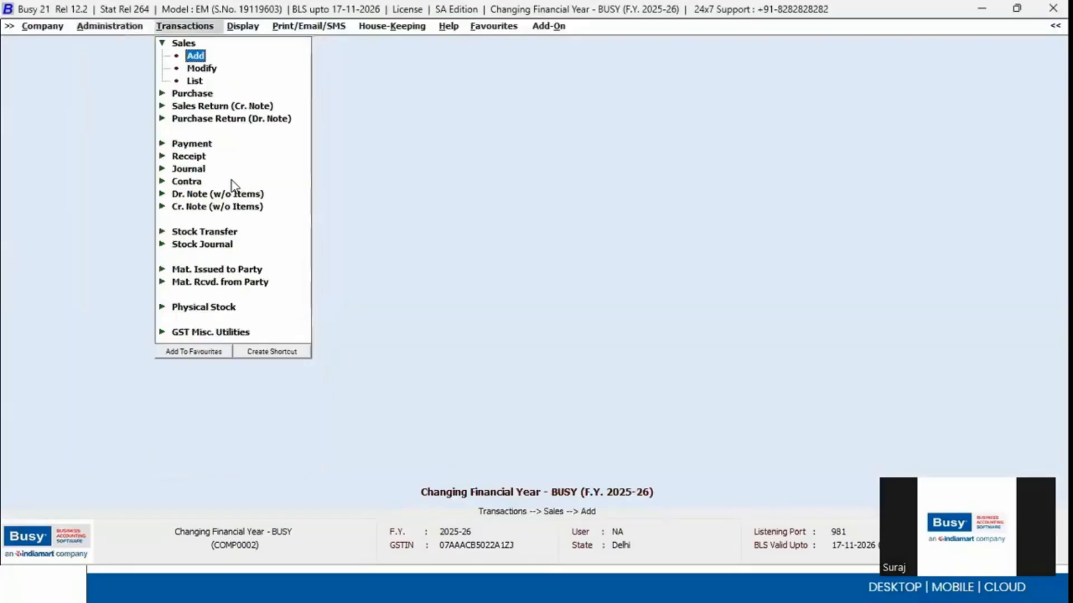
pyautogui.press('Return')
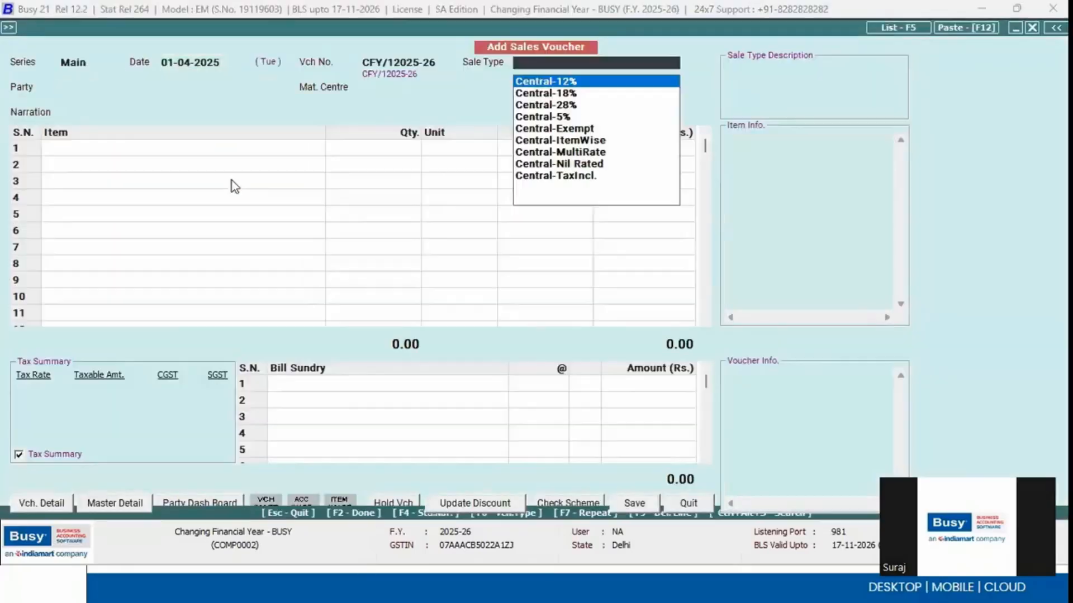
pyautogui.click(401, 63)
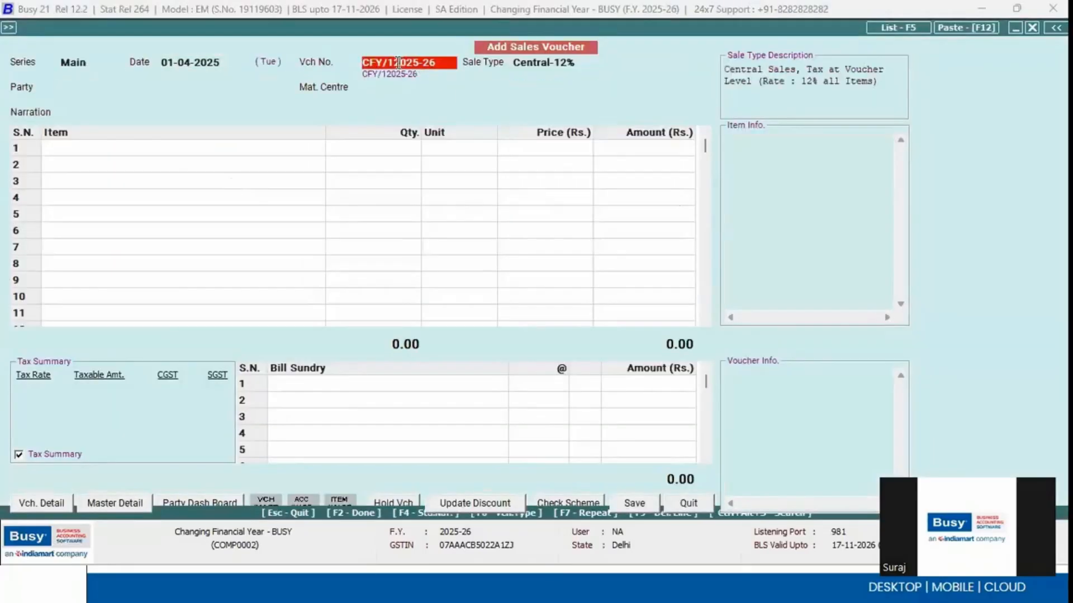
pyautogui.moveTo(394, 63); pyautogui.dragTo(518, 49)
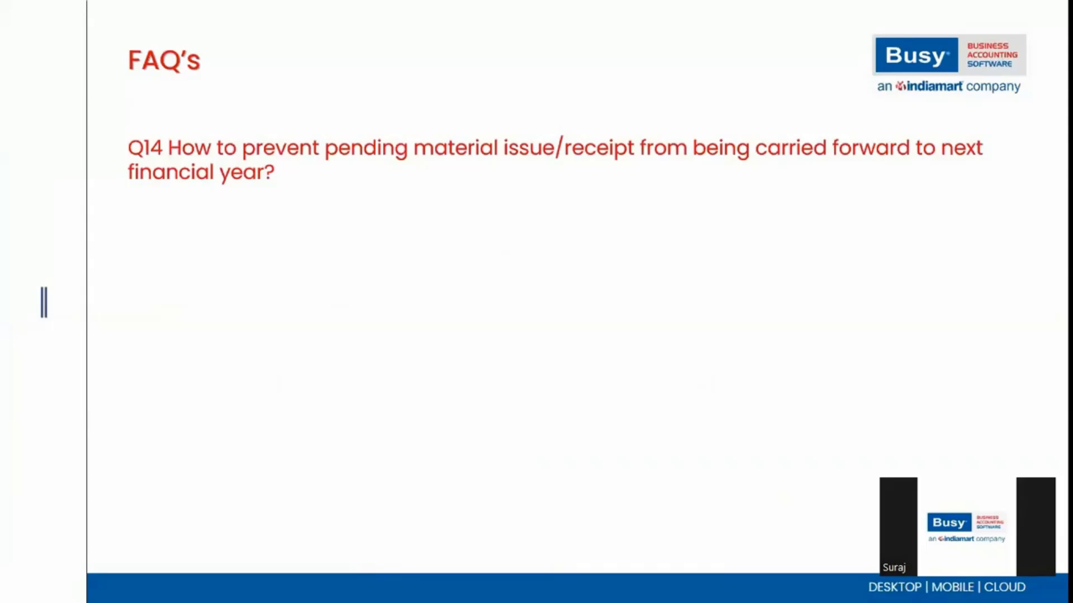
# Return to Busy, quit the sales voucher and view the tracking types offered in a new Mat. Issued to Party voucher
pyautogui.hotkey('alt', 'Tab')
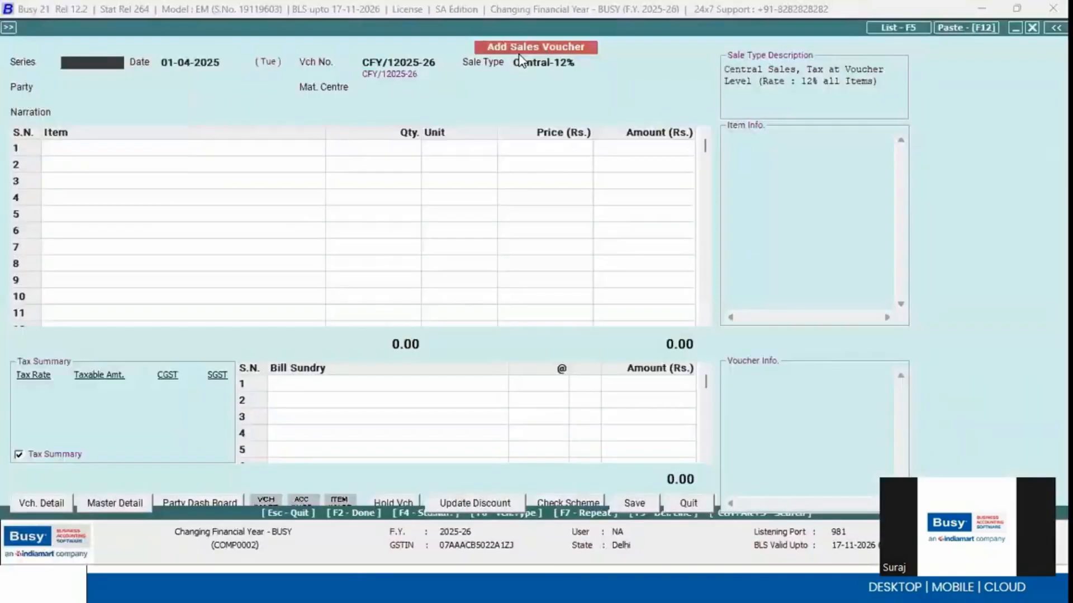
pyautogui.press('Escape')
pyautogui.press('Return')
pyautogui.press('m')
pyautogui.press('Return')
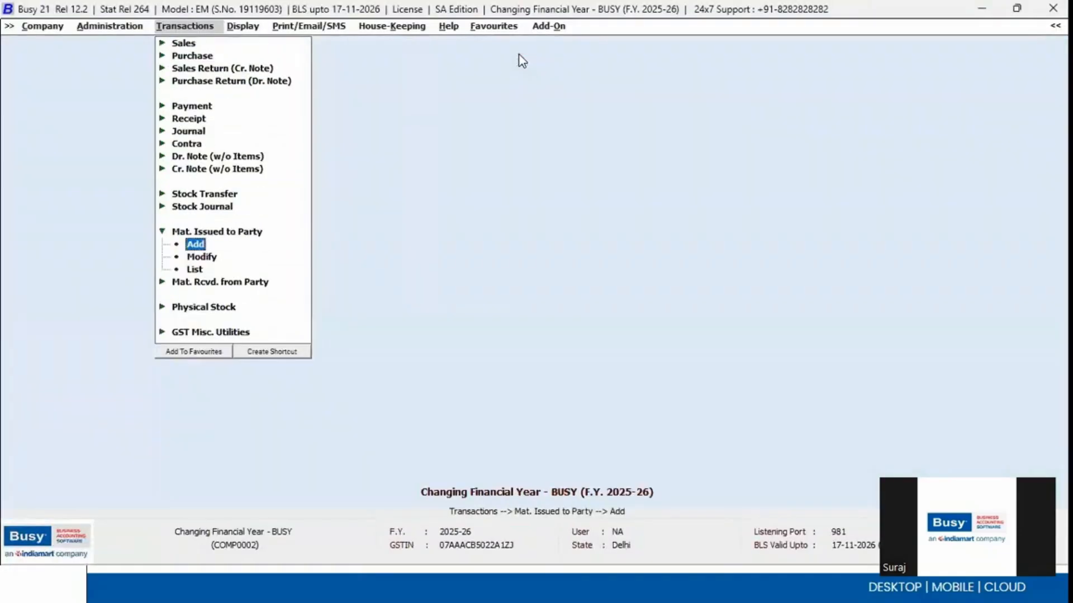
pyautogui.press('Return')
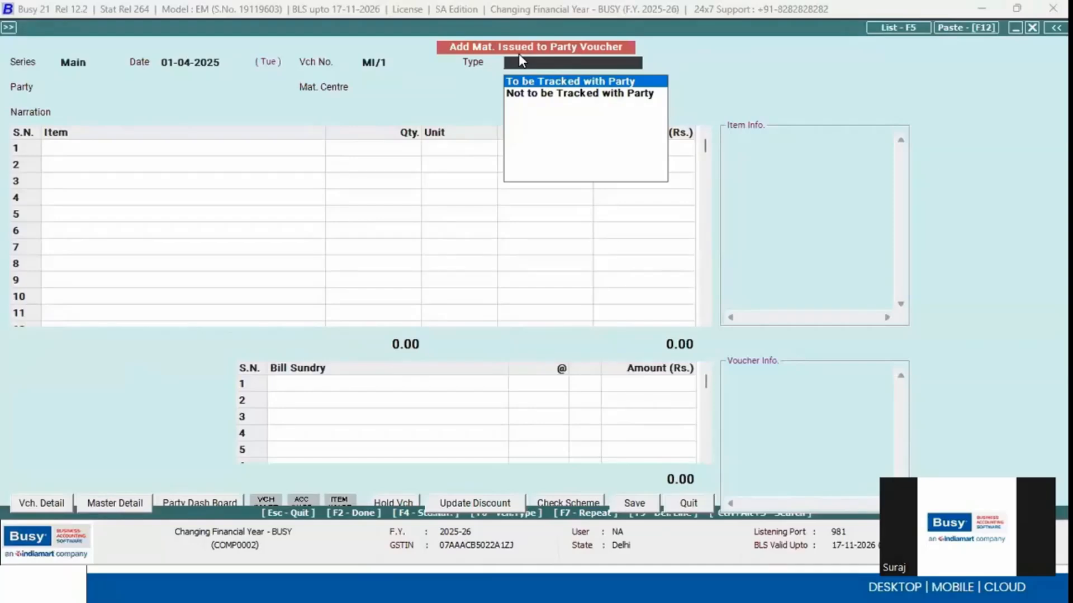
pyautogui.press('Escape')
pyautogui.press('Escape')
pyautogui.press('Down')
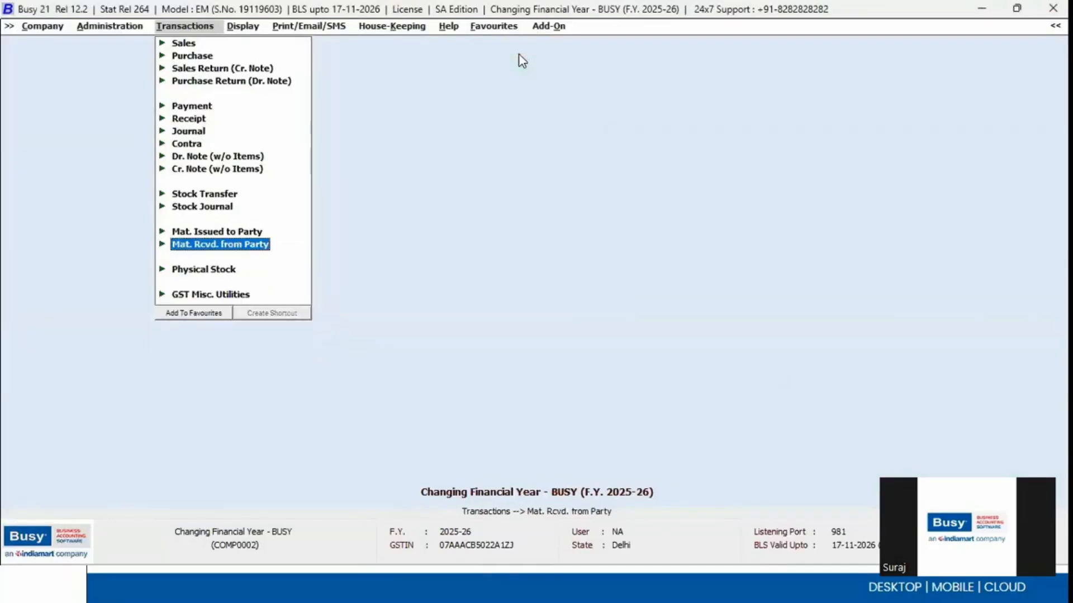
# Open the Inventory section of Features / Options and search for the "carr" option
pyautogui.press('Left')
pyautogui.press('Up')
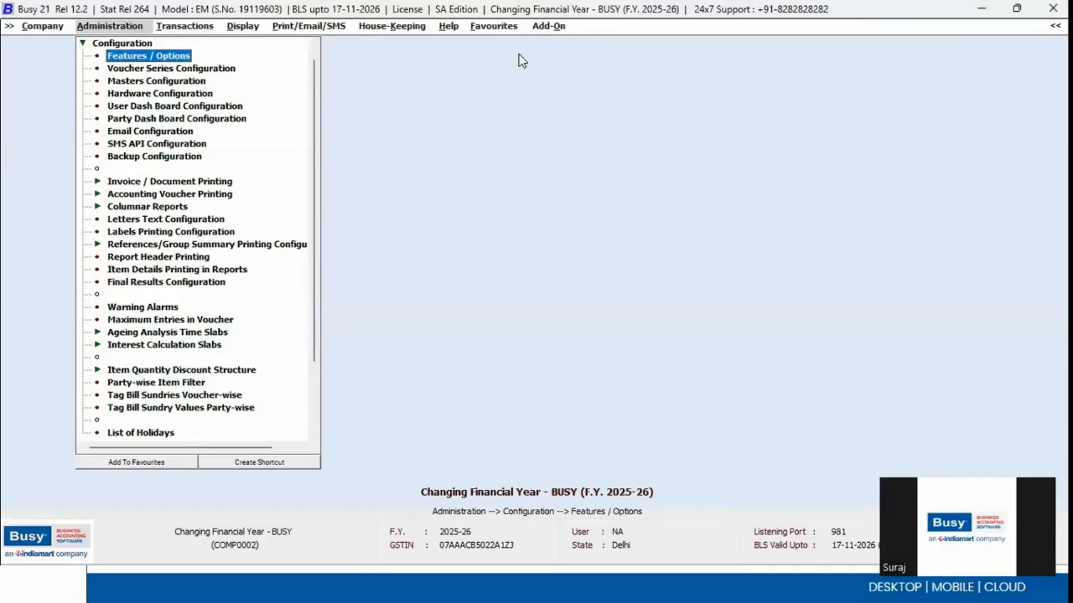
pyautogui.press('Return')
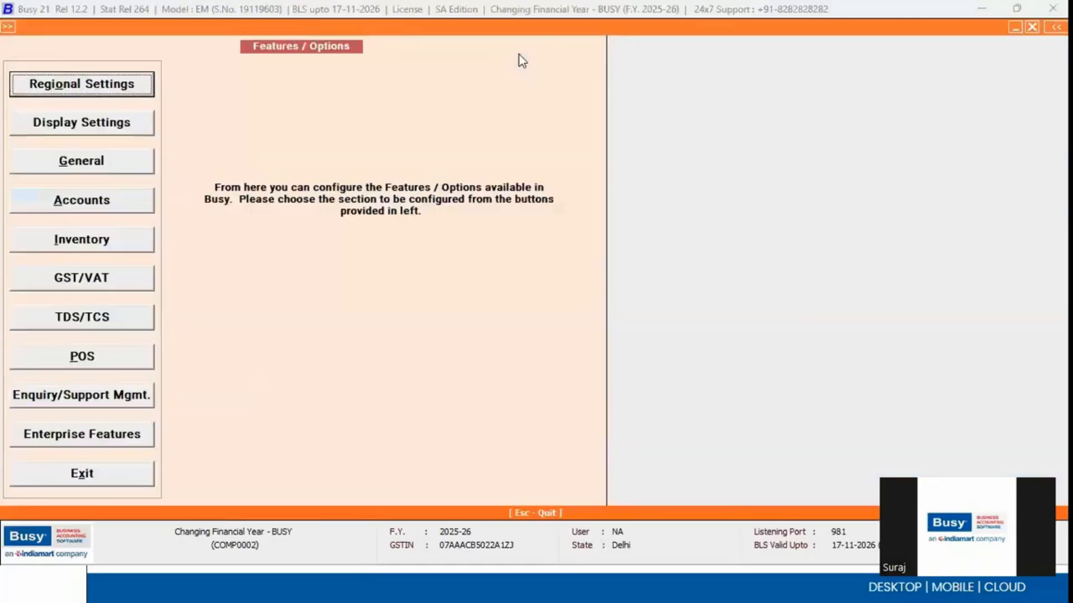
pyautogui.press('Down')
pyautogui.press('Down')
pyautogui.press('Down')
pyautogui.press('Down')
pyautogui.press('Return')
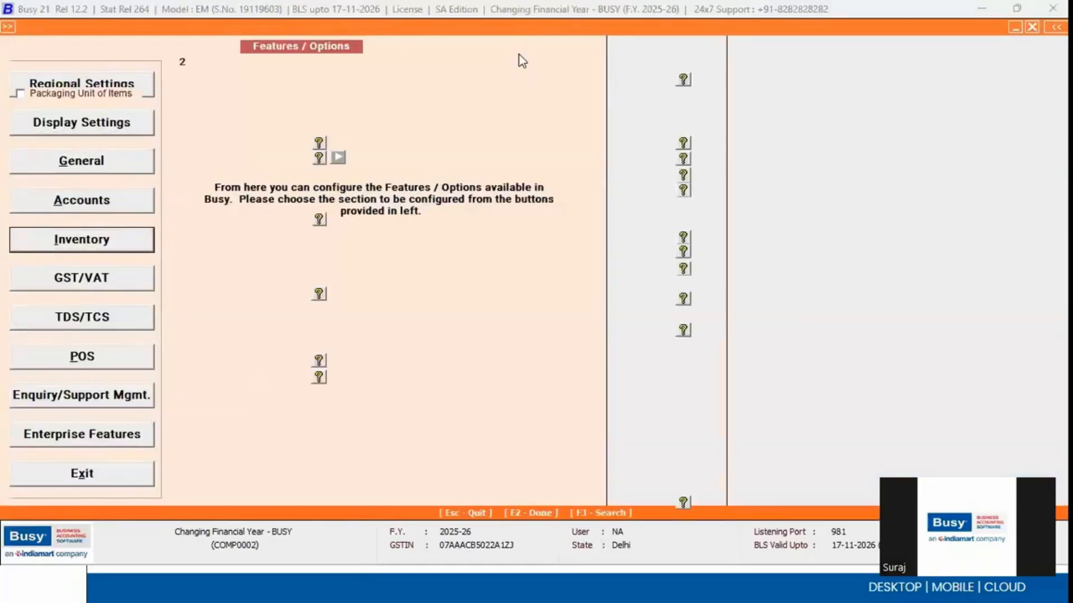
pyautogui.press('F3')
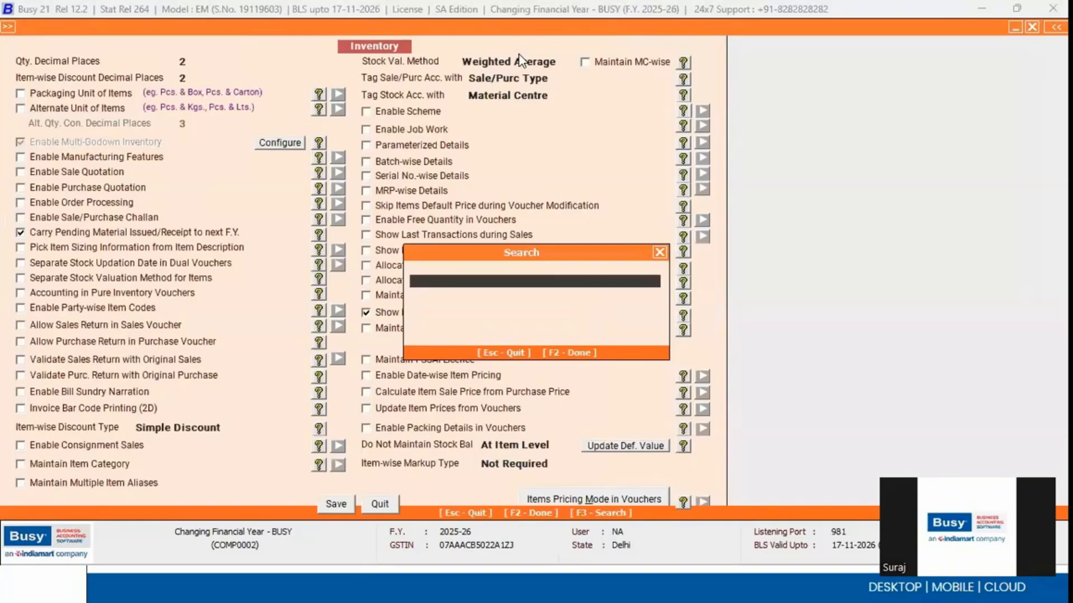
pyautogui.write('carr')
pyautogui.press('Return')
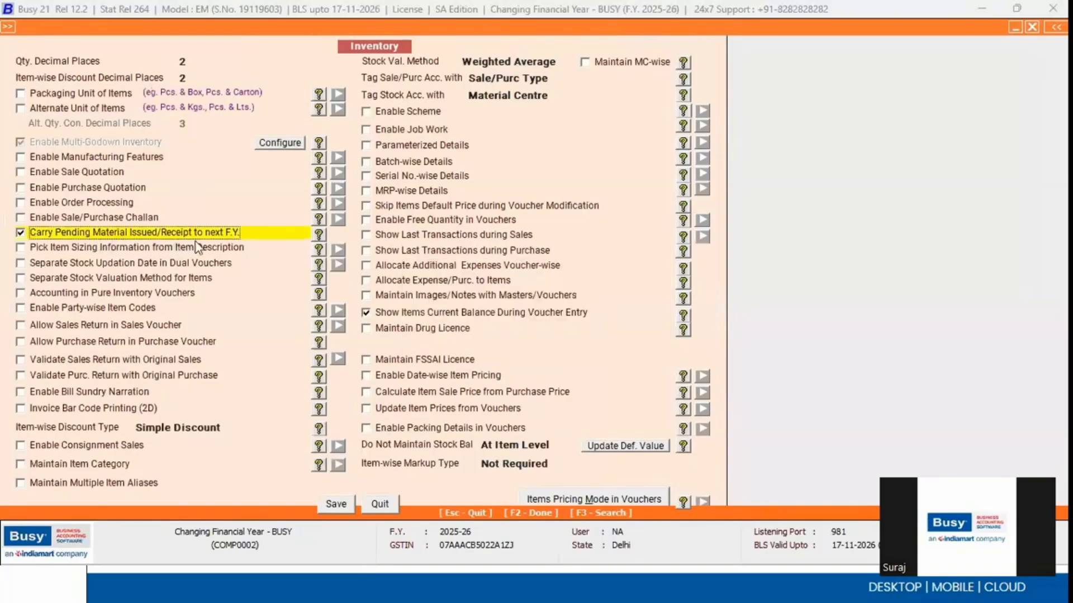
# Toggle Carry Pending Material Issued/Receipt to next F.Y., save the inventory settings and leave Features / Options
pyautogui.click(37, 233)
pyautogui.click(66, 232)
pyautogui.click(66, 232)
pyautogui.press('F2')
pyautogui.press('Escape')
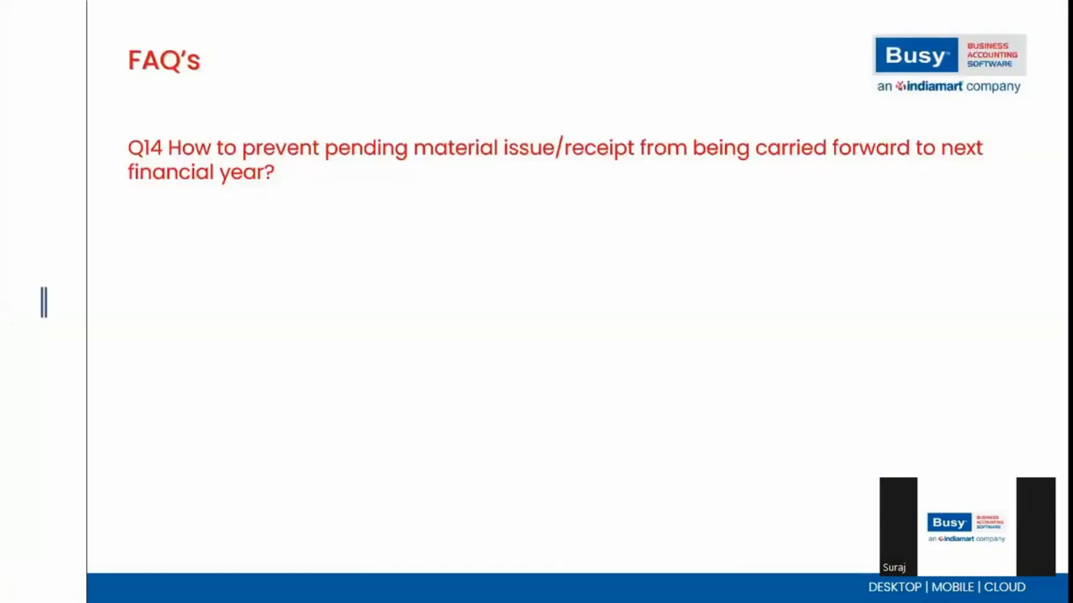
# Switch from the slide show to Busy and change to the financial year starting 01-04-2024
pyautogui.press('Right')
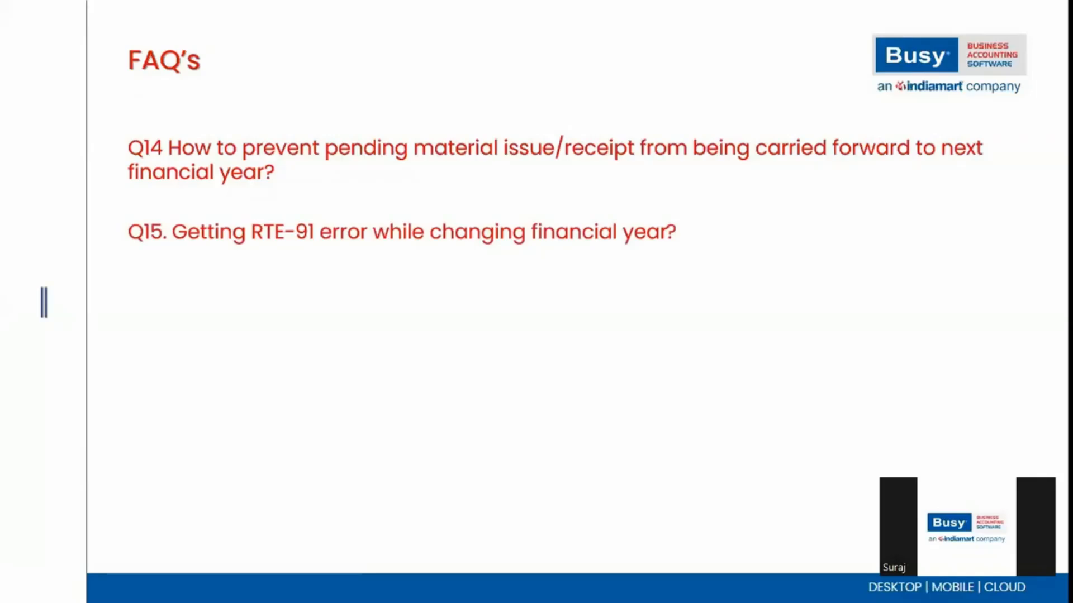
pyautogui.hotkey('alt', 'Tab')
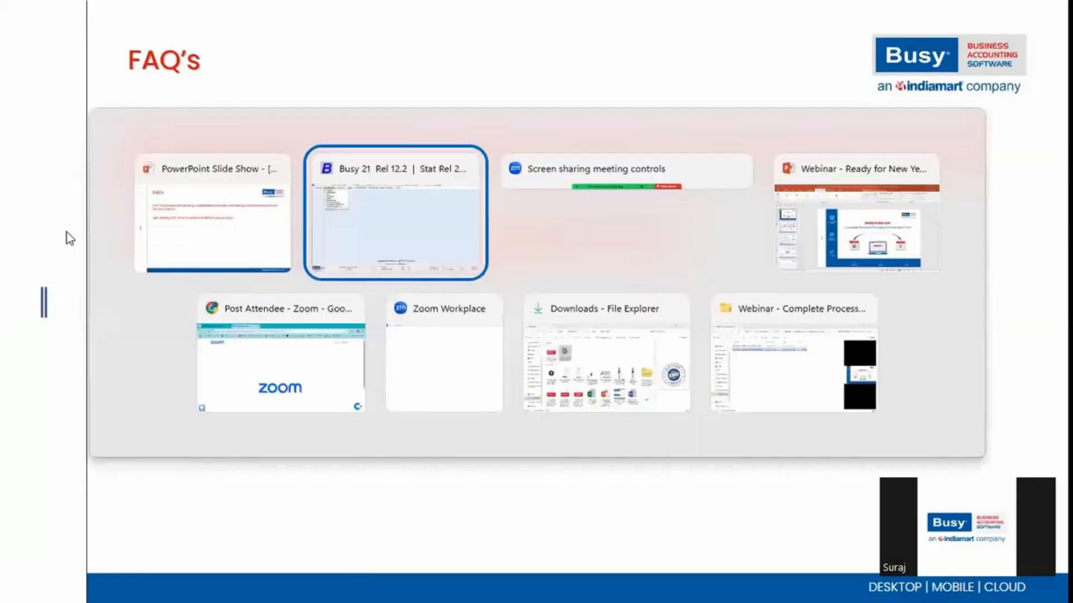
pyautogui.press('c')
pyautogui.press('Return')
pyautogui.press('Return')
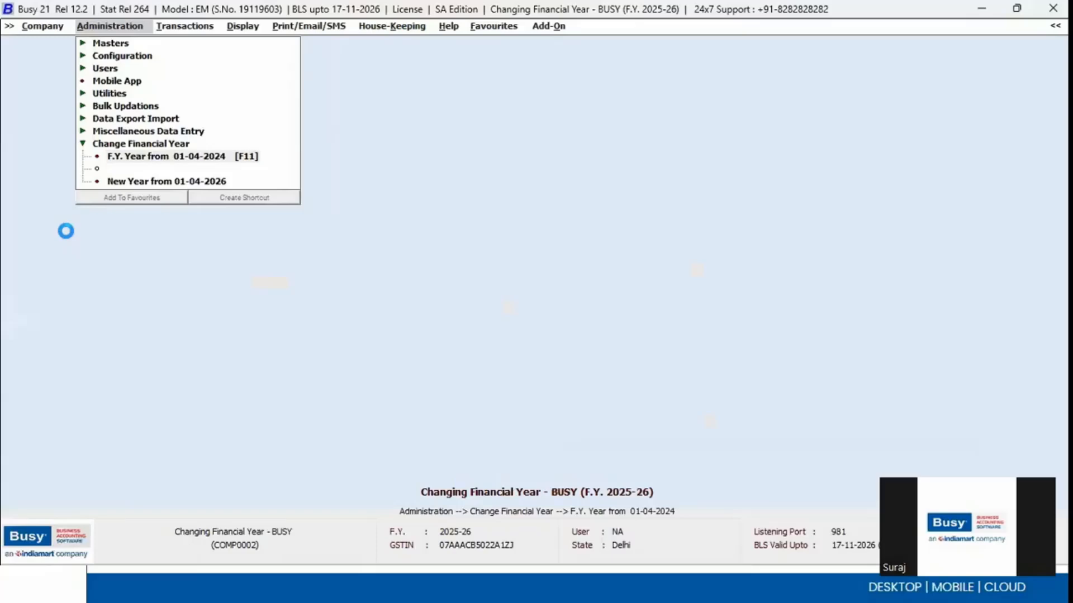
pyautogui.press('Return')
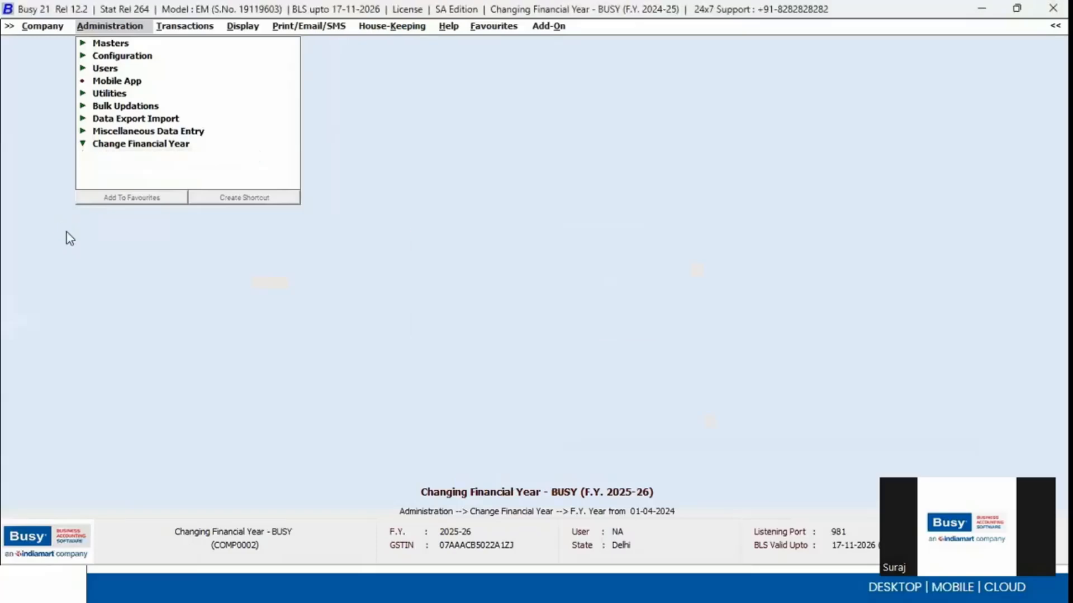
# Change to the financial year starting 01-04-2025, carrying forward the balances with all item and party masters
pyautogui.press('Return')
pyautogui.press('Return')
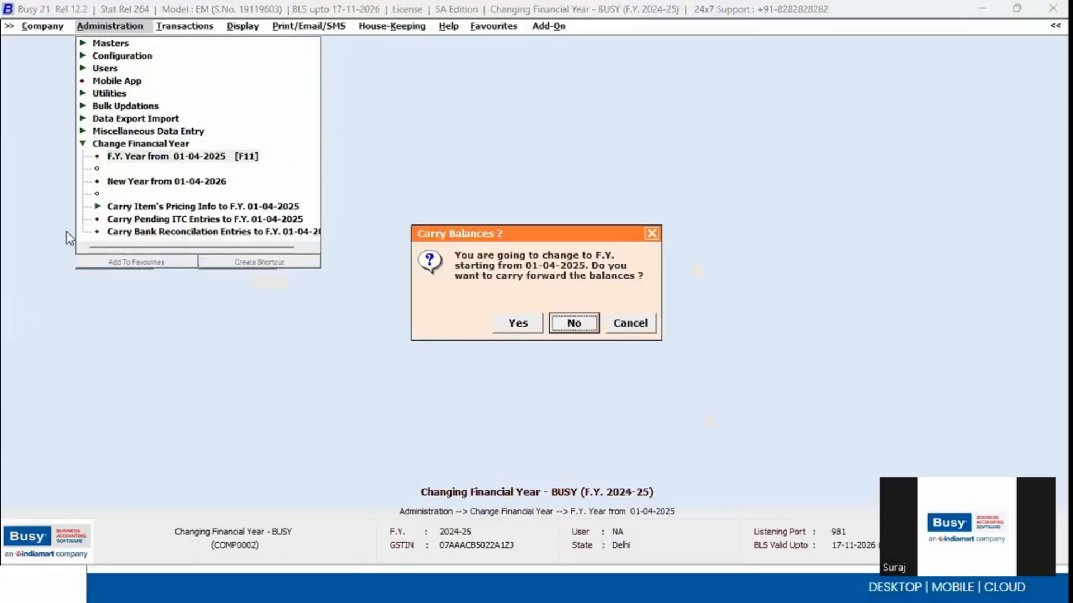
pyautogui.press('Left')
pyautogui.press('Return')
pyautogui.press('Left')
pyautogui.press('Return')
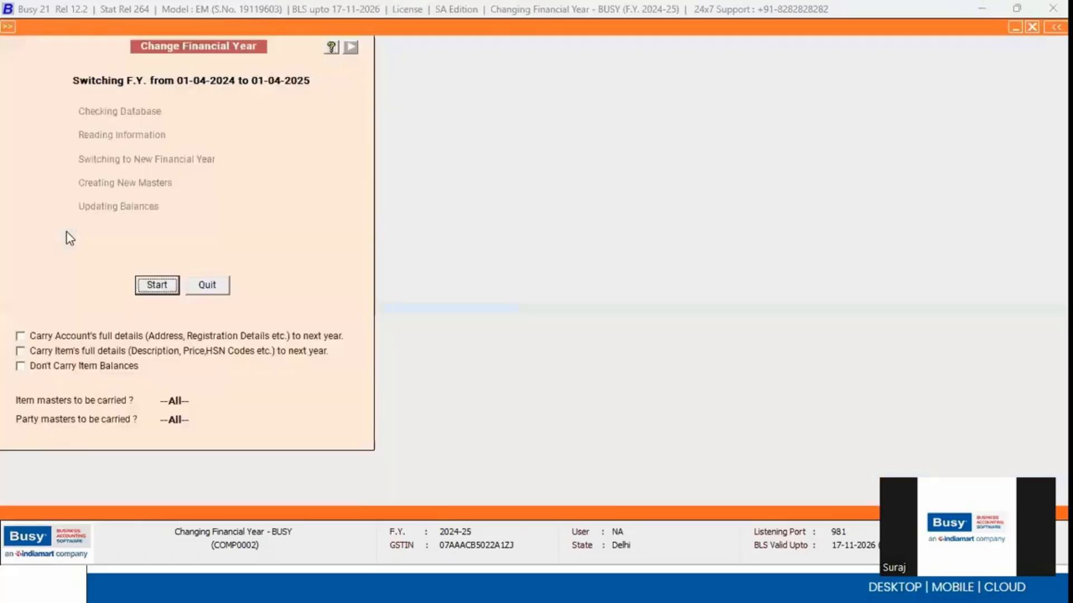
pyautogui.press('Return')
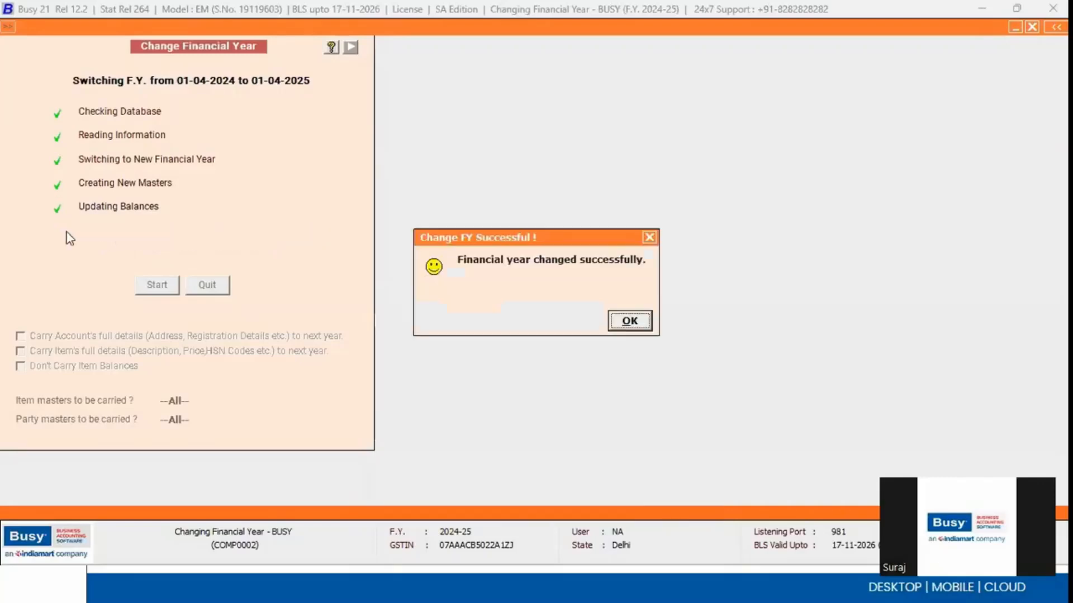
pyautogui.press('Return')
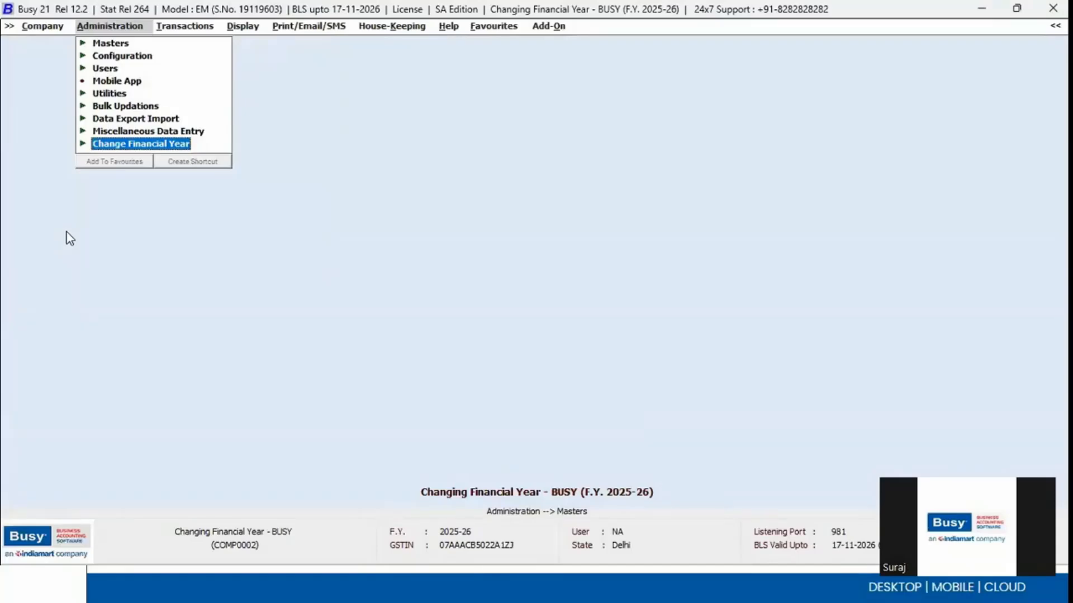
# Start Rewrite Books for the financial year from 01-04-2025, choosing to proceed with the latest backup already taken
pyautogui.press('Right')
pyautogui.press('Right')
pyautogui.press('Right')
pyautogui.press('Right')
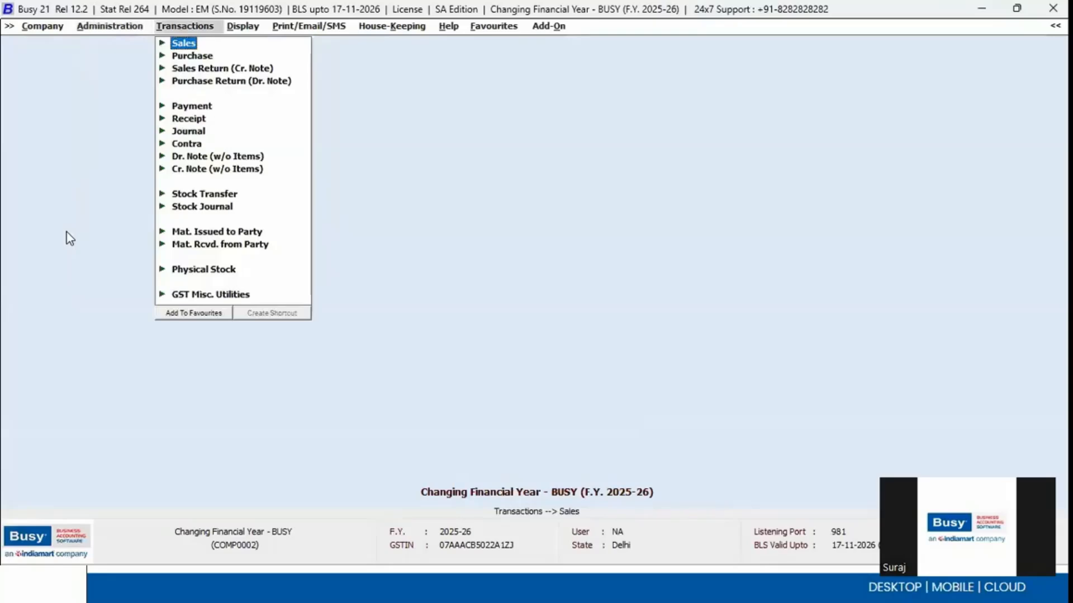
pyautogui.press('Down')
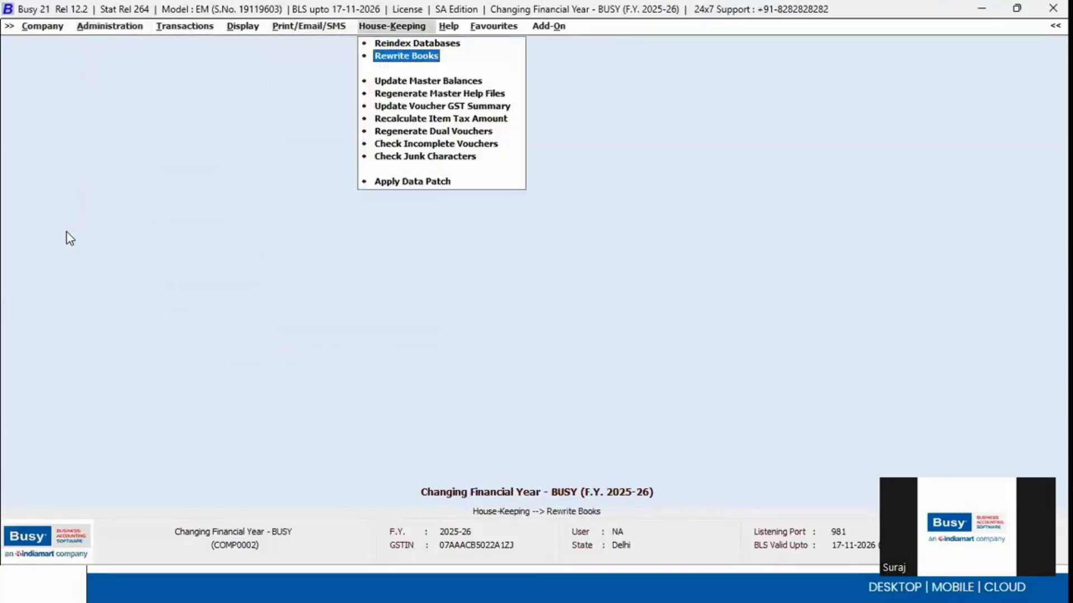
pyautogui.press('Return')
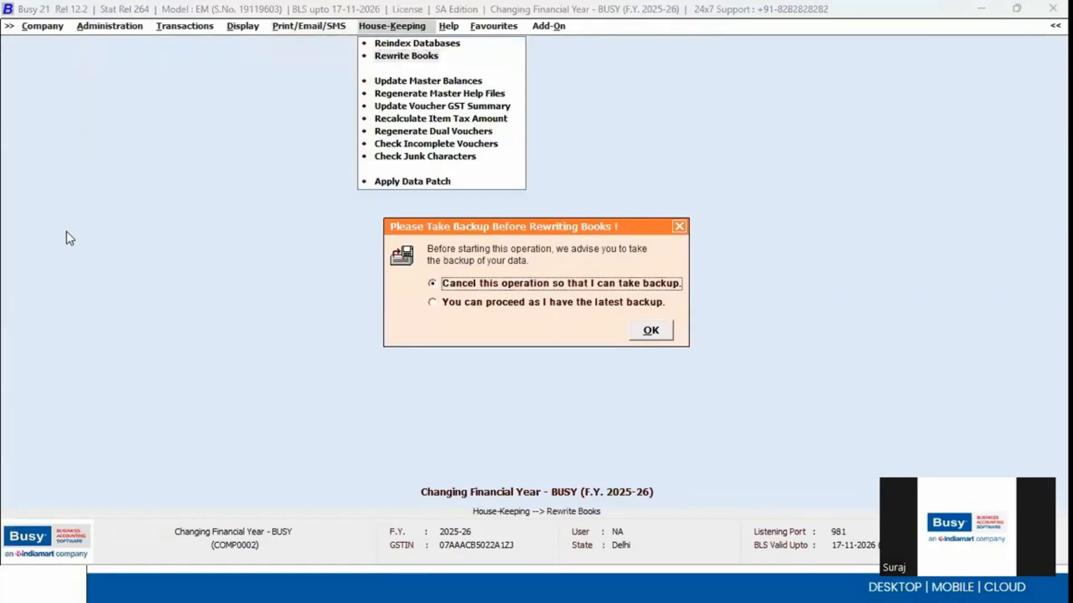
pyautogui.press('Down')
pyautogui.press('Return')
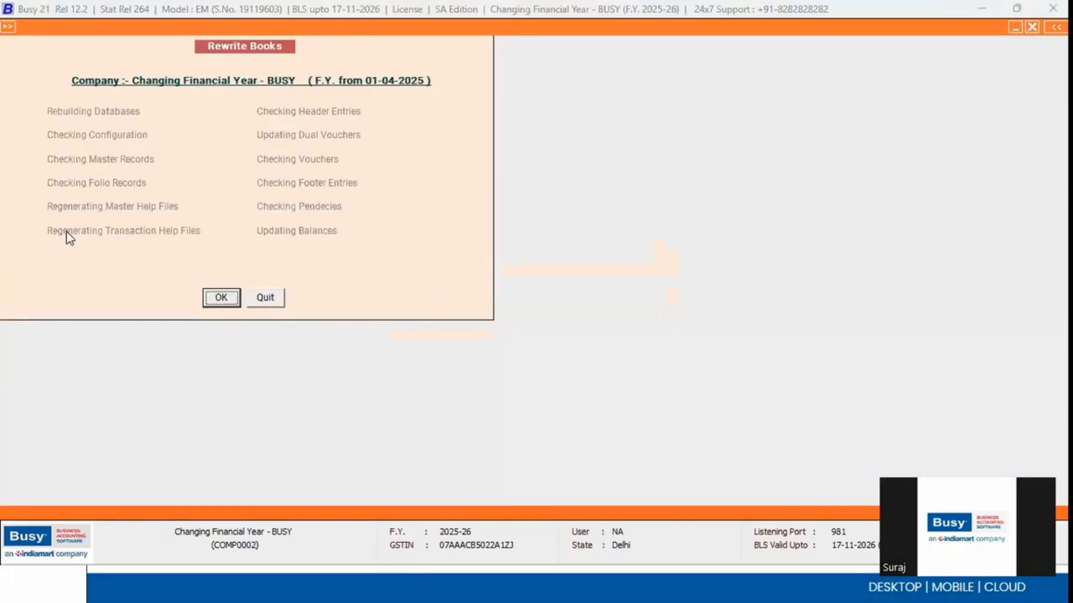
pyautogui.press('Return')
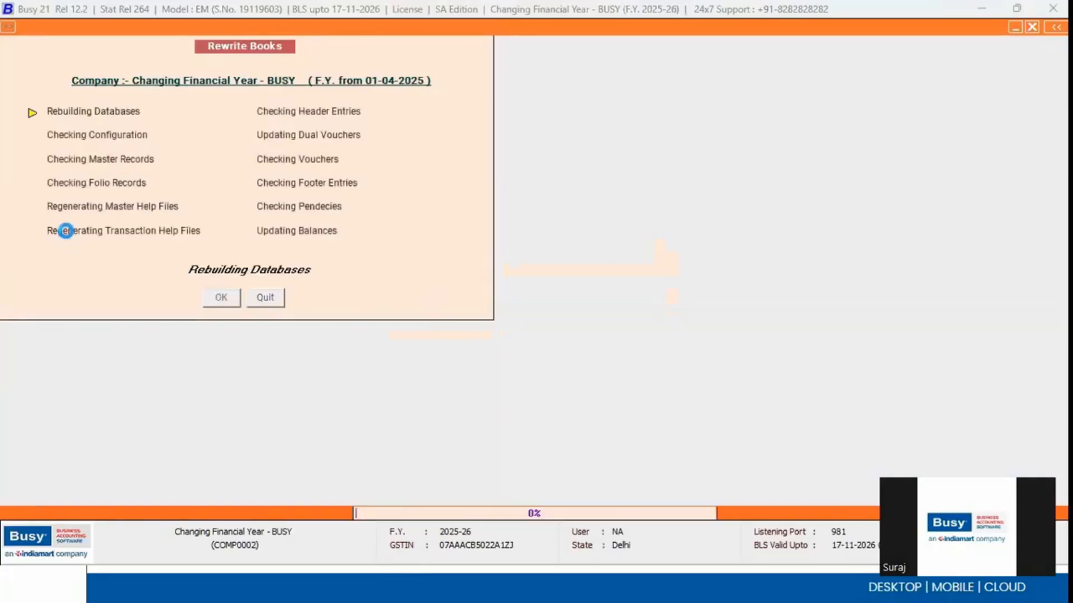